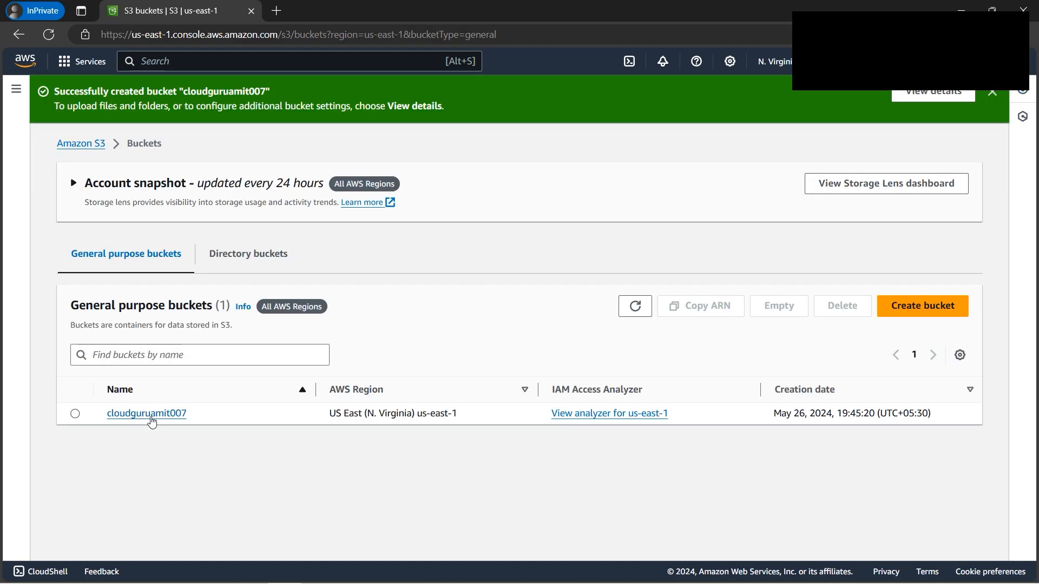
Open the newly created bucket and create a folder named Source in it
click(150, 416)
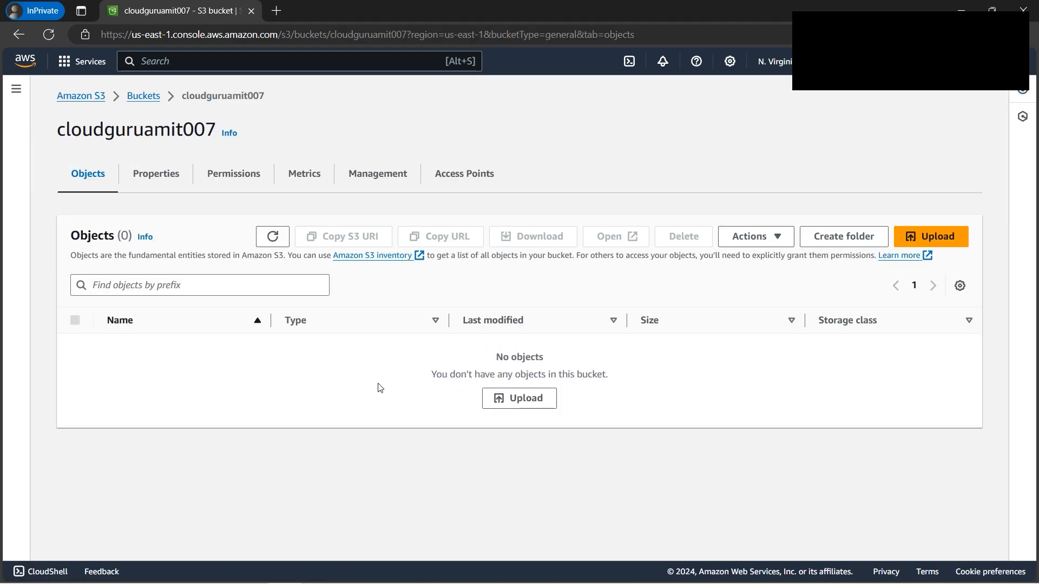
click(851, 242)
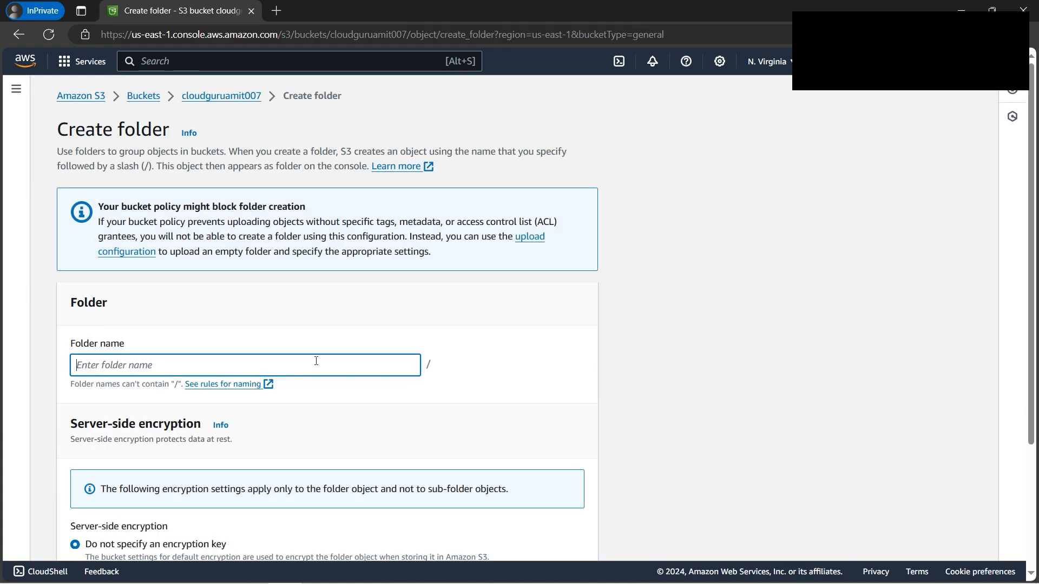
text(Source)
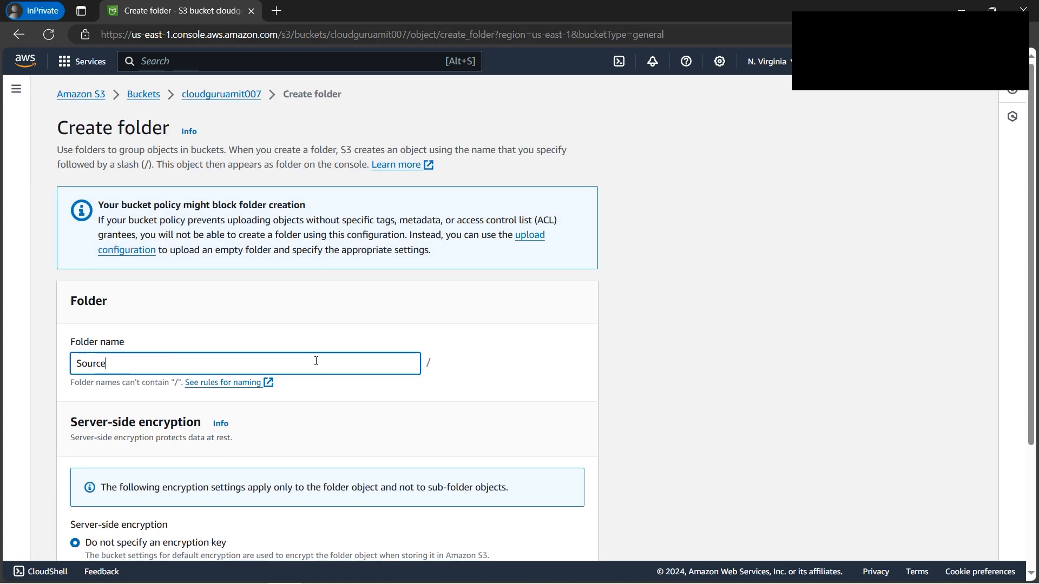
scroll(317, 362, down, 3)
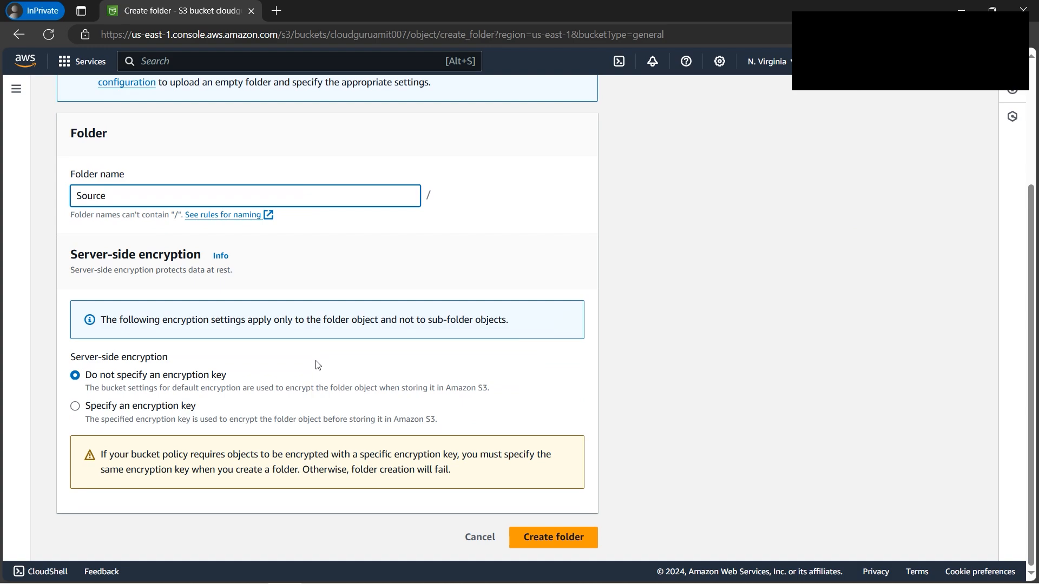
click(569, 542)
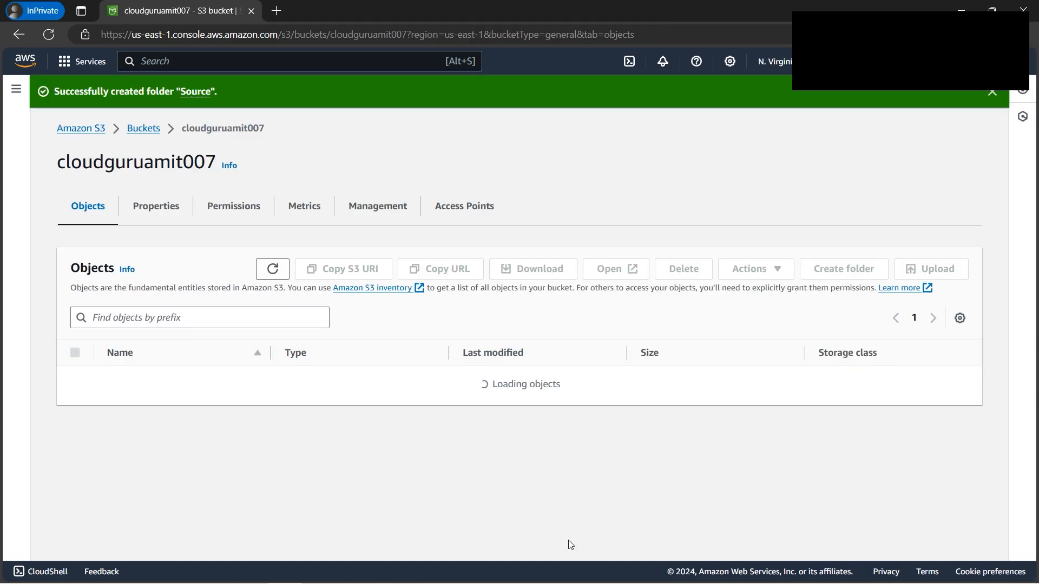
Create a second folder named Target at the root of the bucket
click(845, 269)
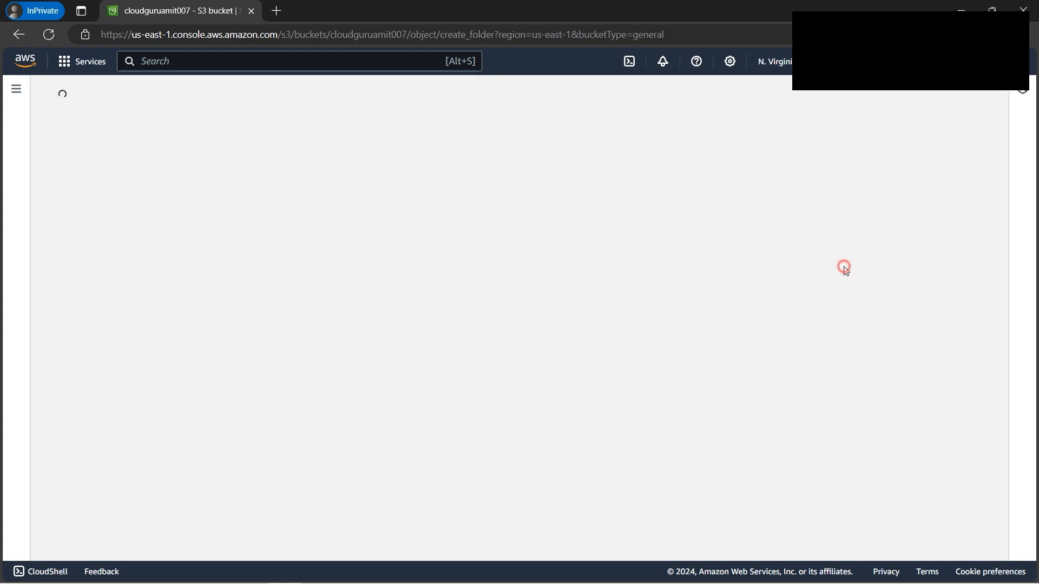
click(223, 369)
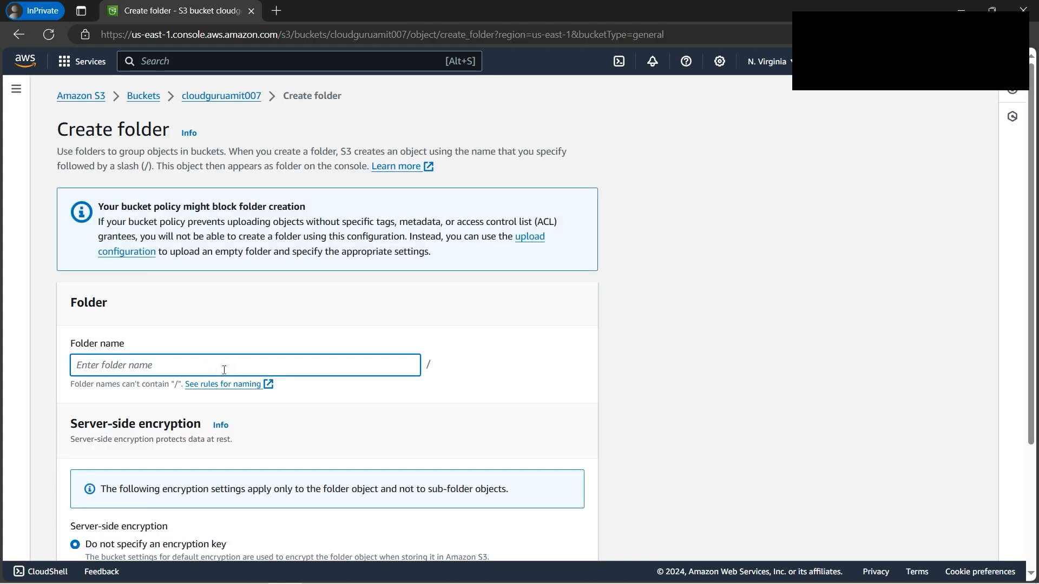
text(Target)
scroll(429, 324, down, 3)
click(559, 537)
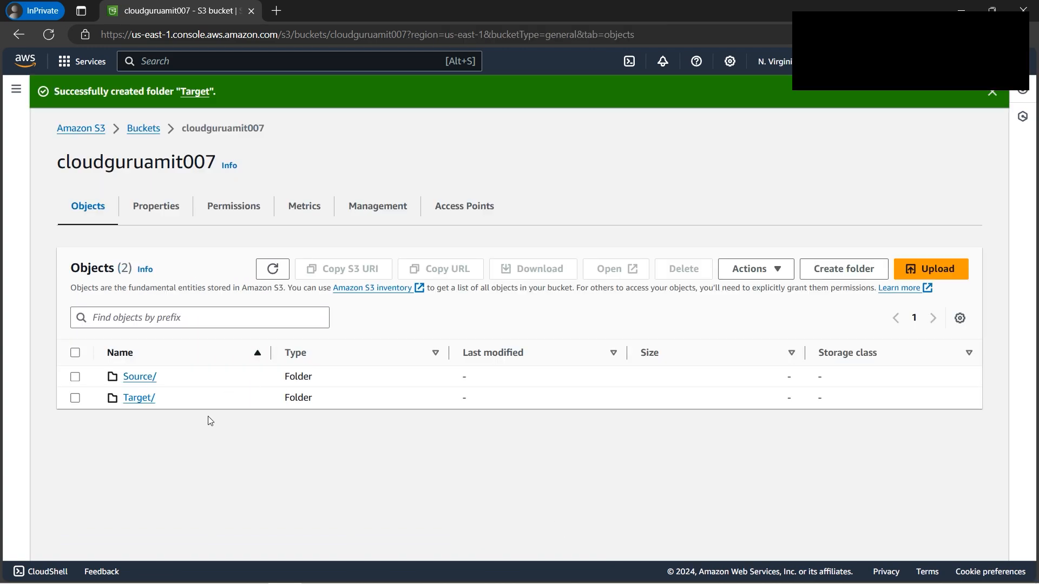
Check the Hands-on Agenda image and create a folder named csvtoparquet inside the Target folder
click(139, 399)
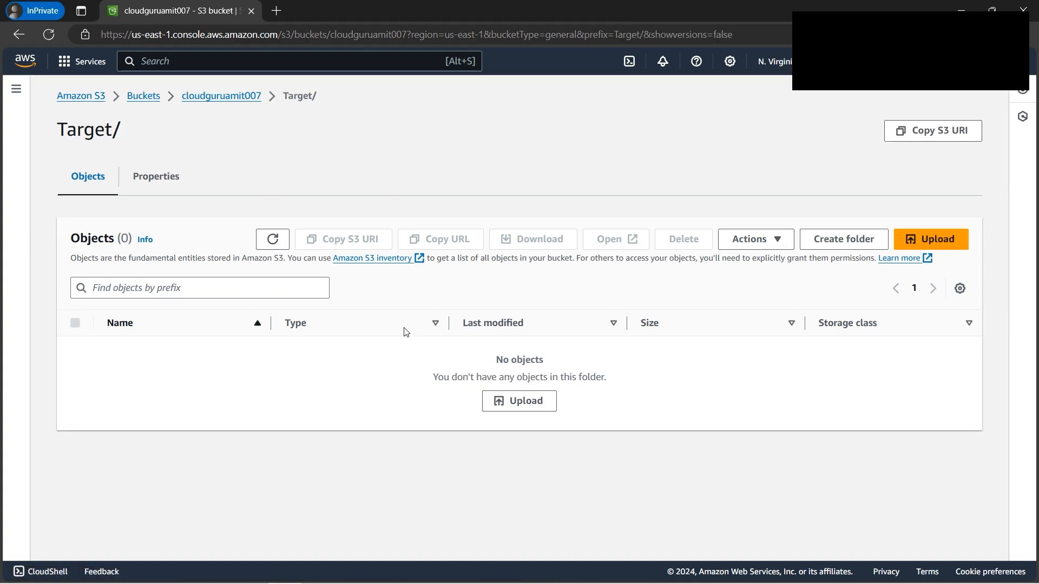
click(826, 245)
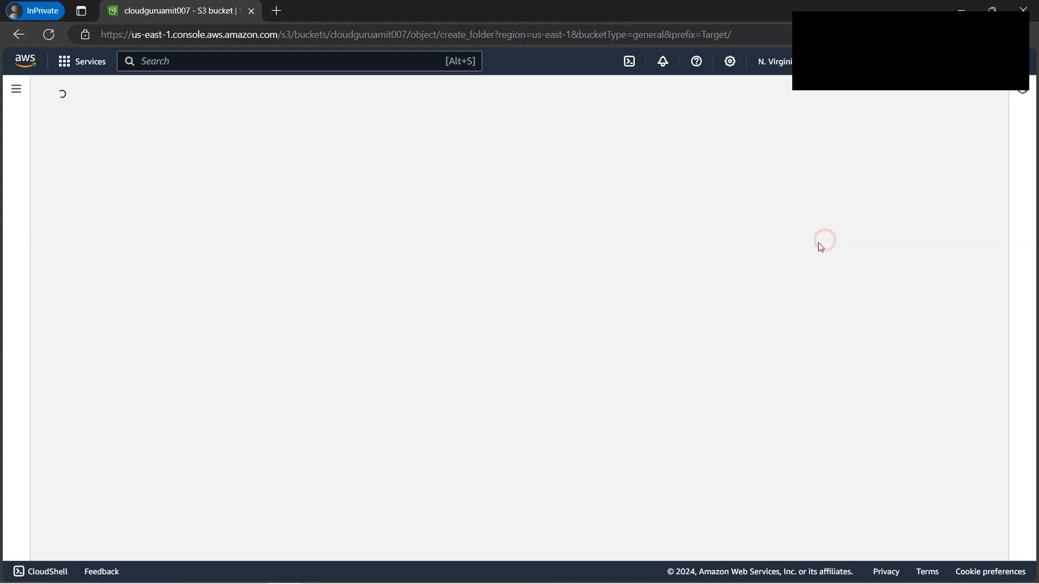
click(302, 365)
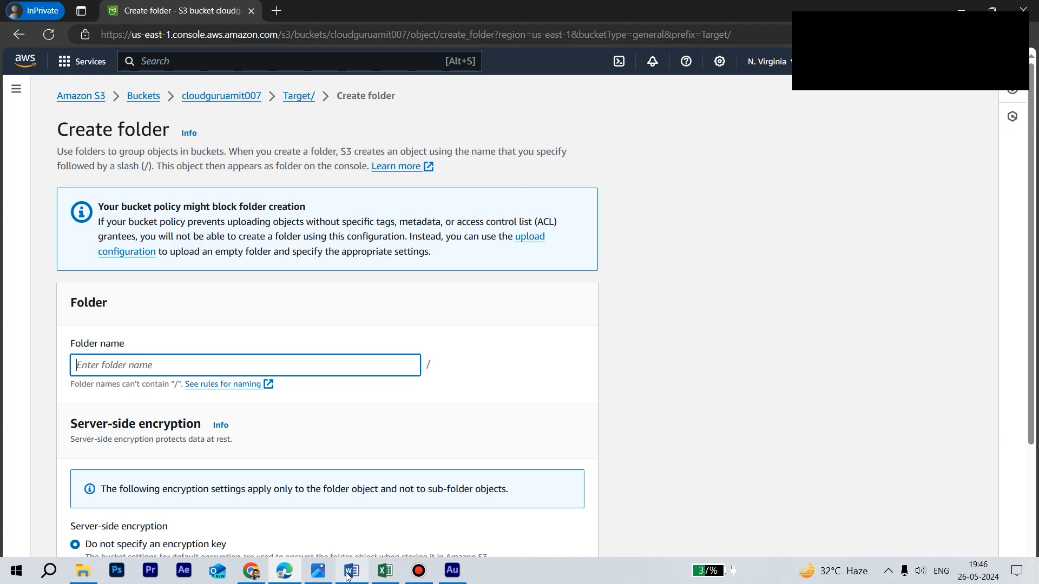
click(327, 572)
key(Right)
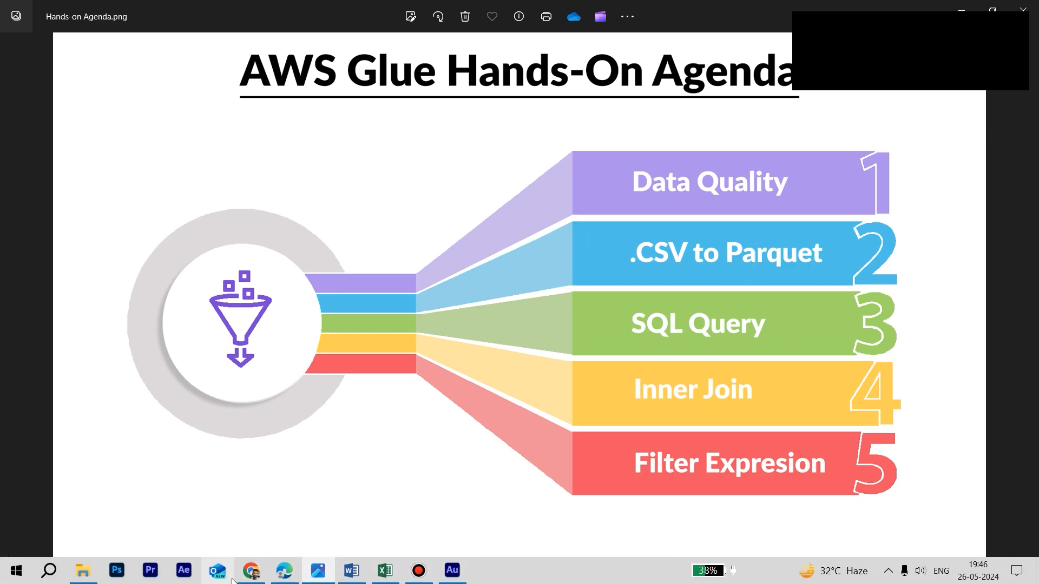
mouse_move(287, 578)
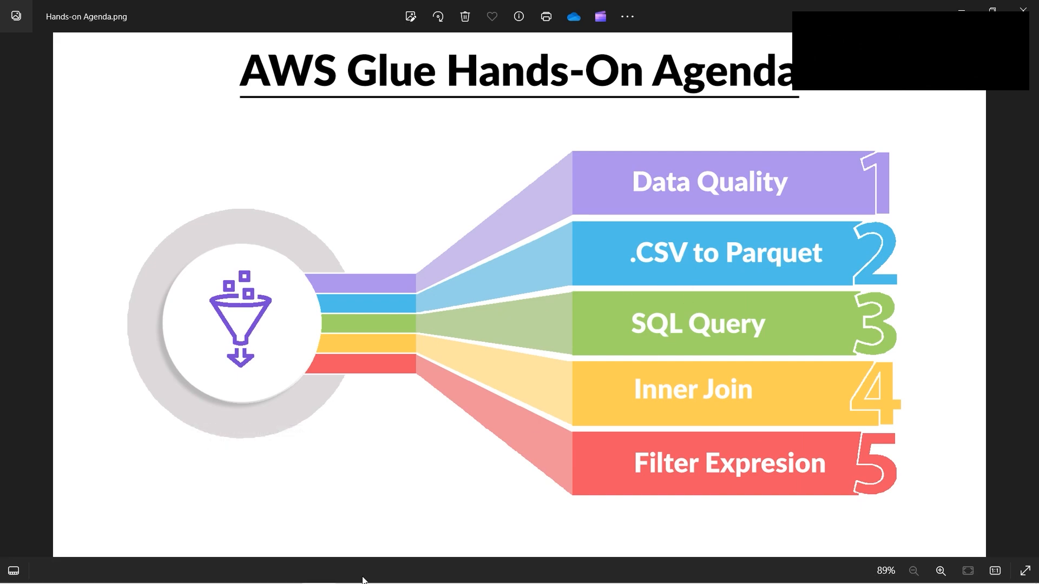
click(279, 570)
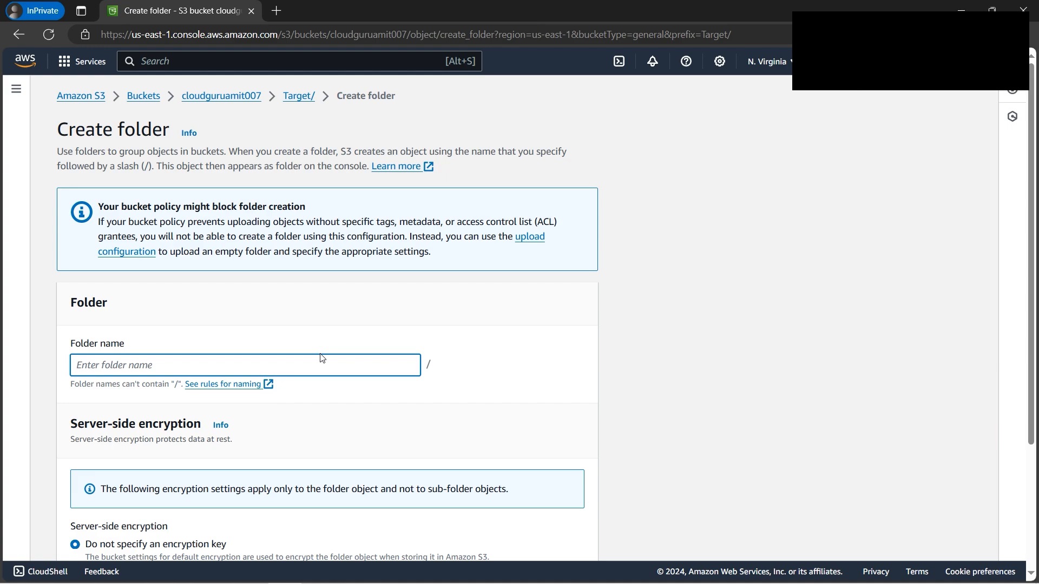
text(csvtoparquet)
scroll(321, 358, down, 3)
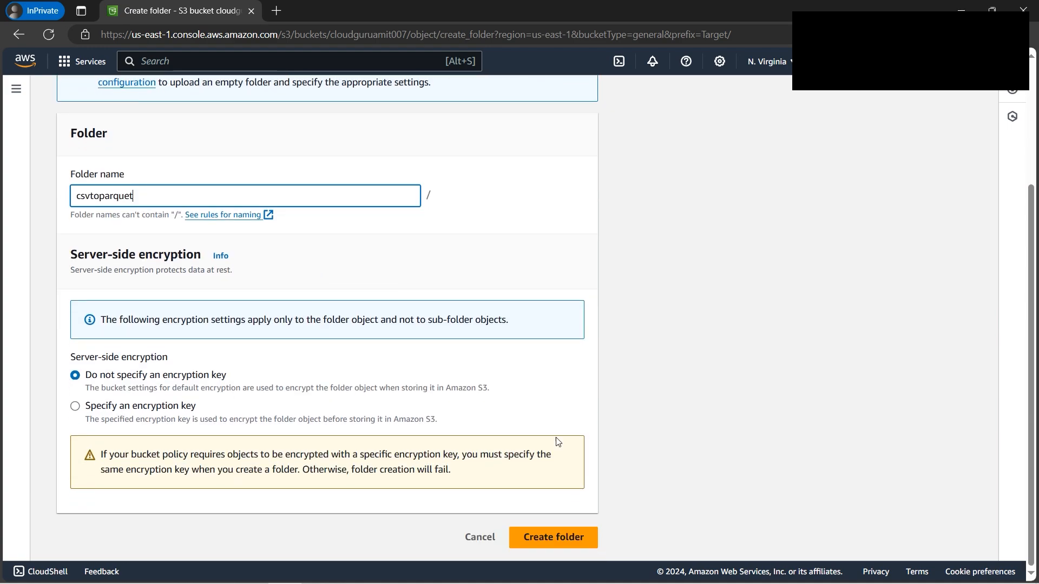
click(560, 539)
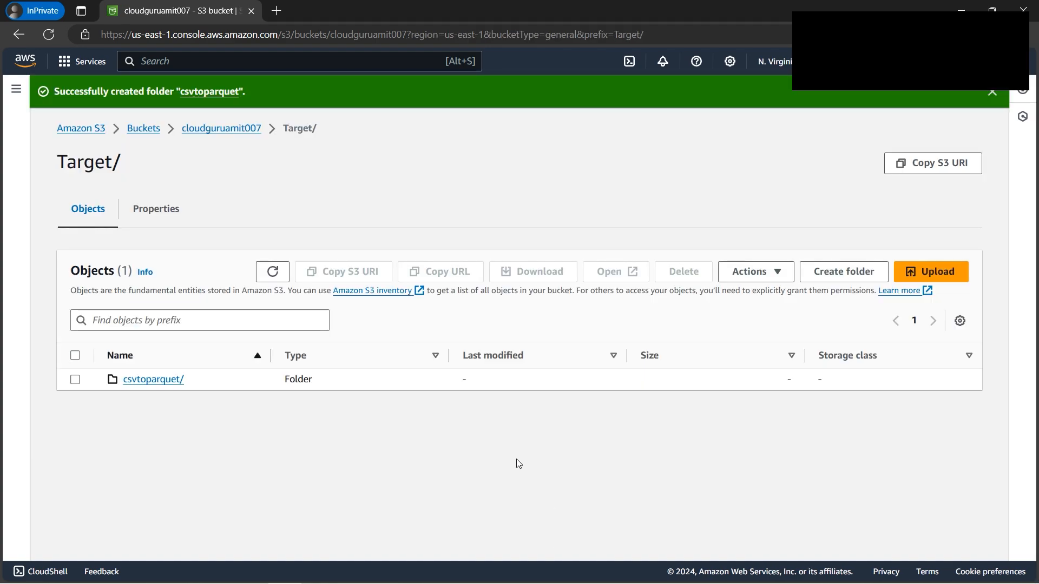
Consult the agenda image again and create a folder named sqlquery inside the Target folder
mouse_move(356, 582)
click(320, 575)
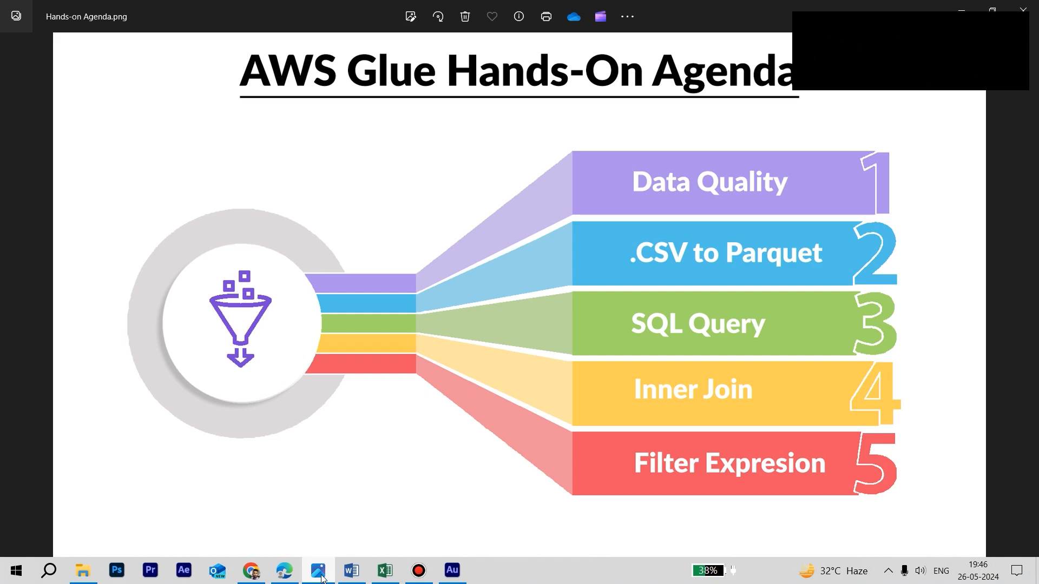
click(320, 575)
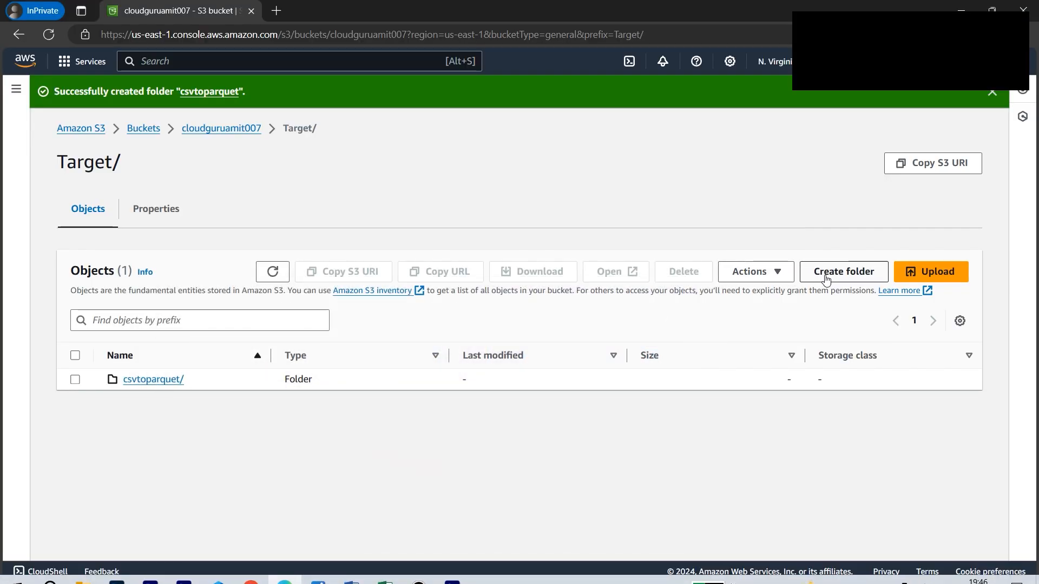
click(823, 279)
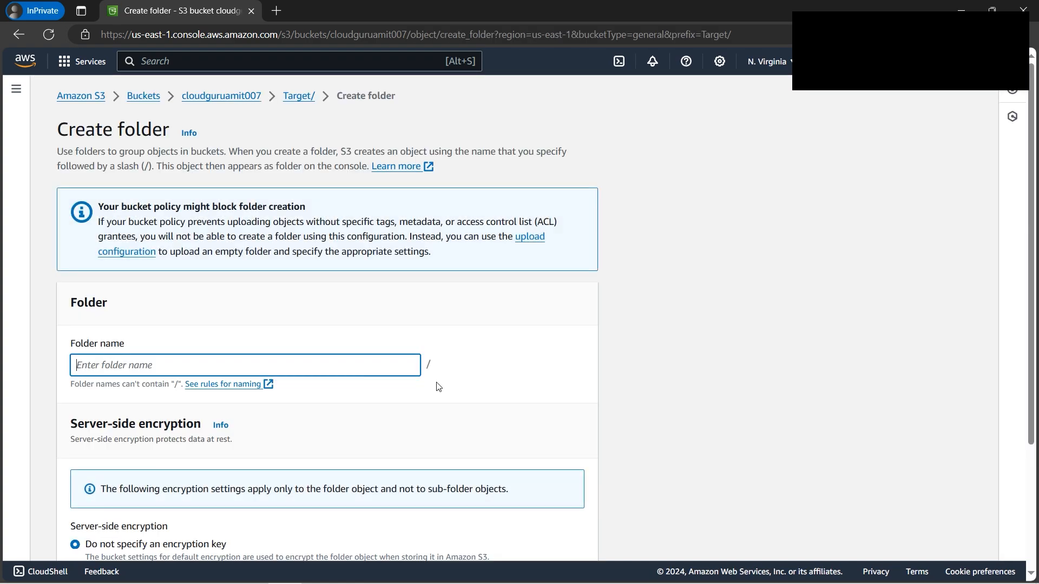
text(sqlquery)
scroll(514, 366, down, 3)
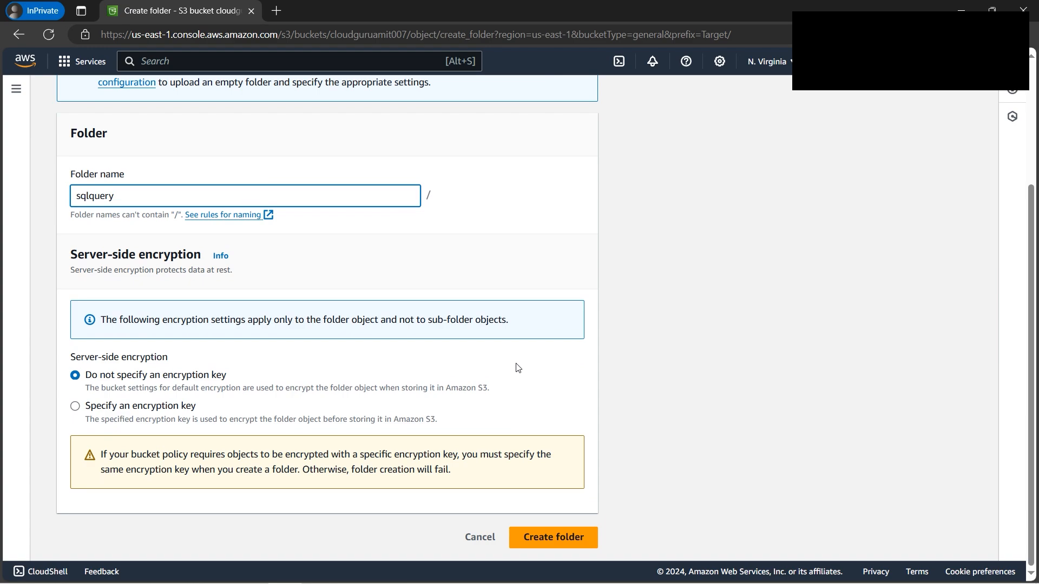
click(561, 544)
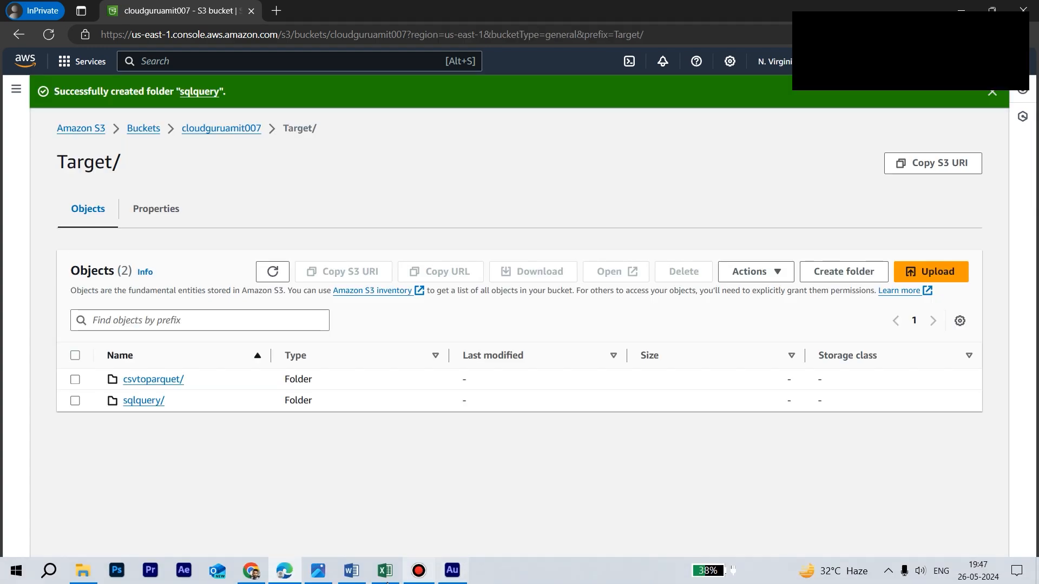
Check the remaining agenda topics and create a folder named filter inside the Target folder
click(320, 578)
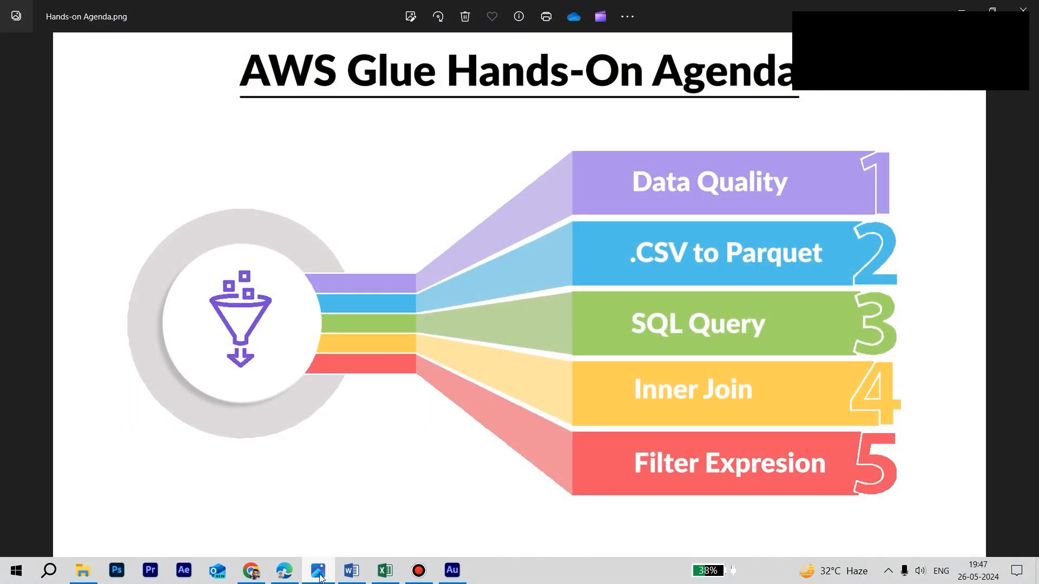
click(319, 577)
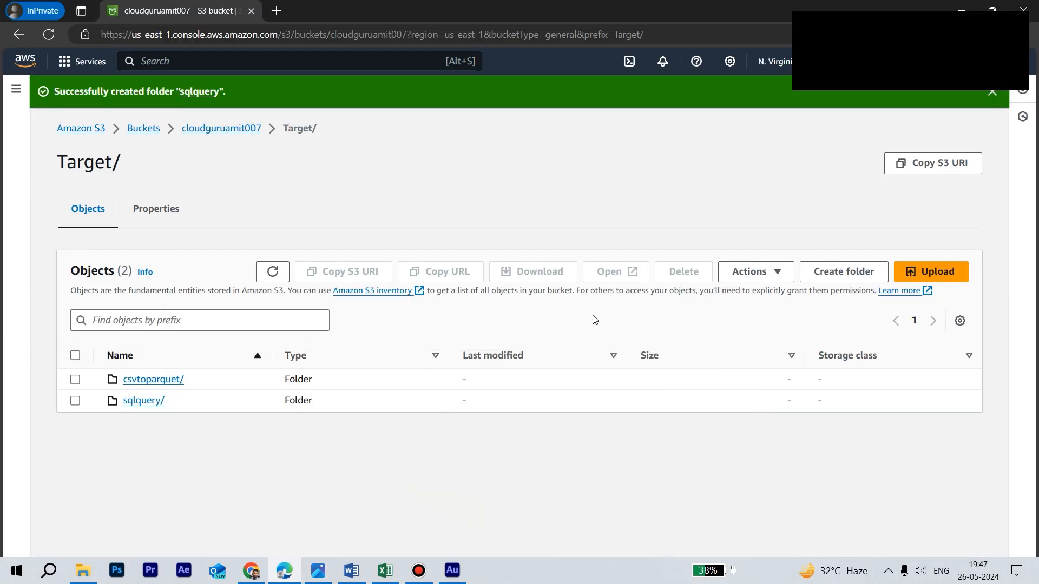
click(843, 274)
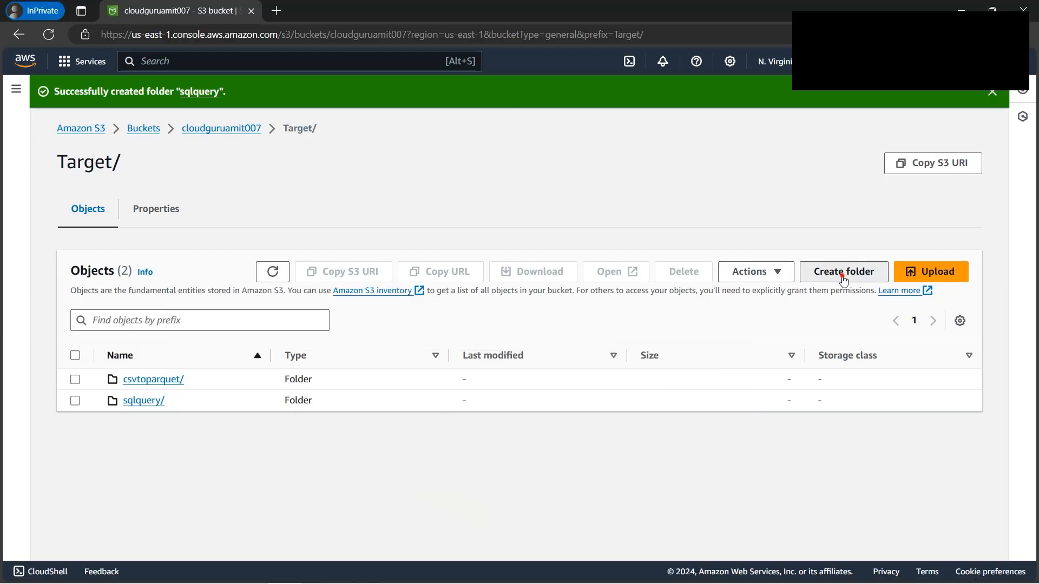
text(filter)
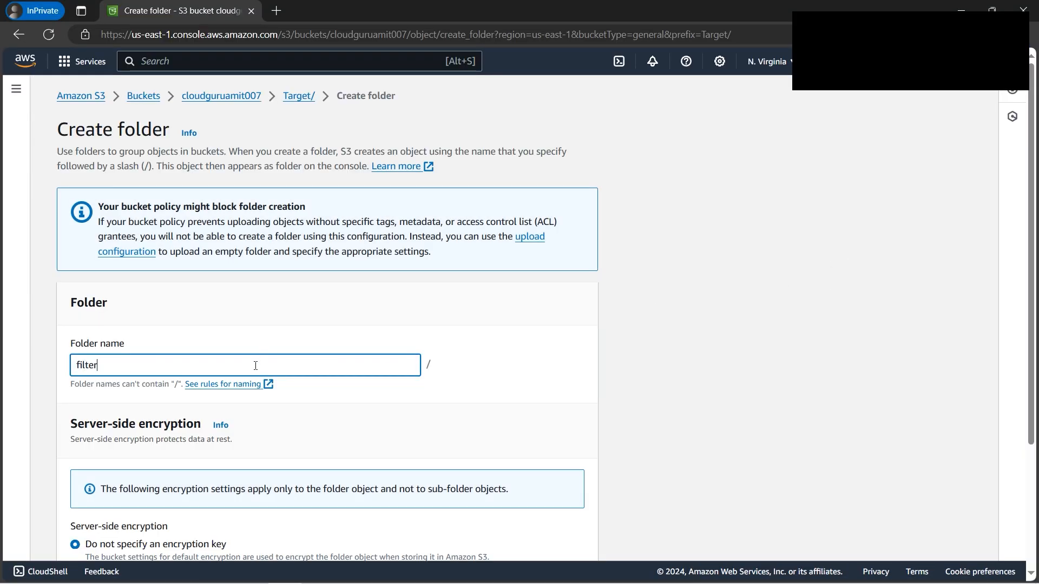
scroll(255, 365, down, 3)
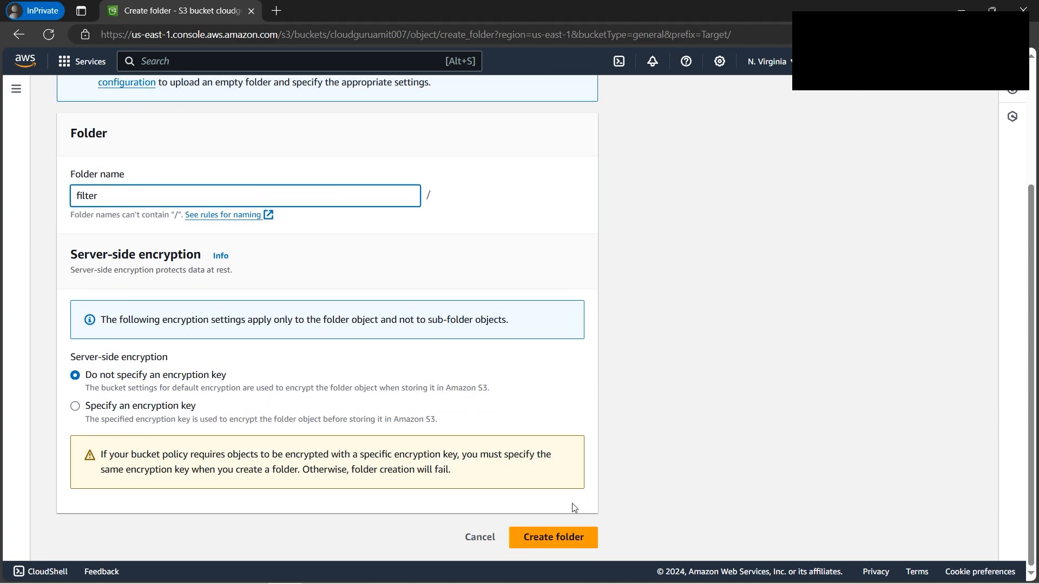
click(563, 538)
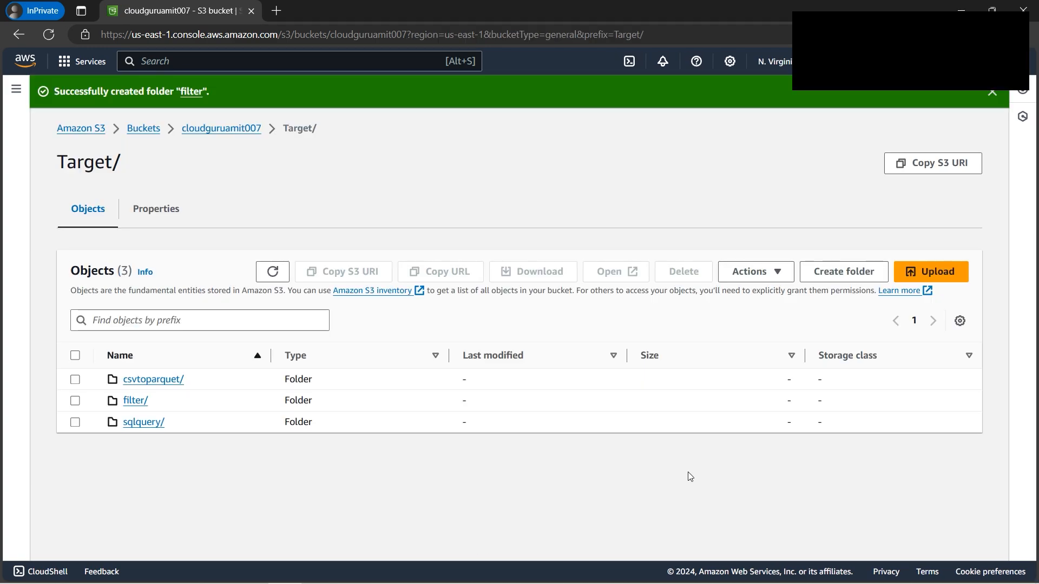
Create a folder named innerjoin inside the Target folder
click(844, 271)
click(250, 372)
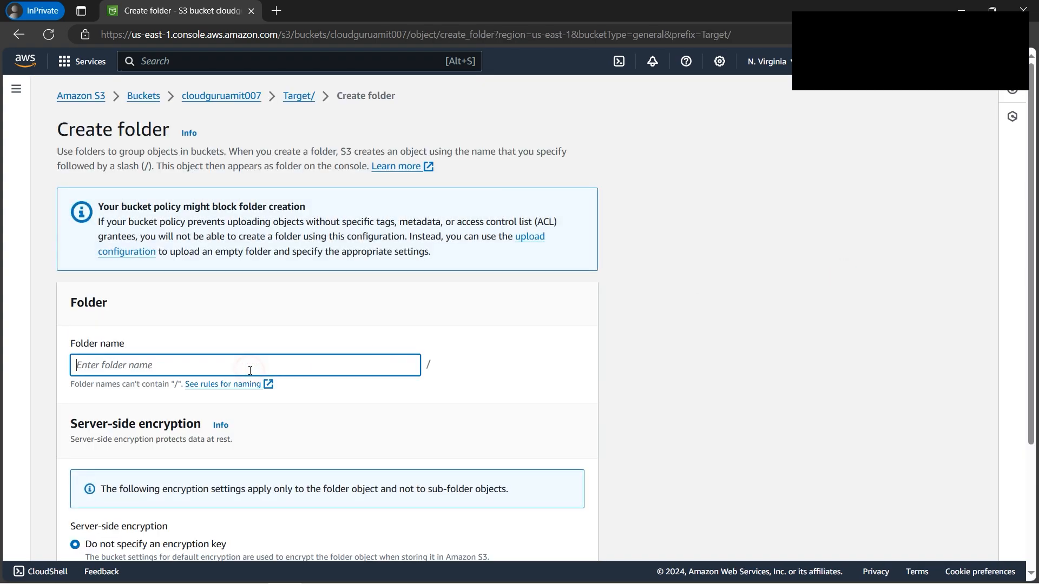
text(innerjoin)
scroll(400, 355, down, 3)
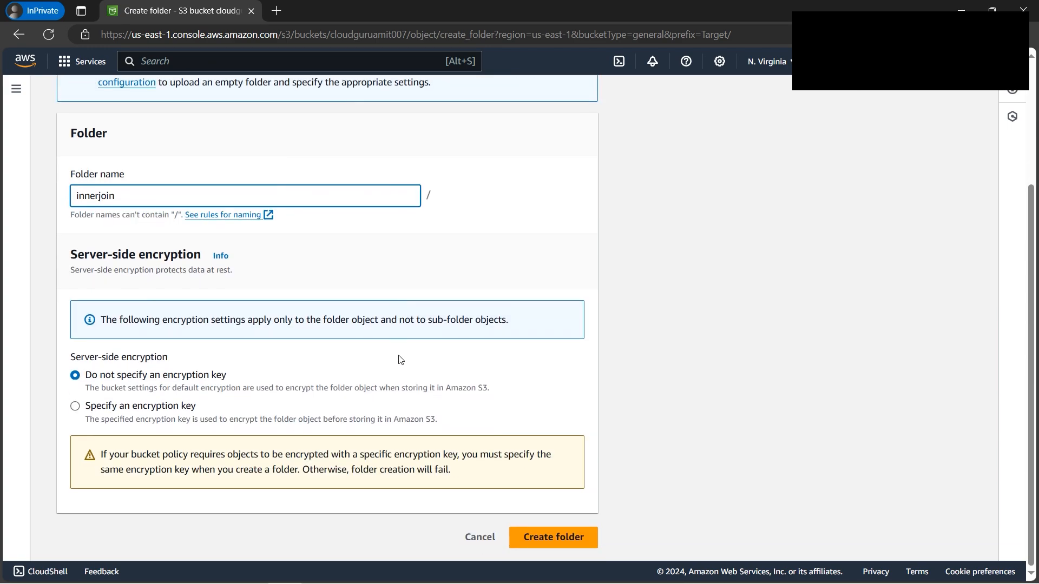
click(563, 542)
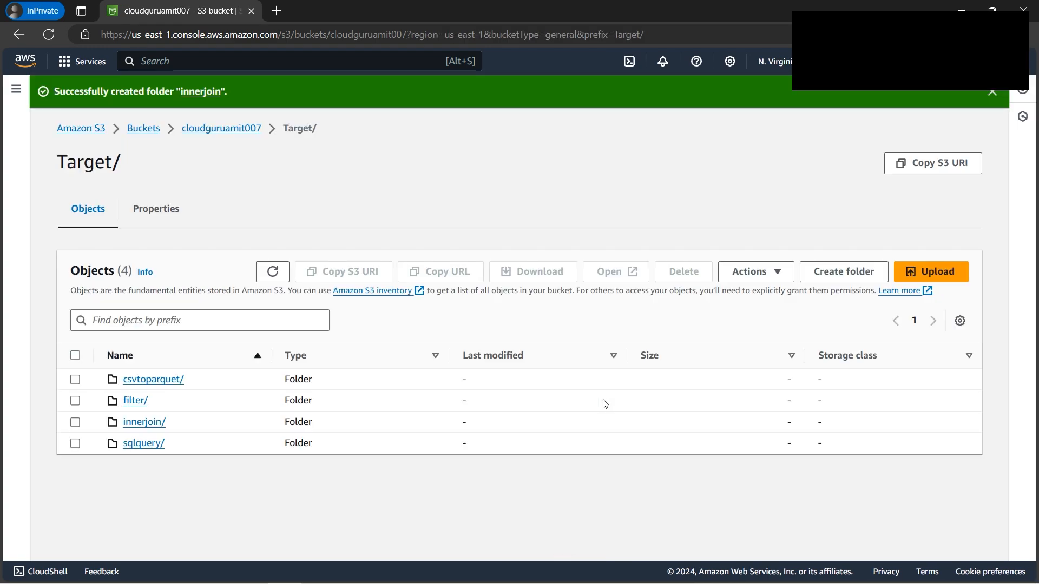
Dismiss the success notification, return to the bucket root and open the Source folder
click(992, 92)
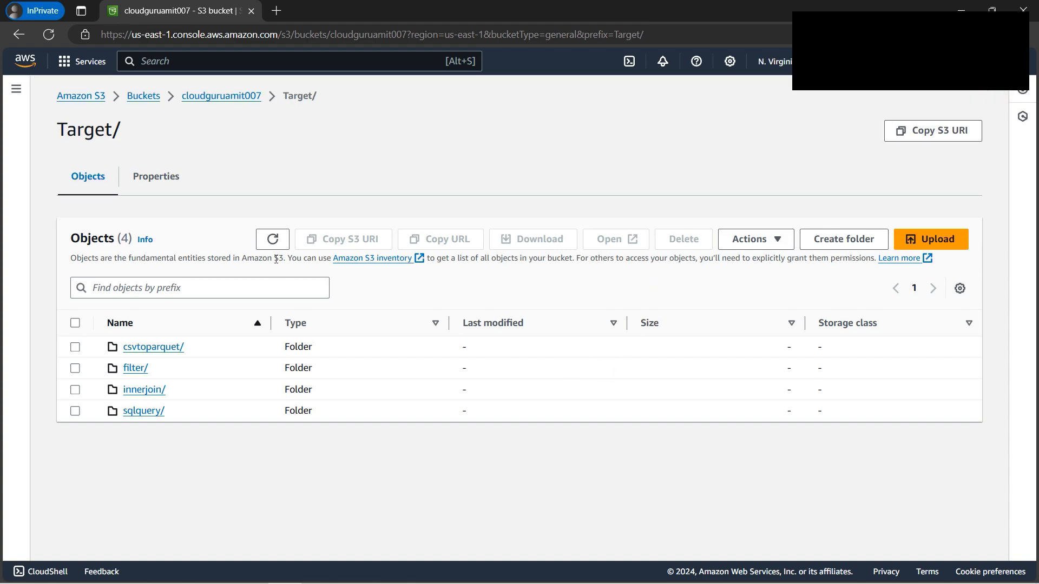
click(236, 95)
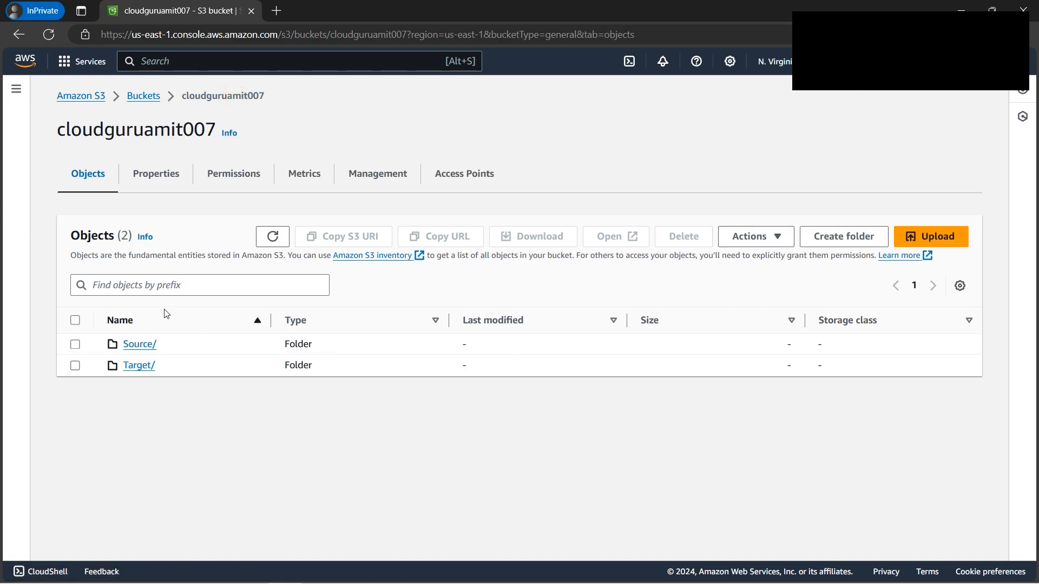
click(144, 343)
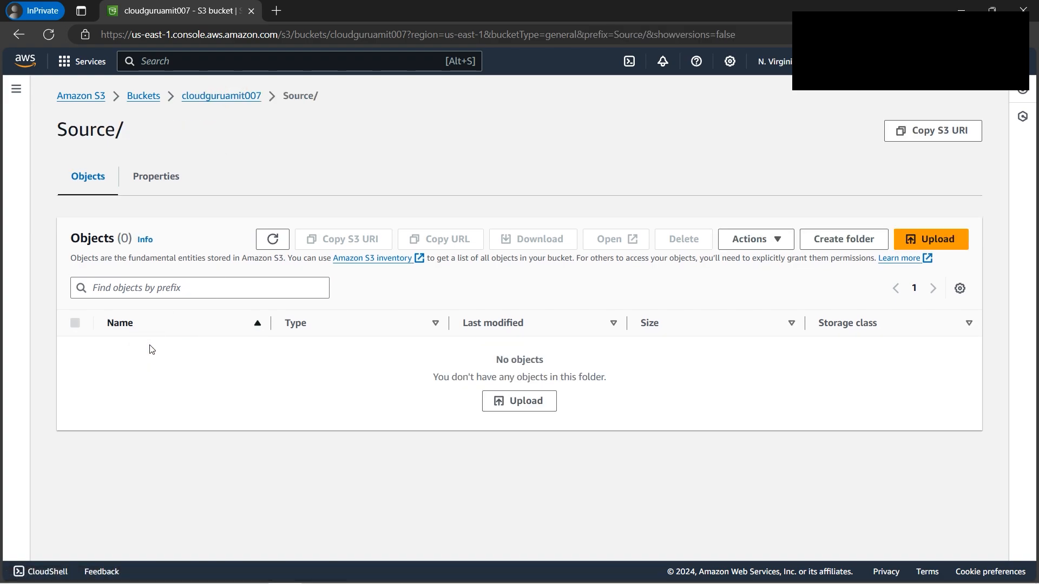
Look at the local Files folder in File Explorer and switch to the Company workbook in Excel to examine the source data
mouse_move(294, 581)
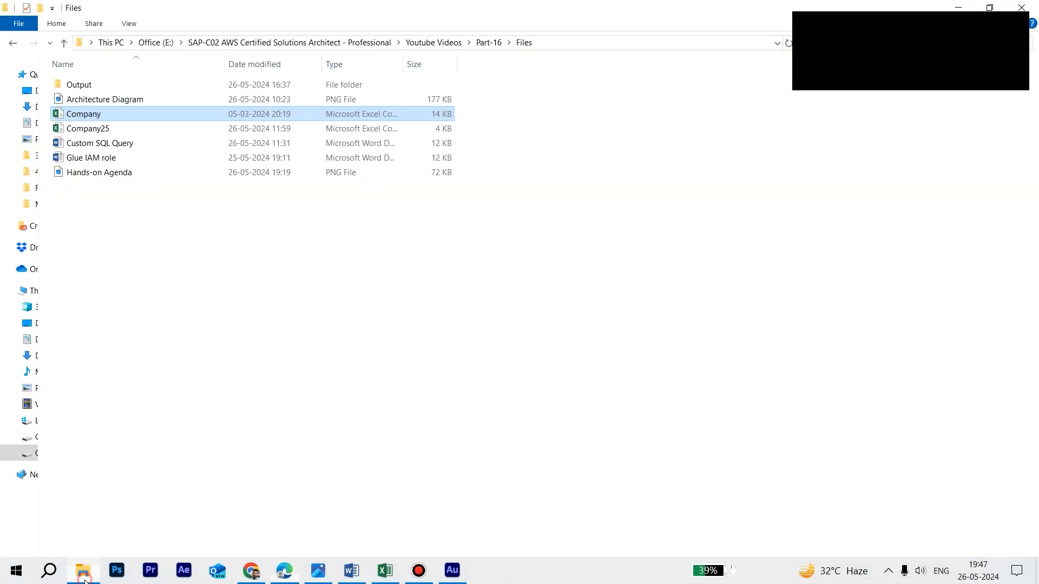
click(83, 581)
click(381, 577)
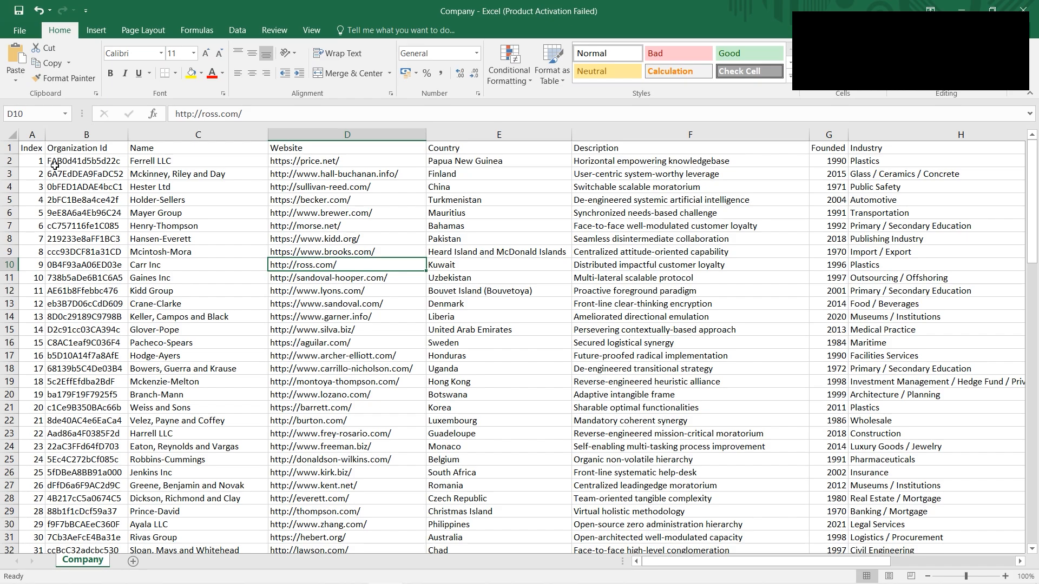
Look through the rows of the Company workbook in Excel, then return to the local Files folder in File Explorer
mouse_move(797, 561)
mouse_down()
mouse_move(861, 563)
mouse_move(787, 565)
mouse_up()
scroll(596, 347, down, 20)
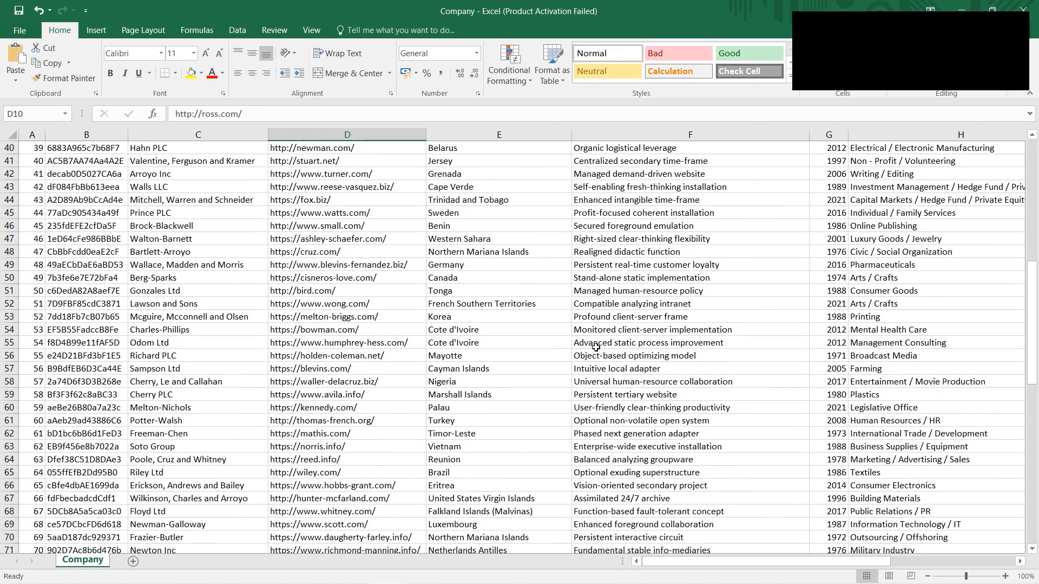
scroll(595, 347, up, 2)
scroll(595, 347, up, 20)
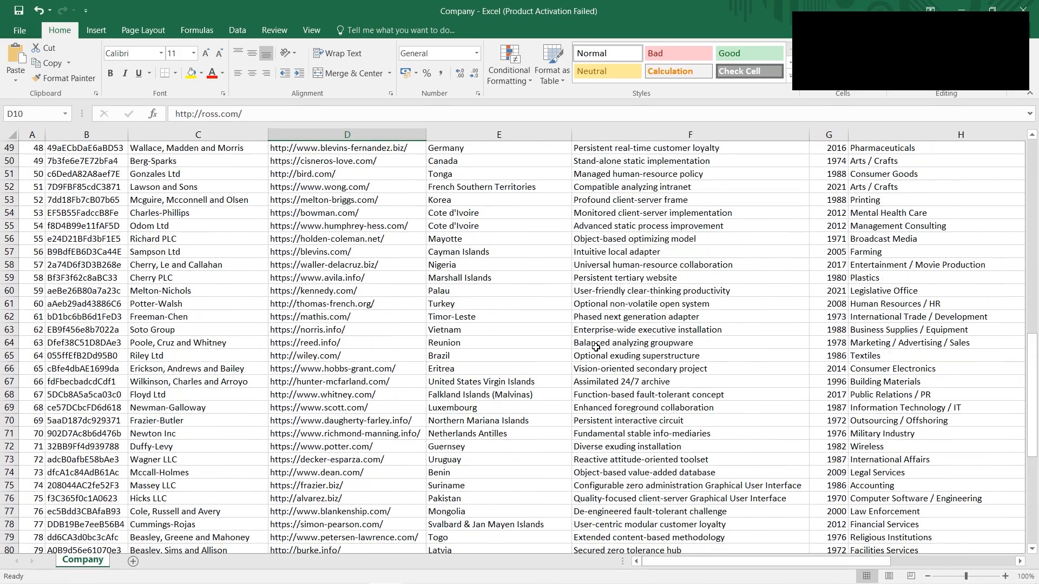
click(974, 8)
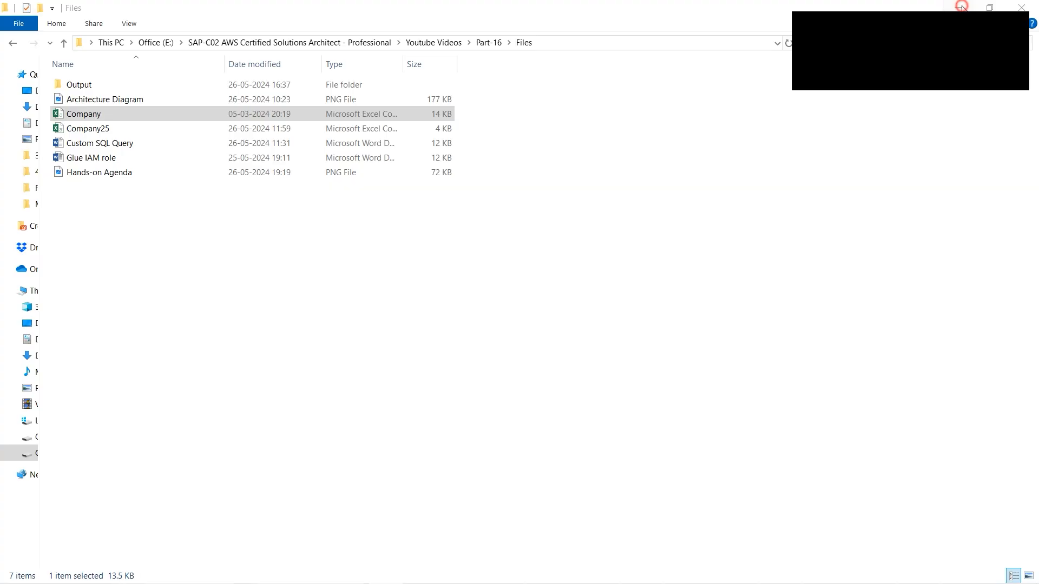
Switch to the S3 console in the browser and upload Company.csv to the Source folder
click(282, 575)
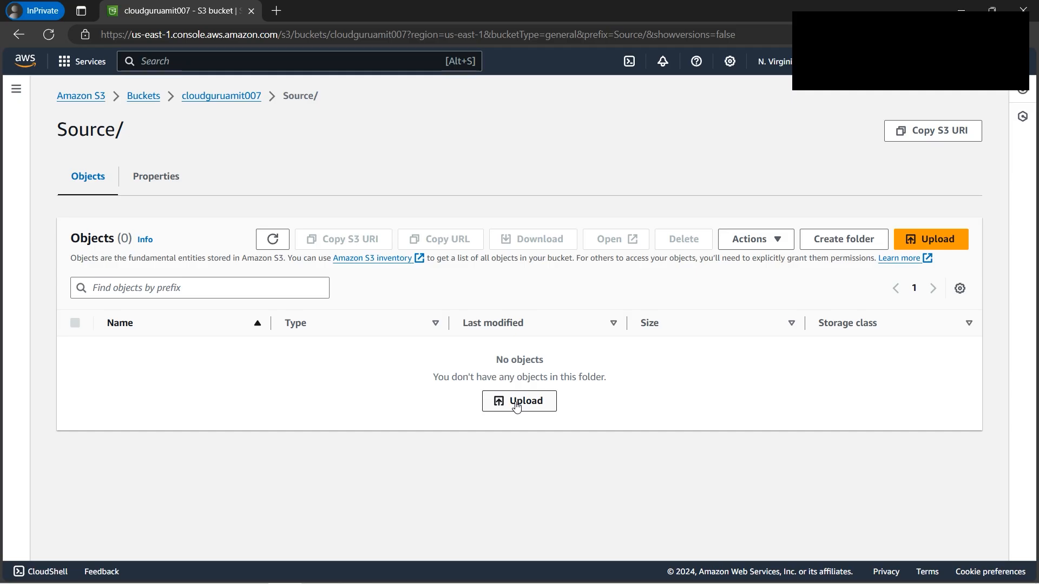
click(517, 407)
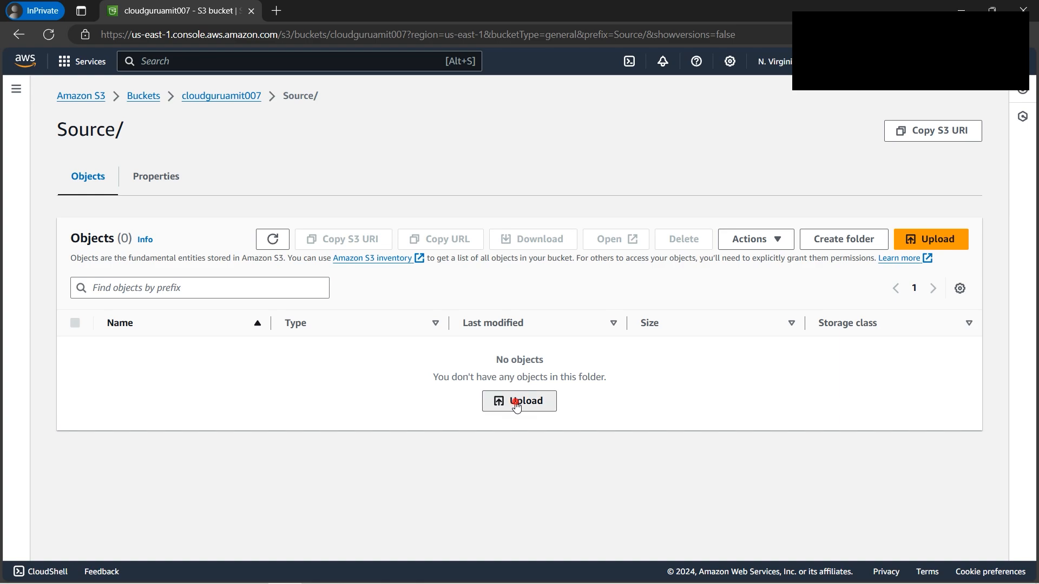
click(468, 272)
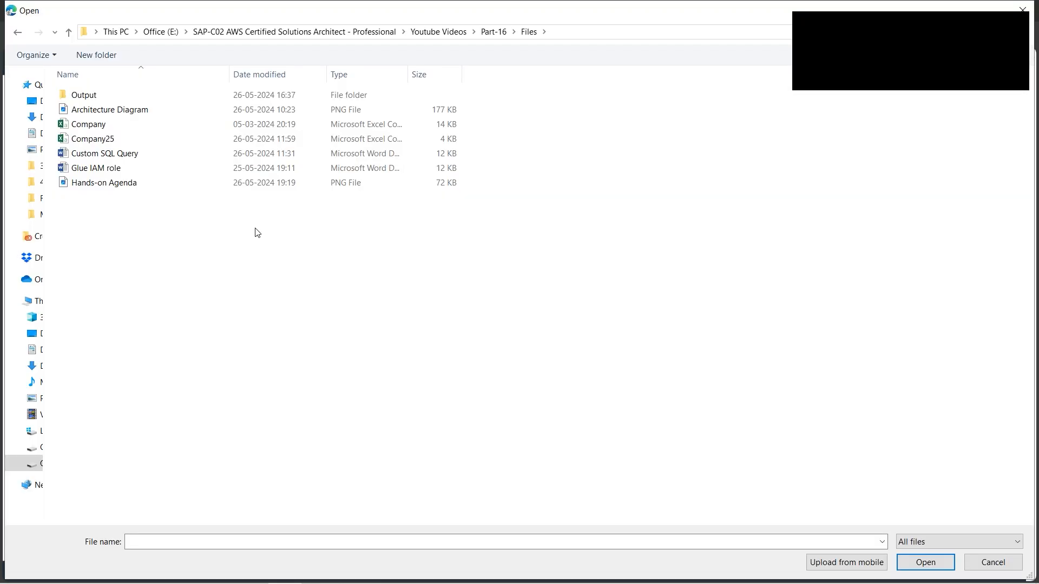
click(97, 126)
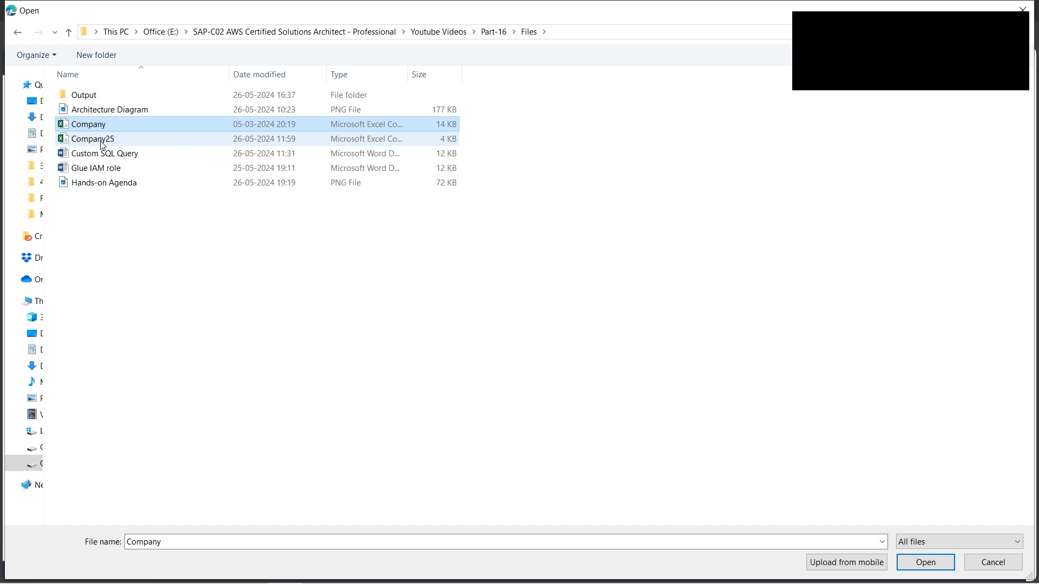
click(935, 565)
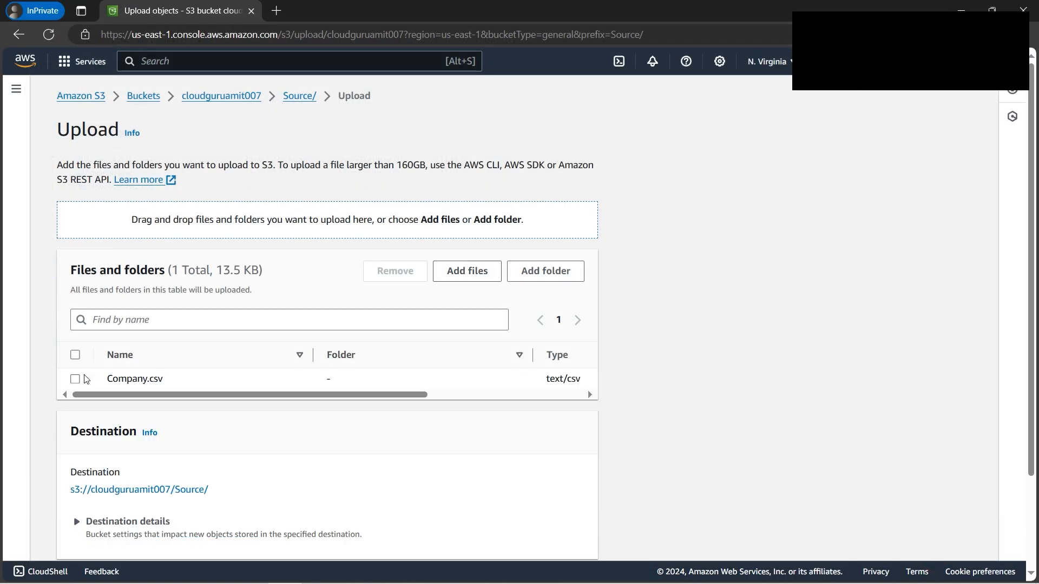
click(75, 378)
scroll(598, 399, down, 2)
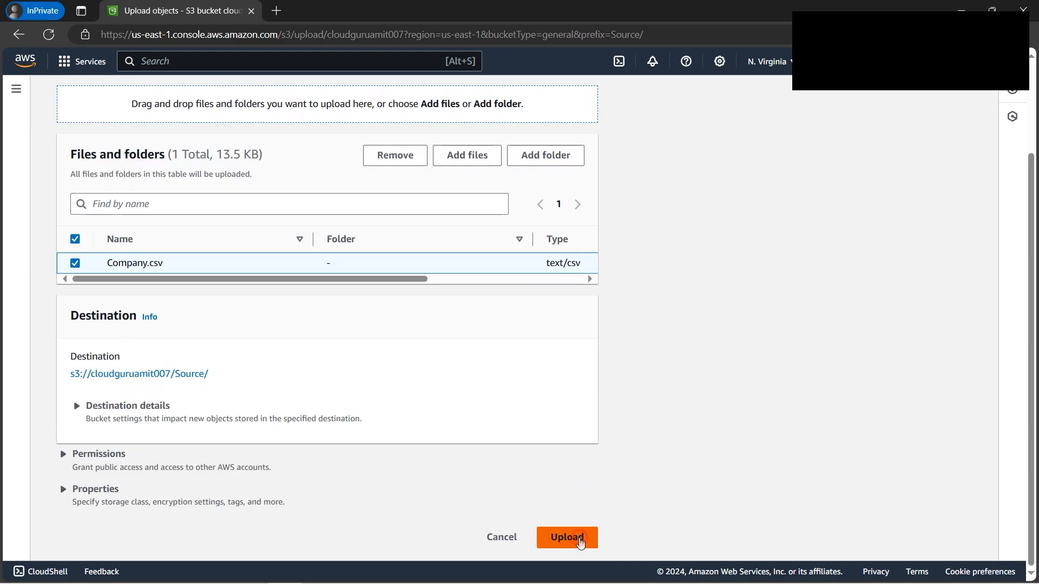
click(568, 535)
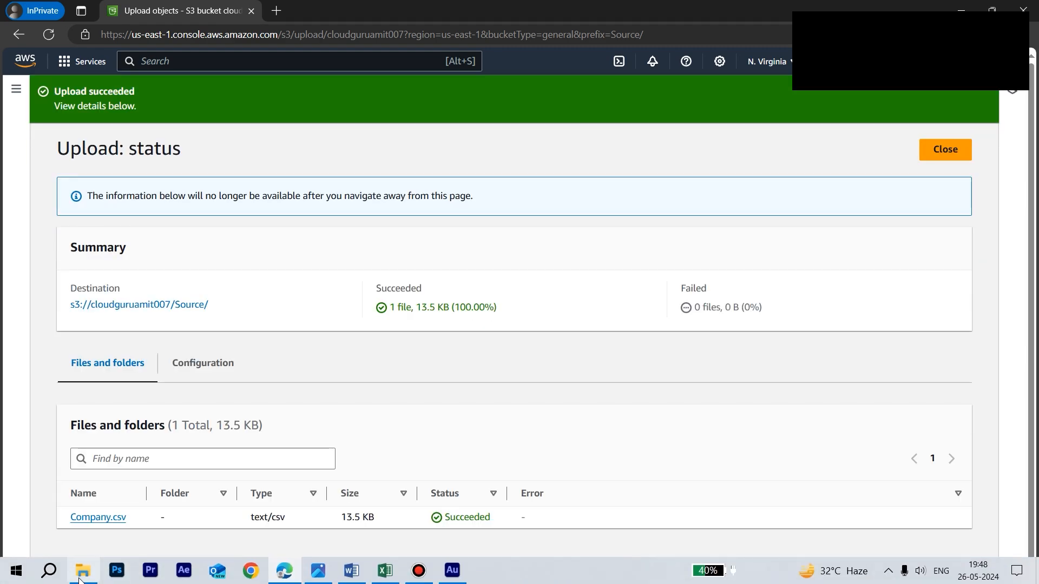
Open the local Company25 file in Excel to examine its data, close it and return to the S3 console
click(82, 575)
double_click(105, 130)
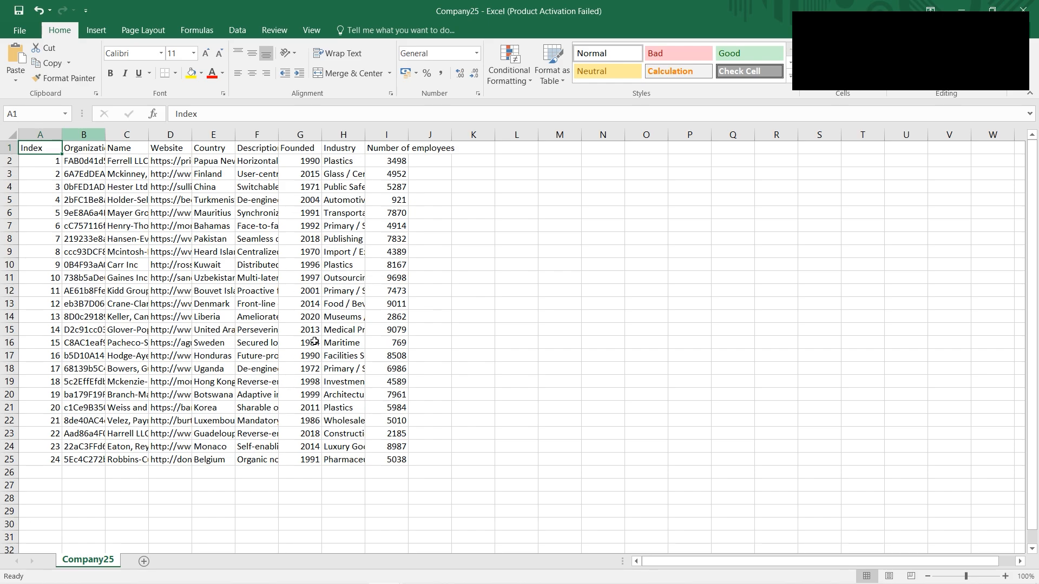
click(1030, 19)
mouse_move(284, 571)
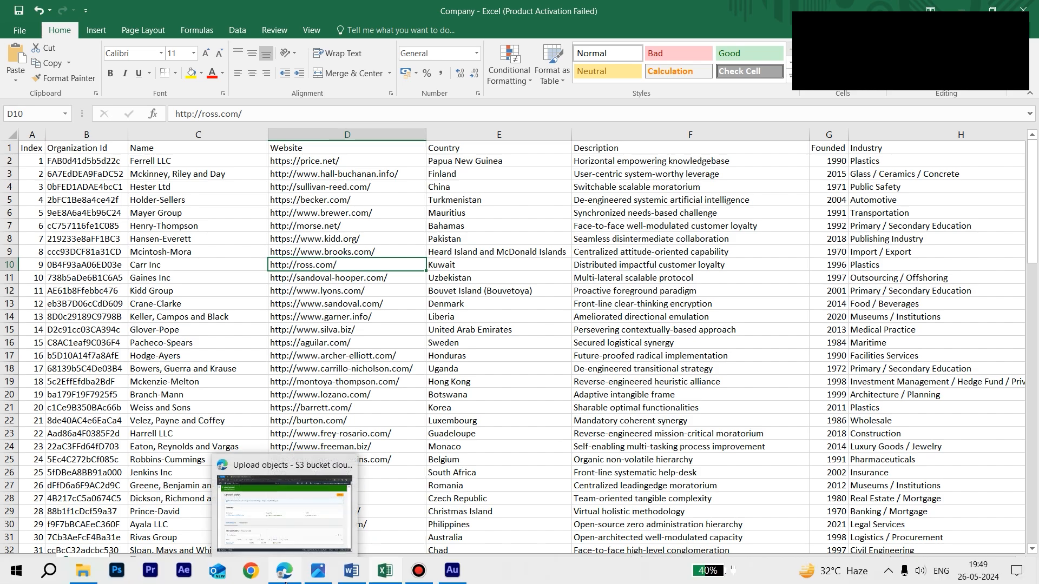
click(293, 550)
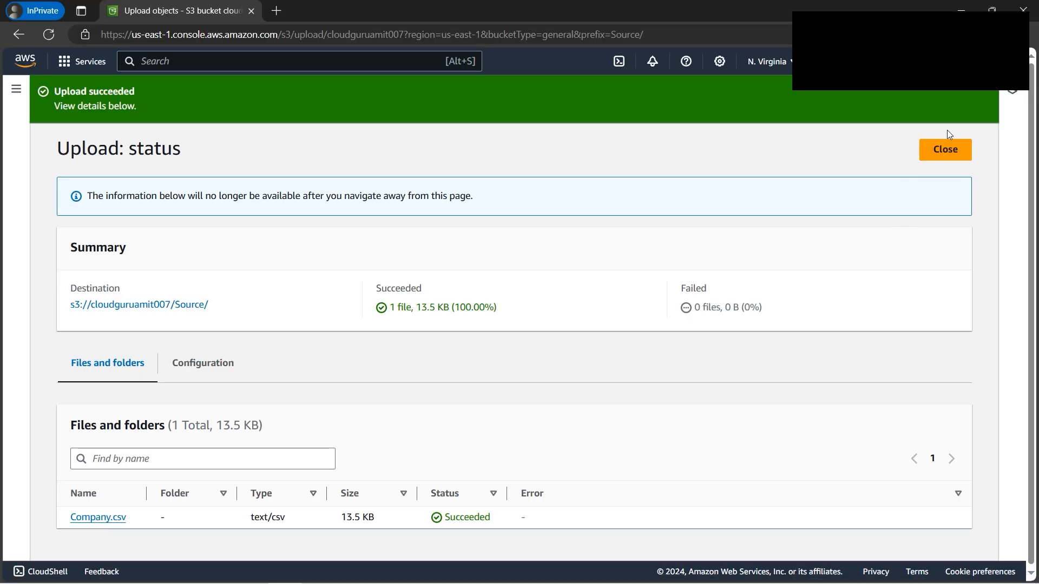
Close the finished upload's status page and upload Company25.csv to the Source folder
click(945, 150)
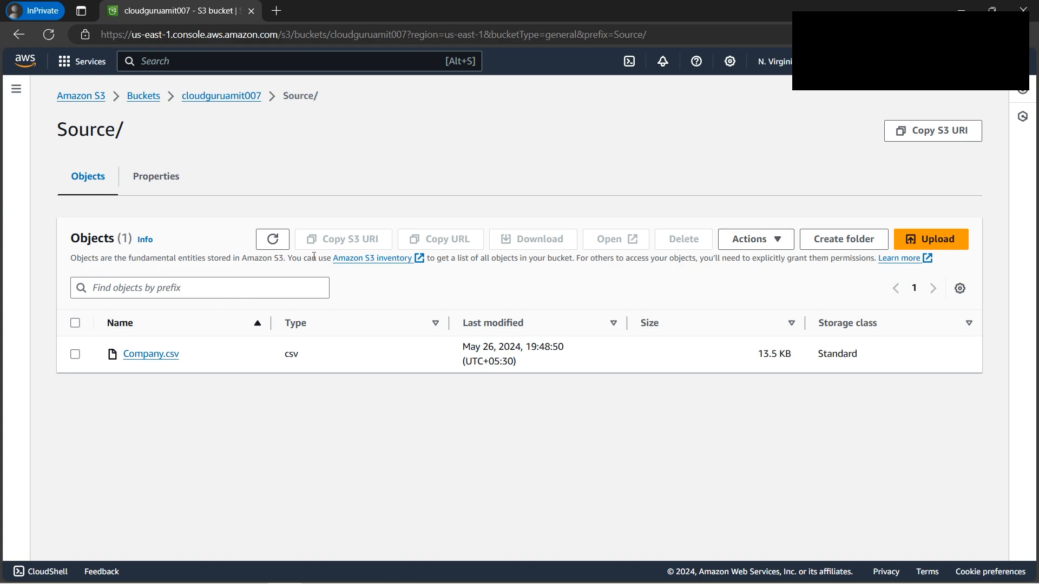
click(925, 239)
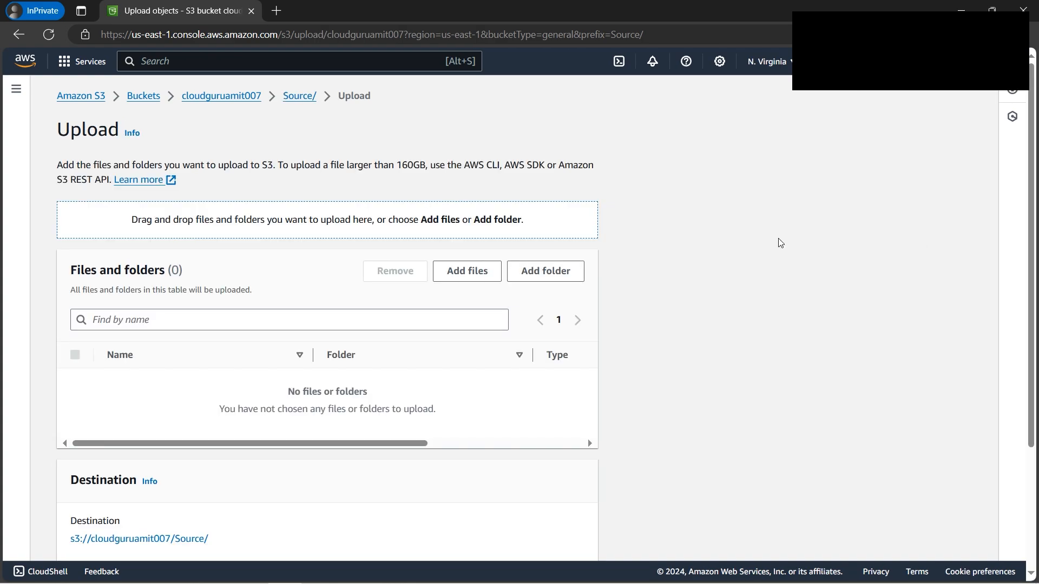
click(467, 271)
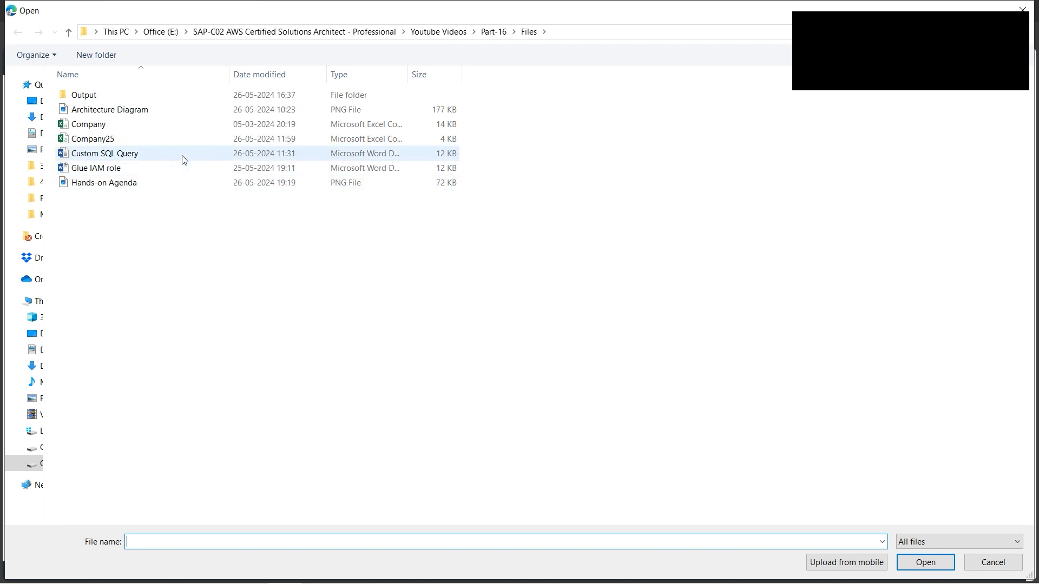
click(134, 141)
click(925, 562)
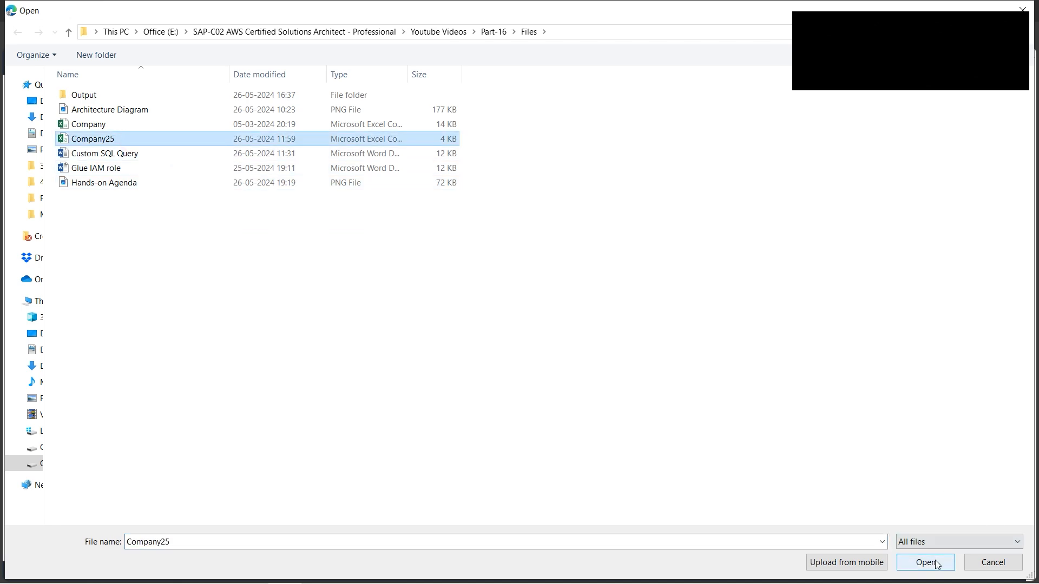
click(76, 379)
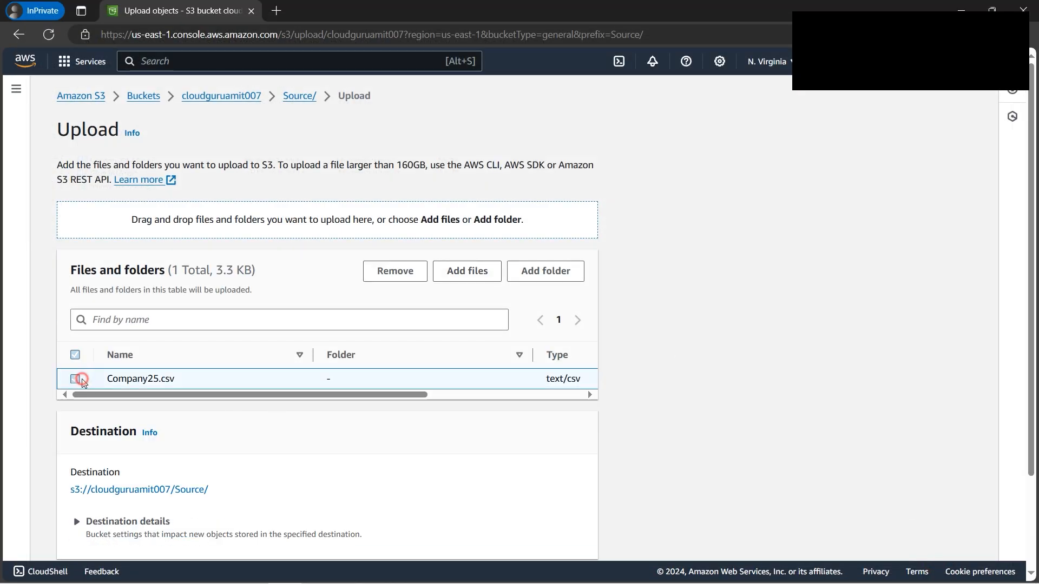
scroll(349, 383, down, 3)
click(570, 548)
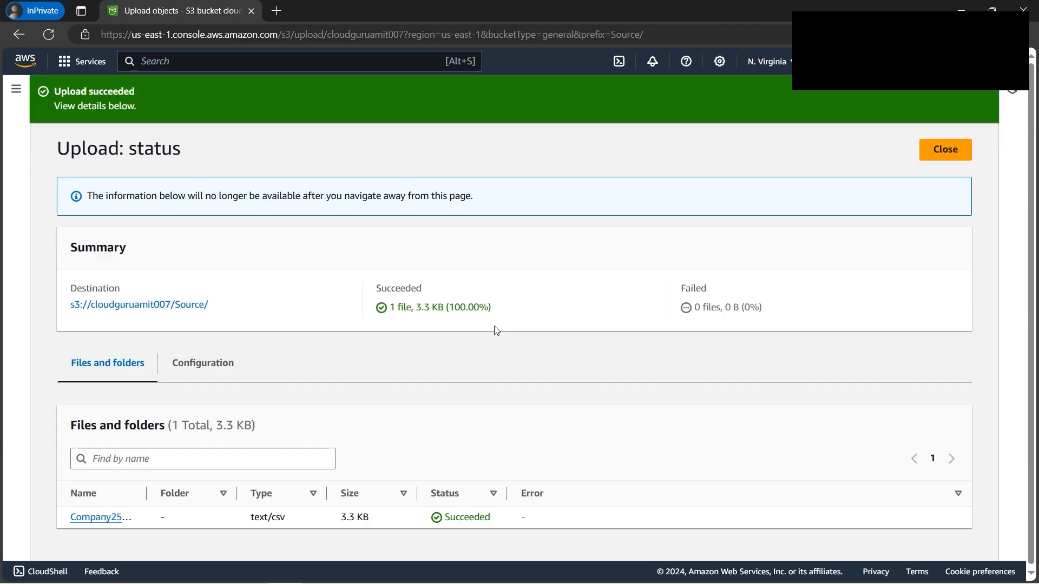
click(946, 152)
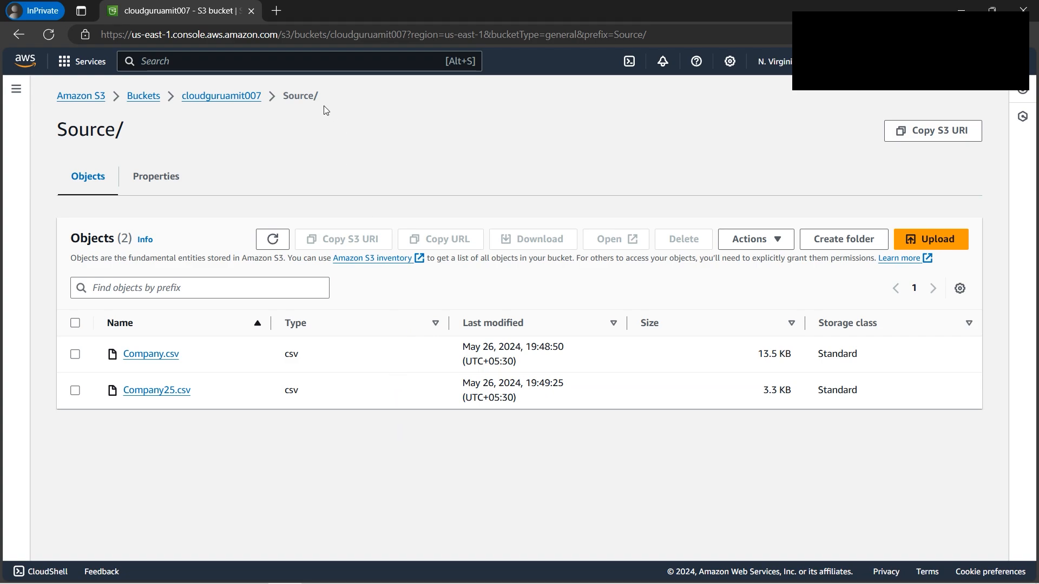
Duplicate the S3 browser tab and search for glue in the copy to open the AWS Glue service
right_click(208, 15)
click(290, 97)
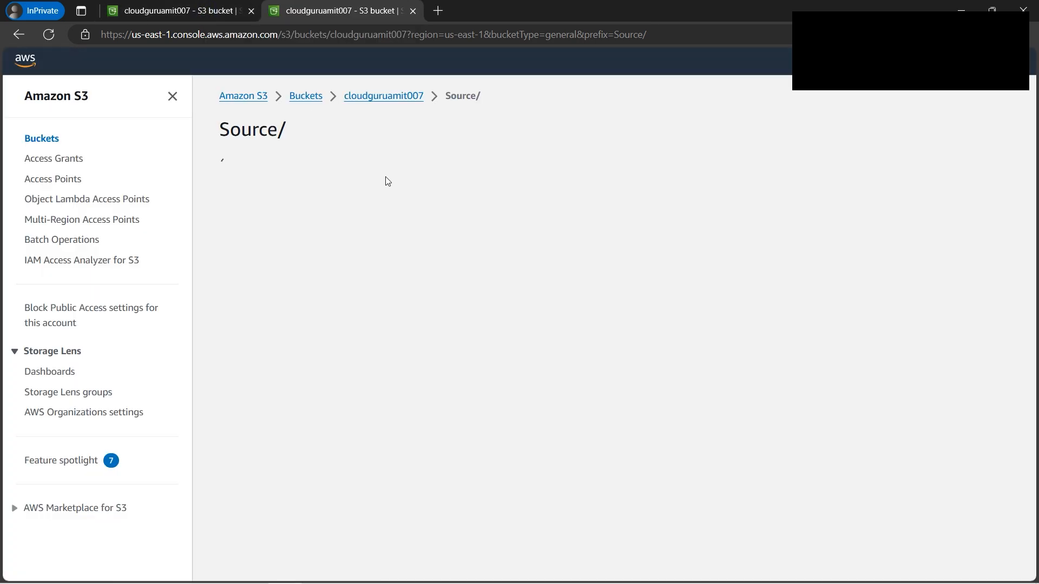
click(347, 52)
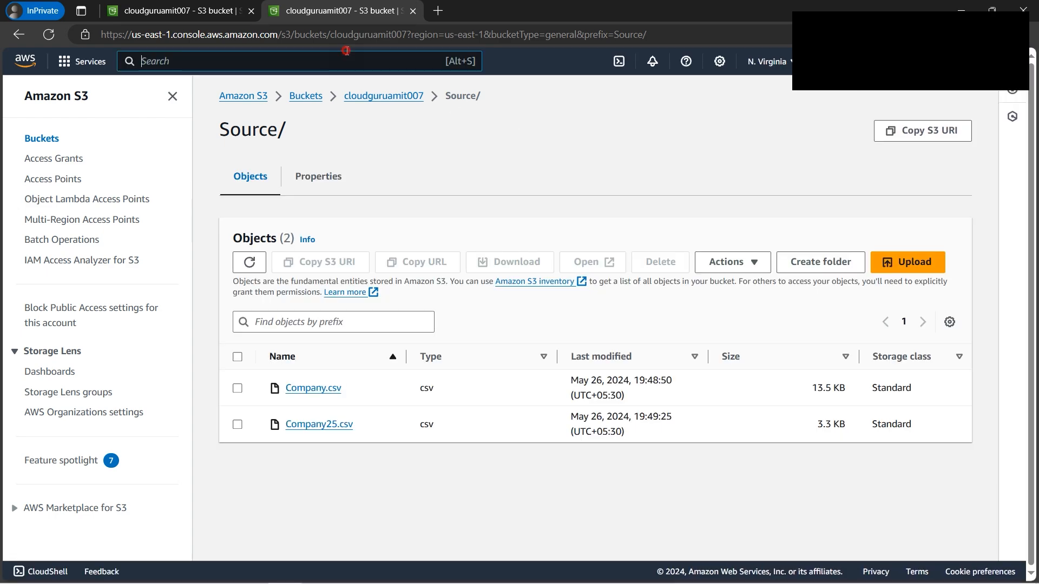
text(glue)
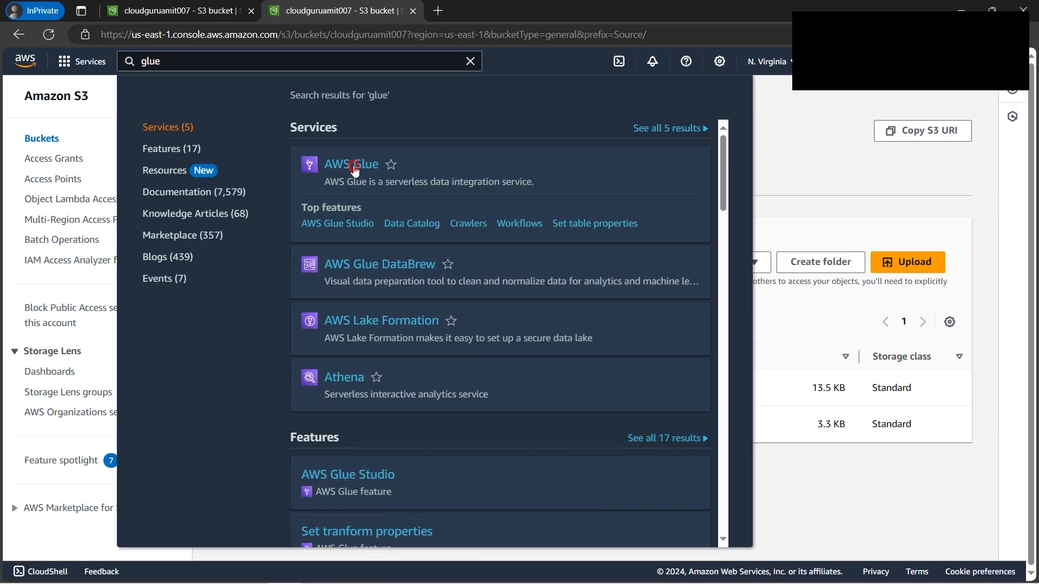
click(353, 166)
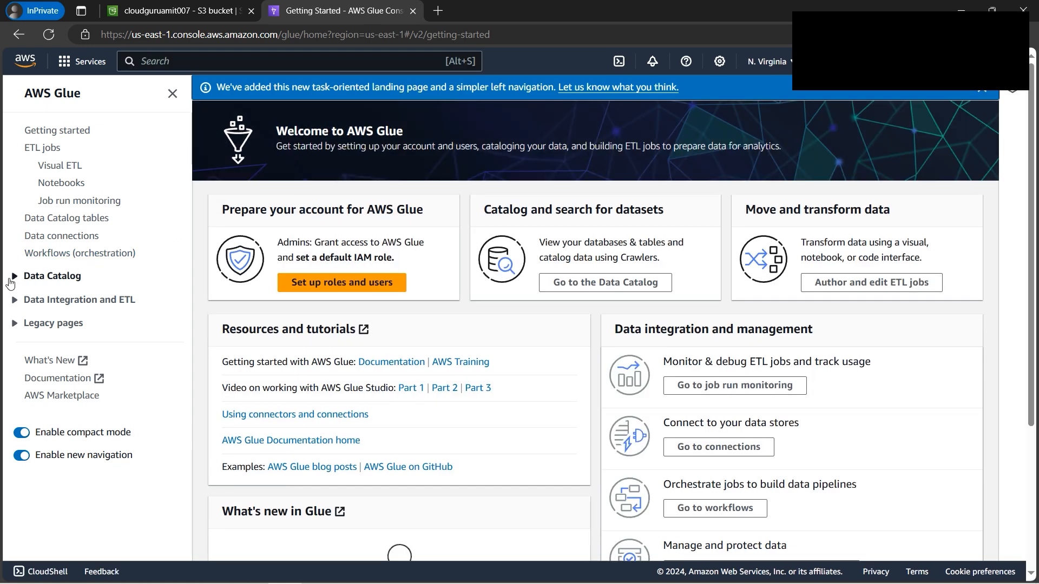
Create a Glue Data Catalog database named cloudguruamitdb
click(10, 281)
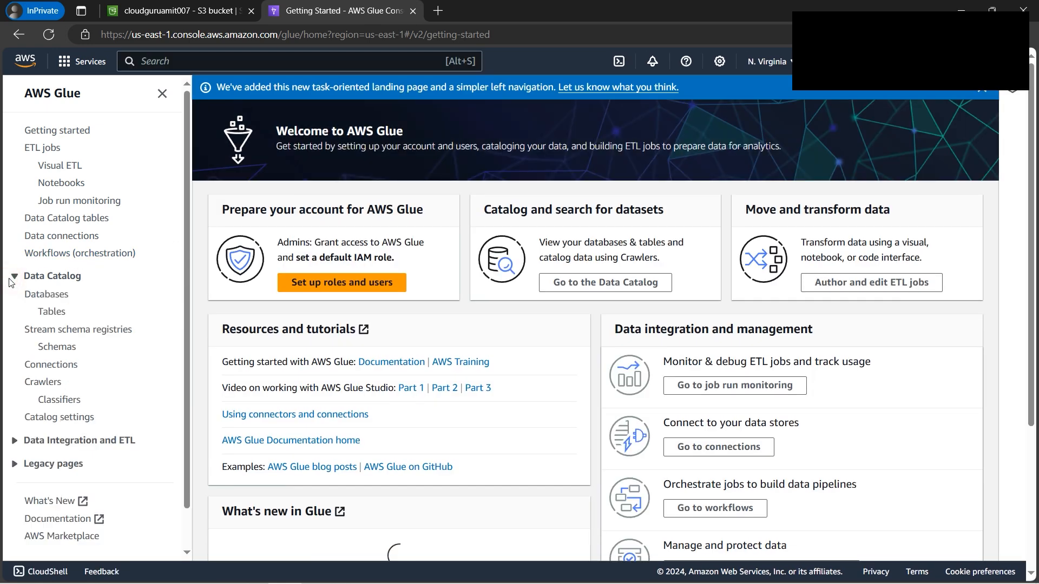
click(58, 298)
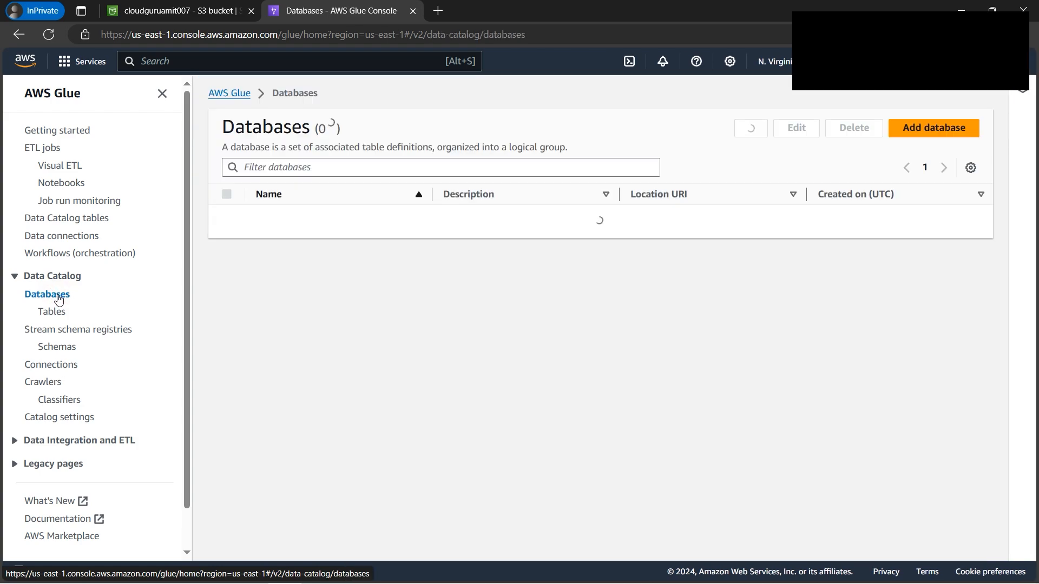
click(929, 128)
click(486, 226)
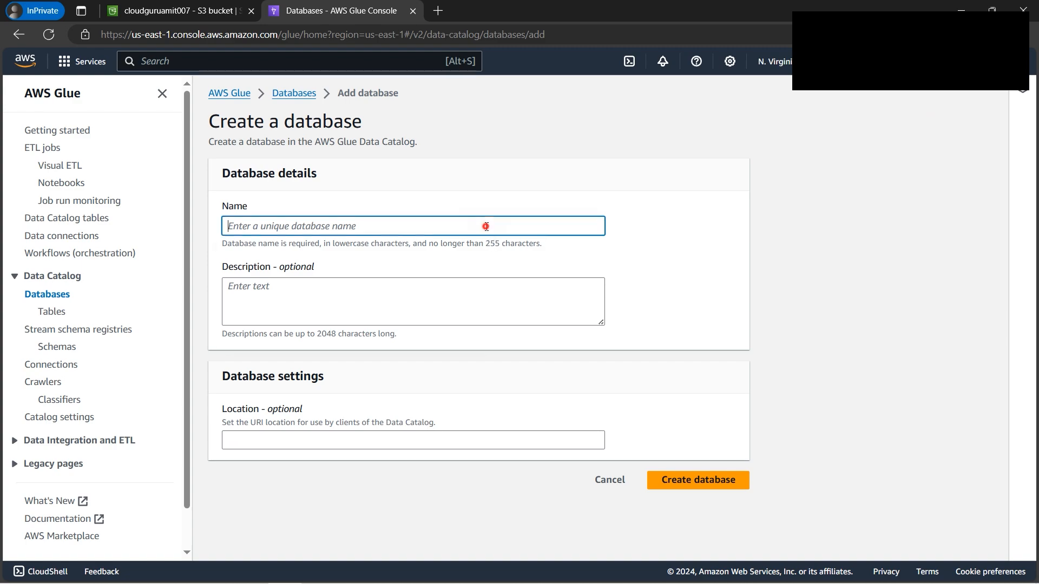
text(clo)
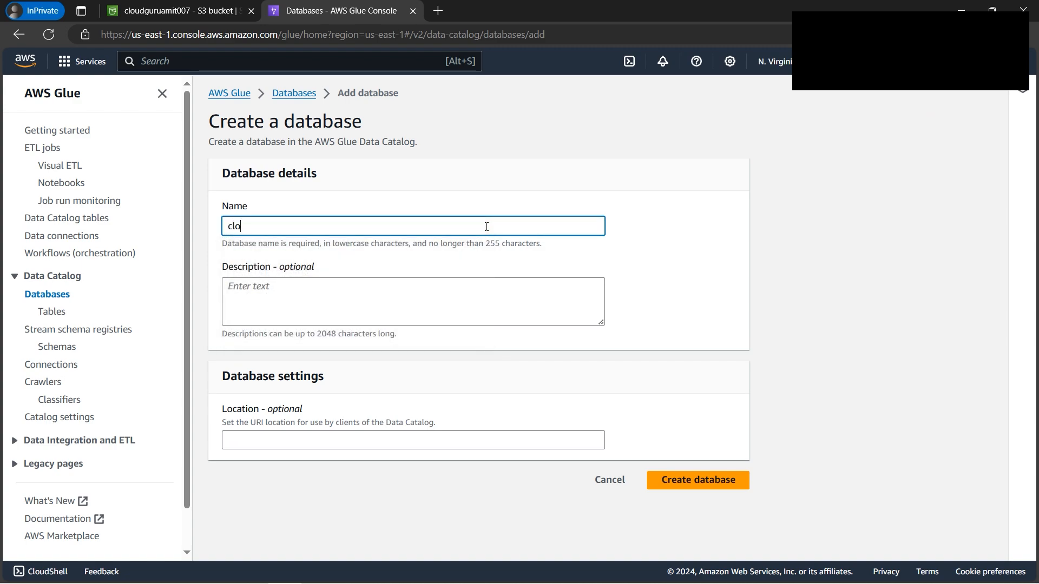
text(udguruamitdb)
click(710, 487)
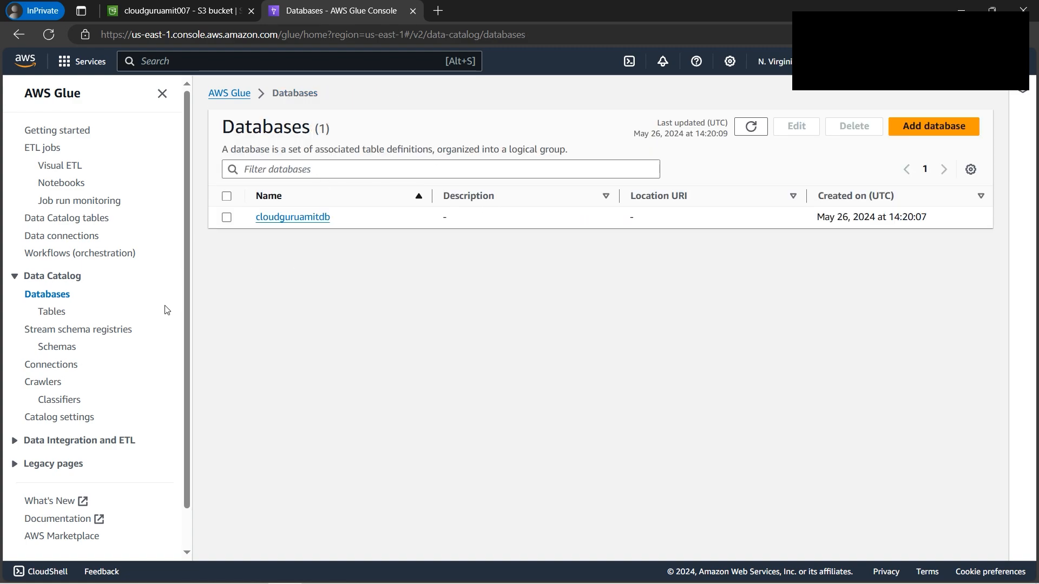
Start creating a Glue crawler named crawlercloudguru and continue to choosing its data sources and classifiers
click(50, 385)
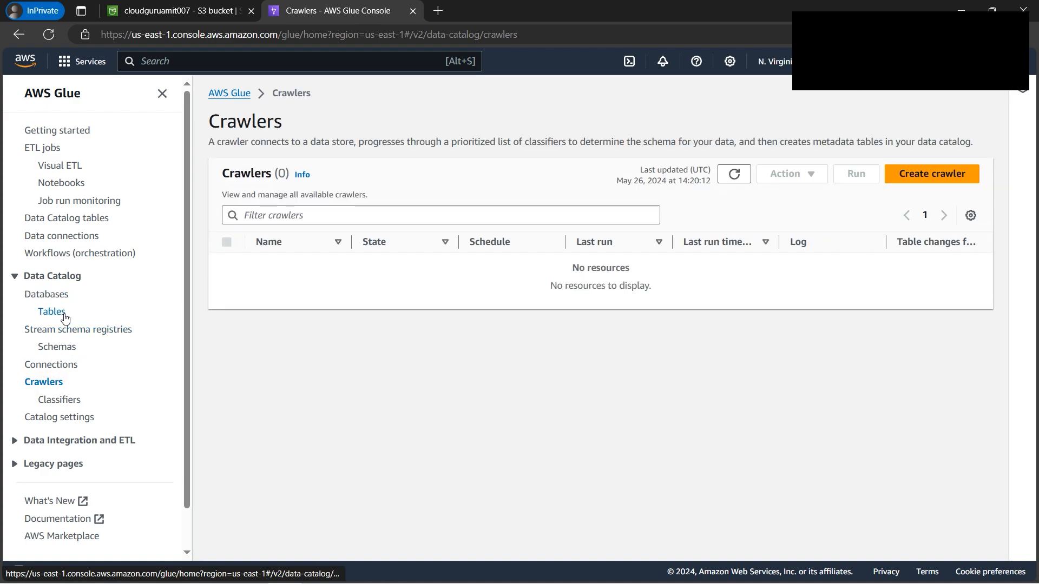
click(927, 179)
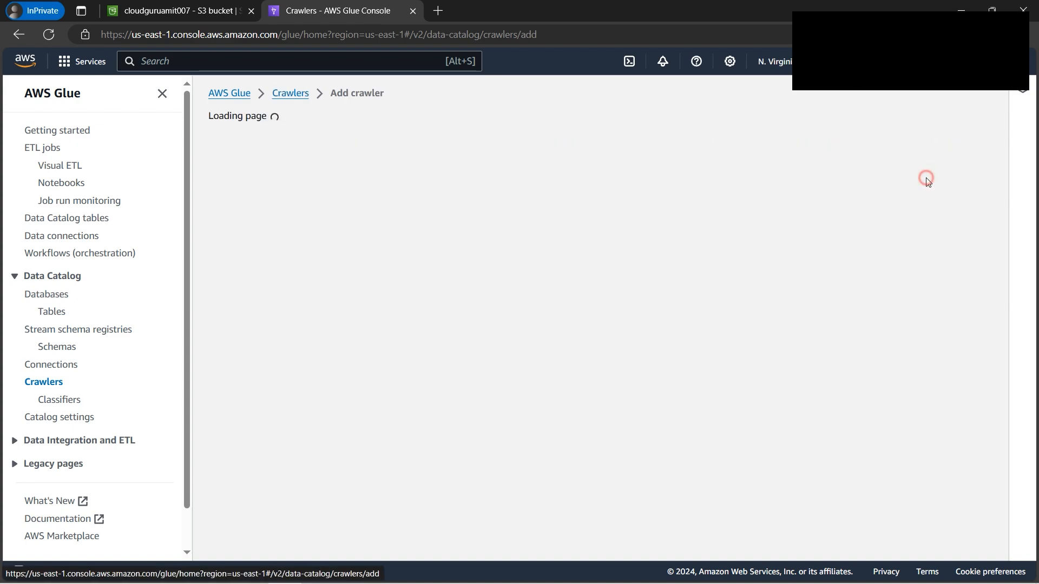
click(472, 215)
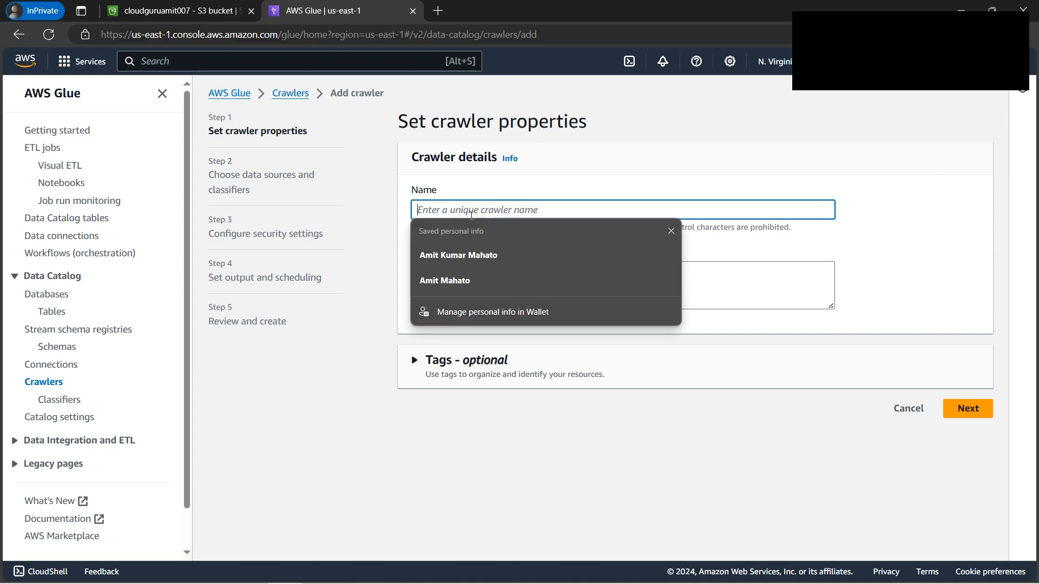
text(c)
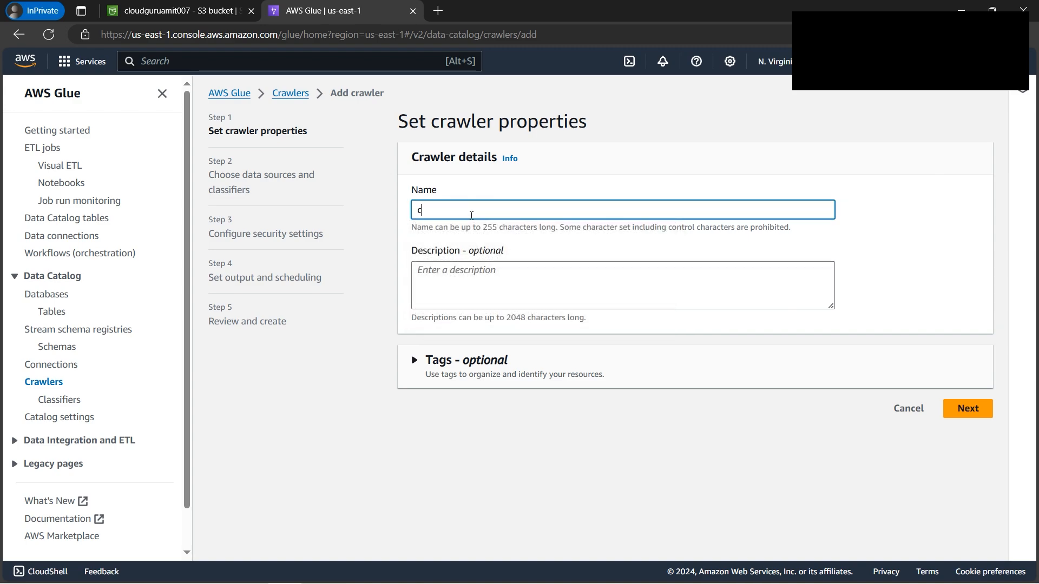
text(rawlercloudguru)
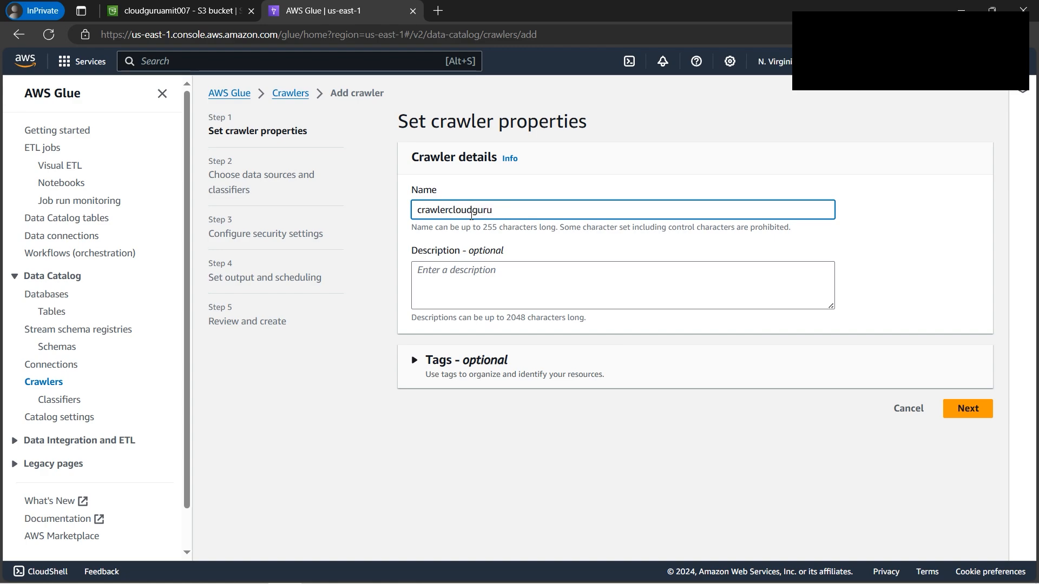
click(980, 411)
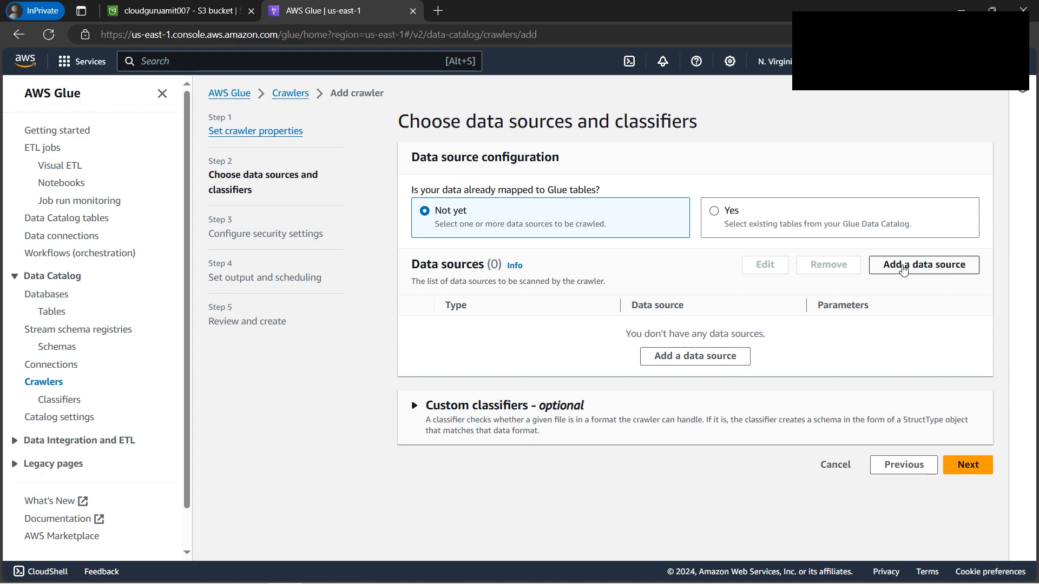
Start adding an S3 data source to the crawler and choose Company.csv in the cloudguruamit007 bucket's Source folder as its path
click(143, 11)
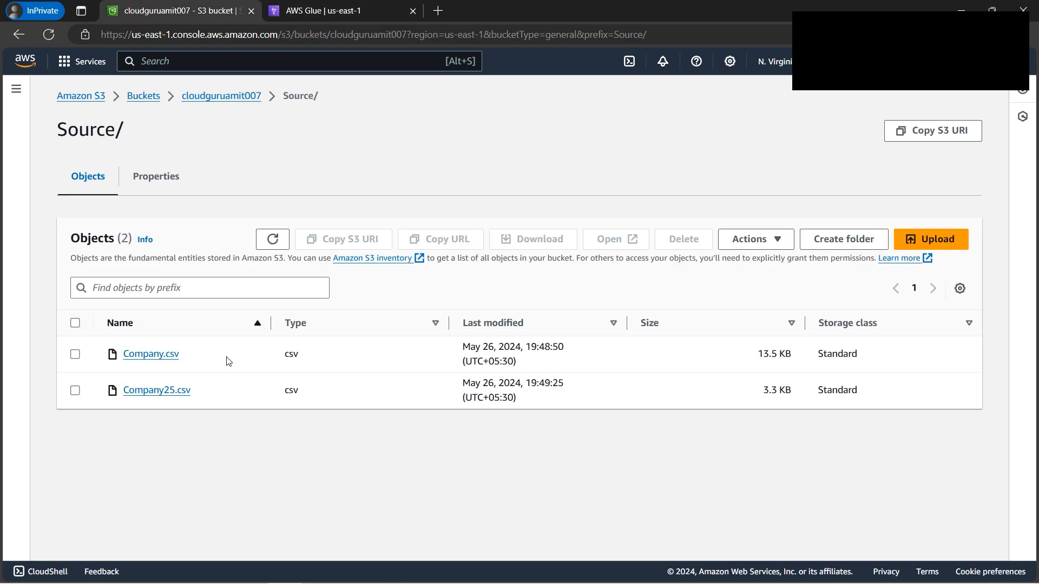
click(316, 12)
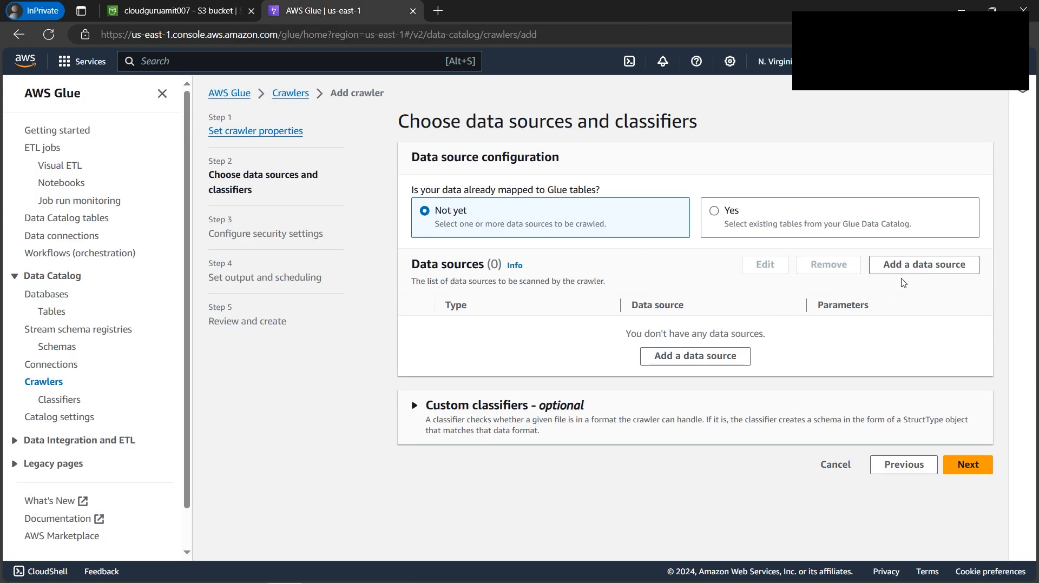
click(914, 271)
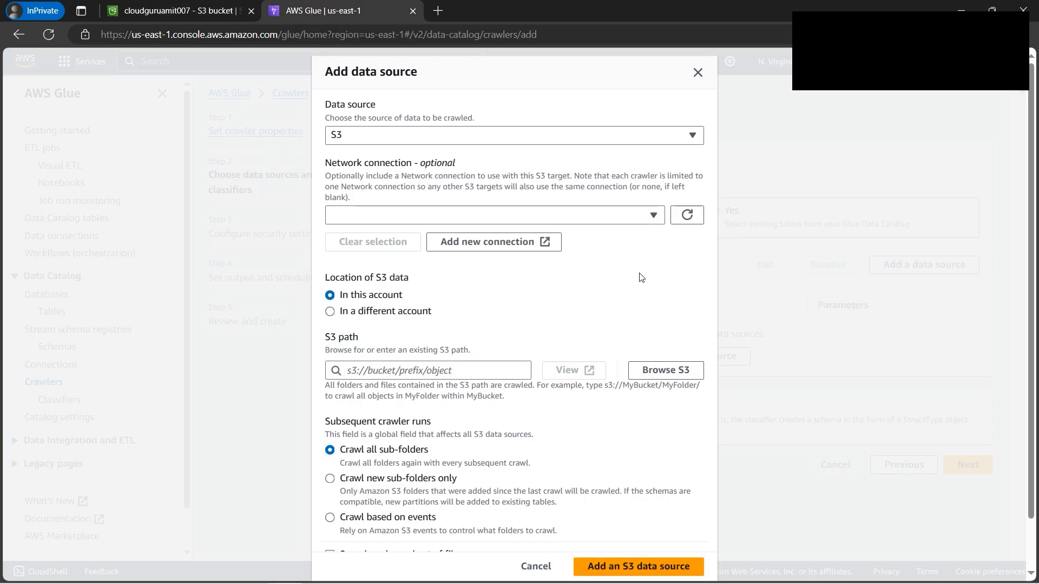
click(662, 371)
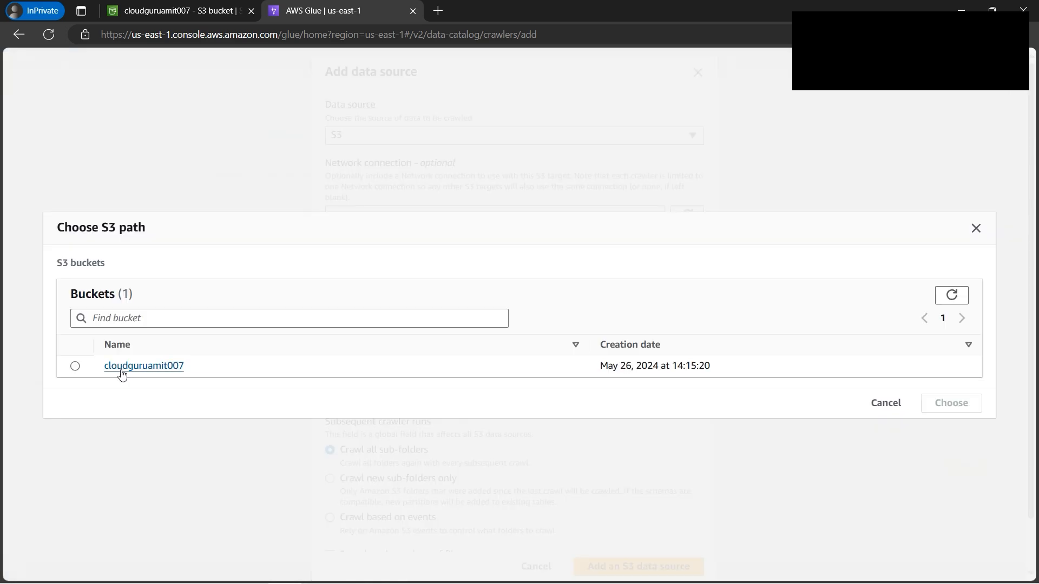
click(121, 369)
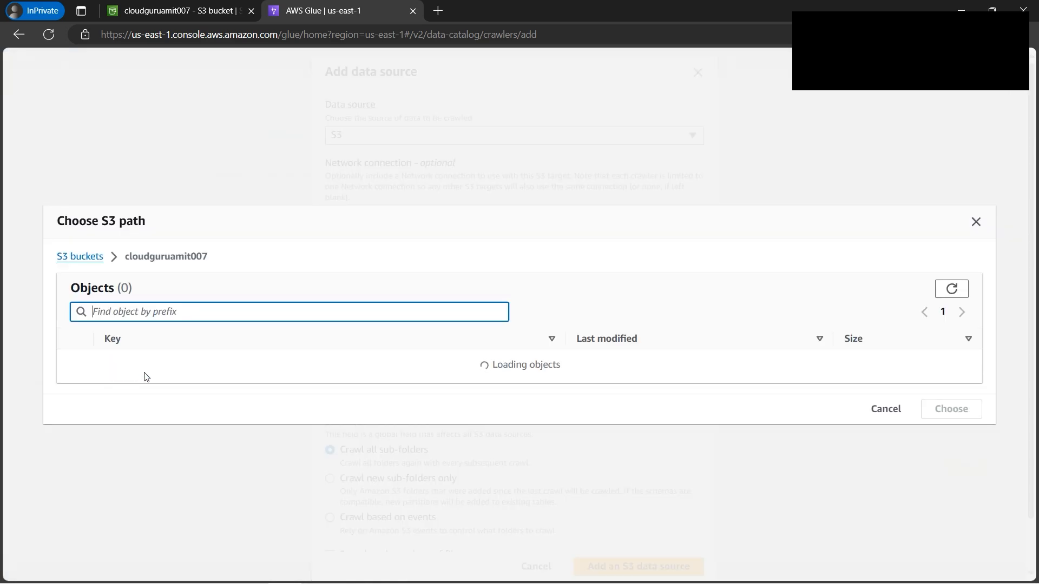
click(132, 355)
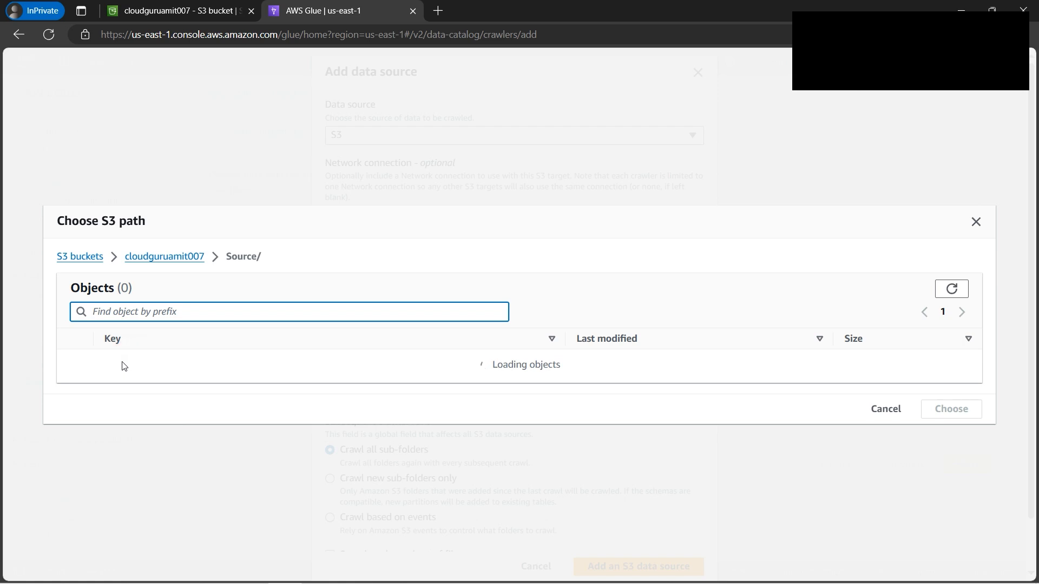
click(74, 355)
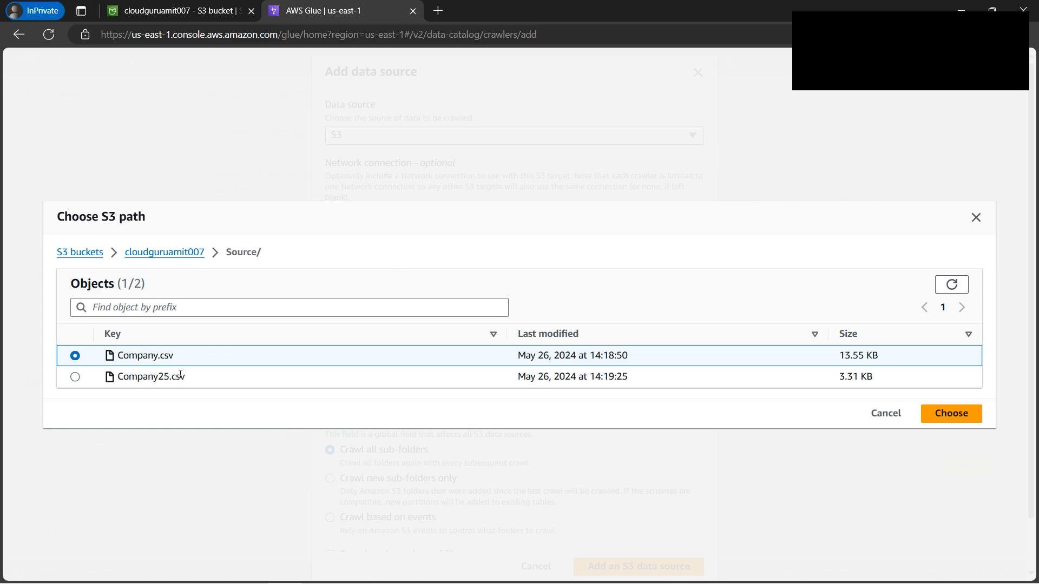
click(959, 421)
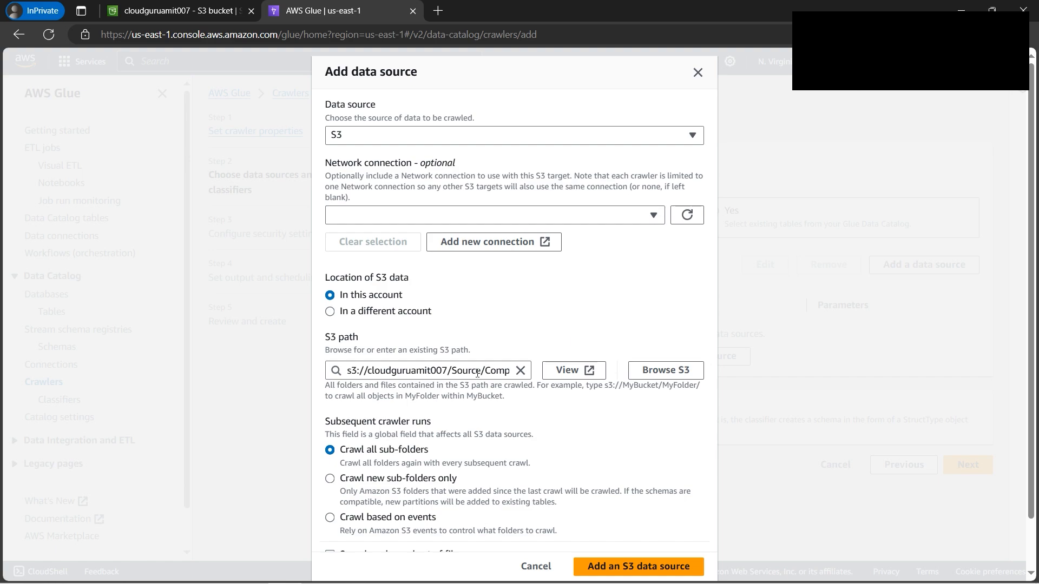
Check the S3 path and add the data source with the Crawl all sub-folders option
drag(477, 373, 561, 319)
click(595, 306)
scroll(629, 443, down, 1)
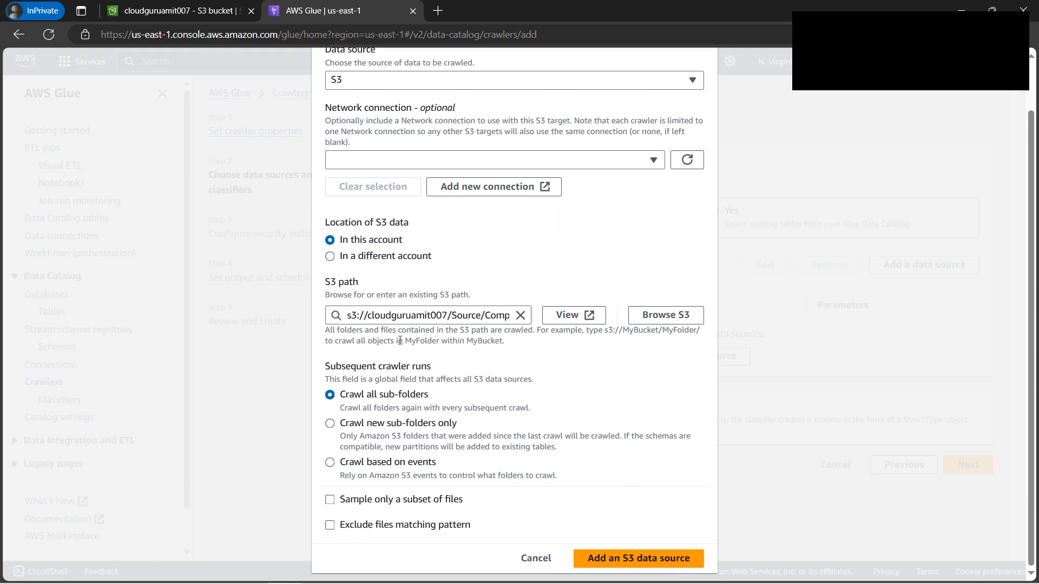
click(651, 563)
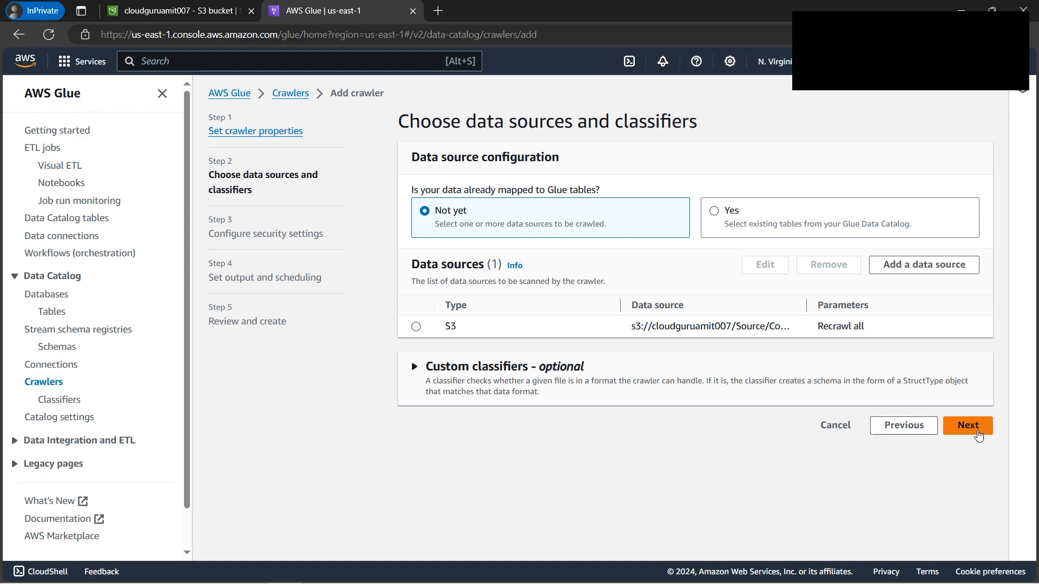
Continue to the crawler's security settings and assign the existing IAM role glue-studio-delete_48054.12156302
click(979, 434)
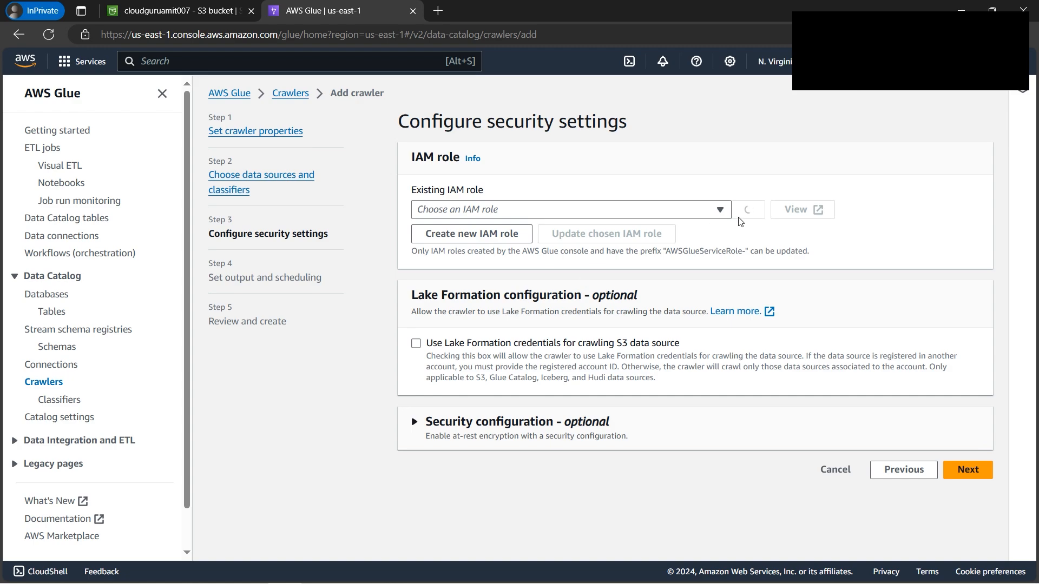
click(719, 210)
click(600, 249)
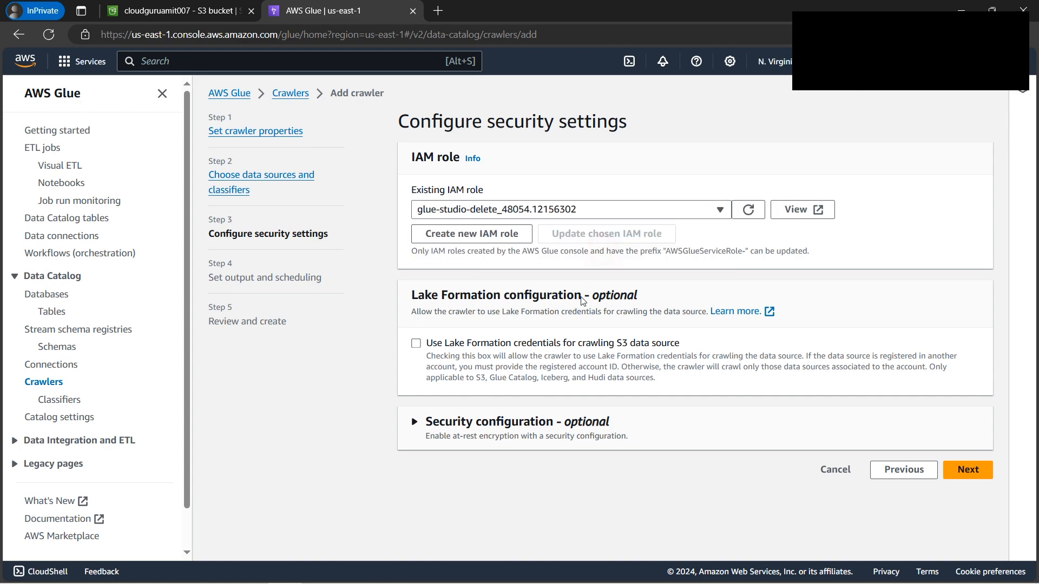
Review the allowed S3, logs, glue and cloudwatch actions of the policy in the Glue IAM role Word document and return to AWS Glue
click(351, 570)
scroll(462, 310, up, 4)
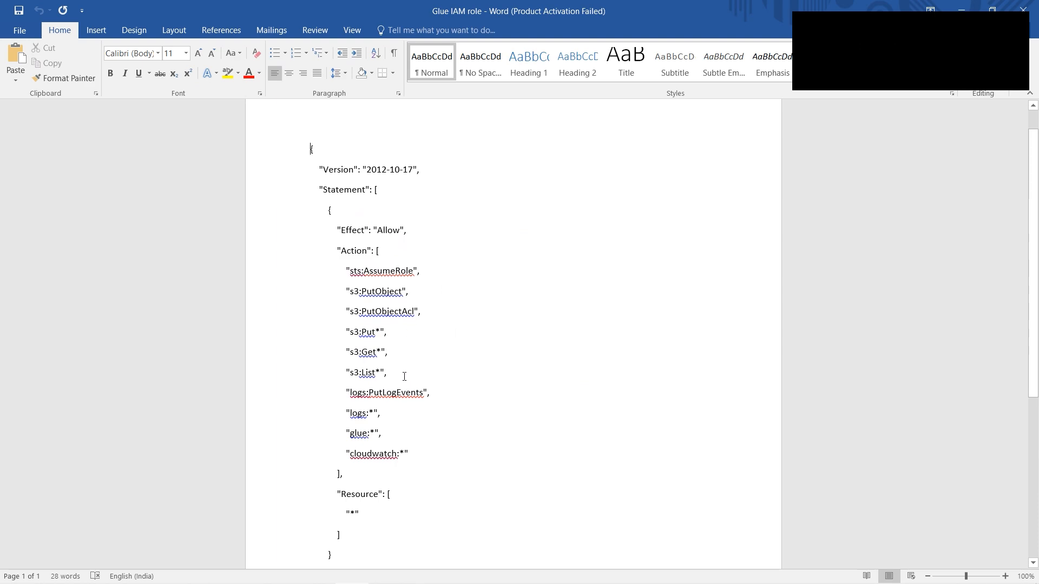
double_click(376, 433)
click(524, 281)
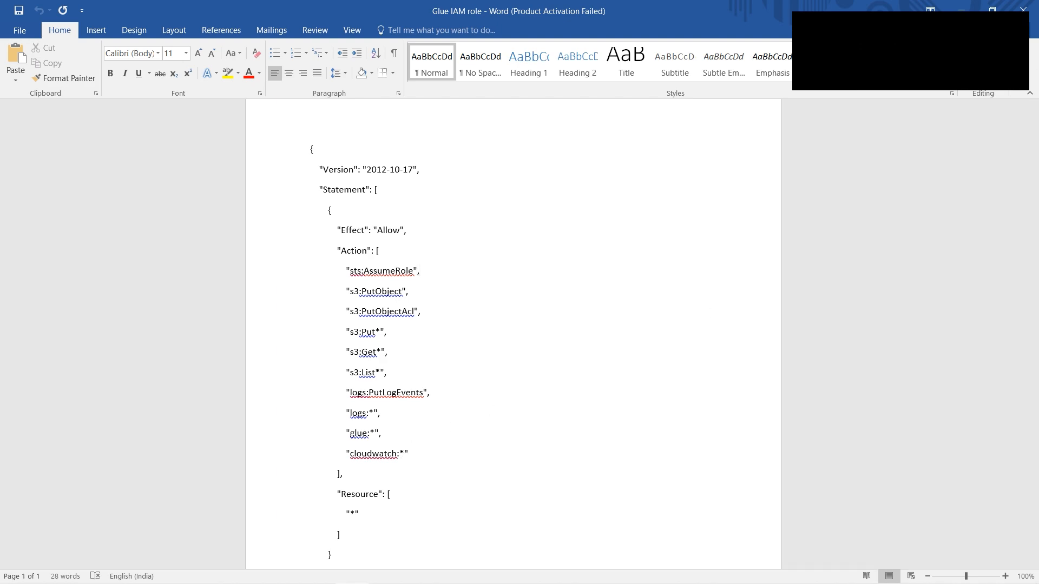
mouse_move(332, 568)
click(284, 570)
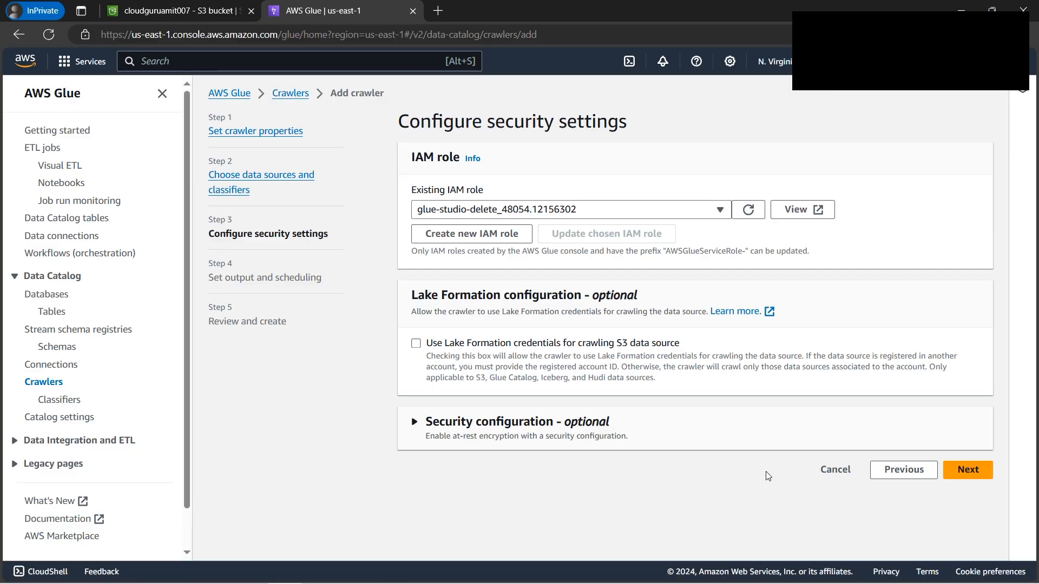
Set cloudguruamitdb as the crawler's target database, keep the On demand schedule, and create the crawler
click(975, 472)
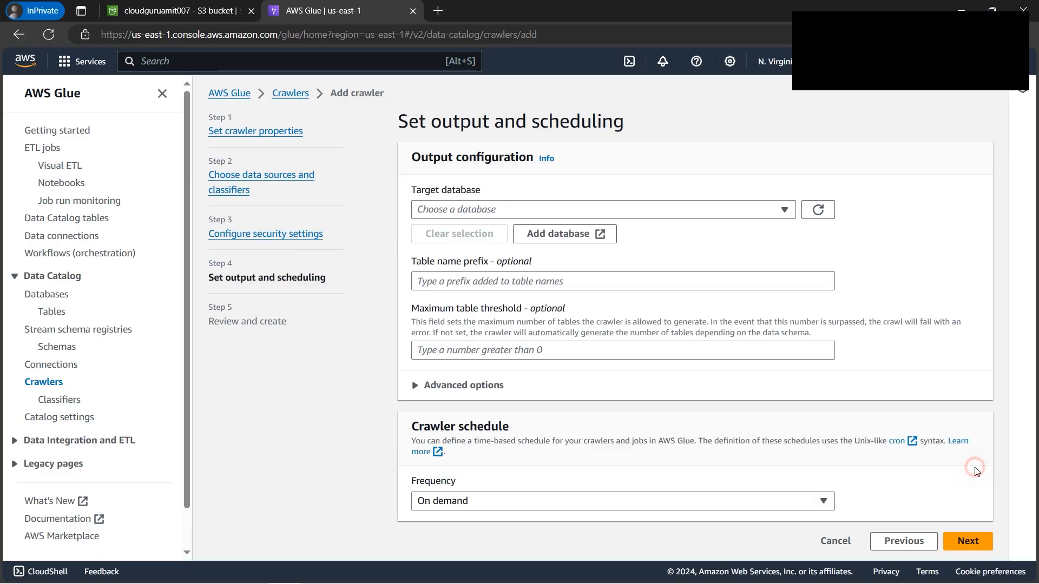
click(785, 210)
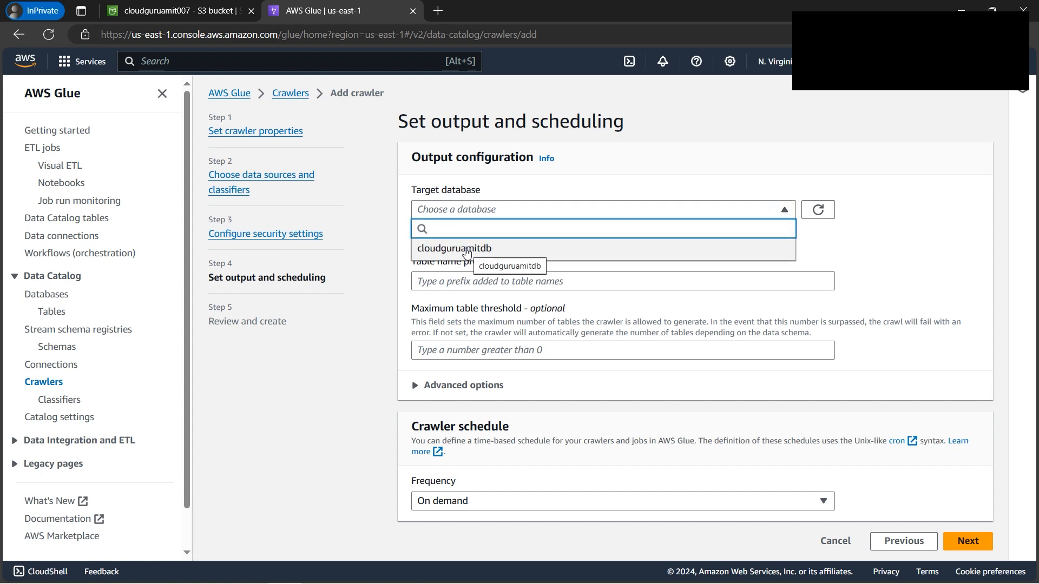
click(467, 250)
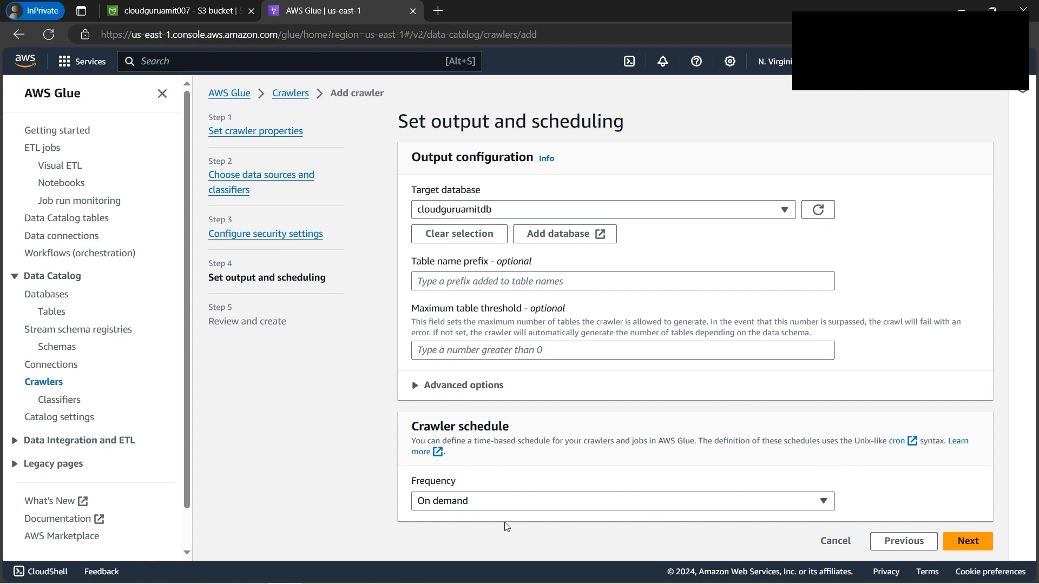
click(822, 503)
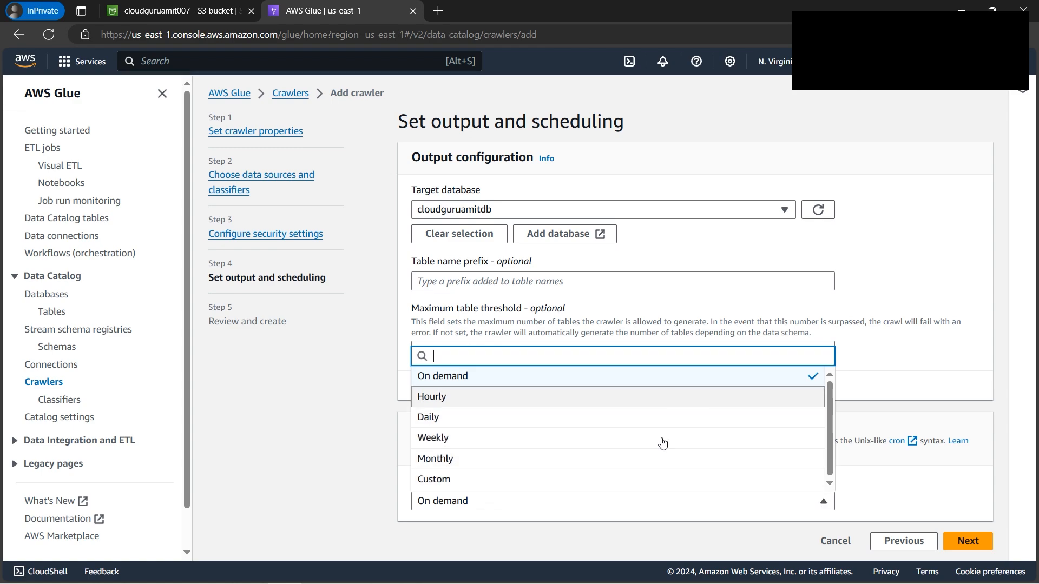
click(918, 484)
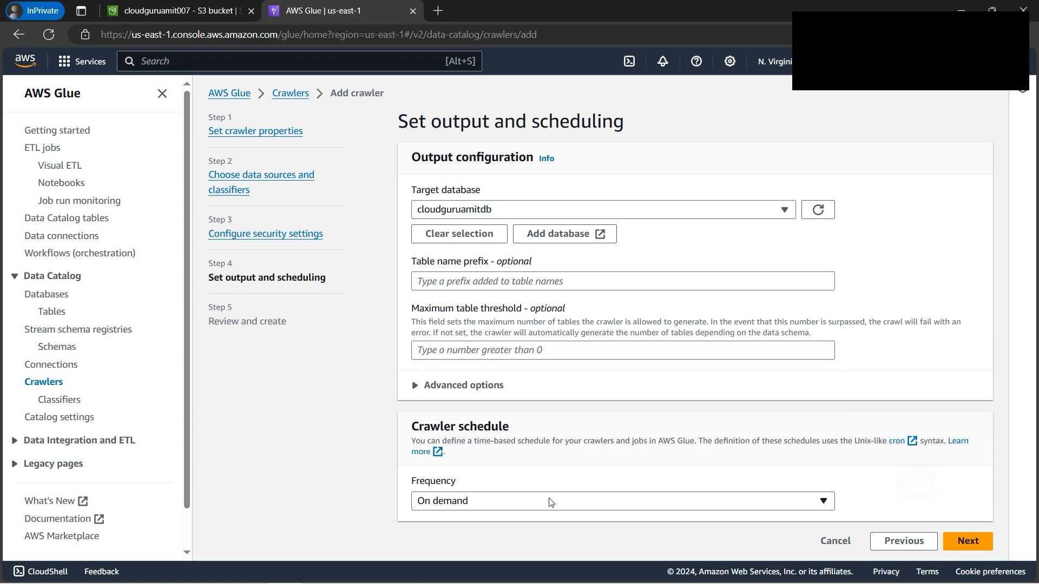
click(979, 543)
scroll(968, 538, down, 3)
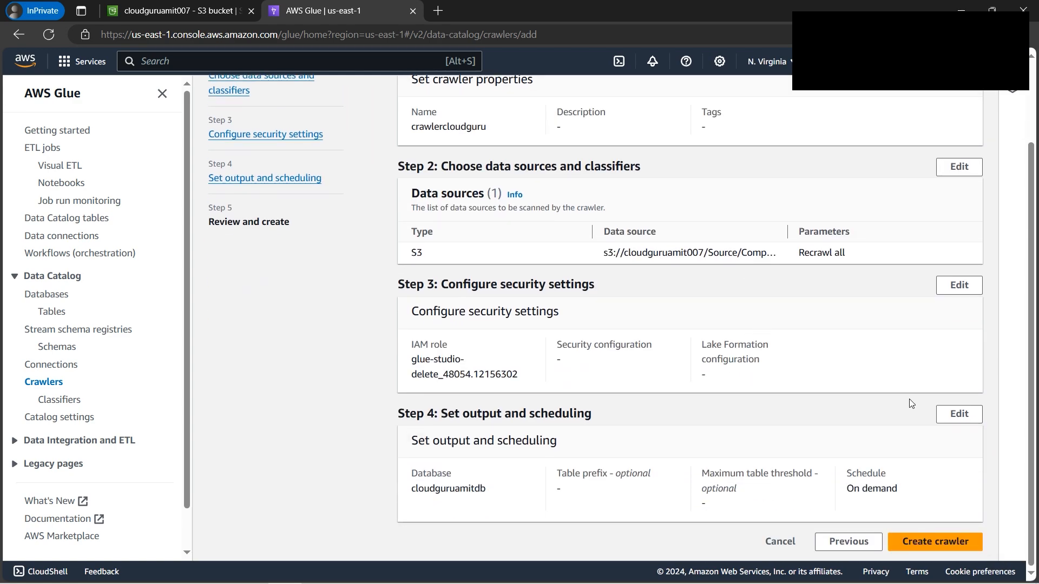
click(954, 539)
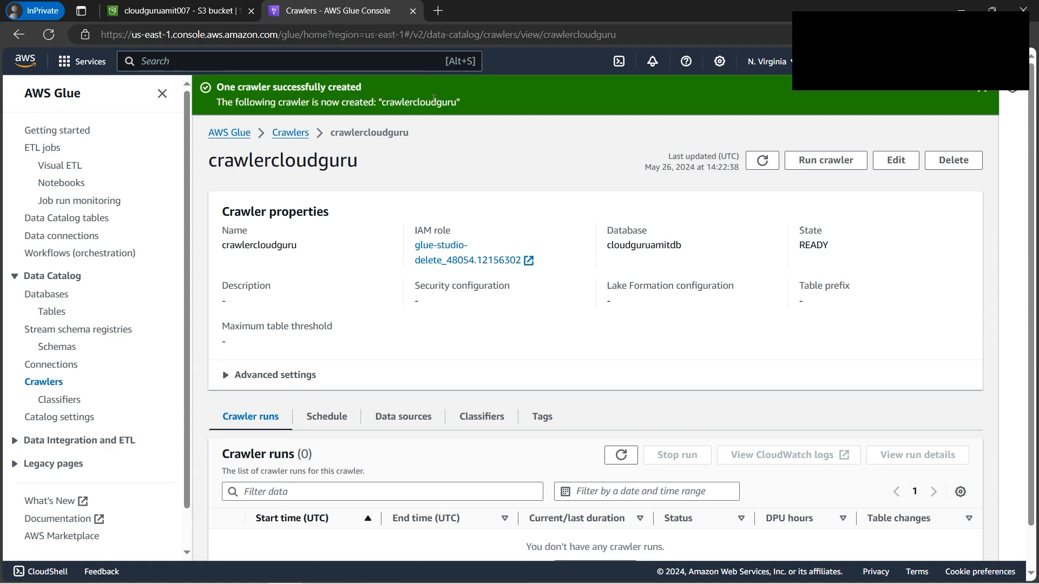
Run the crawlercloudguru crawler and refresh the crawlers list to check its state
click(824, 162)
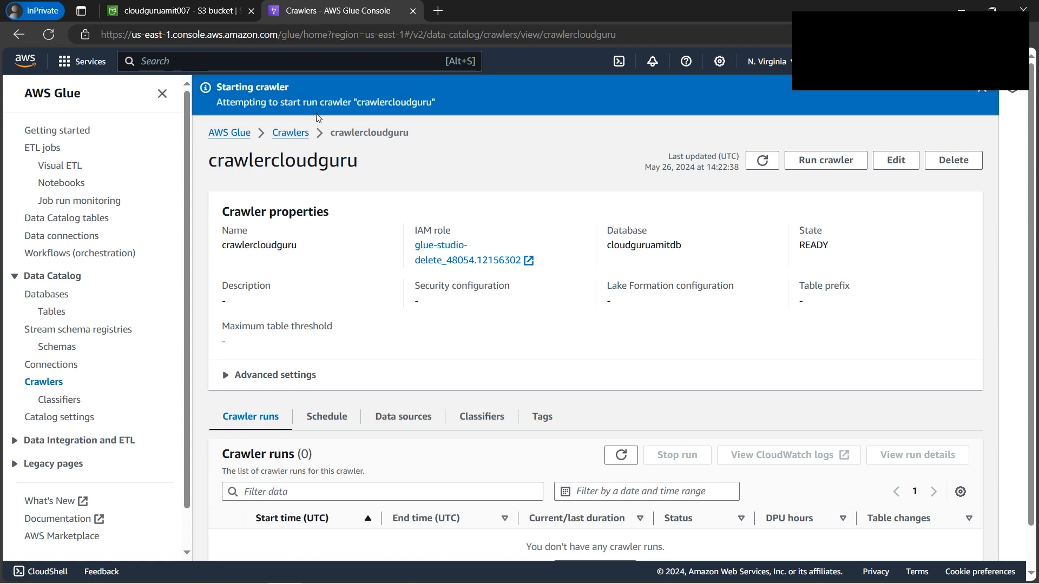
click(55, 385)
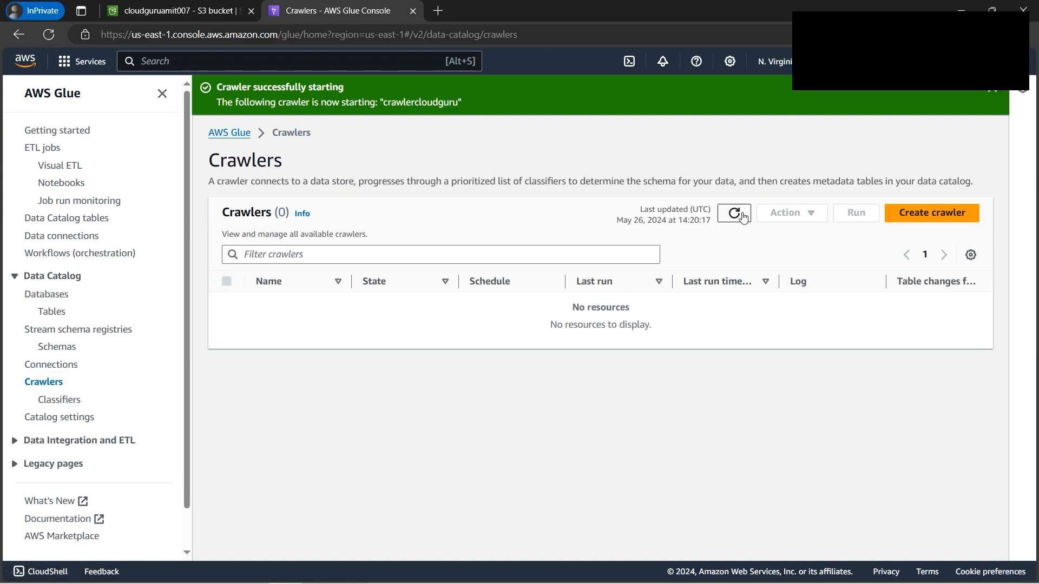
click(737, 211)
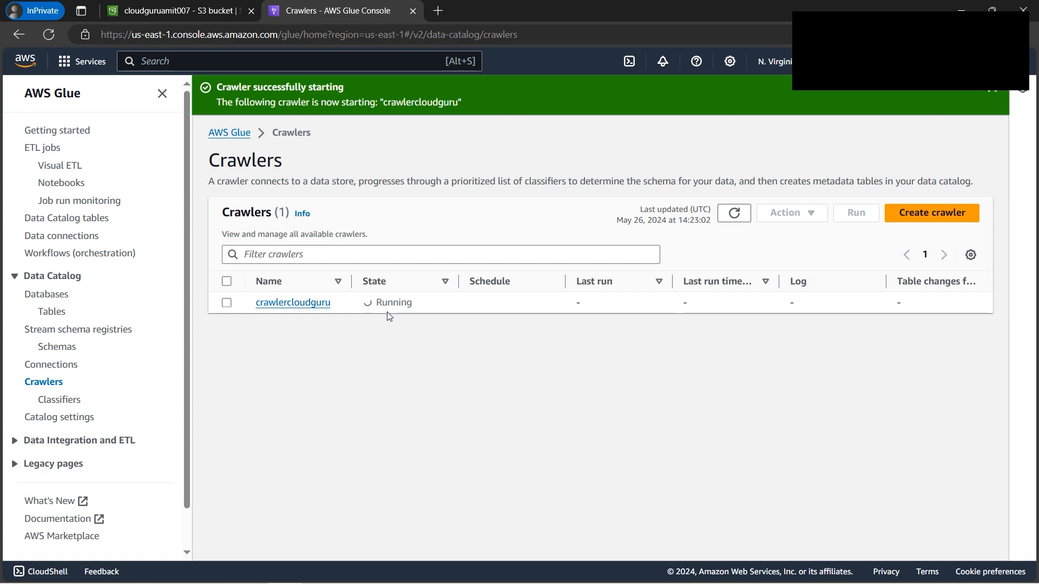
Switch to the Company workbook in Excel and examine its header row, its columns such as Index, Organization Id and Founded, and its last rows
mouse_move(471, 571)
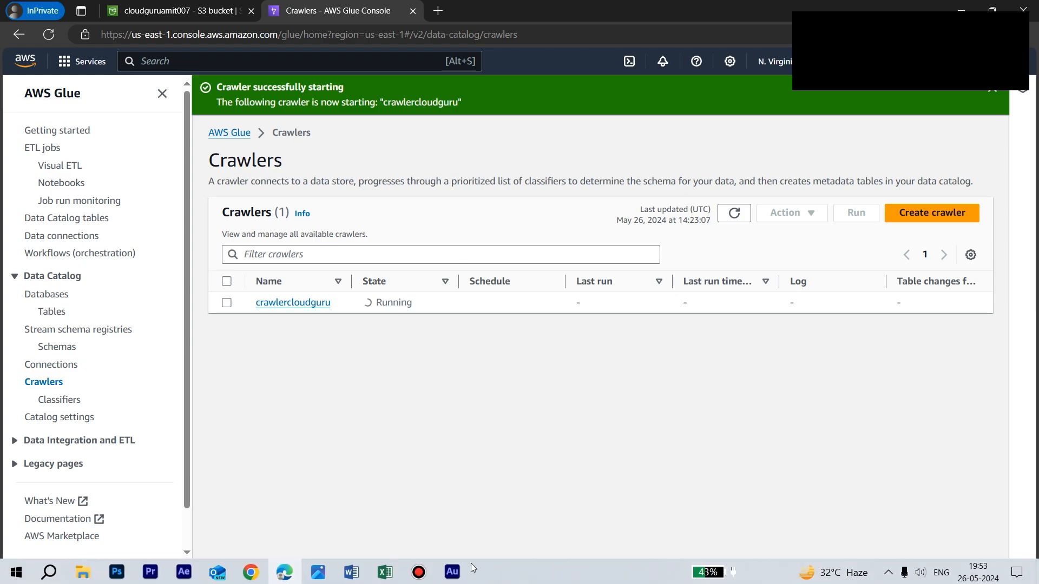
click(385, 571)
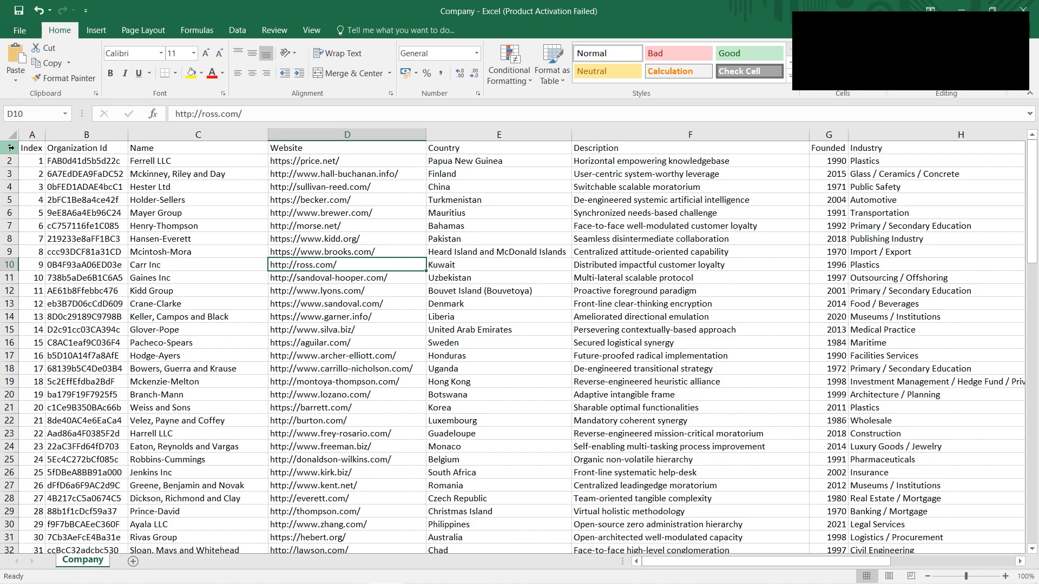
click(10, 148)
click(195, 186)
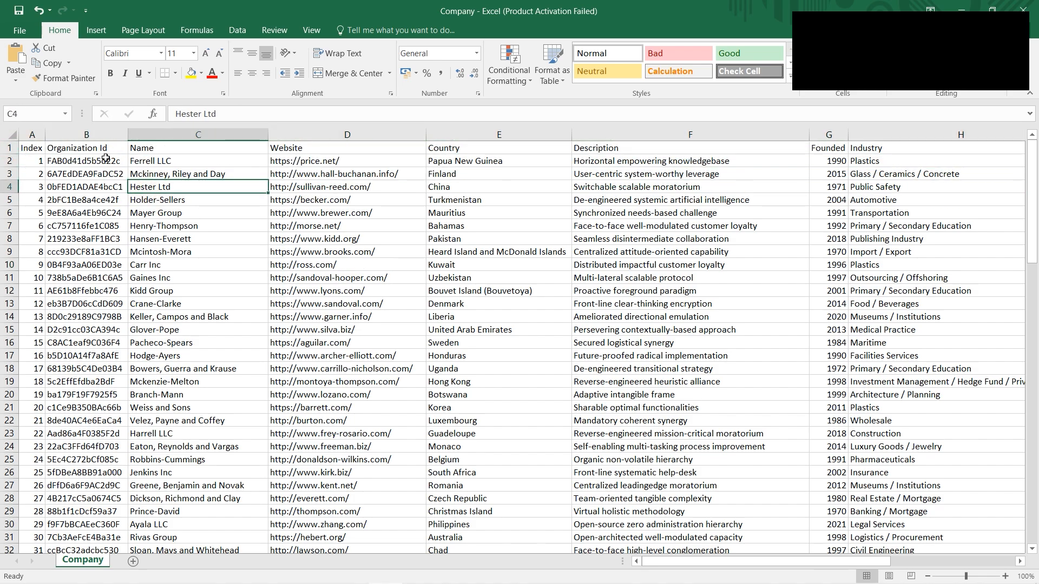
click(39, 135)
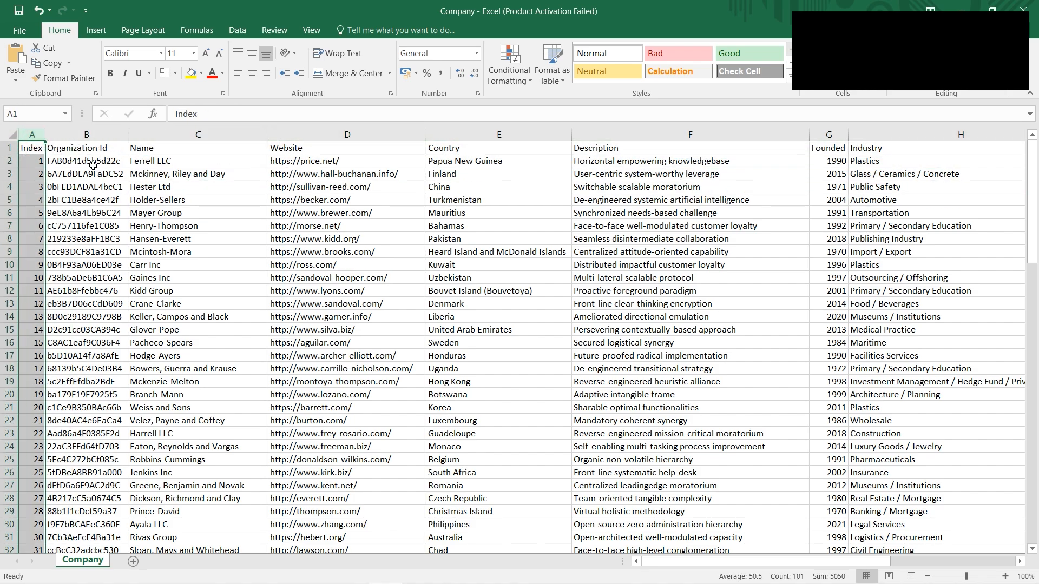
click(87, 135)
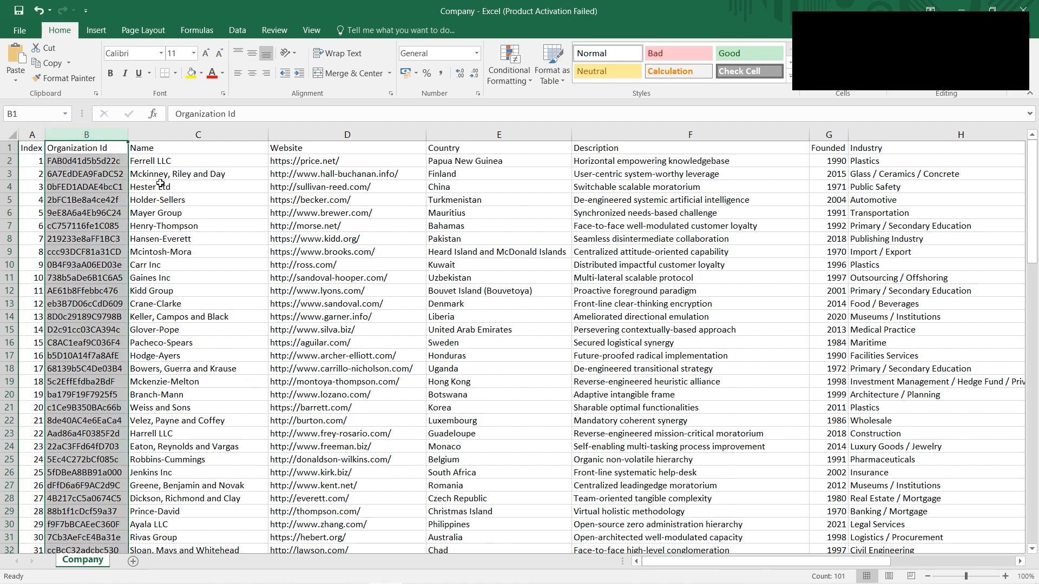
drag(739, 561, 861, 558)
click(579, 135)
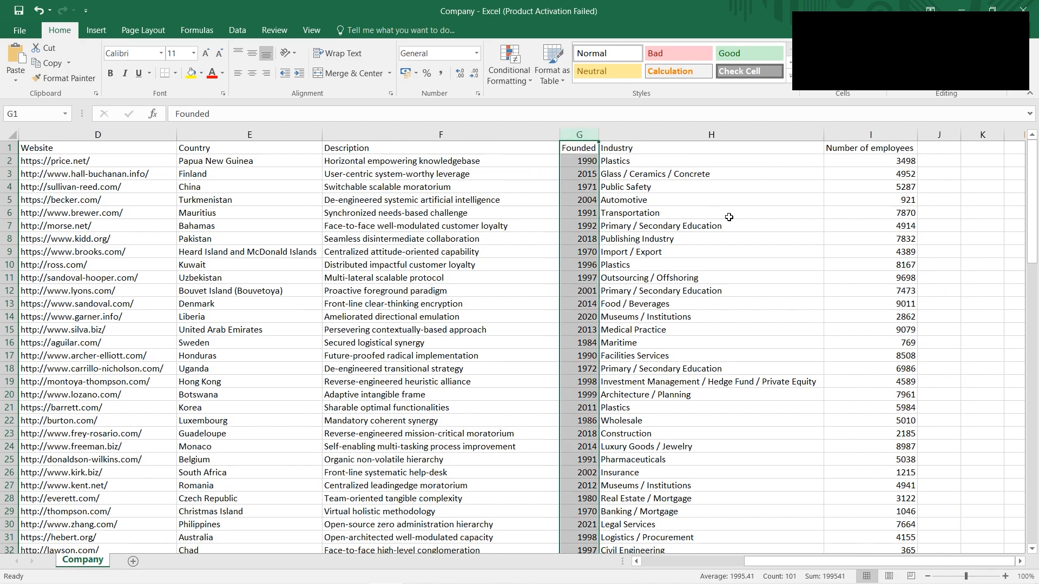
click(746, 228)
drag(813, 564, 771, 562)
scroll(390, 406, down, 20)
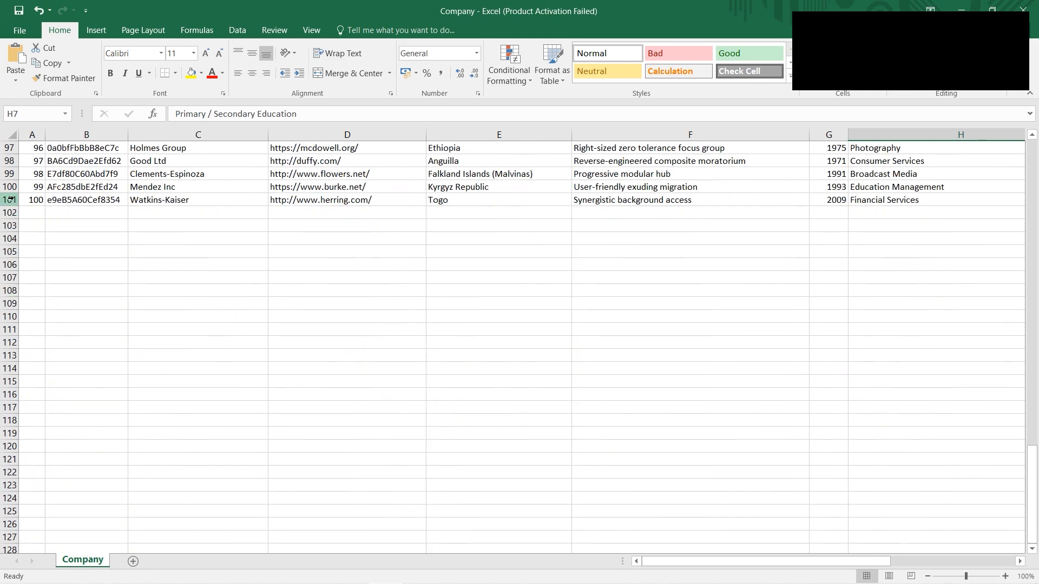
drag(1032, 451, 1034, 154)
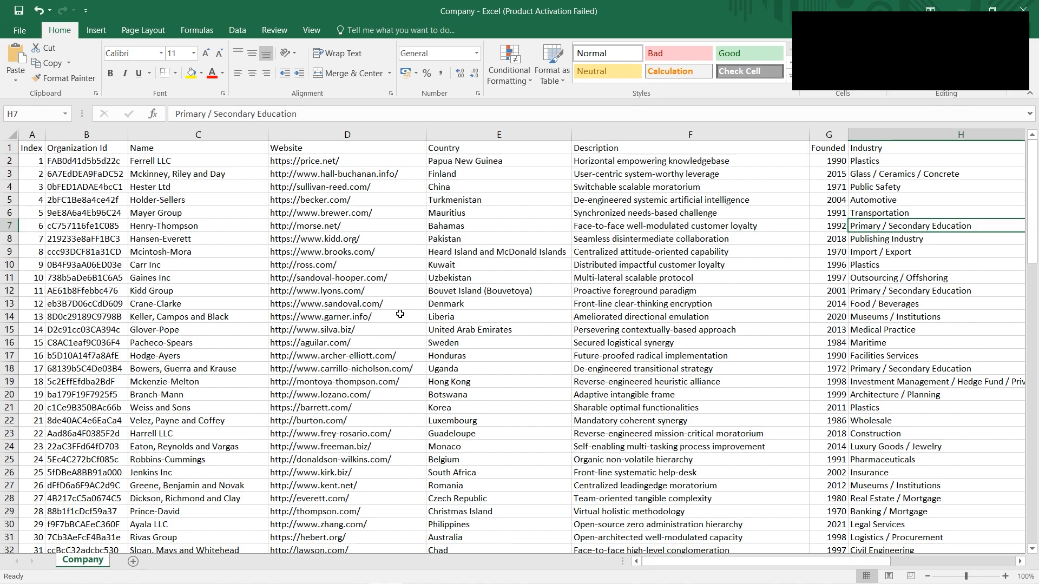
Return to AWS Glue, open the cloudguruamitdb database and check the full S3 location of its company_csv table
click(291, 567)
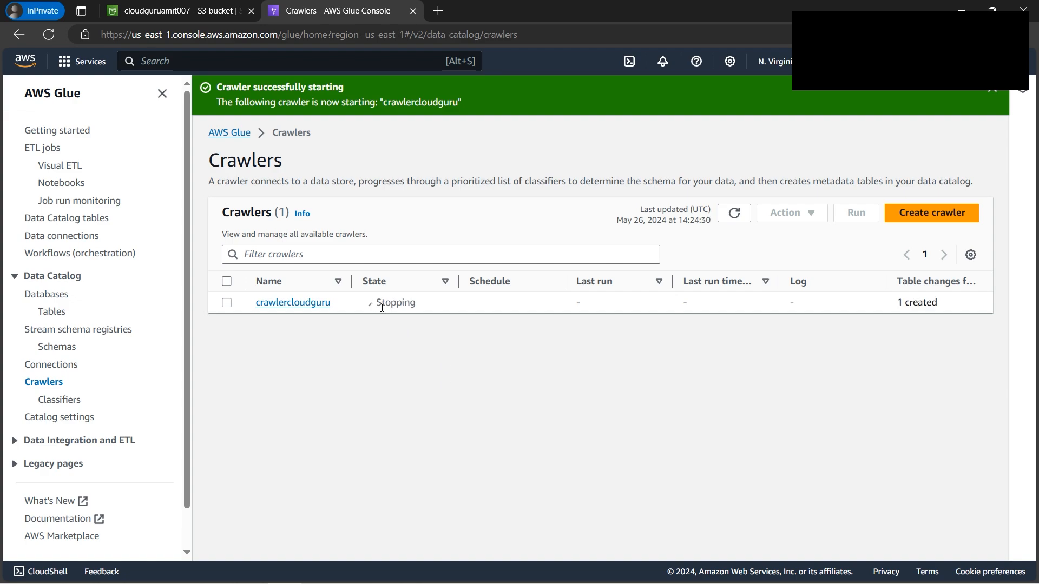
click(53, 296)
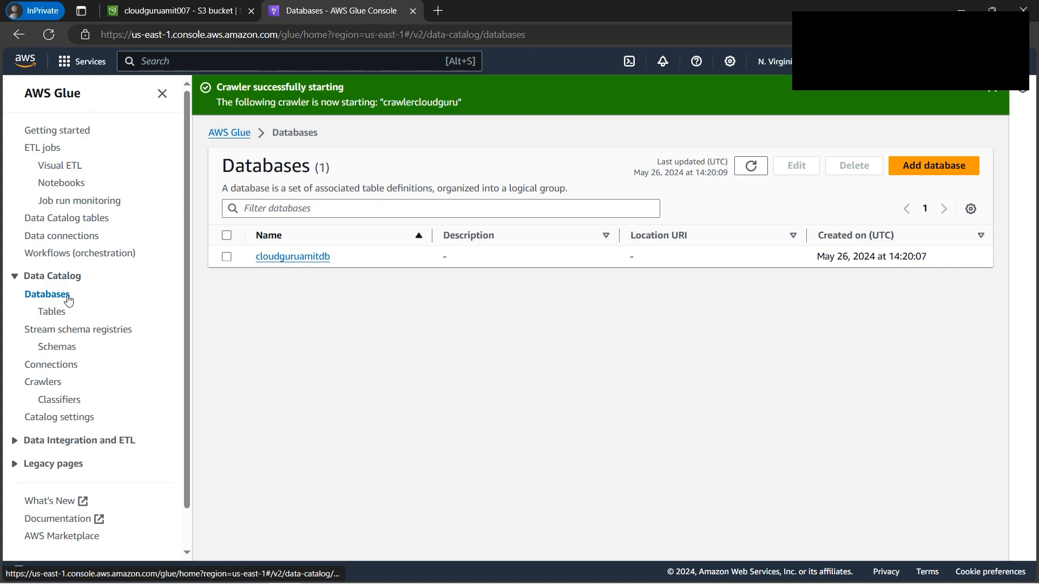
click(298, 259)
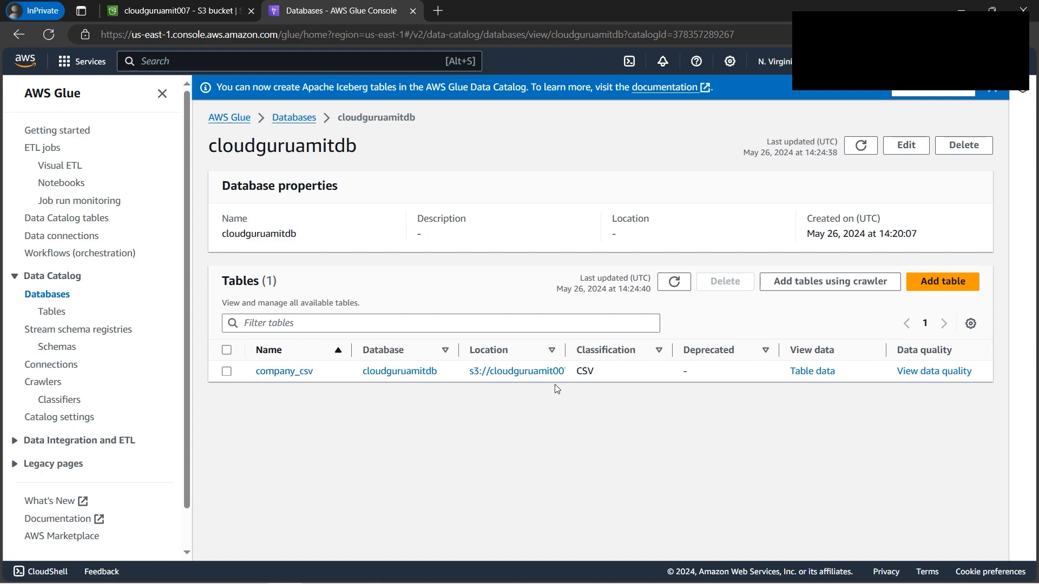
drag(565, 349, 720, 341)
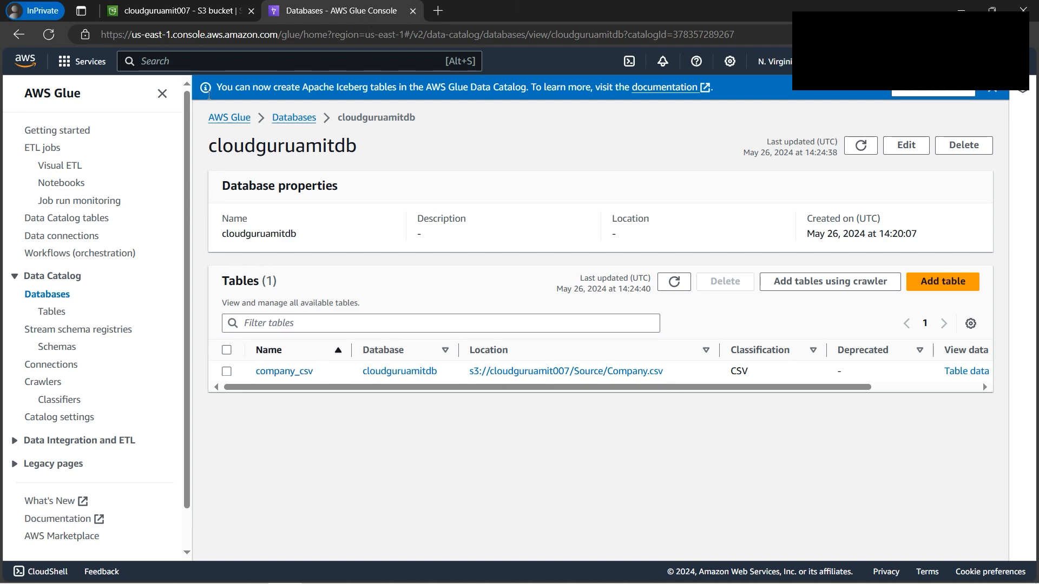
Go to the Glue ETL jobs, check the Hands-on Agenda image, and start a new visual ETL job
click(42, 151)
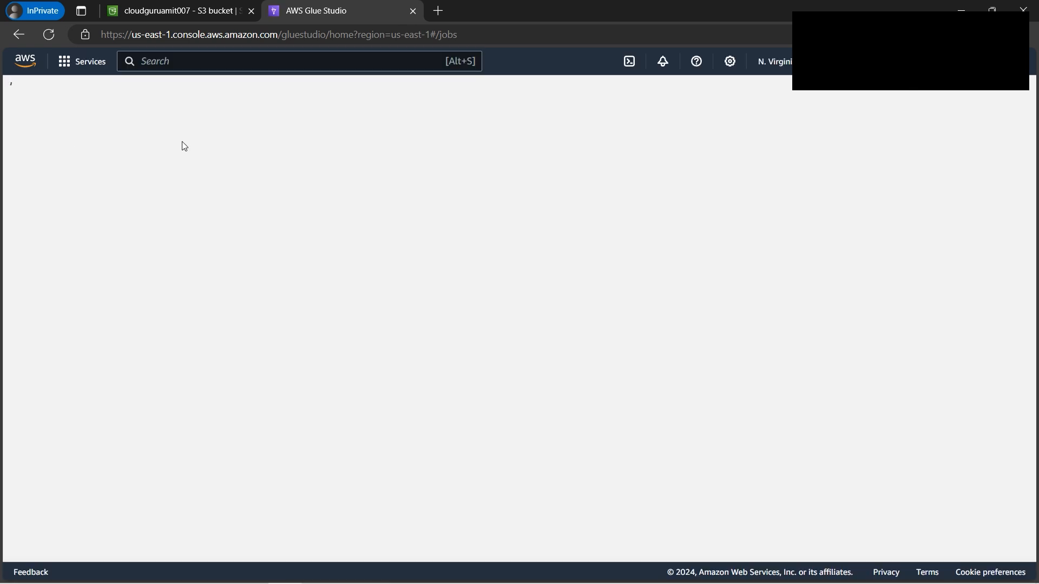
click(318, 572)
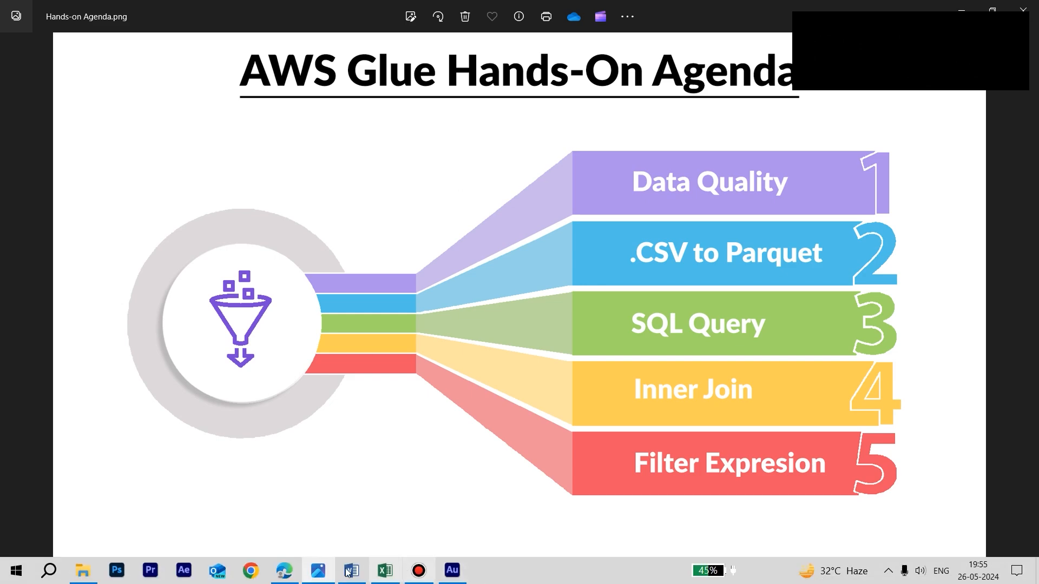
click(284, 577)
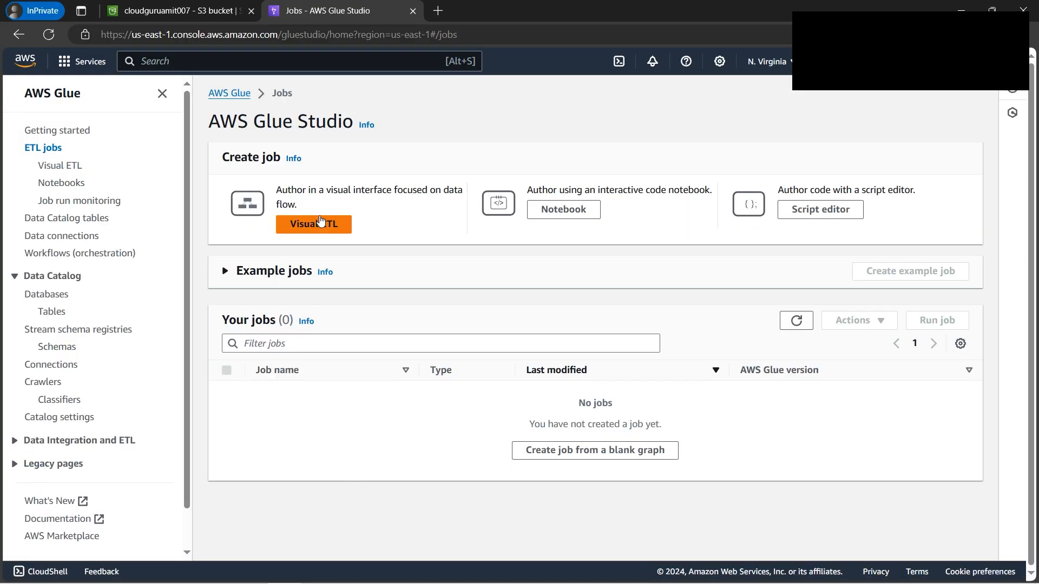
click(319, 226)
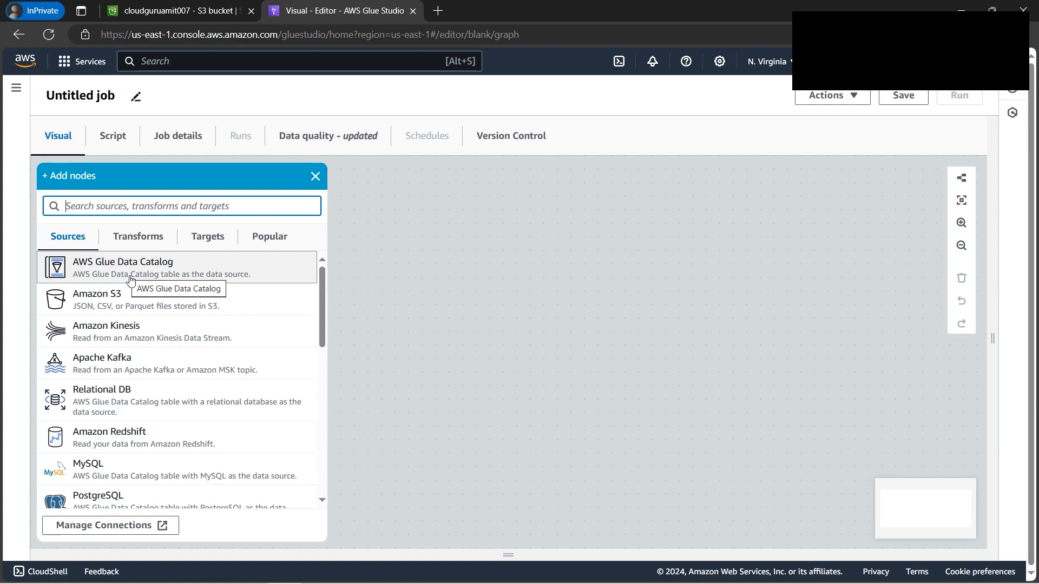
Add an AWS Glue Data Catalog source node using the cloudguruamitdb database and the company_csv table
click(170, 273)
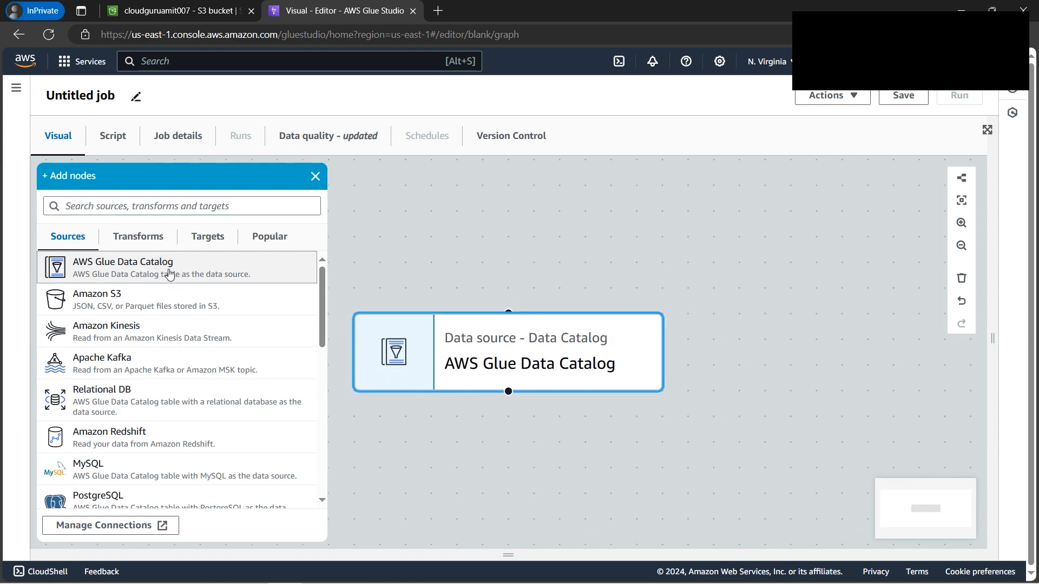
click(493, 356)
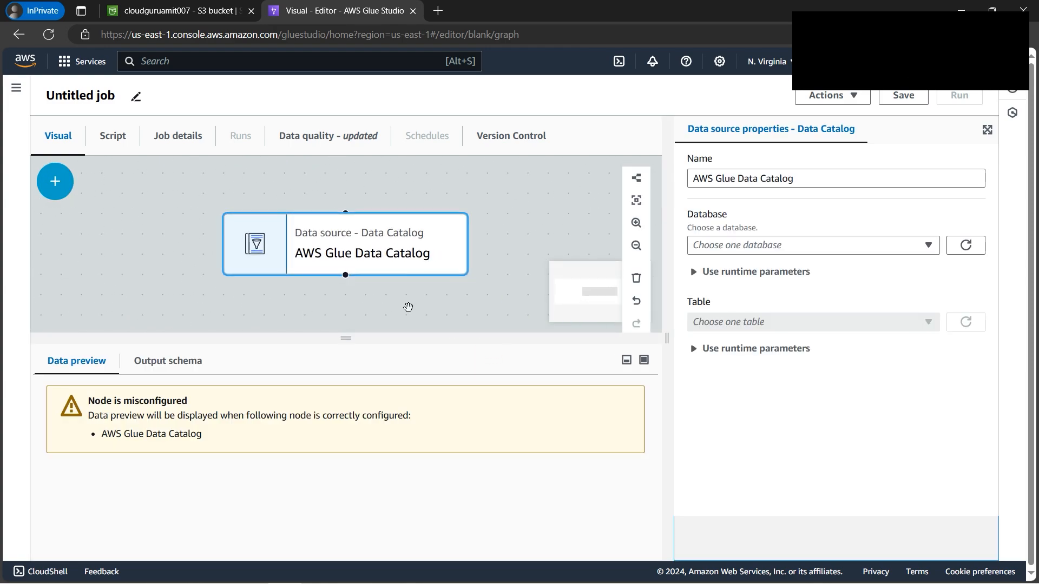
click(181, 364)
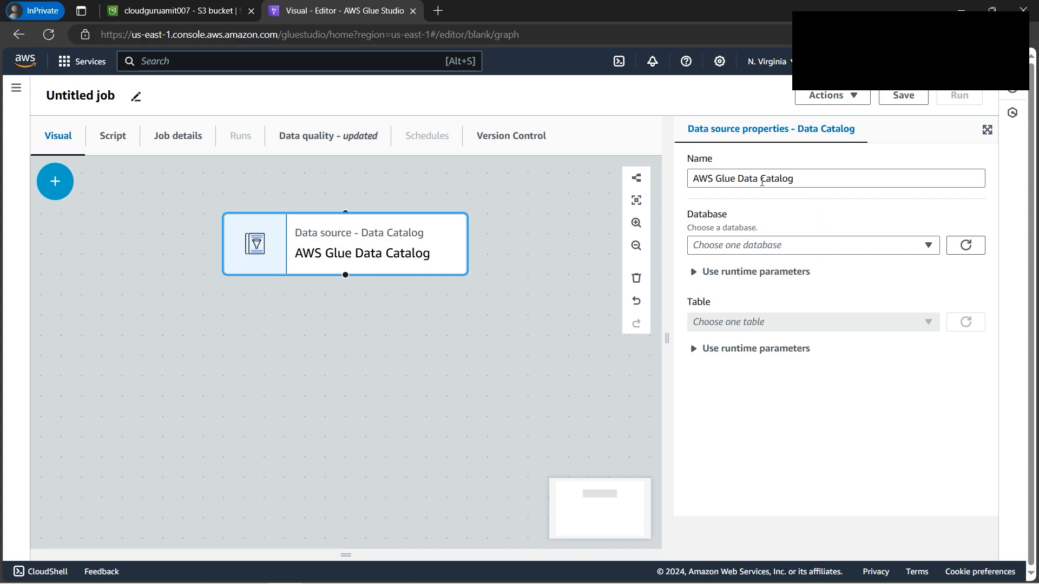
click(789, 175)
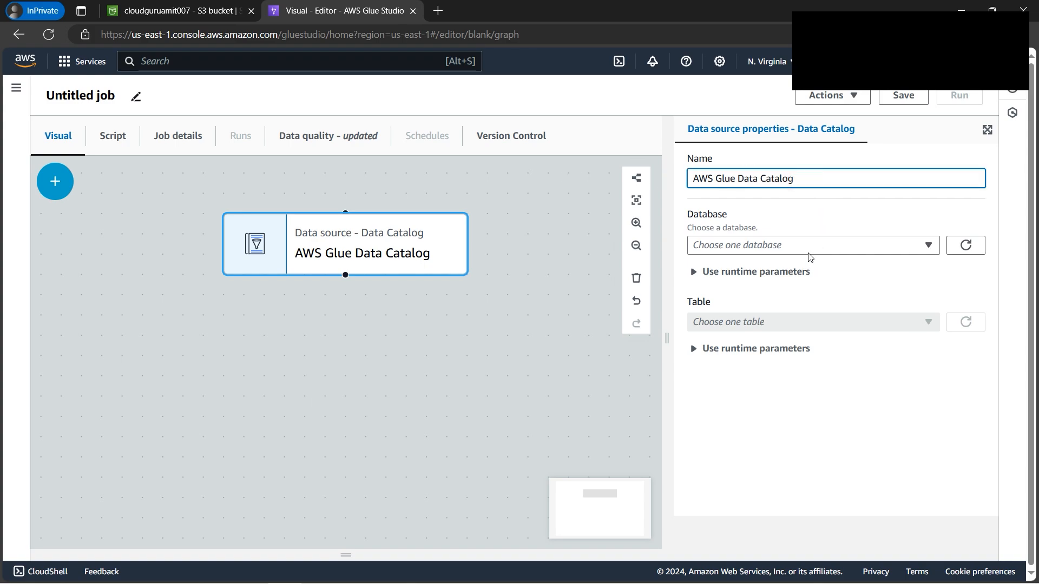
click(839, 250)
click(794, 290)
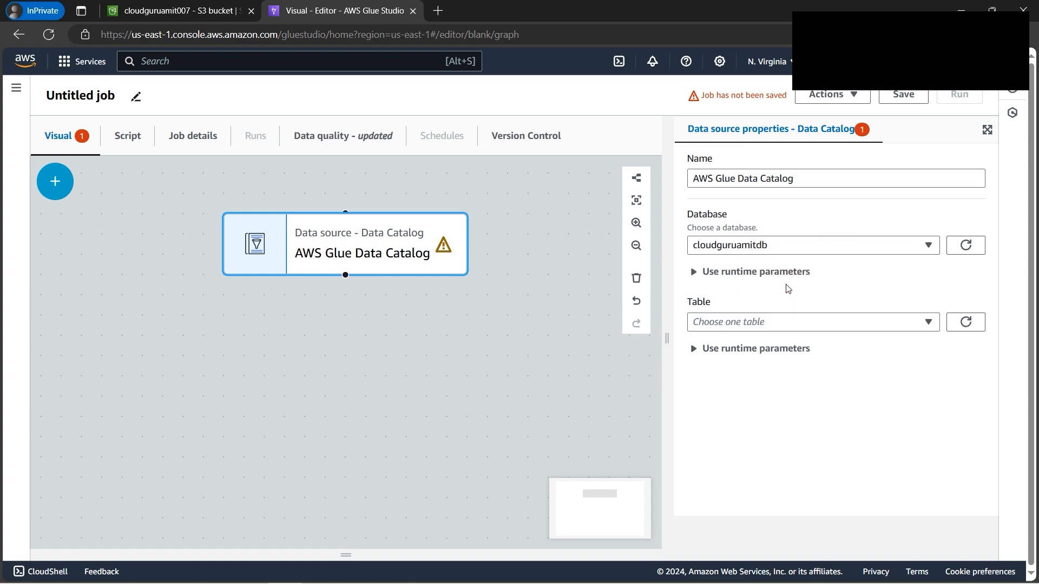
click(816, 328)
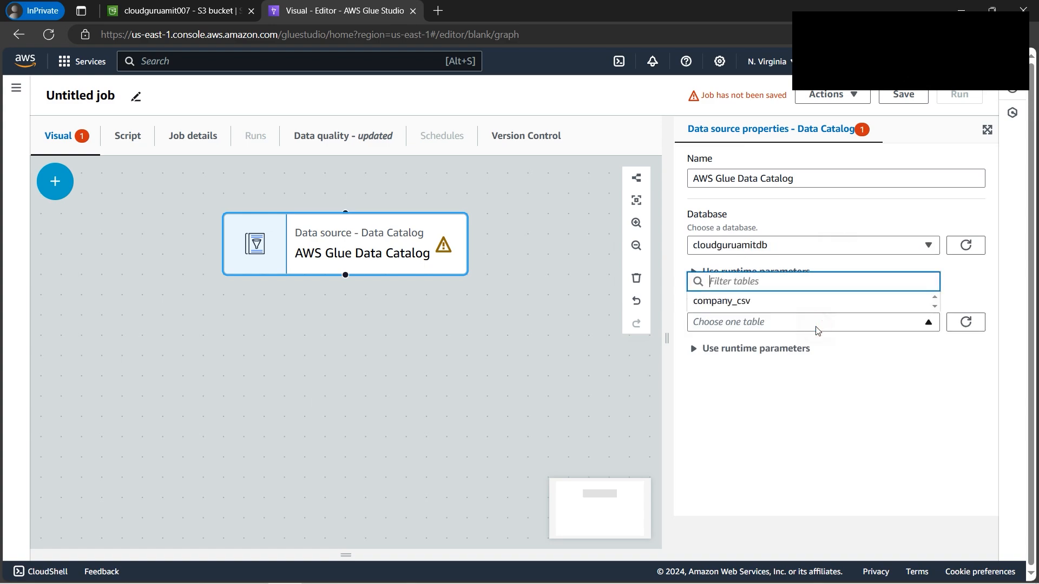
click(750, 303)
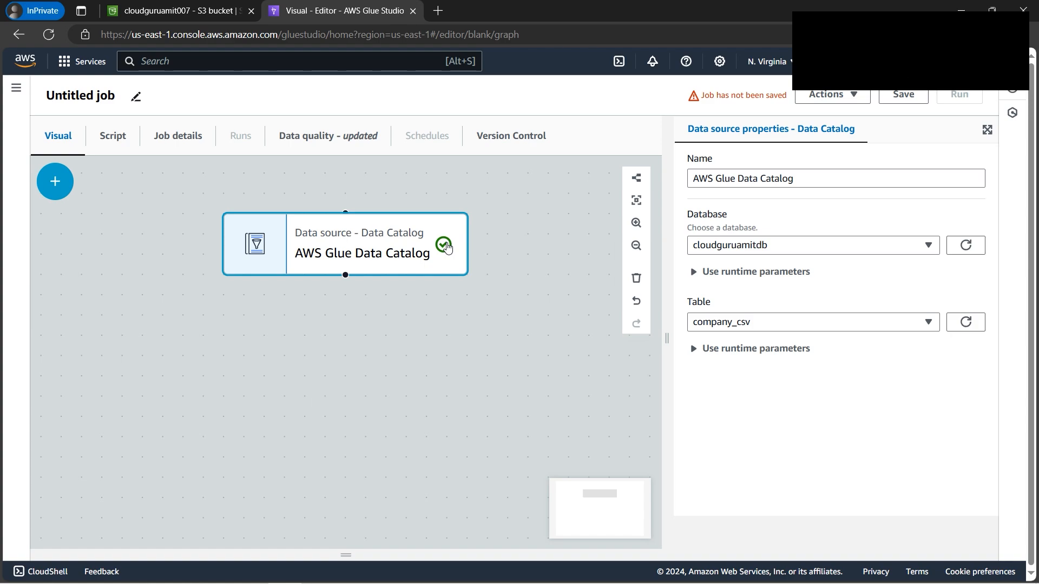
Add a Change Schema transform after the Data Catalog source and collapse the output schema pane
click(55, 181)
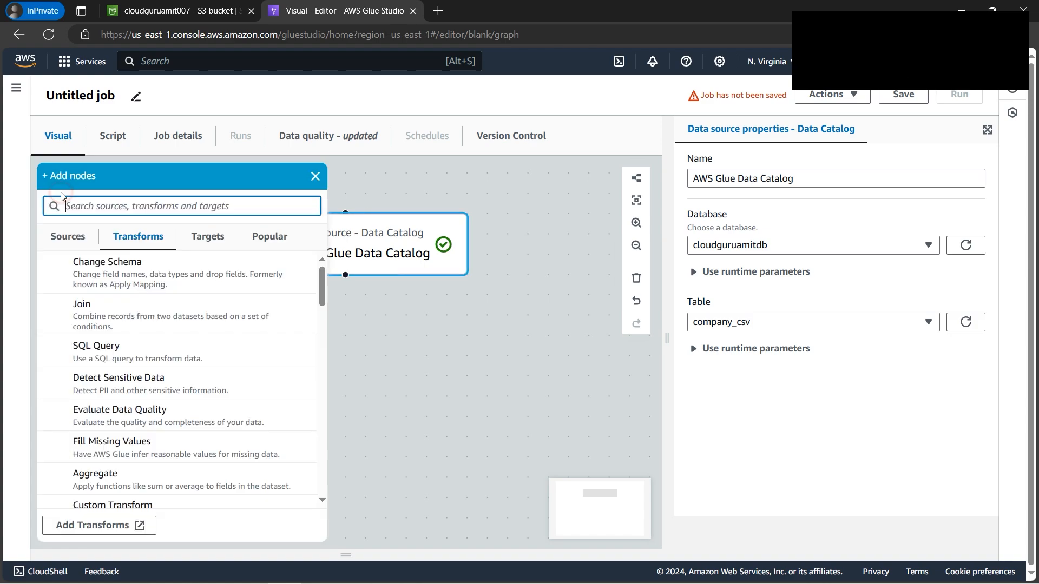
click(137, 284)
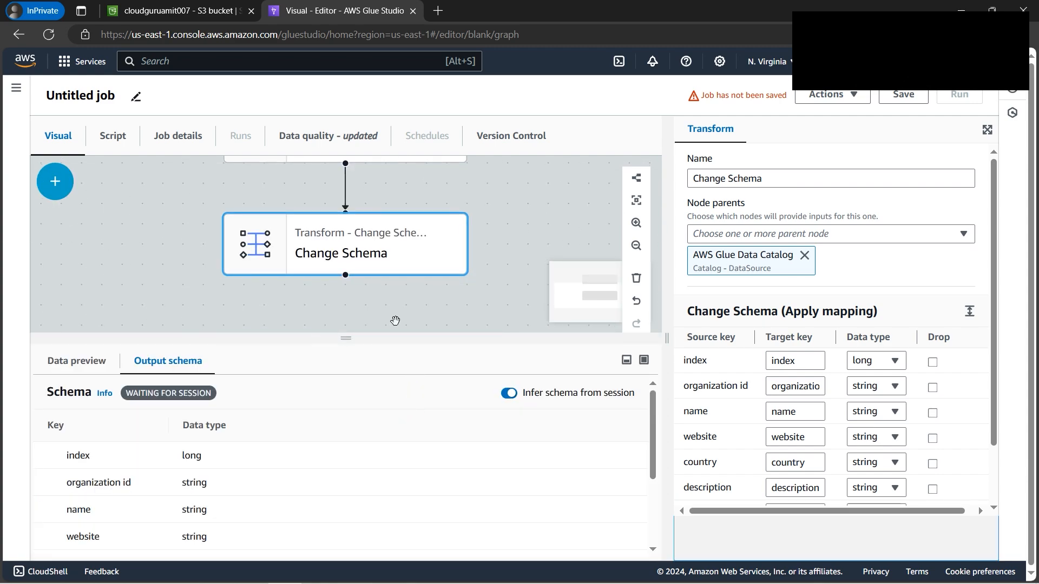
drag(354, 336, 362, 579)
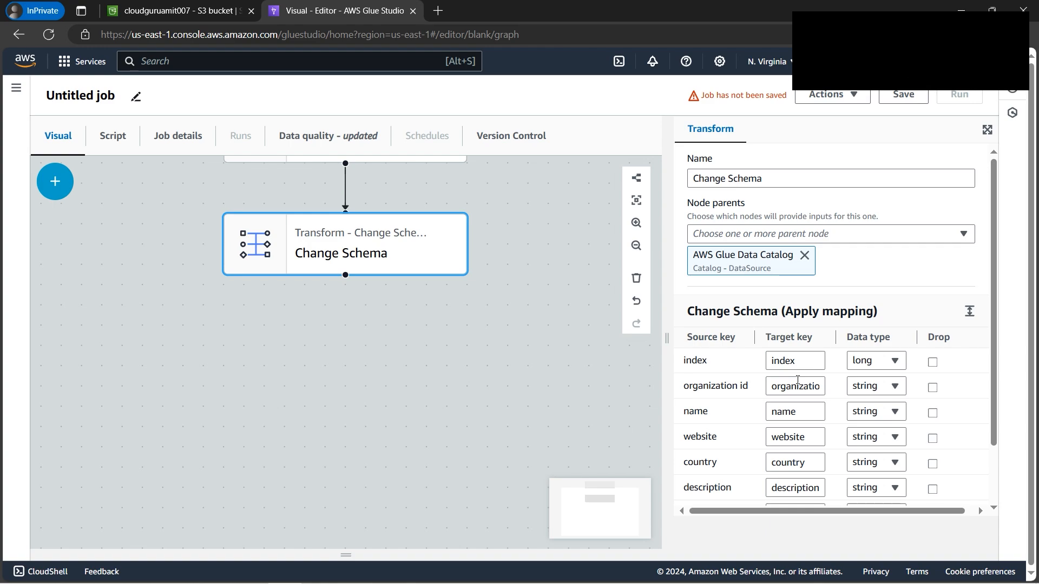
In the Change Schema mapping, rename the organization id target key to id and remove the spaces from the number of employees target key
scroll(993, 352, down, 2)
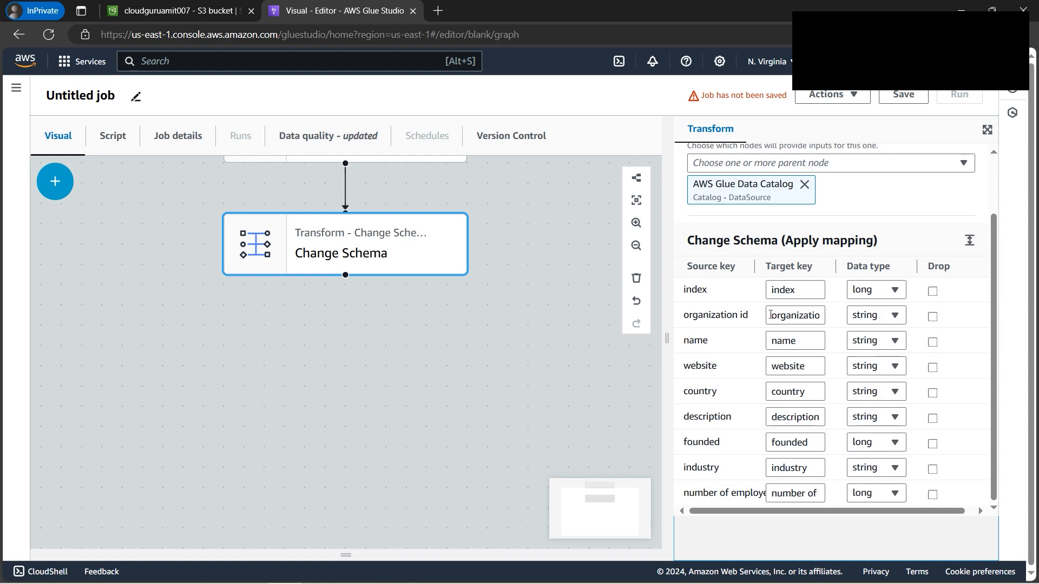
drag(771, 316, 896, 317)
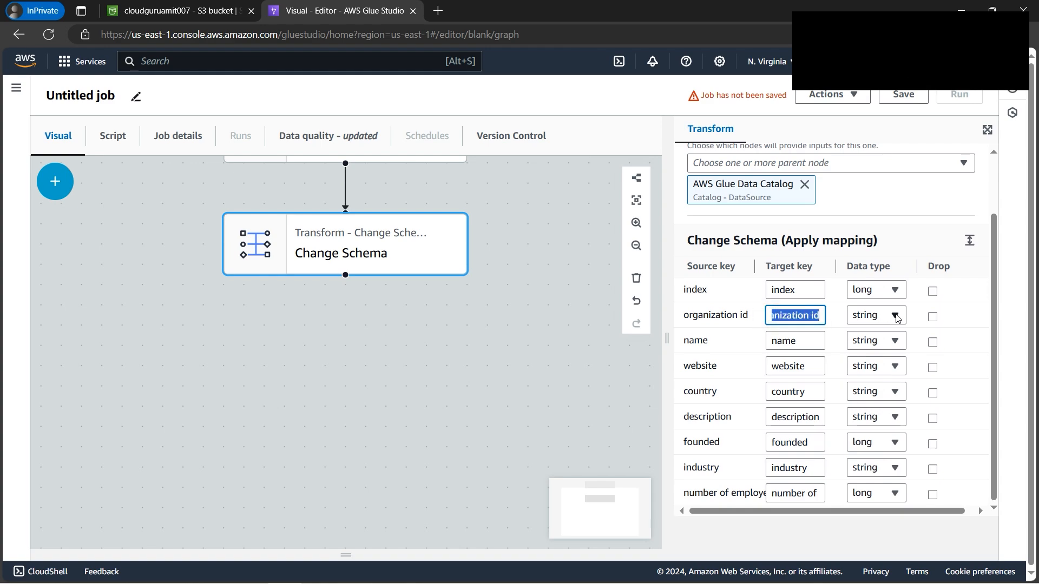
text(id)
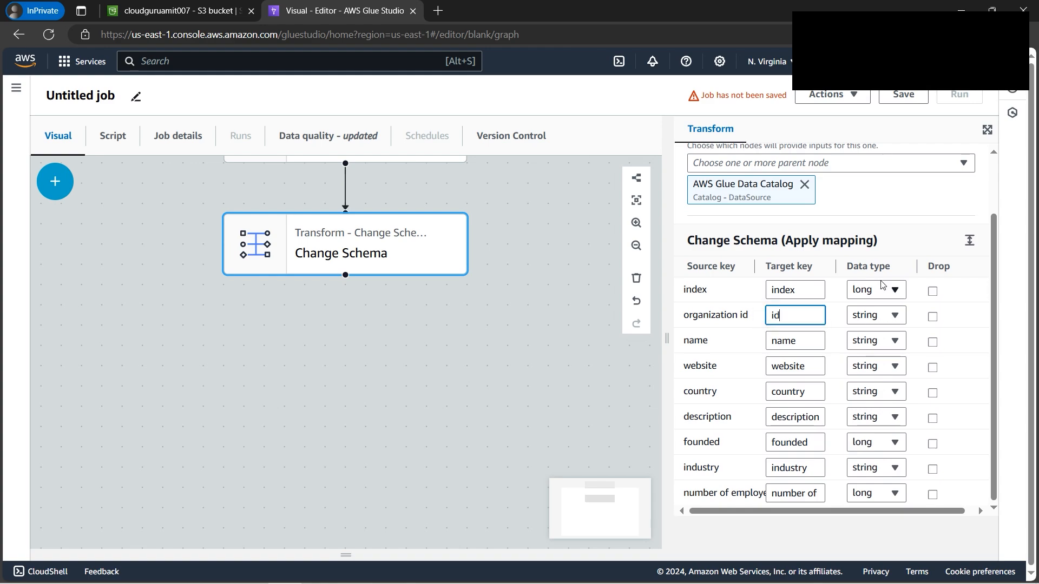
click(993, 266)
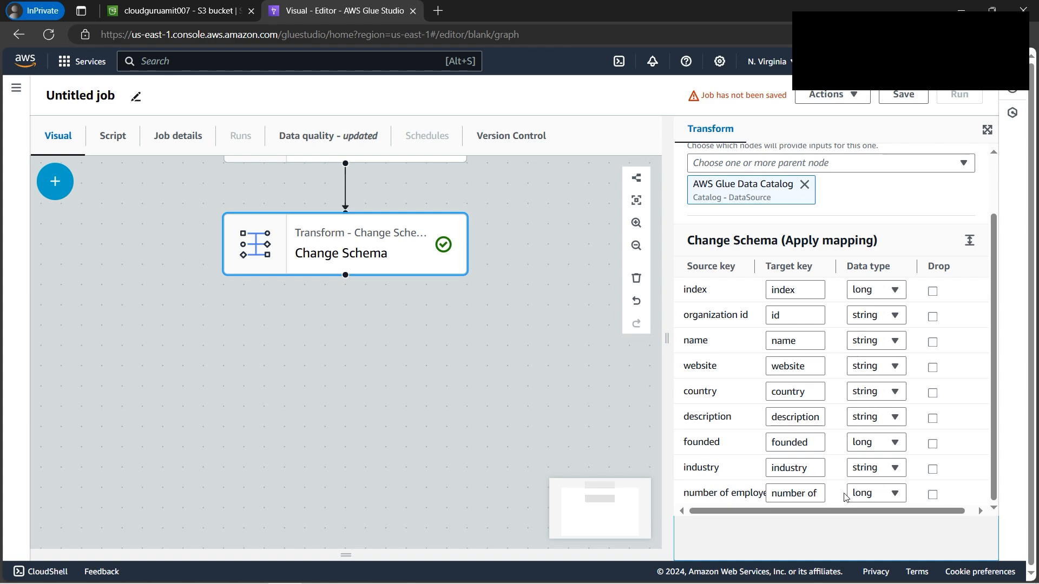
click(809, 491)
key(BackSpace)
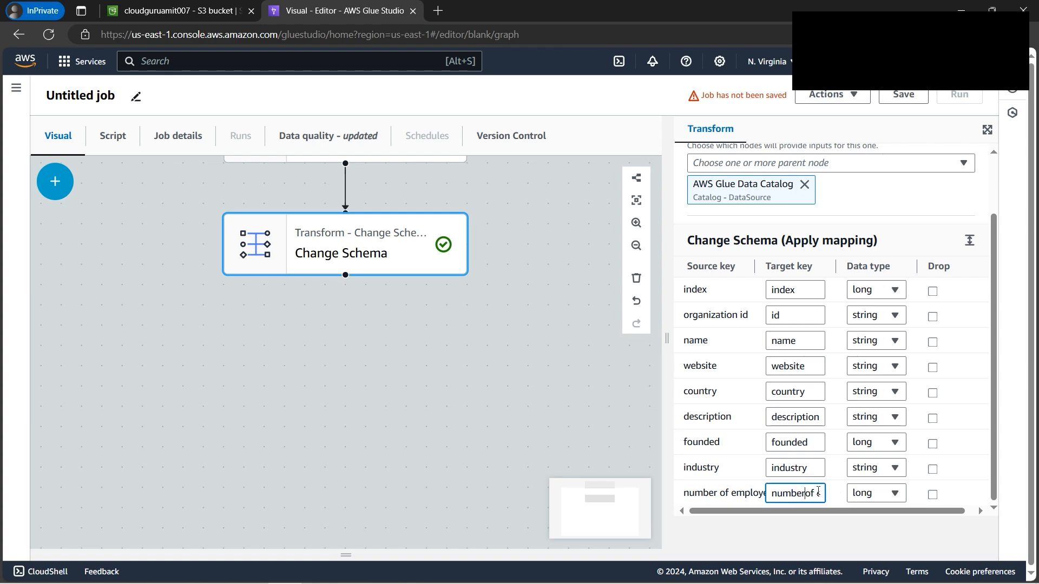
key(BackSpace)
Add an Evaluate Data Quality transform after Change Schema and shrink the output schema pane
scroll(980, 338, up, 2)
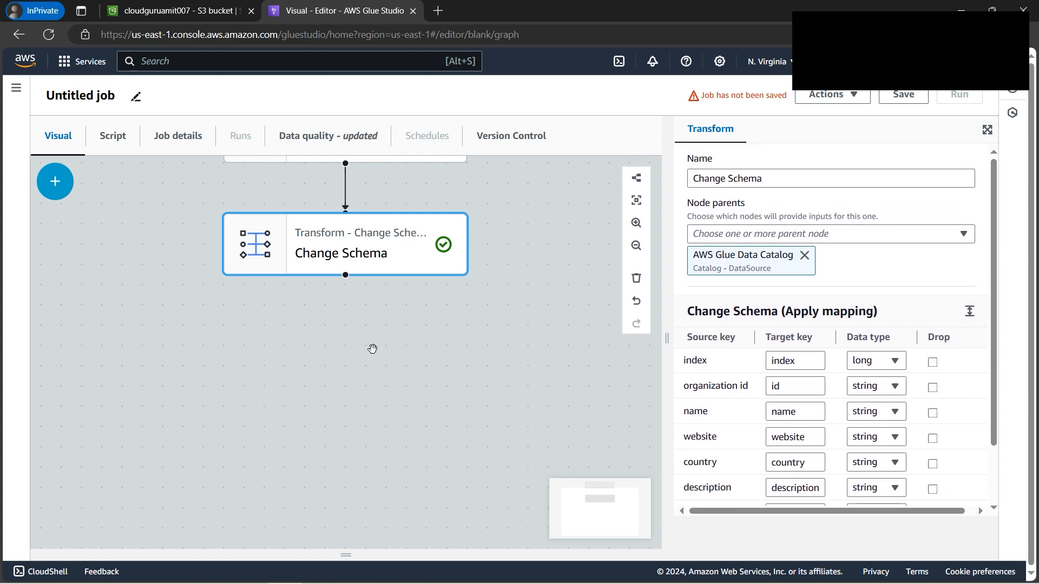
scroll(499, 388, up, 2)
scroll(500, 388, down, 2)
drag(525, 205, 527, 355)
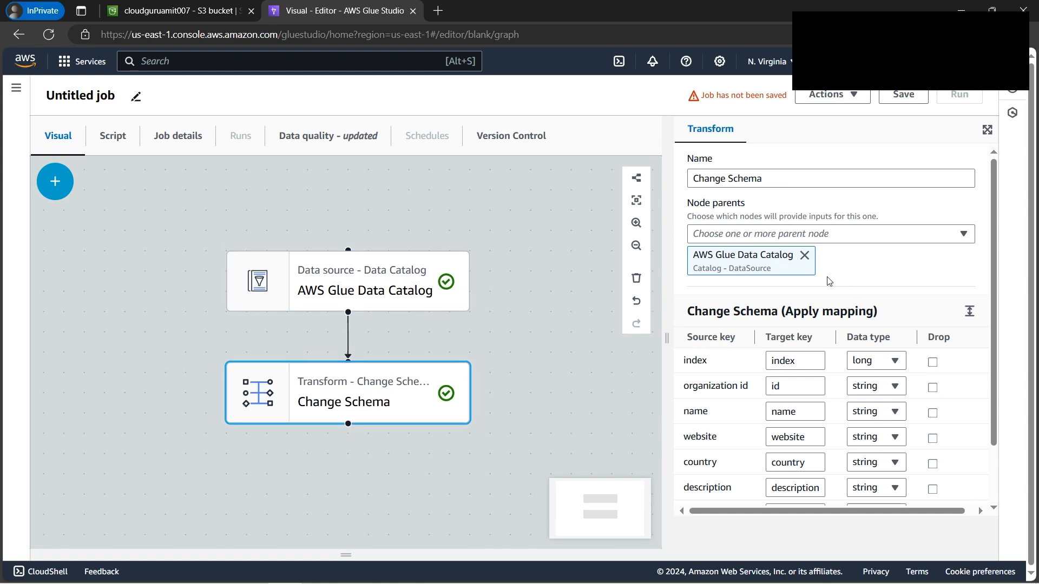
click(55, 182)
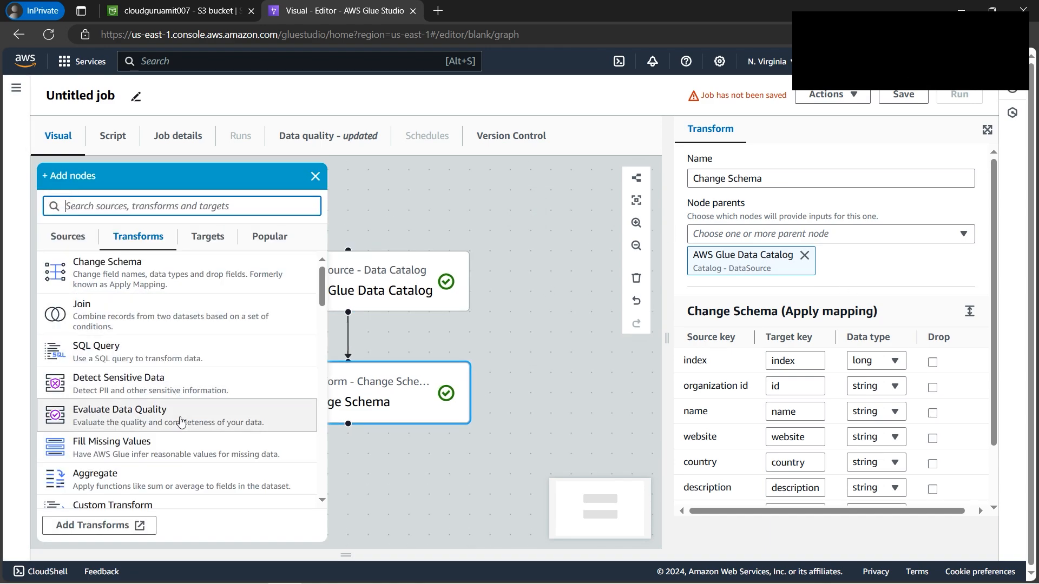
click(124, 420)
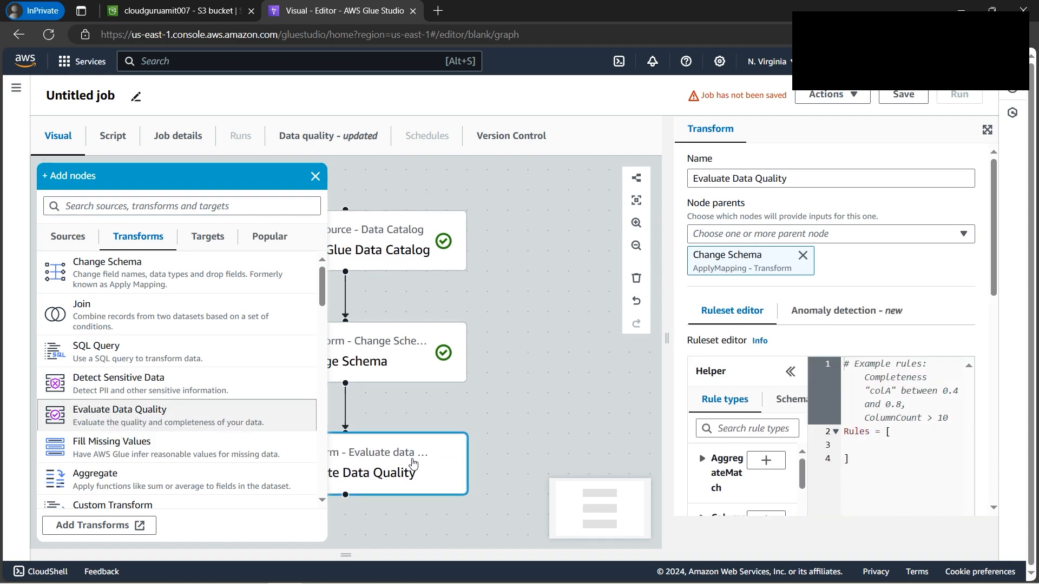
click(412, 463)
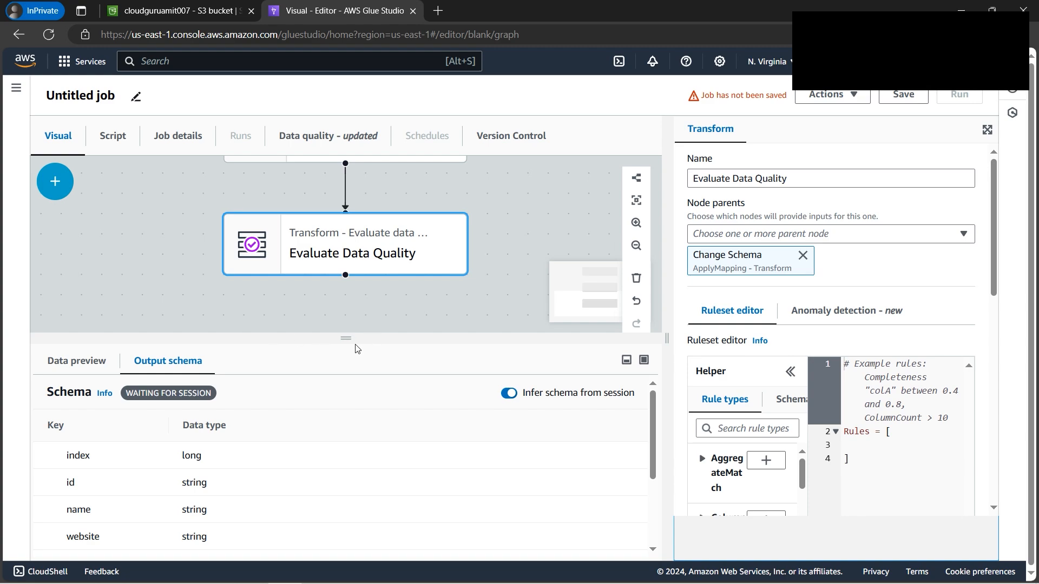
drag(352, 338, 354, 559)
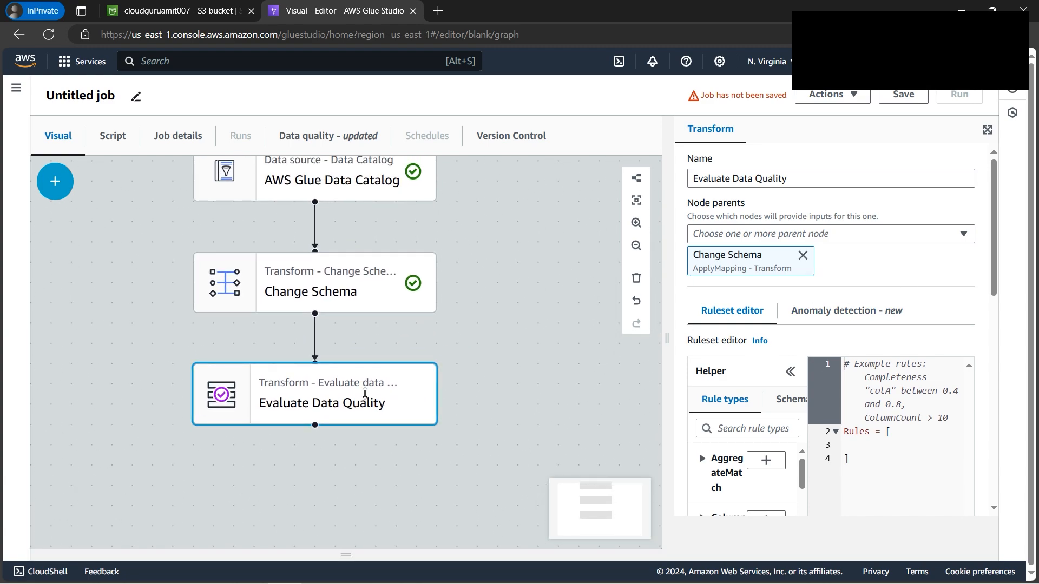
click(365, 393)
drag(344, 339, 351, 535)
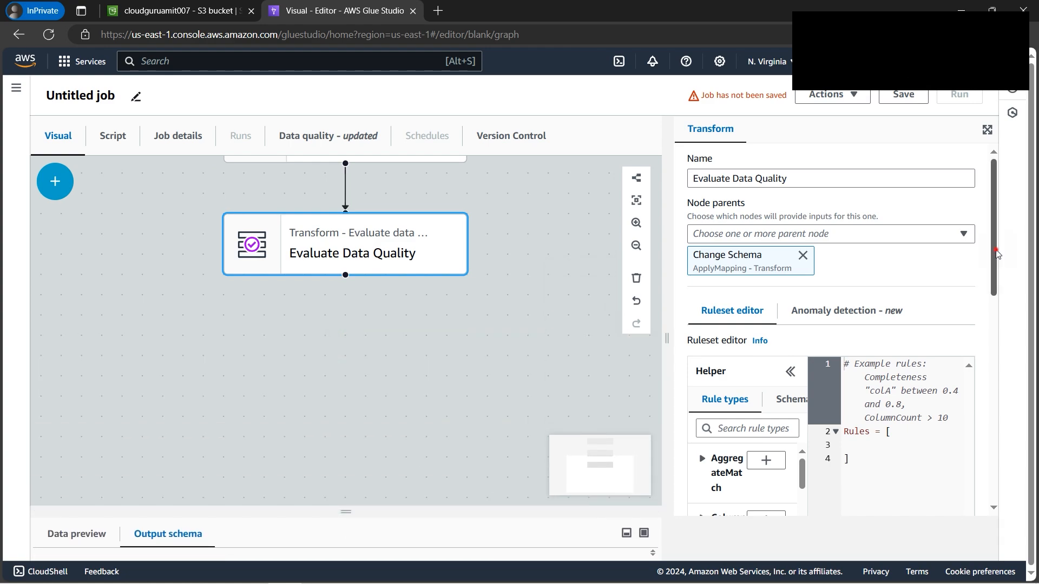
Widen the Evaluate Data Quality settings, find the primary key rule type, and add an IsPrimaryKey "id" rule to the ruleset
drag(997, 254, 998, 271)
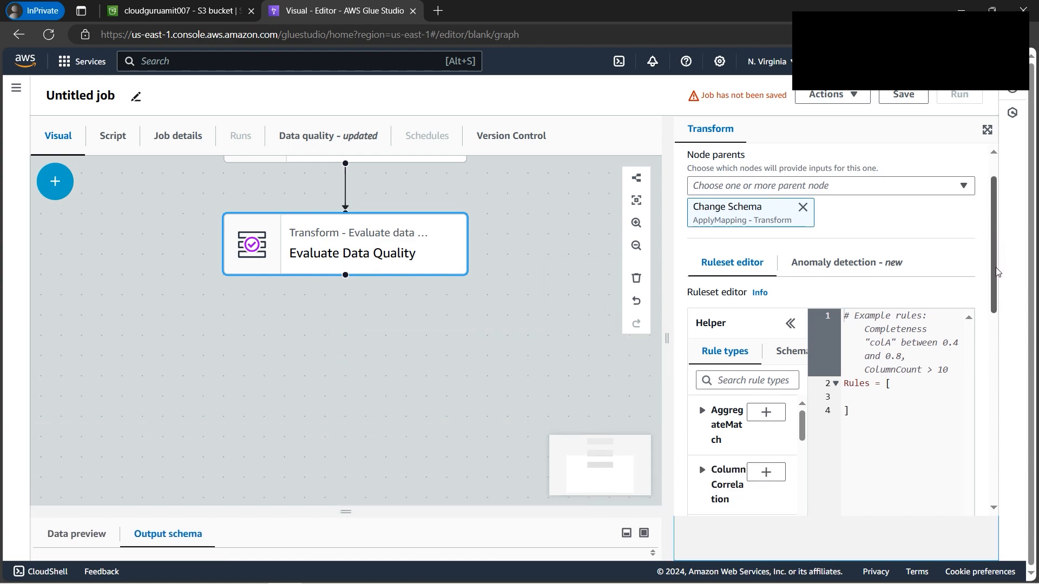
scroll(998, 272, up, 2)
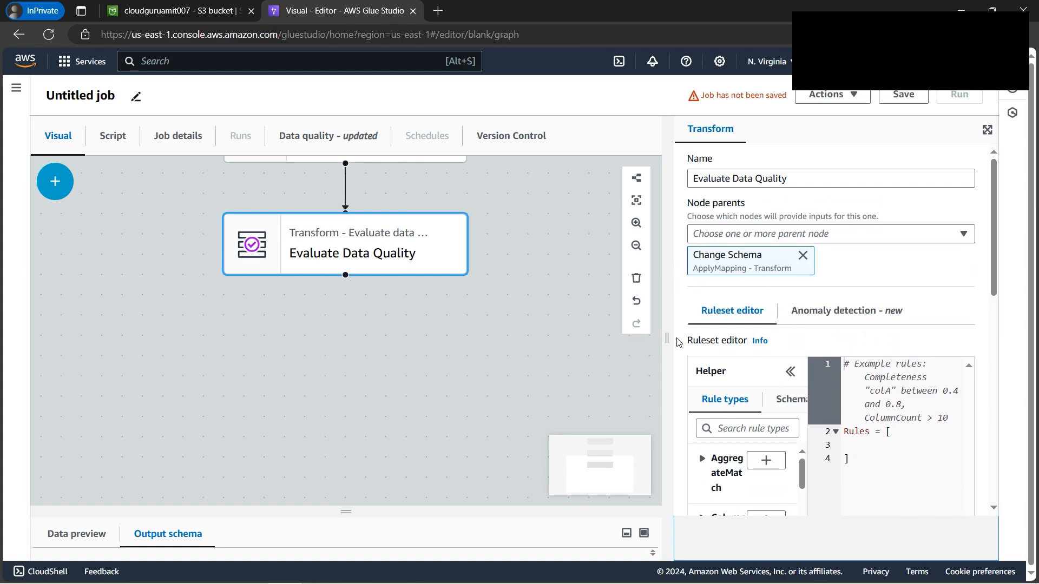
drag(556, 225, 513, 394)
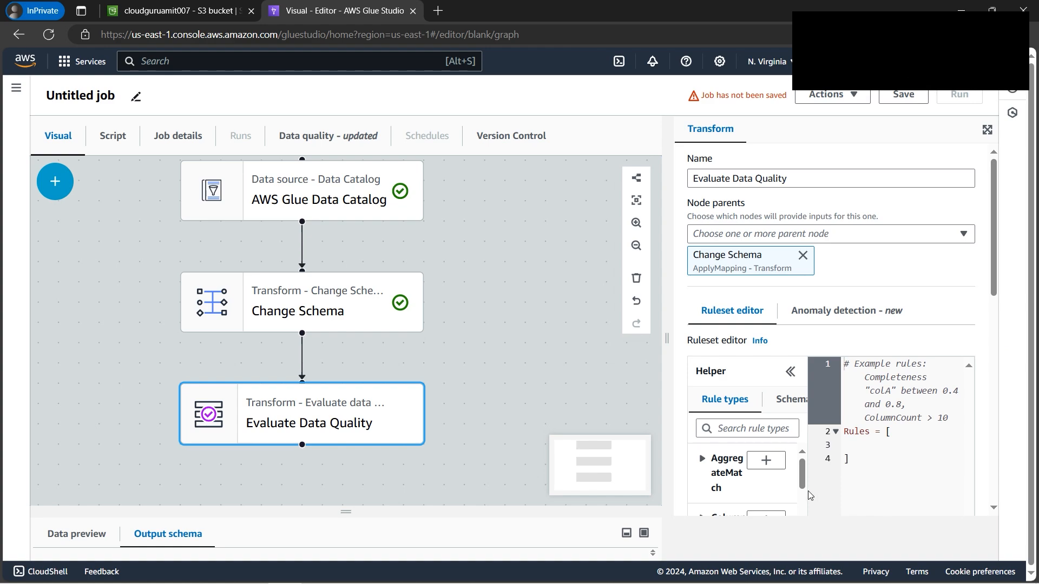
drag(802, 483, 801, 458)
click(766, 424)
drag(669, 374, 572, 375)
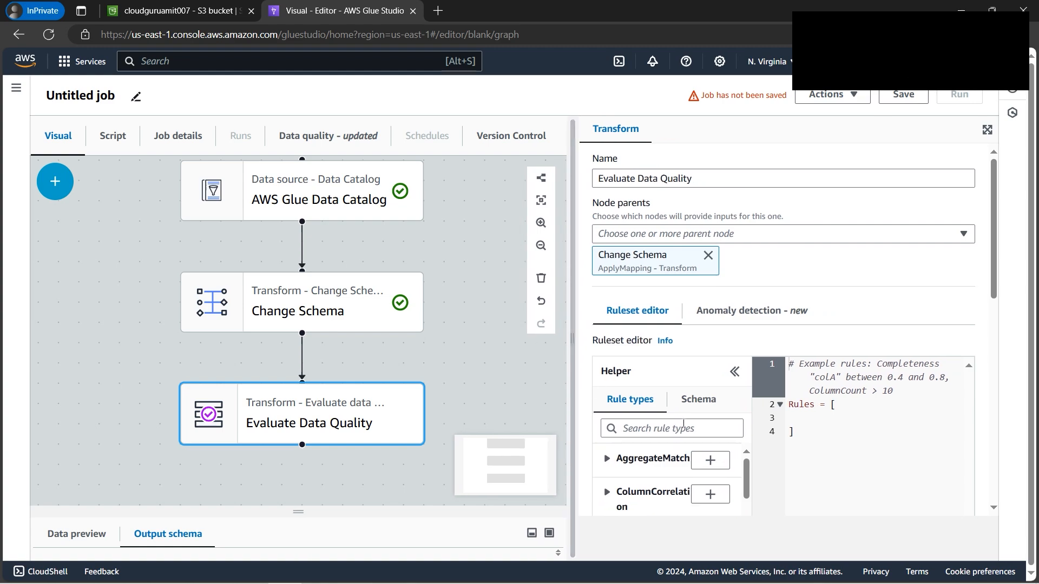
click(633, 427)
text(primary)
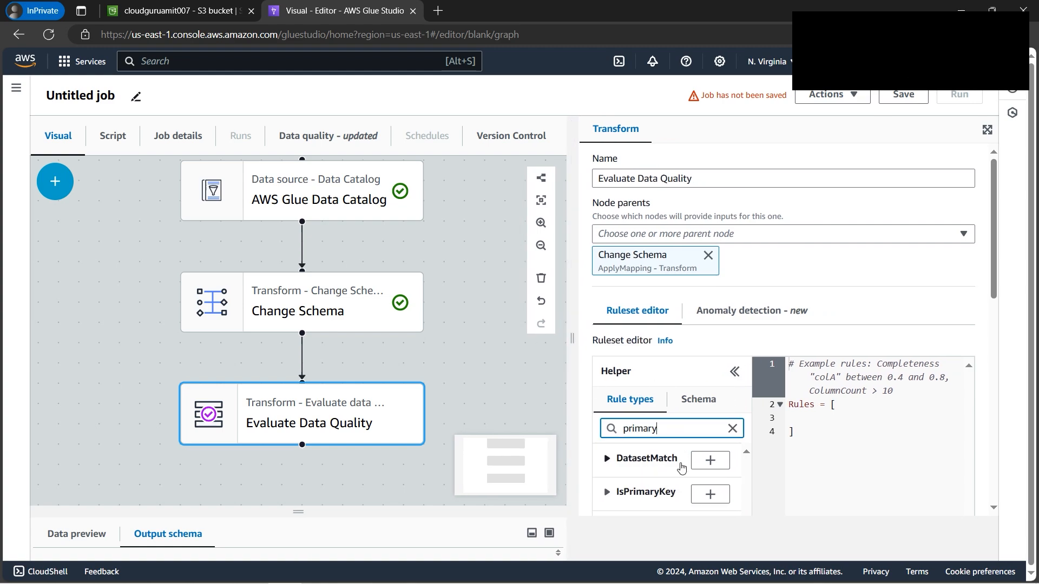
scroll(882, 323, down, 1)
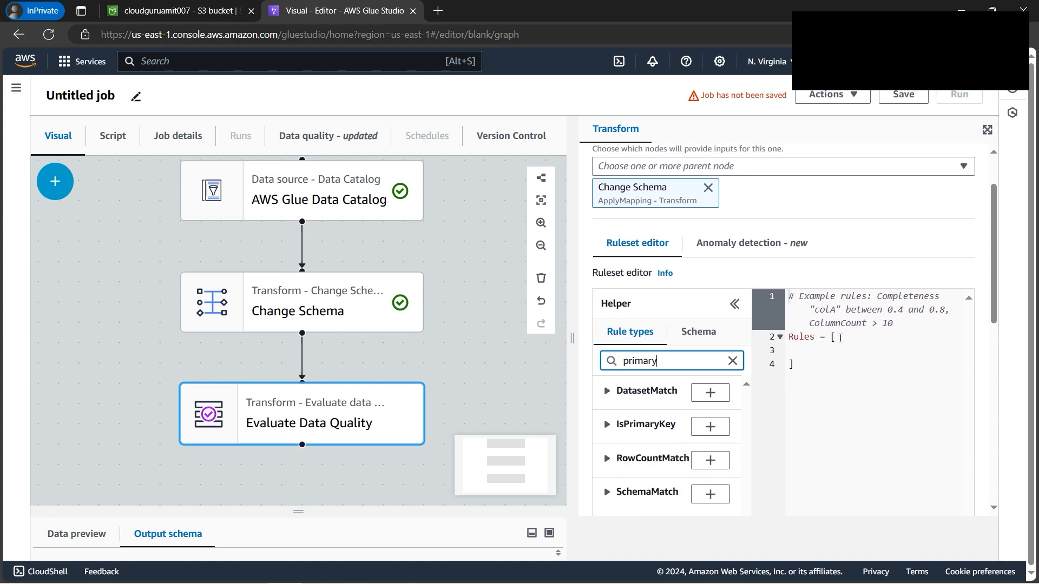
click(835, 351)
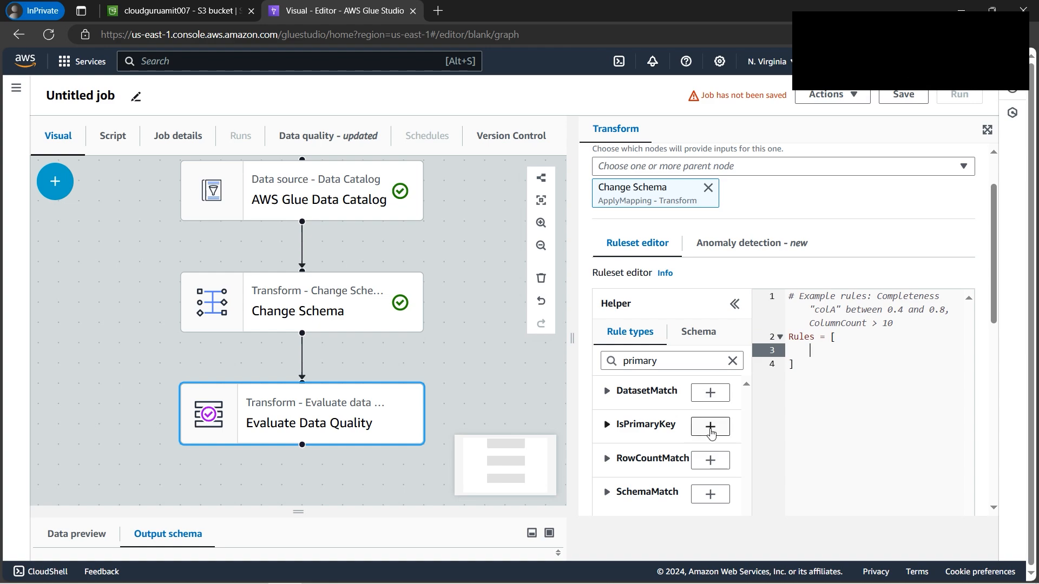
click(710, 427)
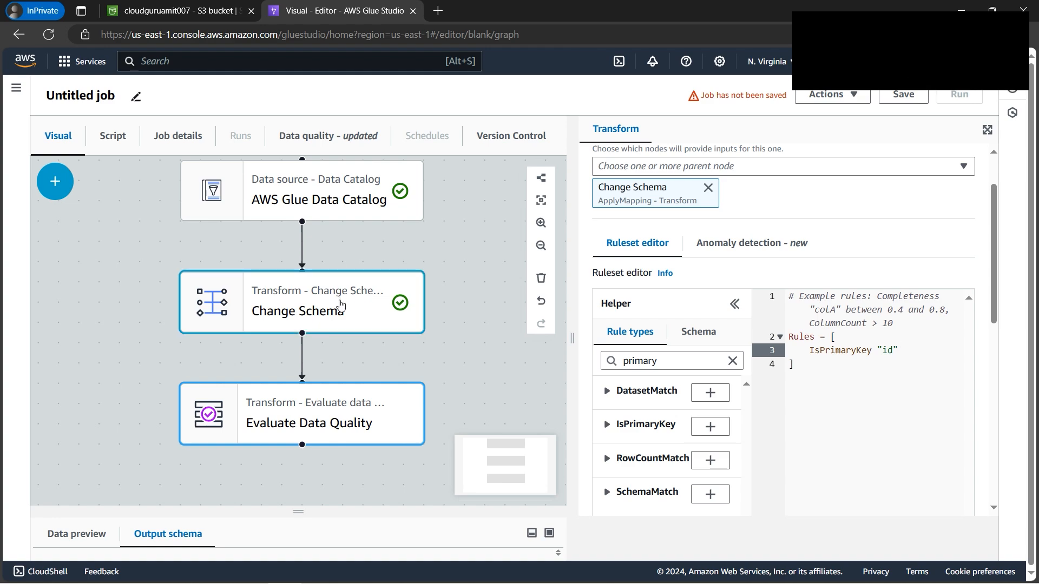
Compare the organization id target key in the Change Schema mapping with the column named in the IsPrimaryKey rule
click(337, 304)
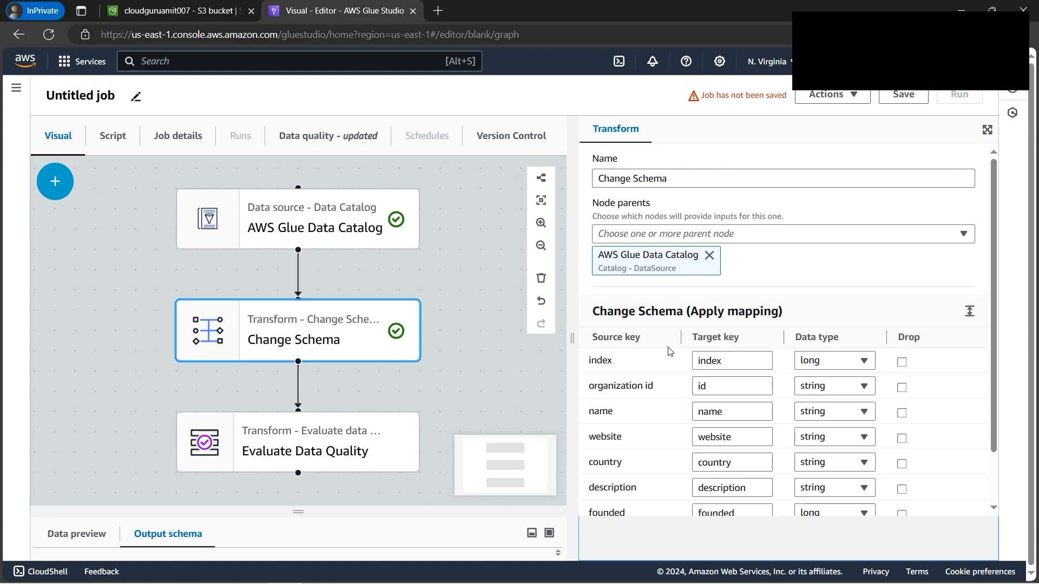
double_click(710, 386)
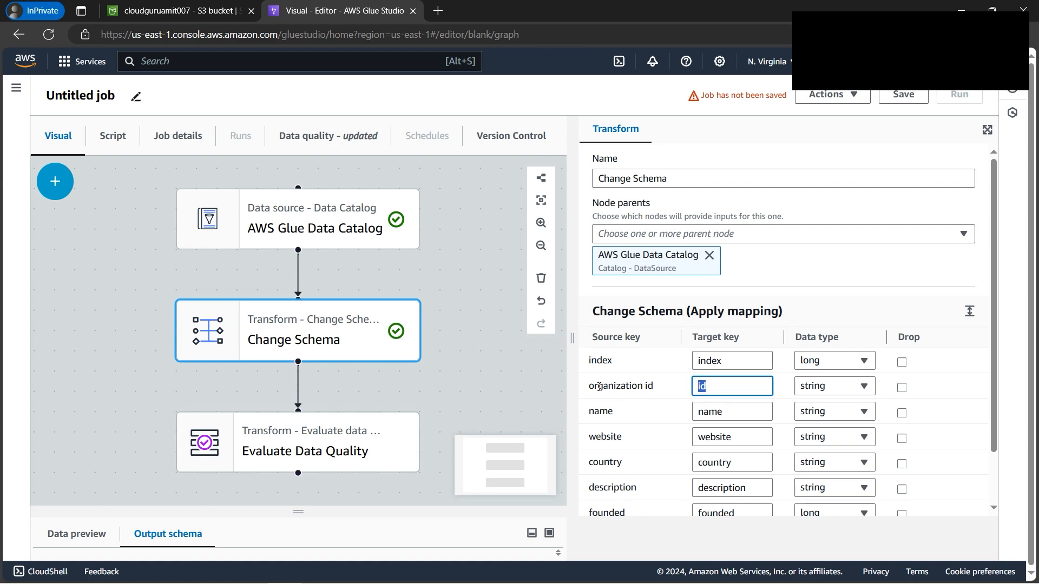
click(718, 385)
click(341, 433)
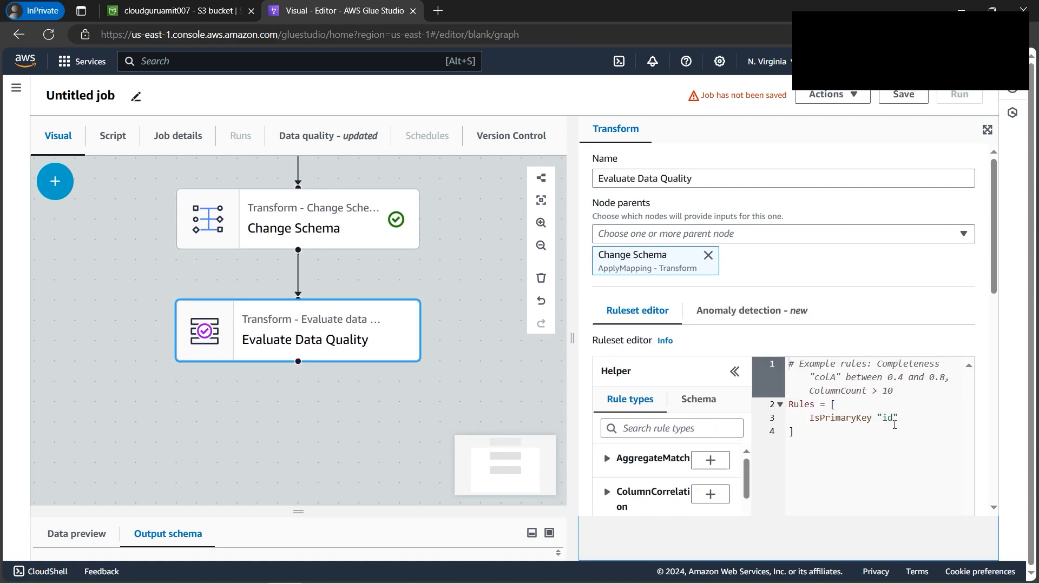
drag(891, 422, 883, 419)
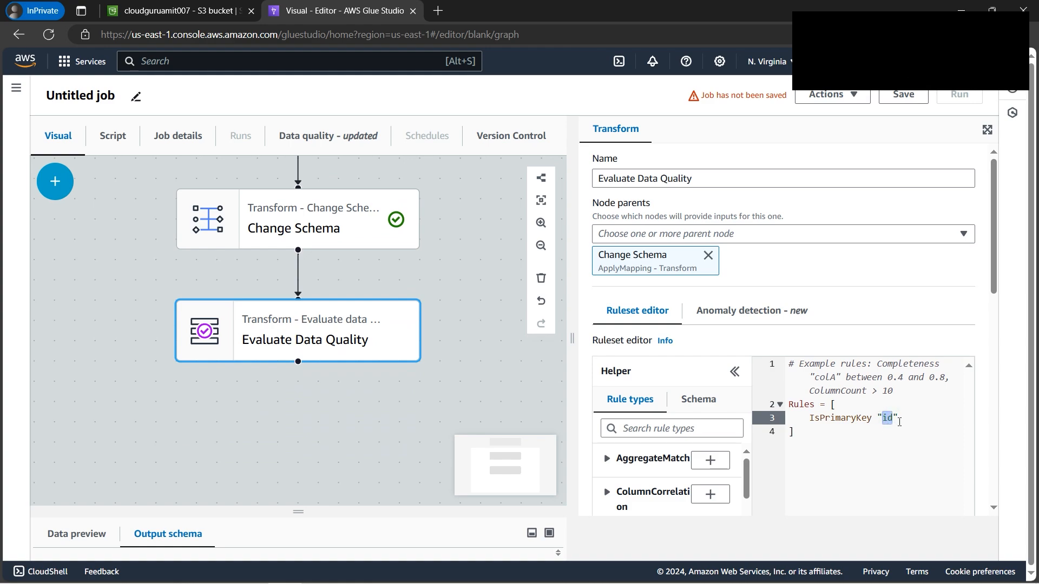
Append a comma to the IsPrimaryKey rule and insert a RowCount rule on the following line of the ruleset
click(903, 422)
key(Return)
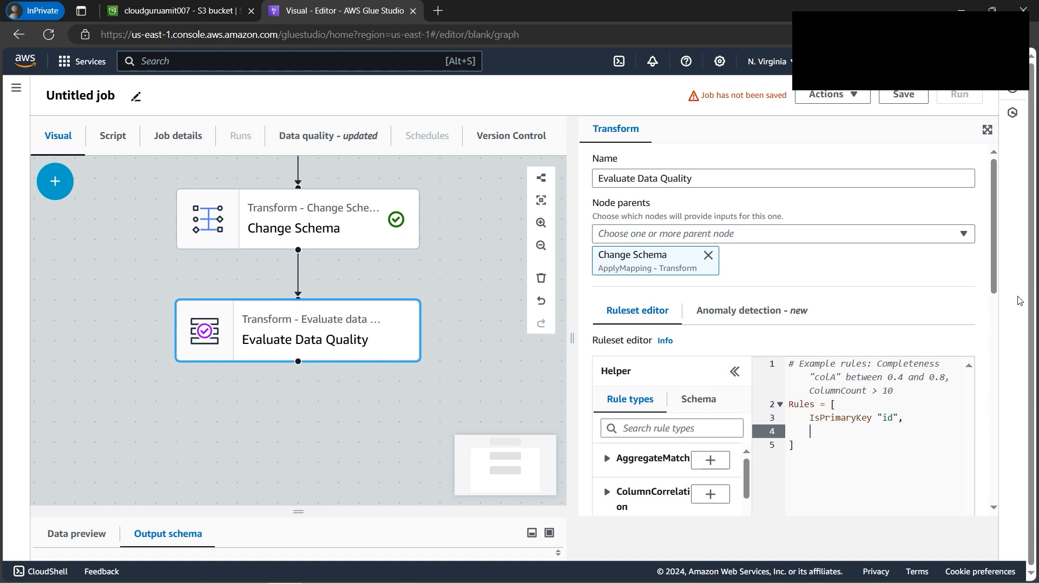
scroll(992, 278, down, 2)
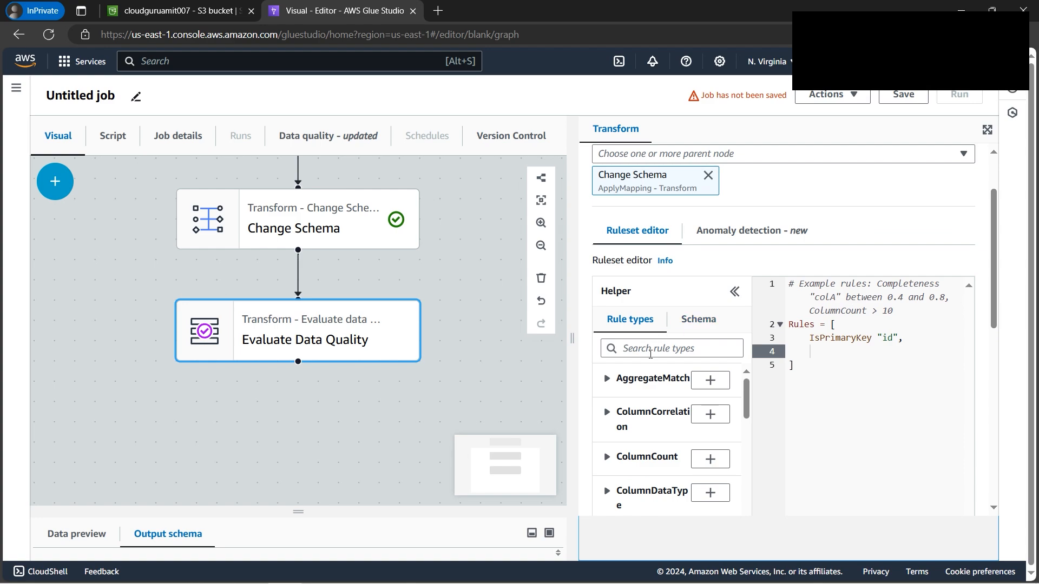
click(649, 349)
text(row)
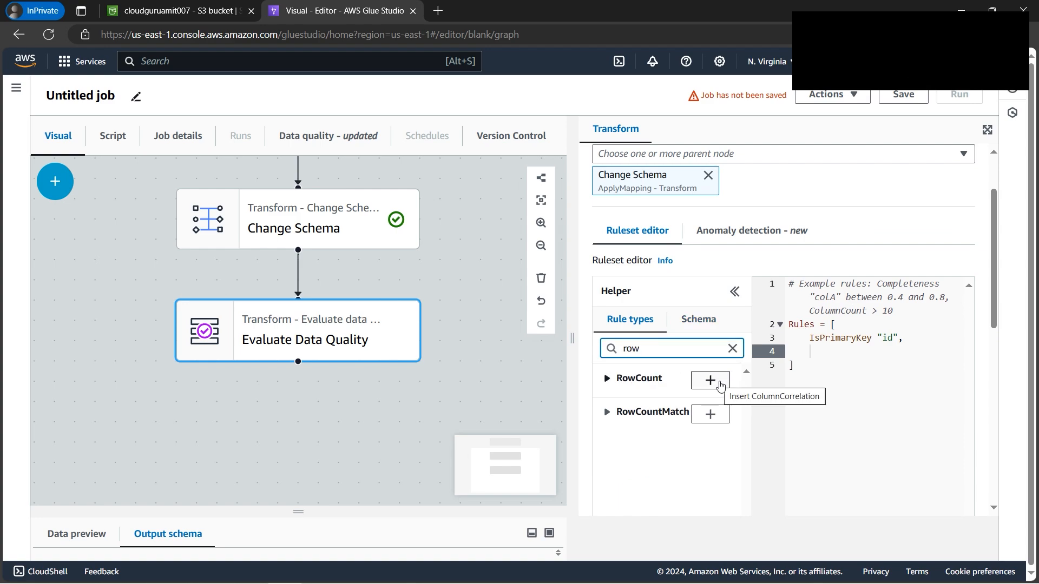
click(720, 383)
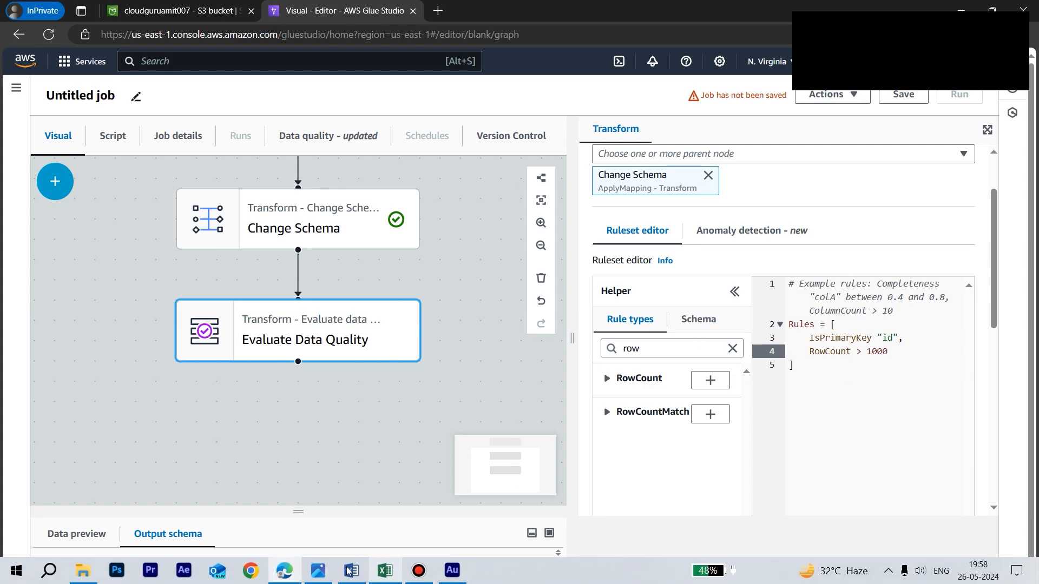
Switch to the Company workbook in Excel, examine its last data row, and return to the Glue job in the browser
click(385, 572)
drag(1033, 259, 1033, 538)
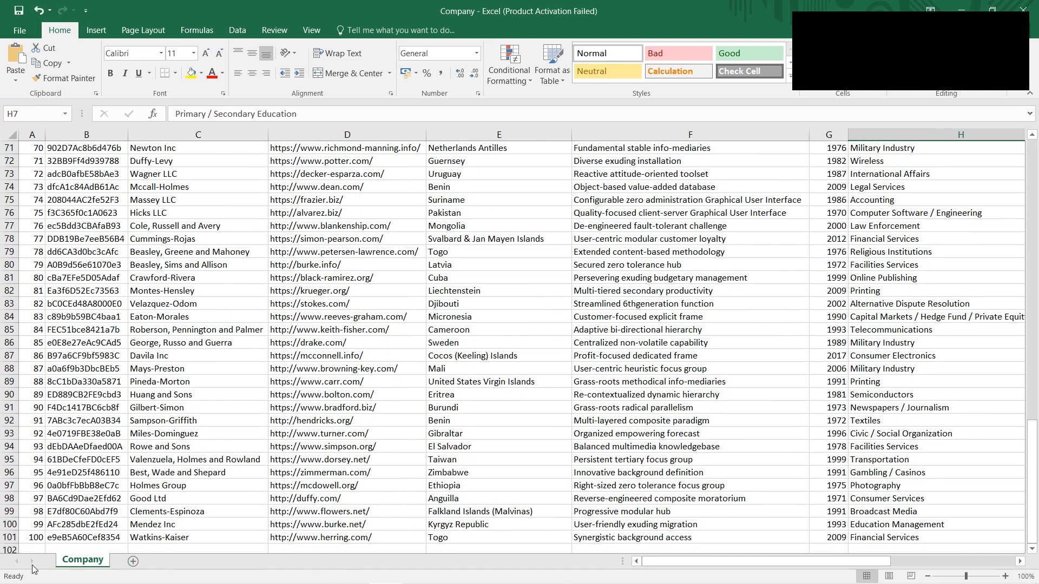
click(10, 537)
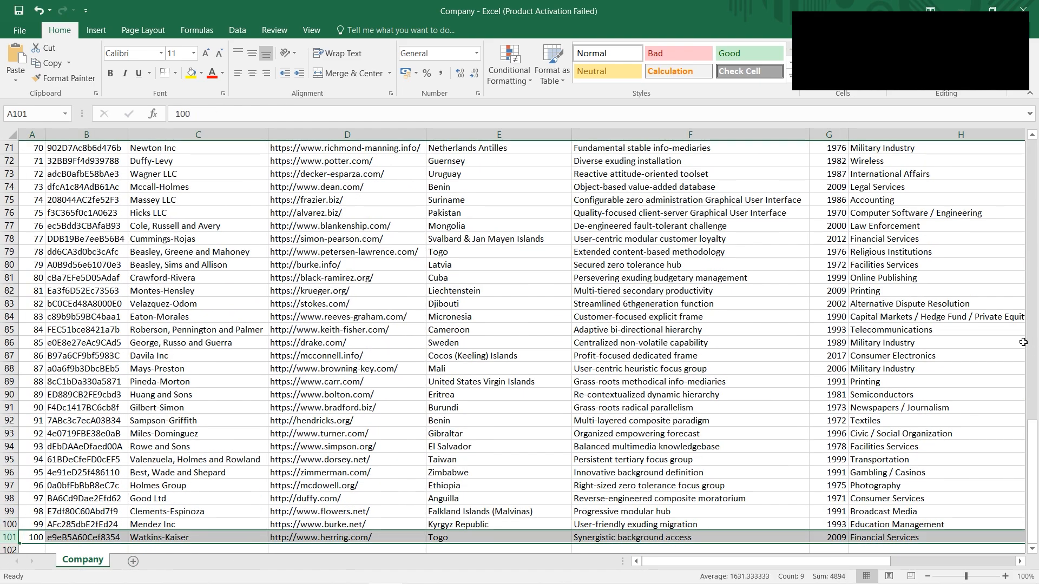
drag(1032, 430, 1032, 140)
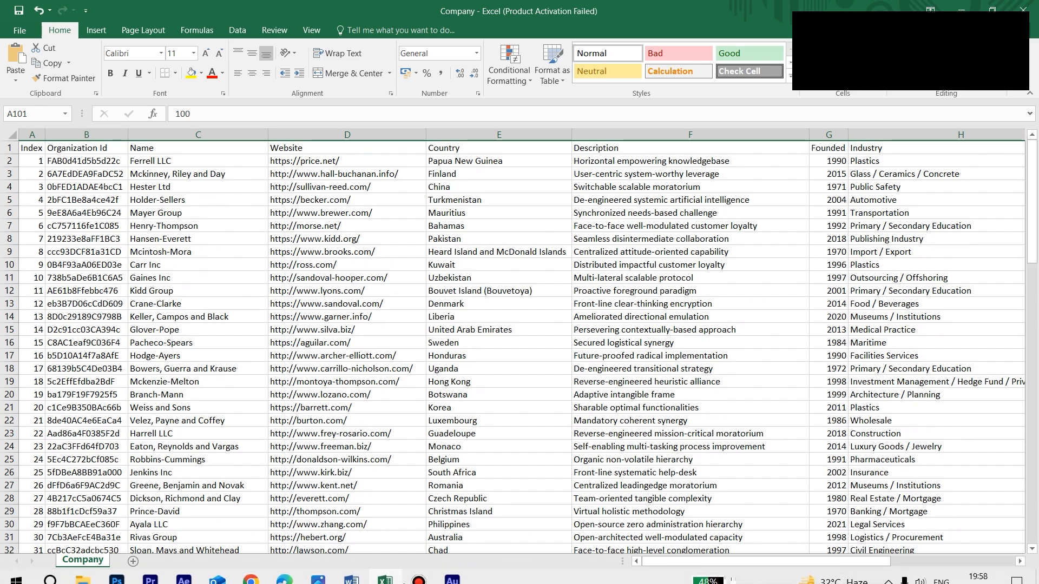
mouse_move(396, 573)
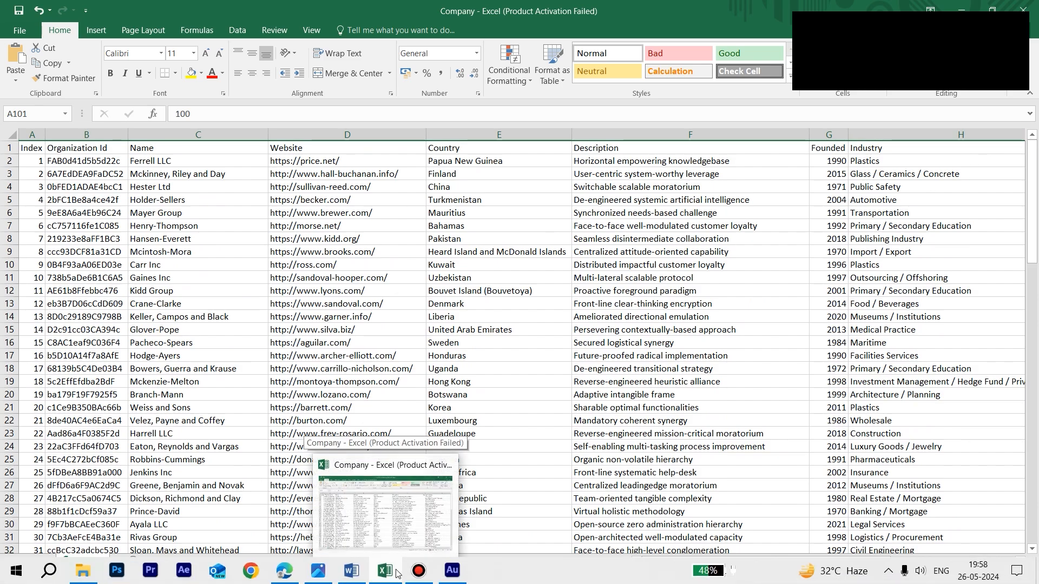
click(315, 538)
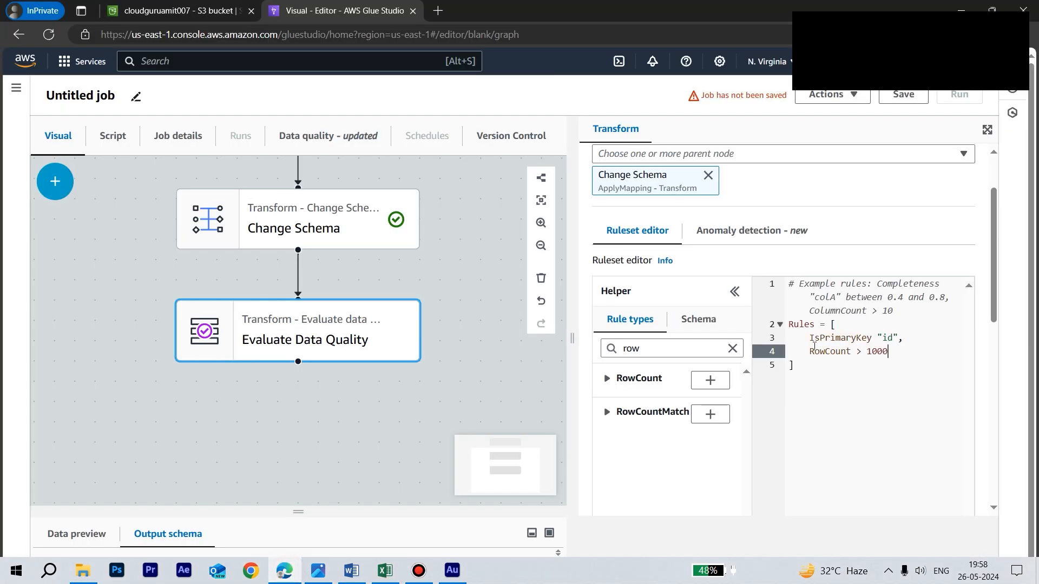
Change the RowCount rule's threshold so that it requires more than 99 rows
drag(887, 351, 865, 352)
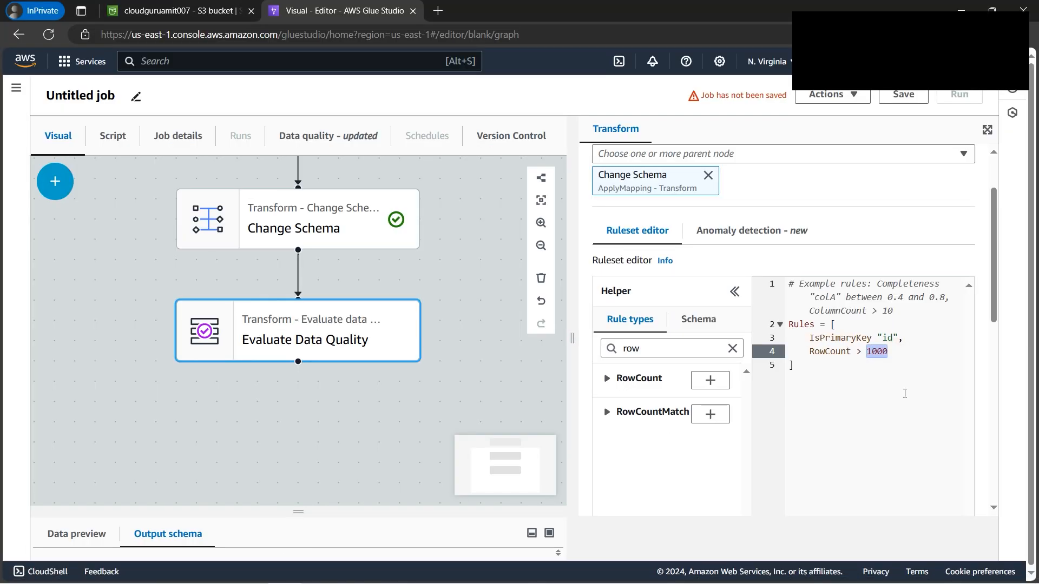
text(9)
text(10)
text(99)
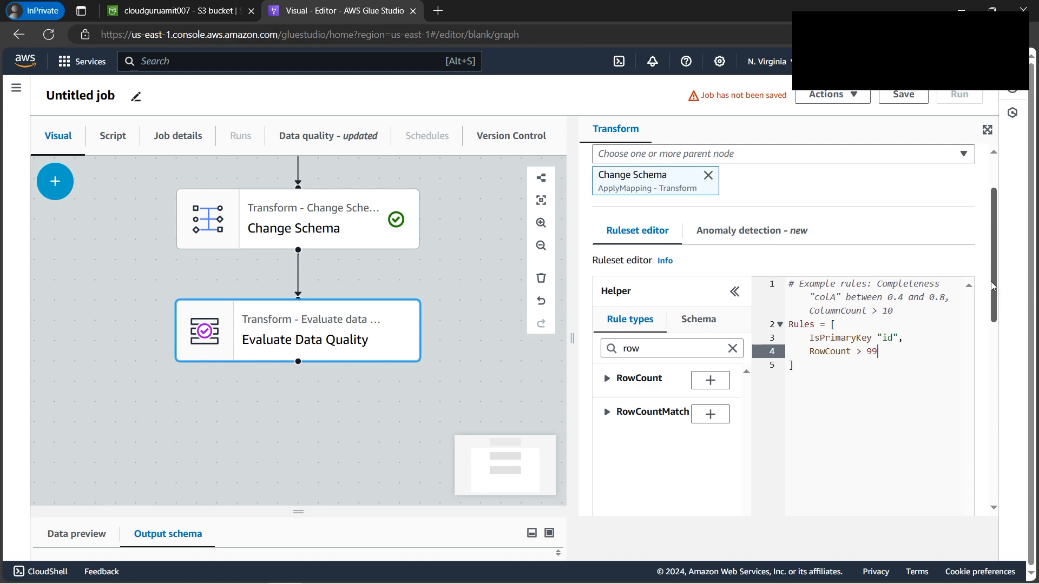
Turn off publishing results to Amazon CloudWatch in the data quality actions of the Evaluate Data Quality node
drag(993, 287, 995, 226)
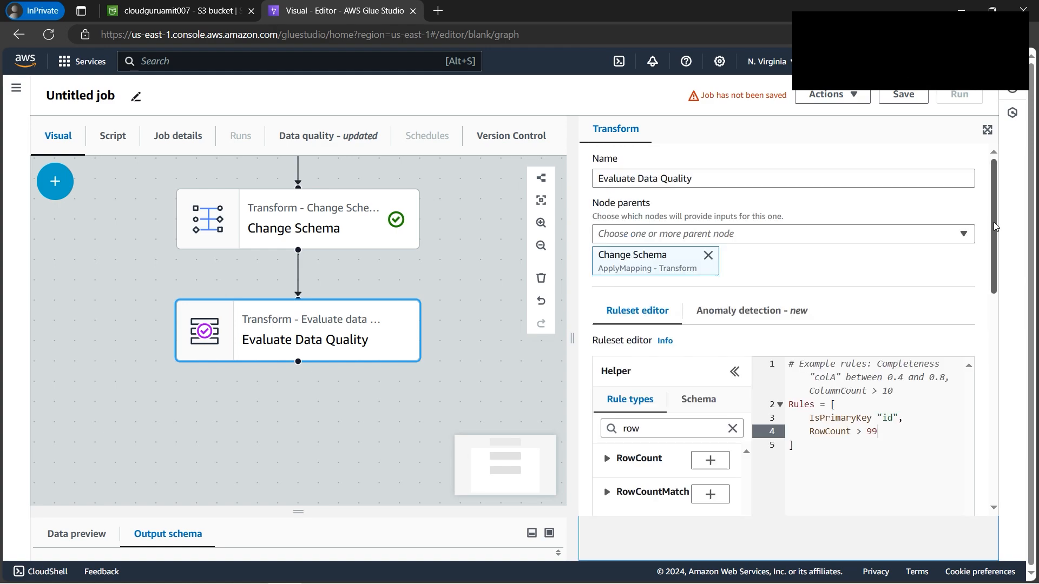
click(291, 433)
click(555, 455)
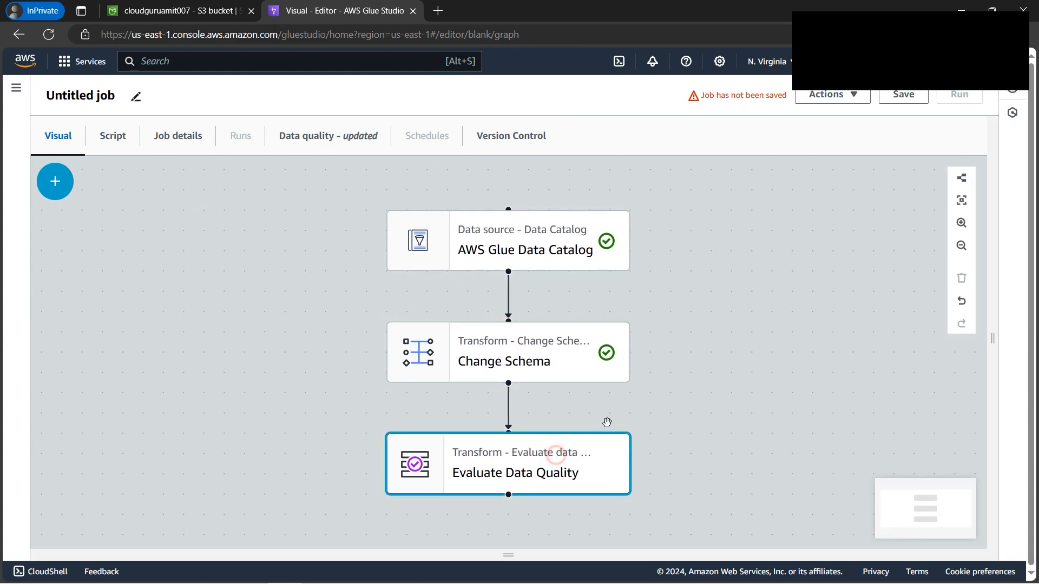
drag(997, 234, 988, 457)
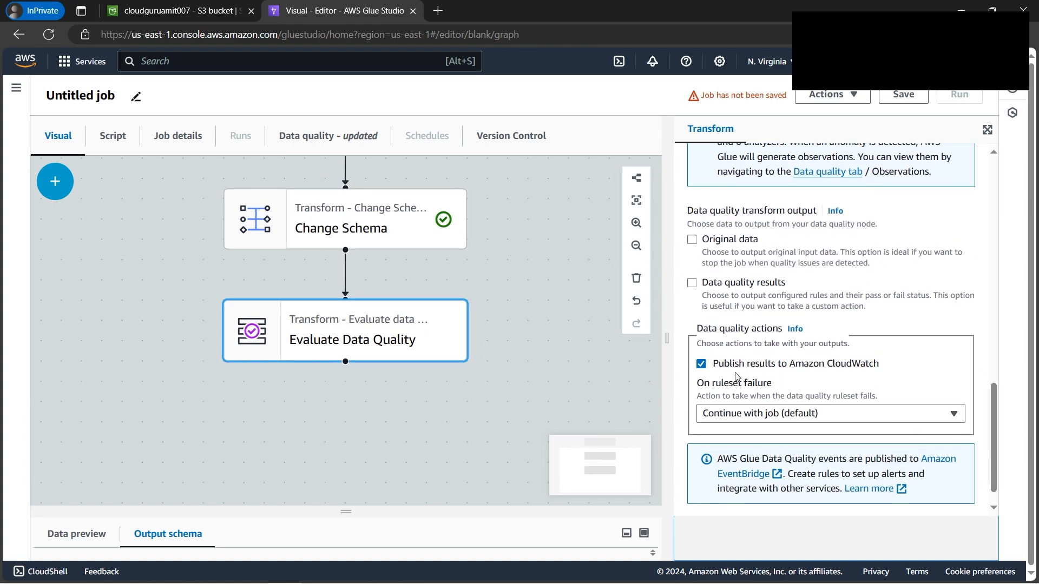
click(701, 364)
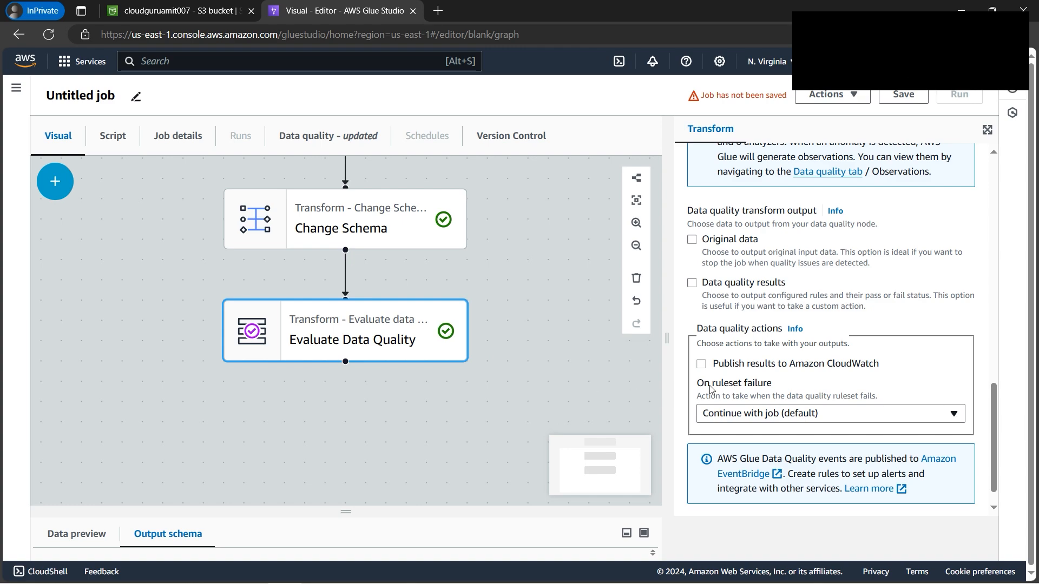
scroll(508, 406, up, 3)
drag(510, 399, 519, 377)
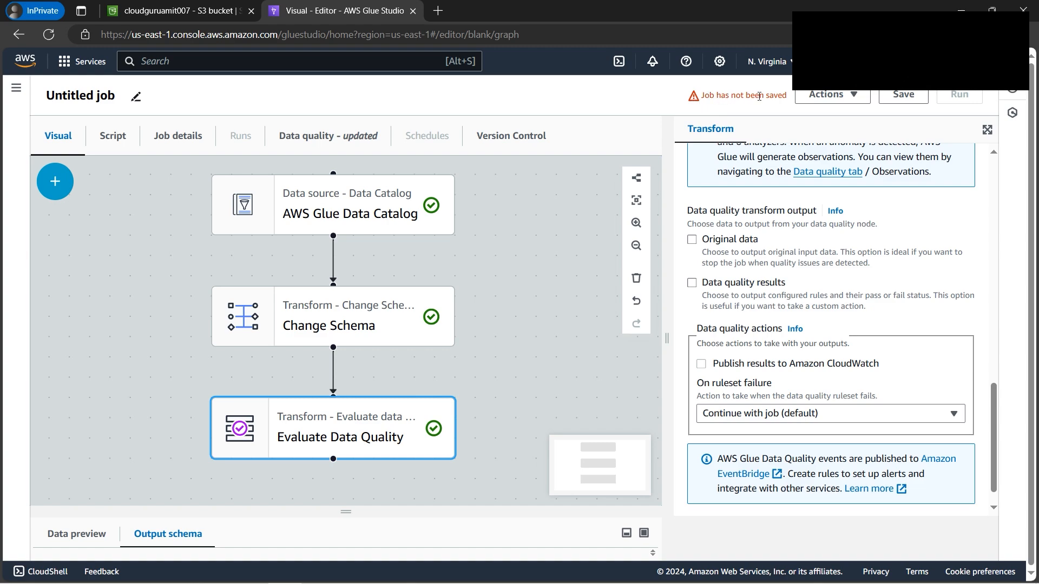
Open the job details and rename the untitled job as DataQualityPass
click(186, 142)
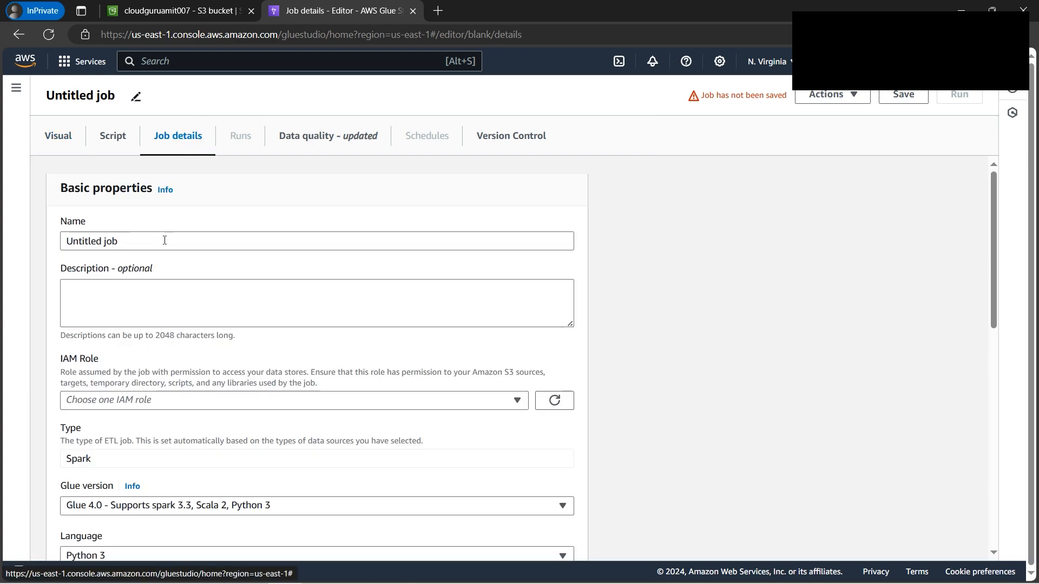
drag(163, 239, 63, 233)
text(DataQ)
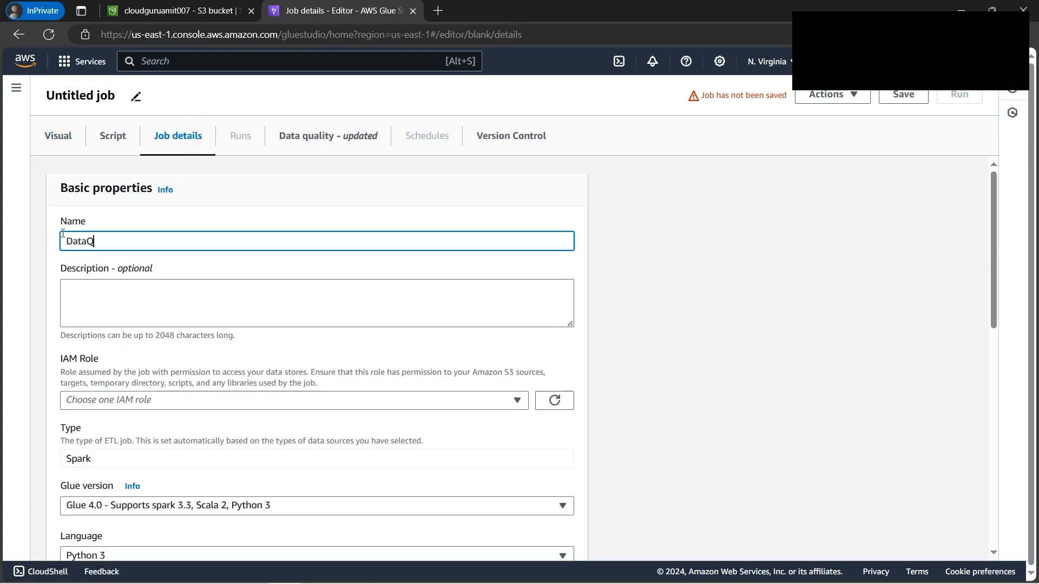
text(ualityPass)
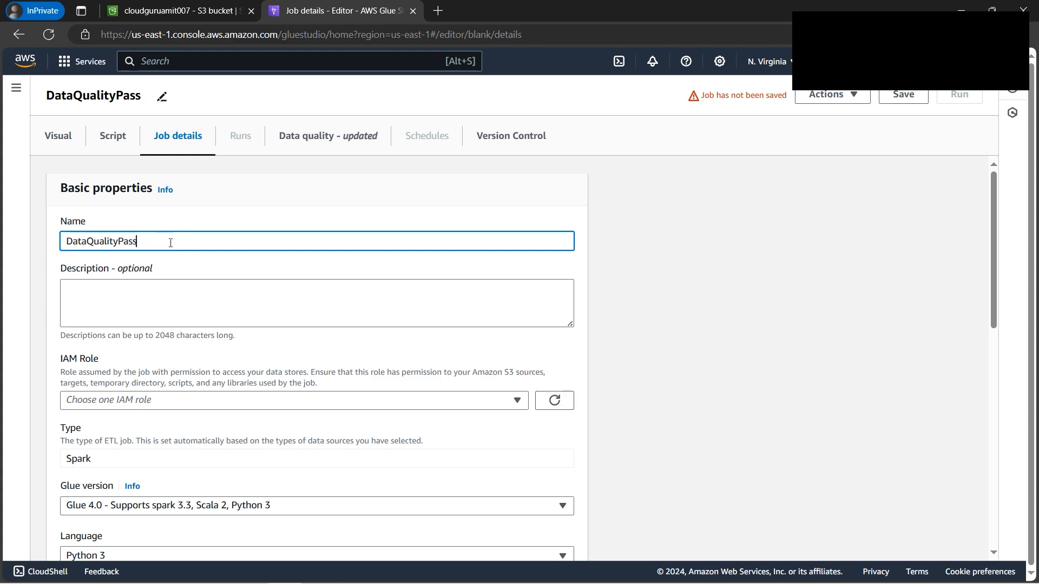
Assign the glue-studio-delete_48054.12156302 IAM role to the job and glance at the policy in the Glue IAM role Word document
click(517, 400)
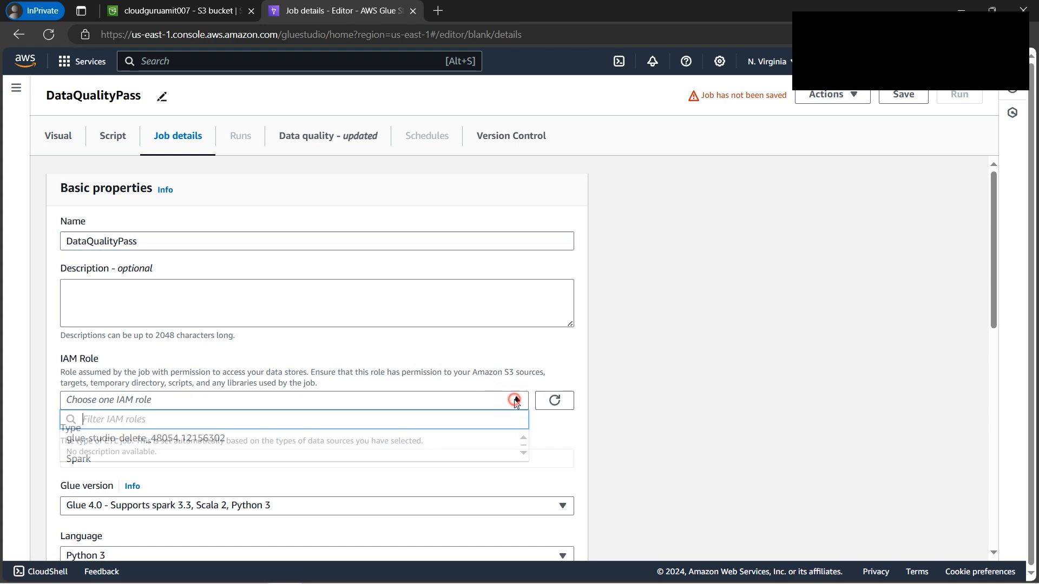
click(252, 440)
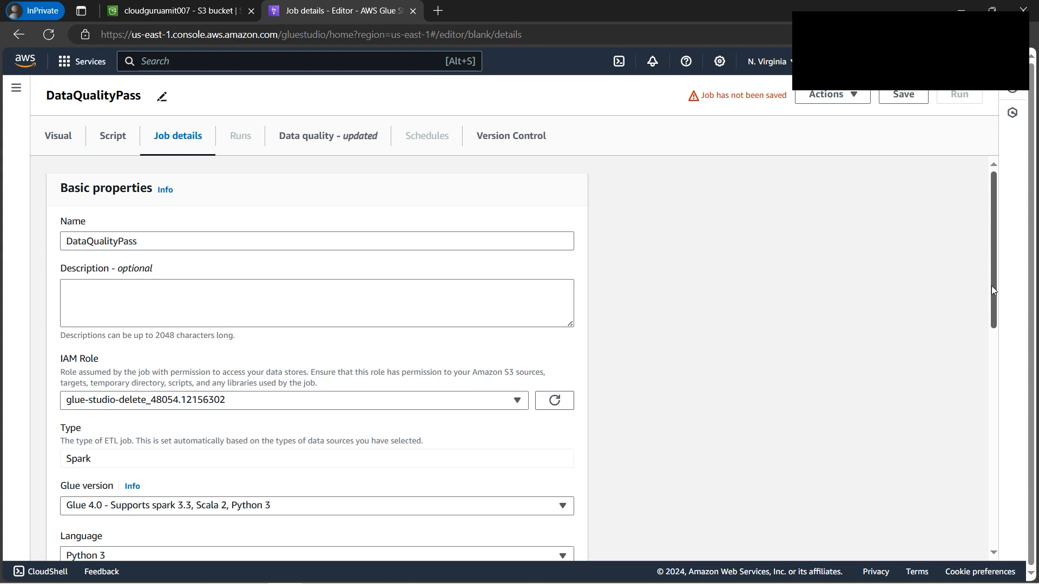
click(351, 571)
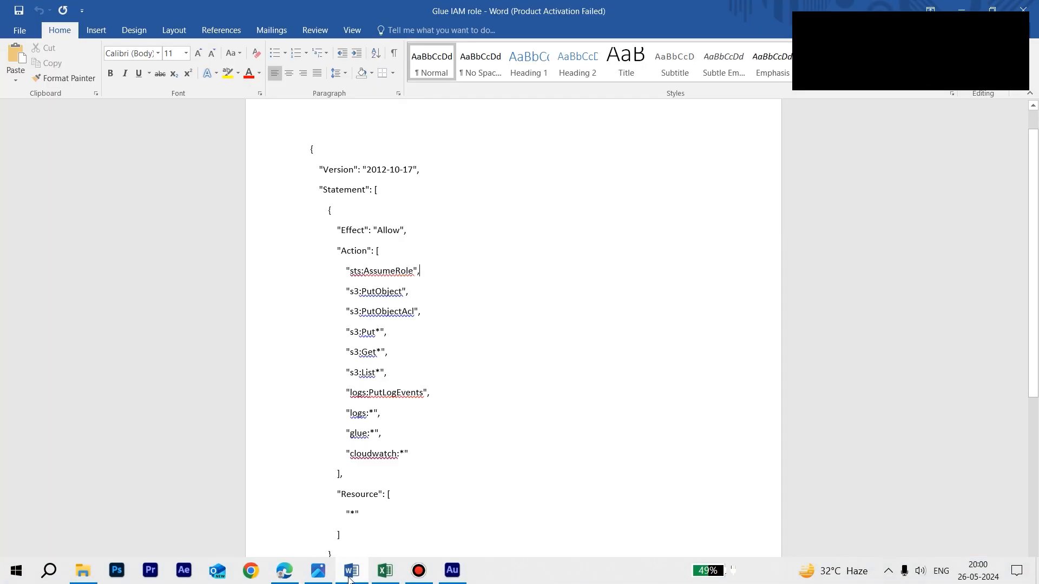
click(351, 572)
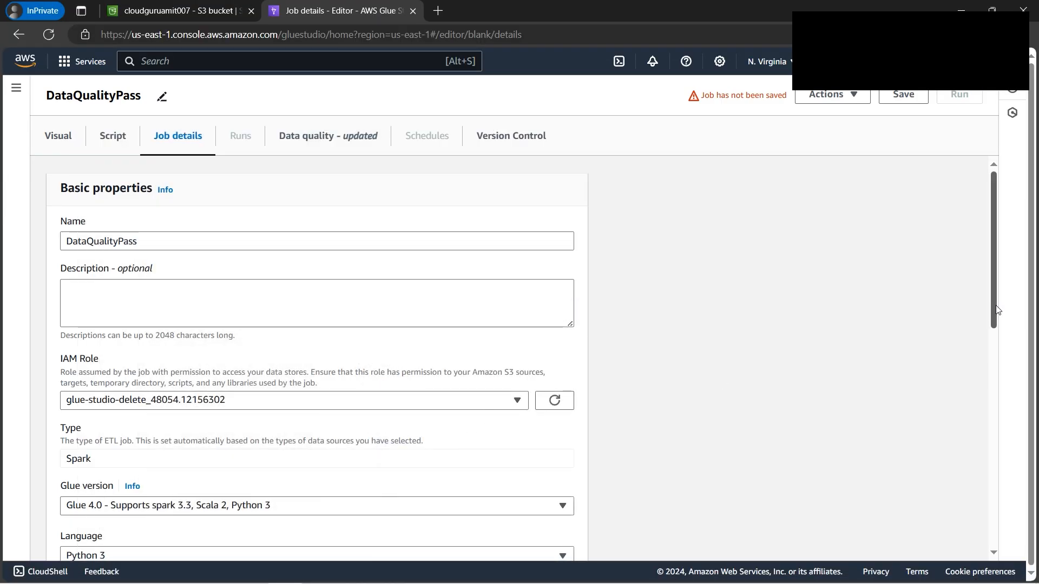
Look over the available worker types without changing G 1X, and set the requested number of workers to 2
drag(998, 309, 993, 377)
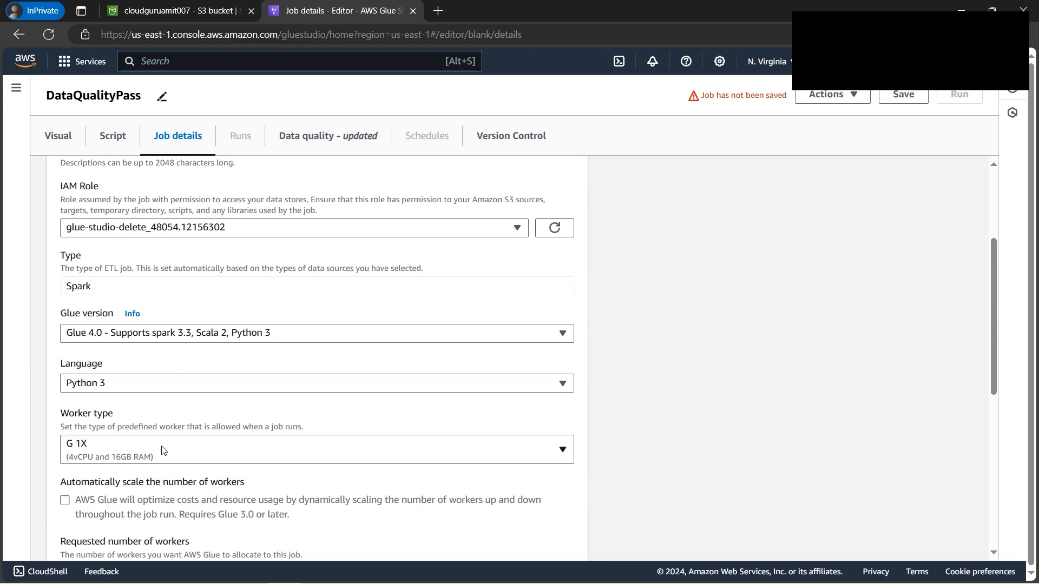
drag(61, 413, 124, 415)
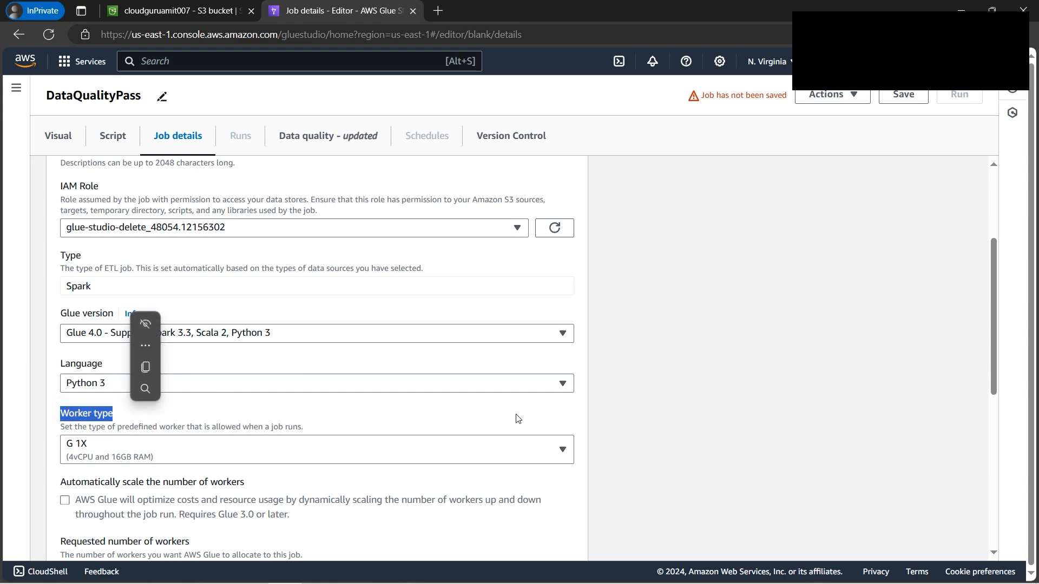
click(552, 448)
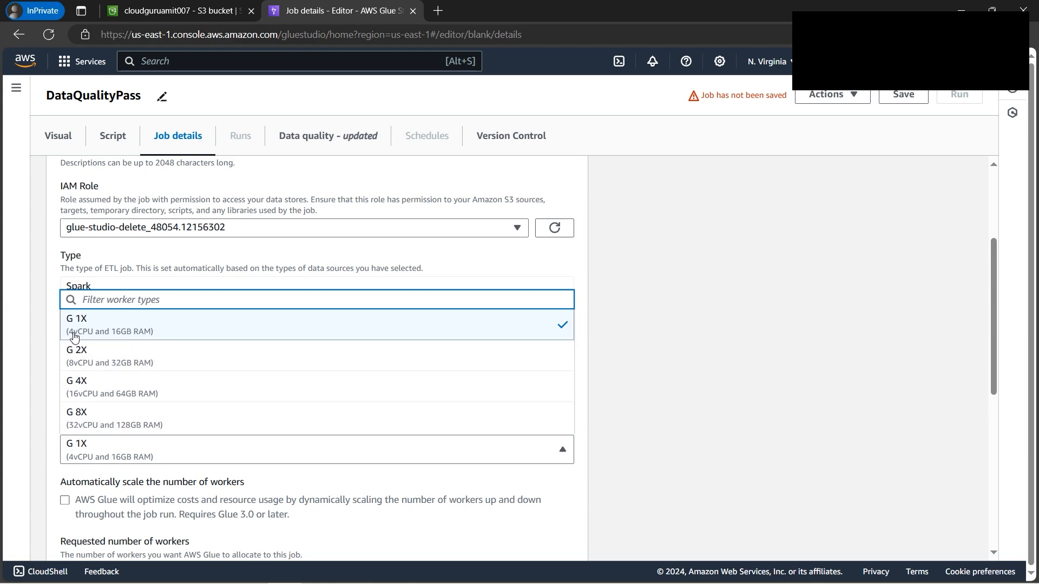
click(44, 346)
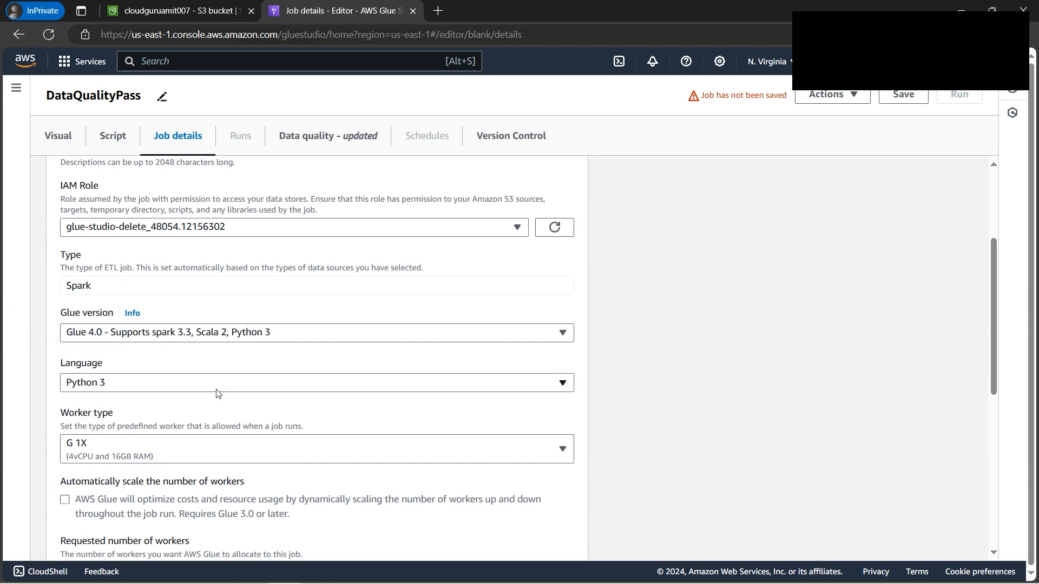
scroll(217, 393, down, 2)
drag(84, 439, 59, 438)
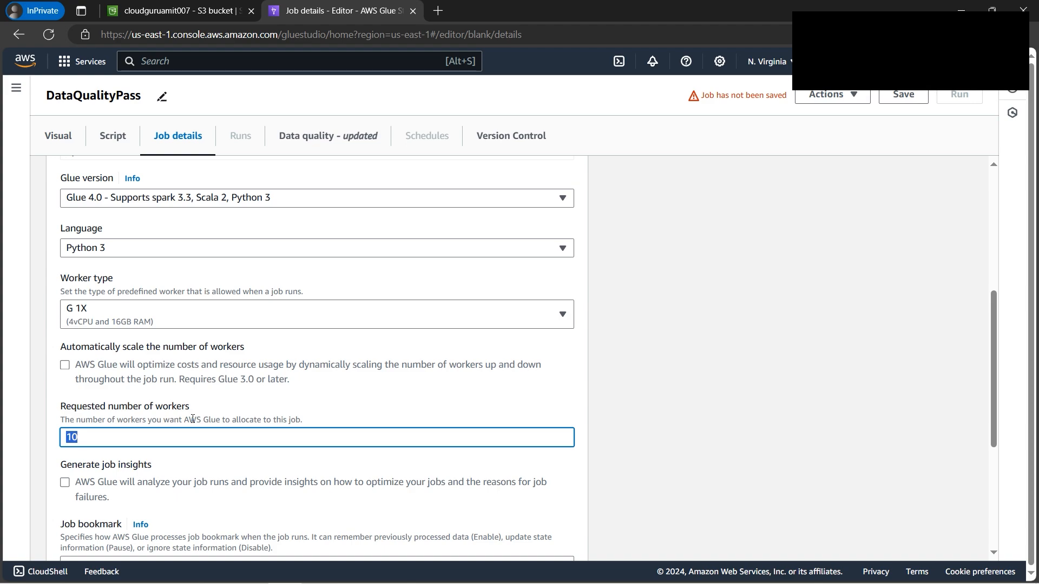
text(2)
click(651, 359)
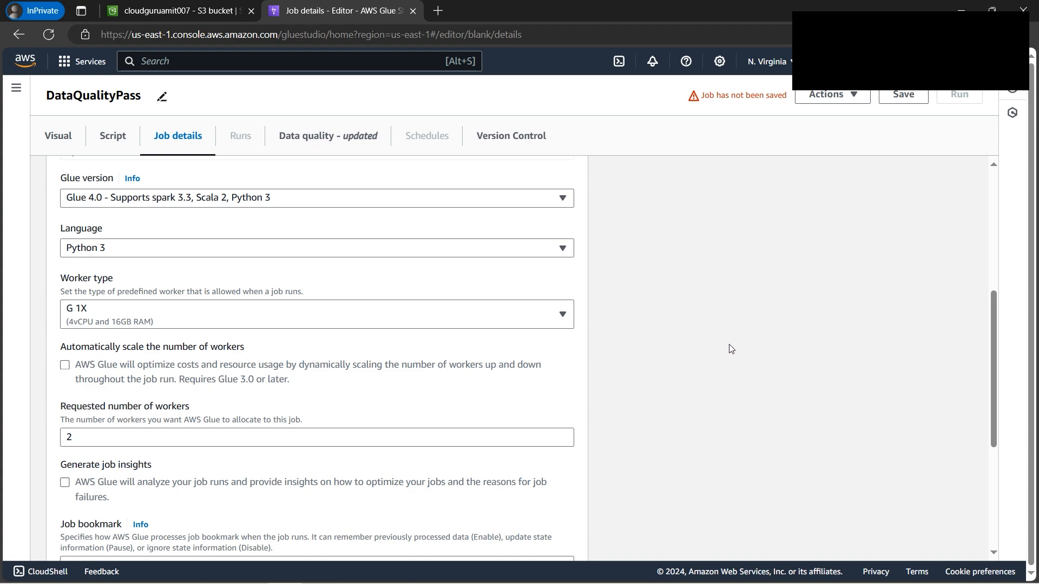
Set the job's number of retries to 1 and save the DataQualityPass job
scroll(720, 347, down, 5)
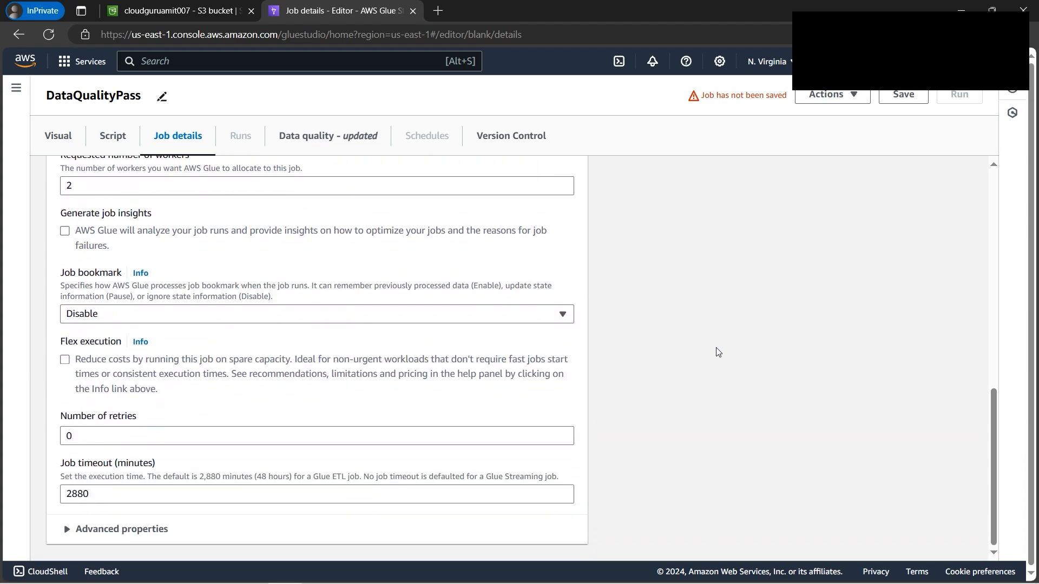
double_click(92, 427)
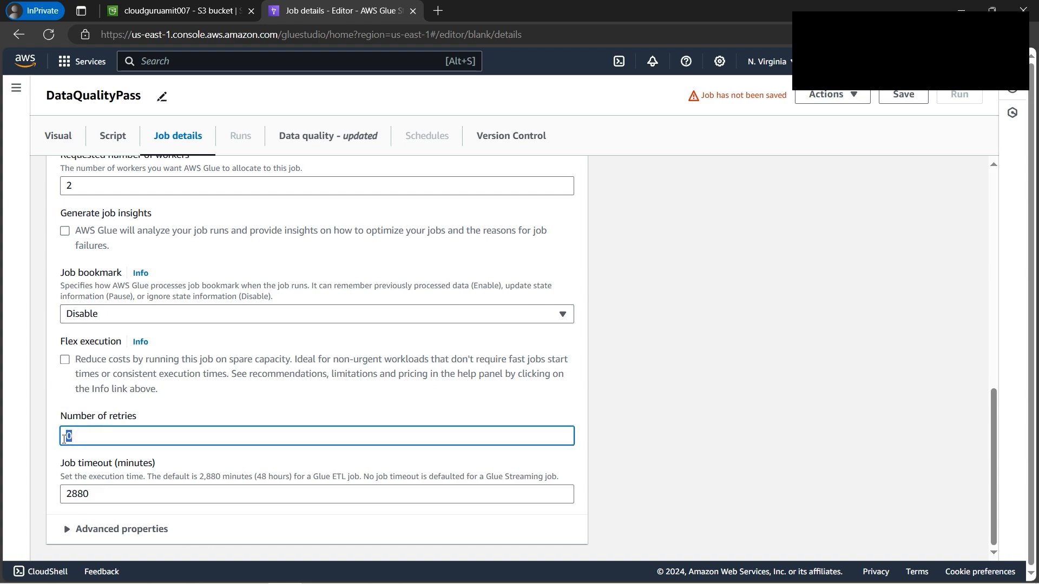
text(1)
click(796, 389)
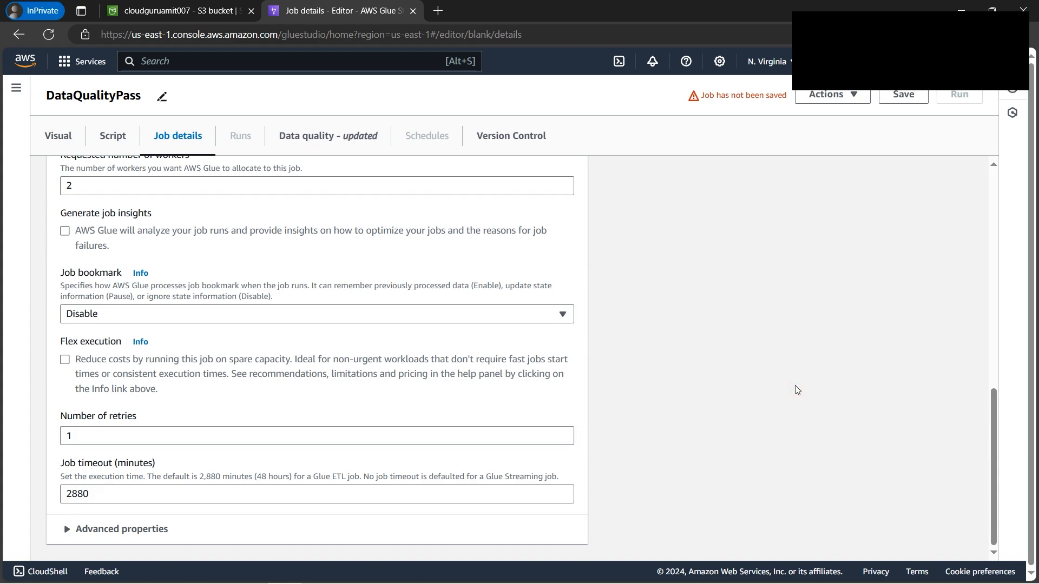
scroll(907, 235, up, 10)
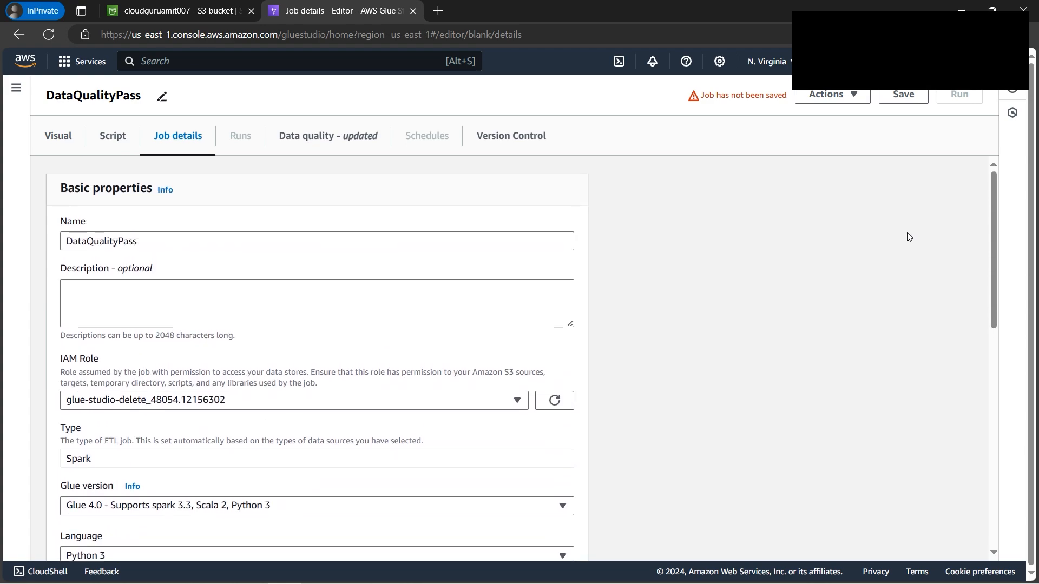
click(903, 95)
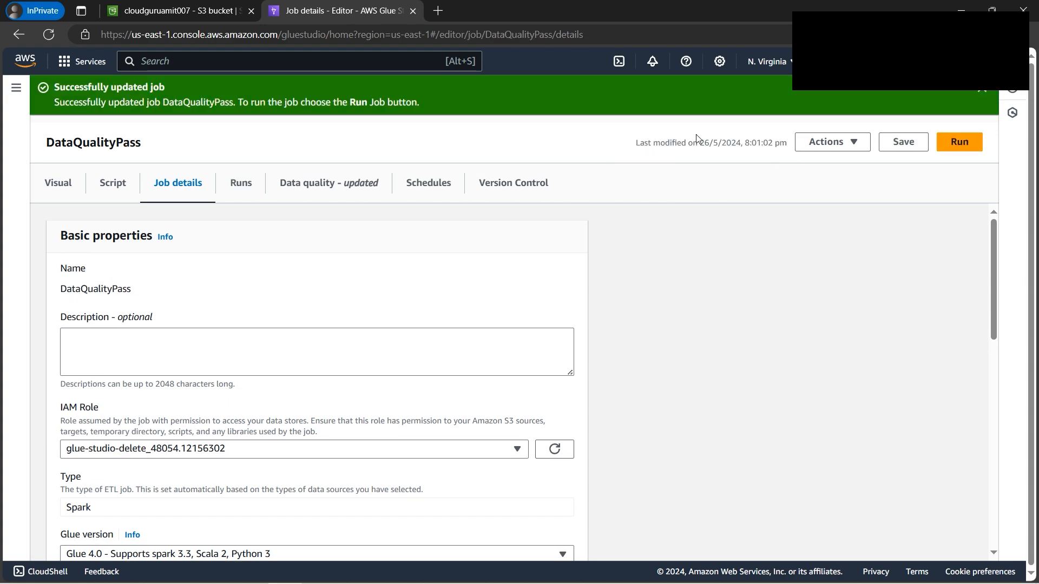
Run the DataQualityPass job and open its run details, glancing at the Hands-on Agenda image in the photo viewer meanwhile
click(983, 90)
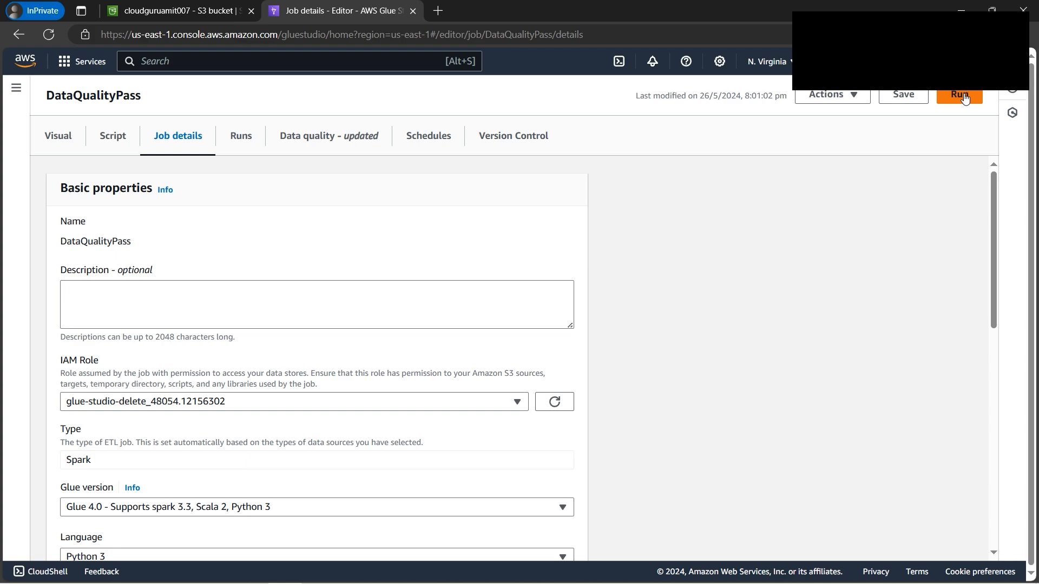
click(960, 96)
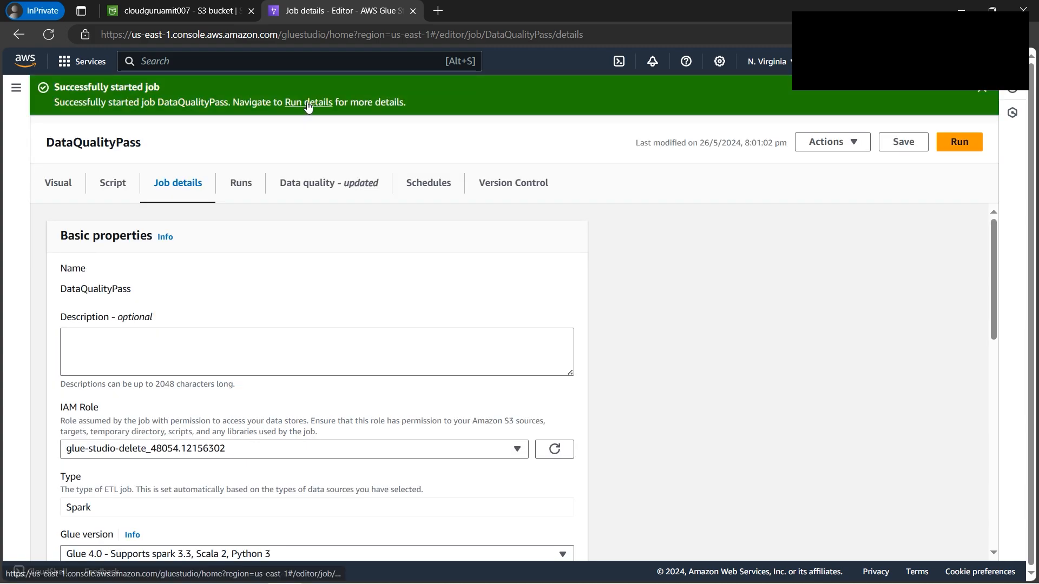
click(304, 102)
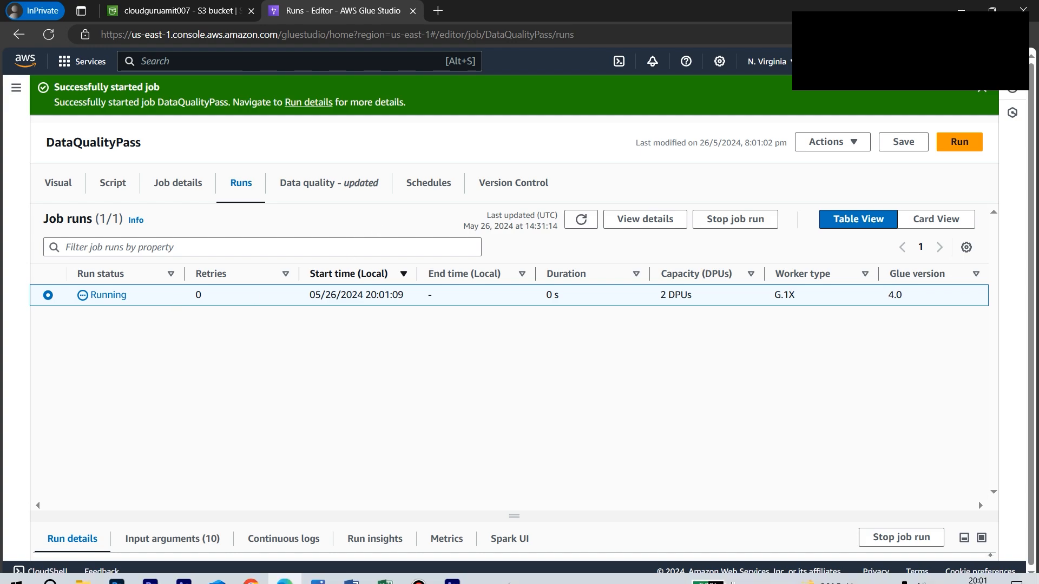
click(327, 576)
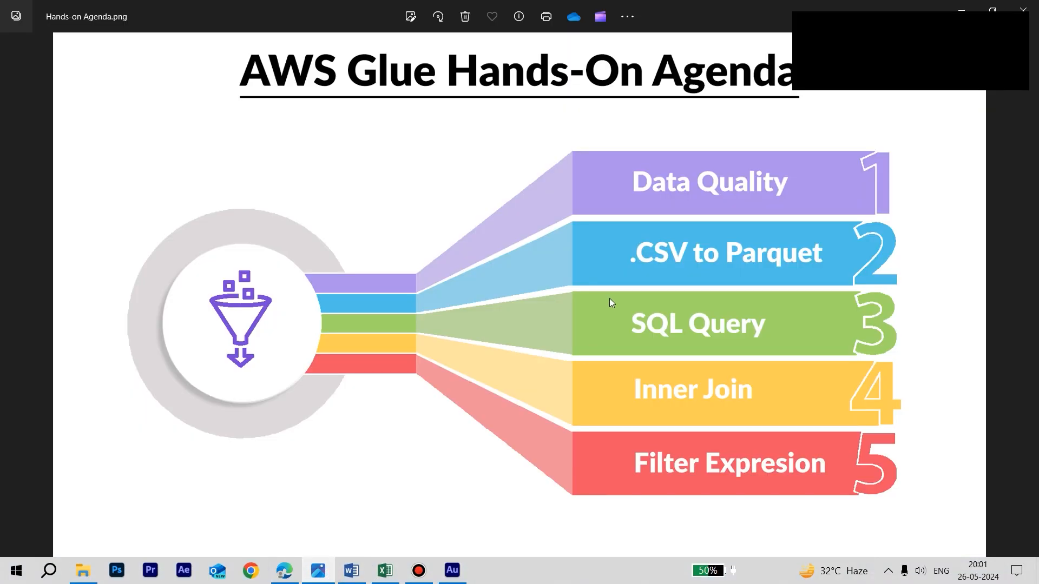
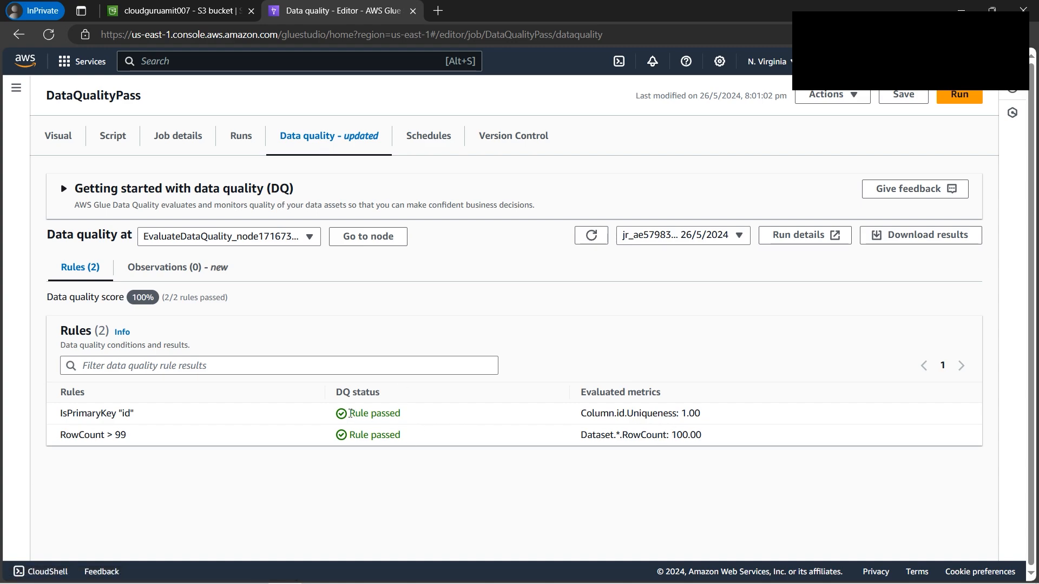
Examine the data quality results, comparing status and evaluated metrics for the IsPrimaryKey "id" and RowCount > 99 rules
drag(350, 413, 410, 415)
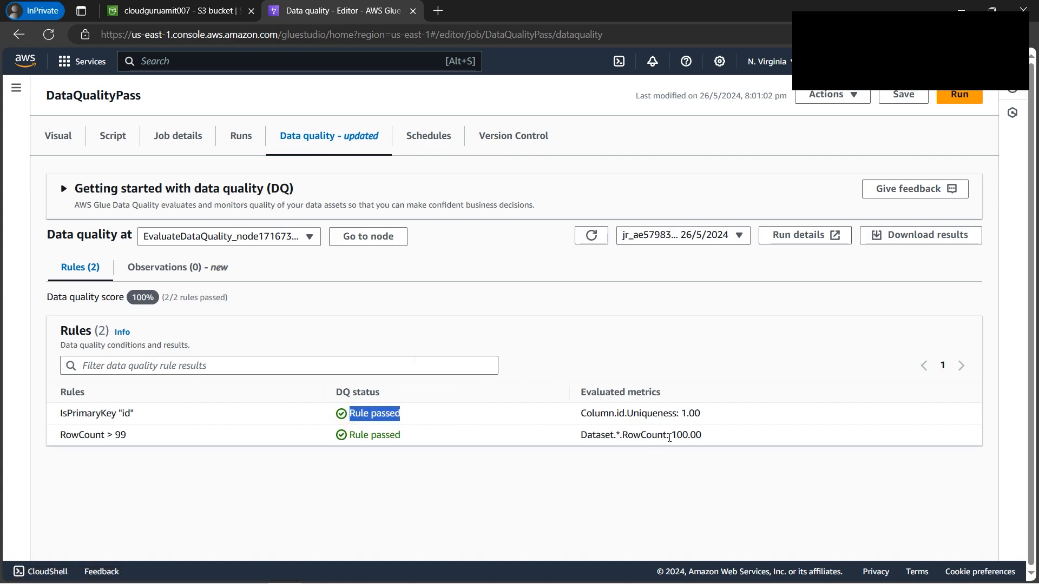
drag(622, 434, 704, 436)
click(508, 451)
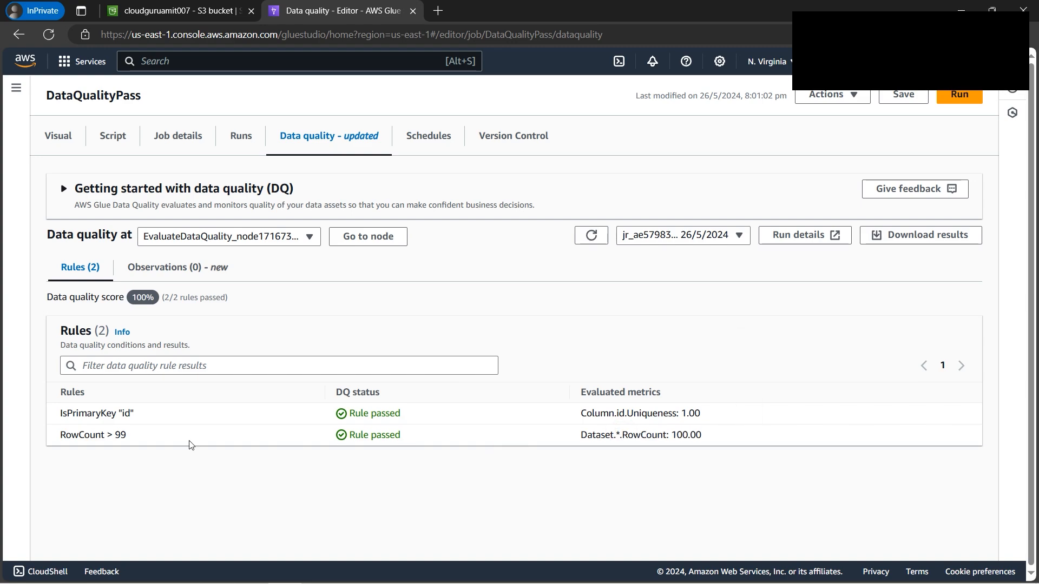
drag(126, 435, 56, 434)
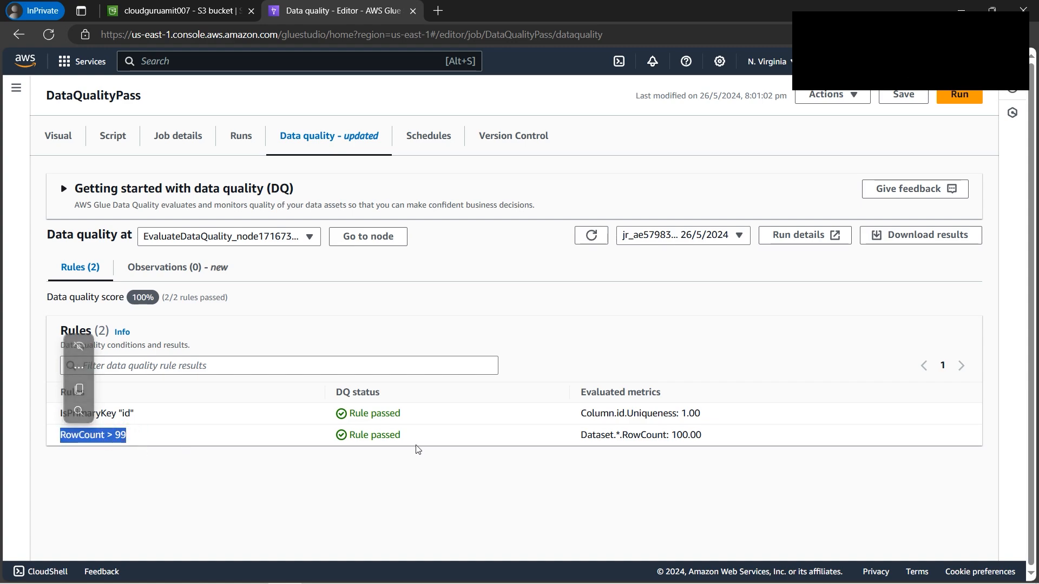
drag(670, 435, 702, 434)
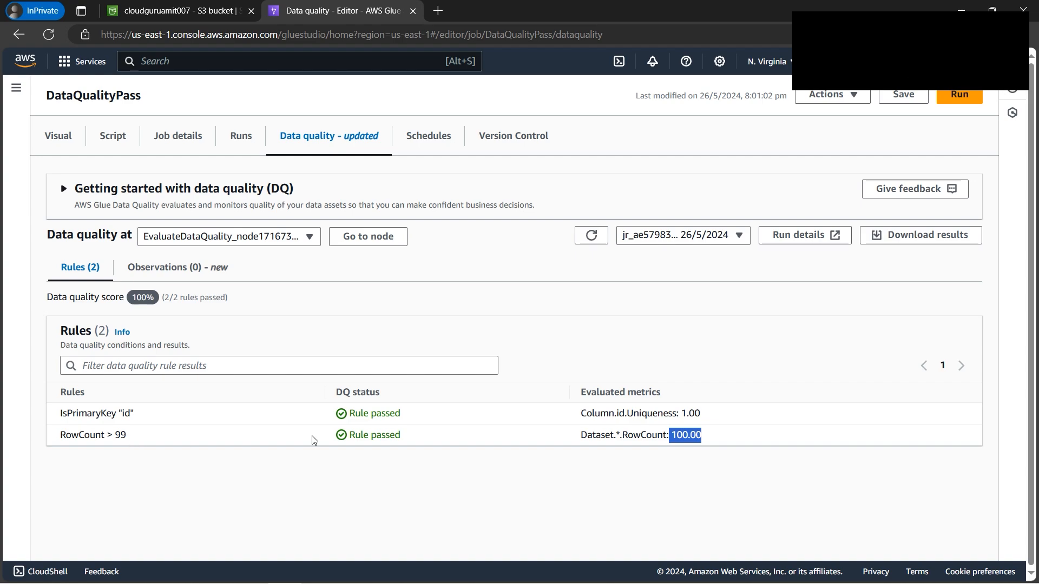
triple_click(413, 436)
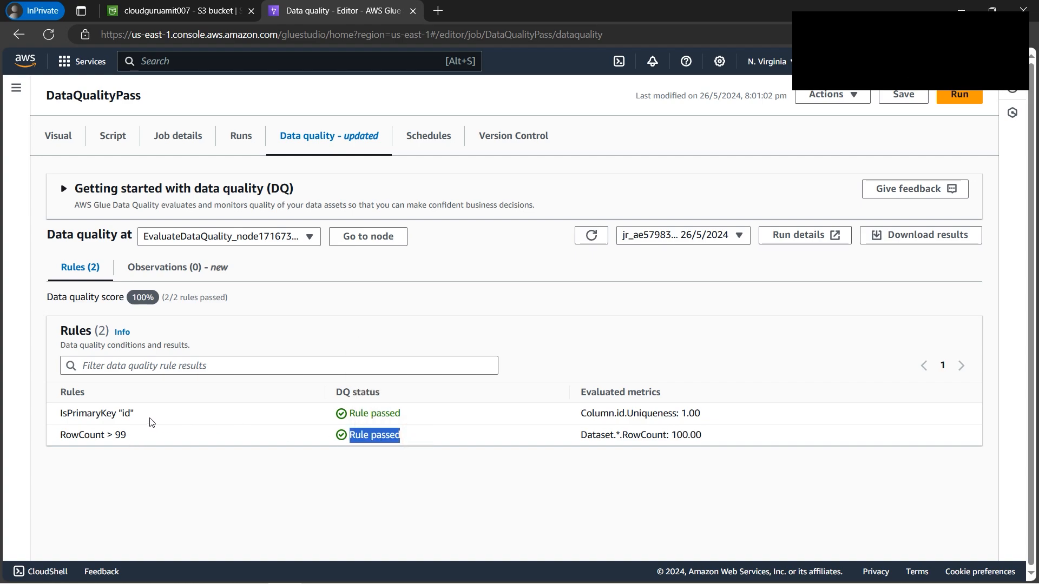
drag(124, 413, 131, 413)
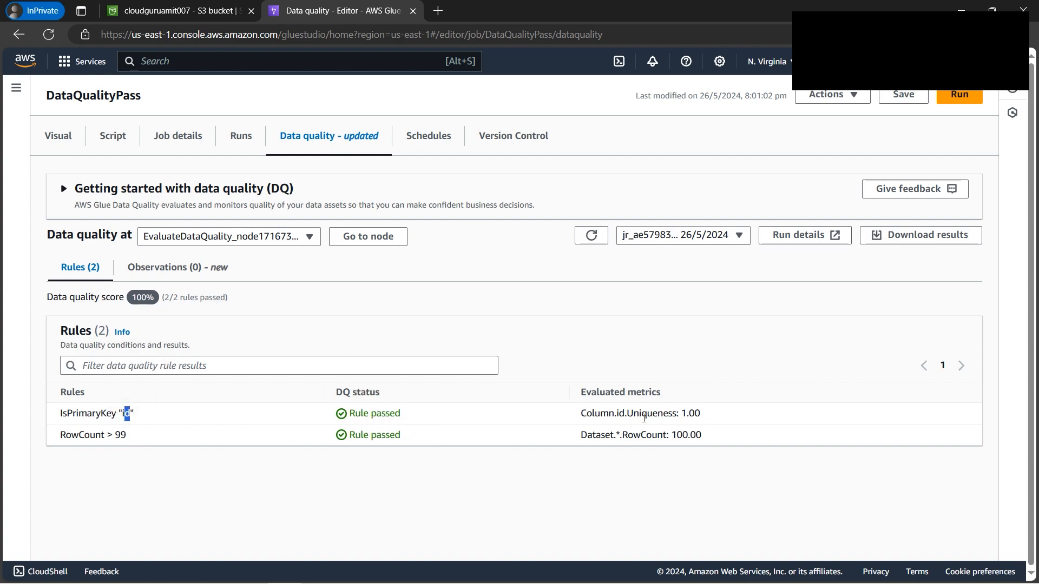
drag(669, 413, 703, 415)
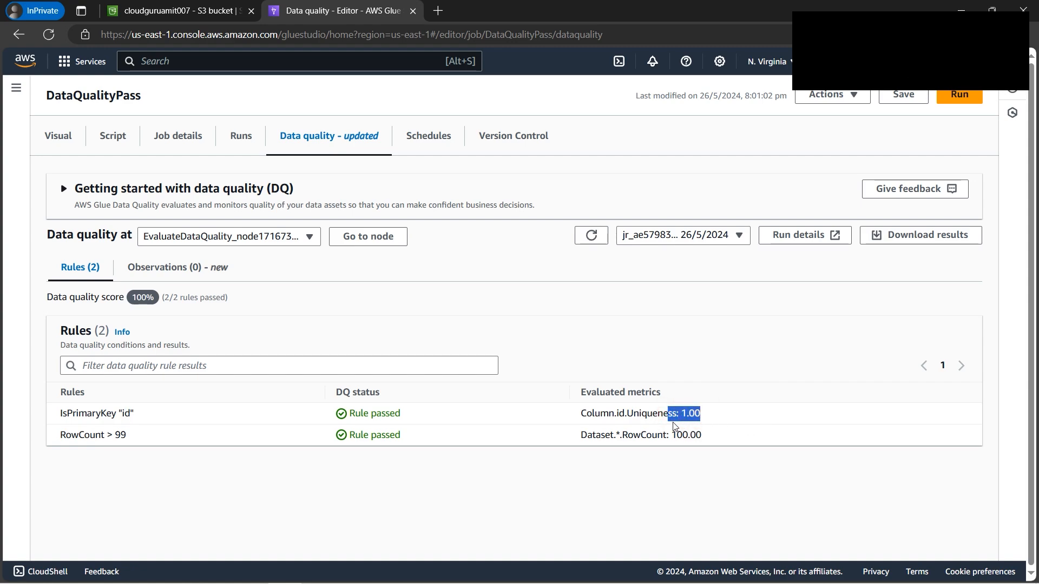
click(411, 420)
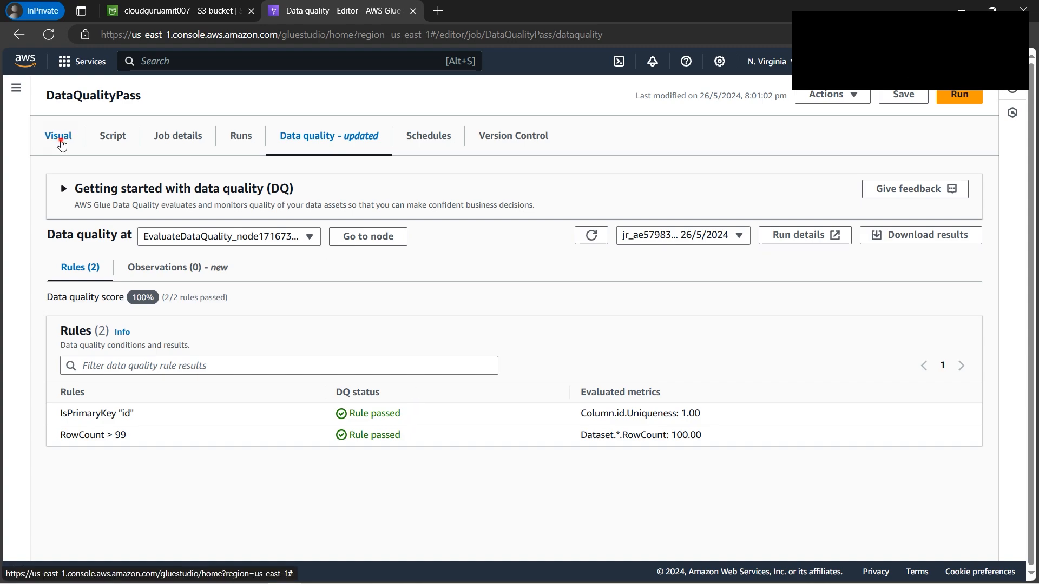
Revisit the job's visual graph and Evaluate Data Quality ruleset, and create a new blank visual ETL job
click(59, 136)
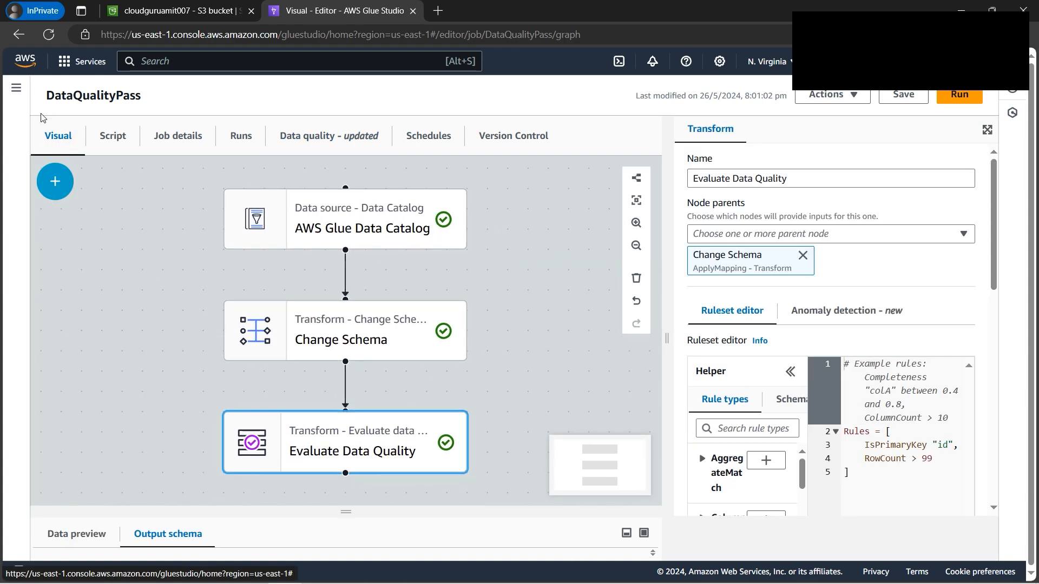
click(21, 98)
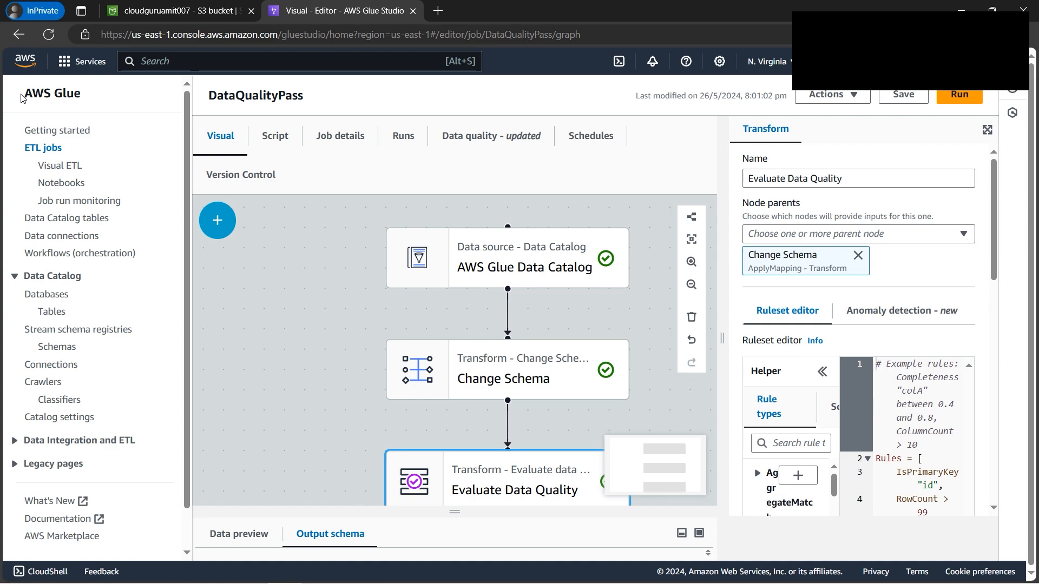
scroll(346, 359, down, 1)
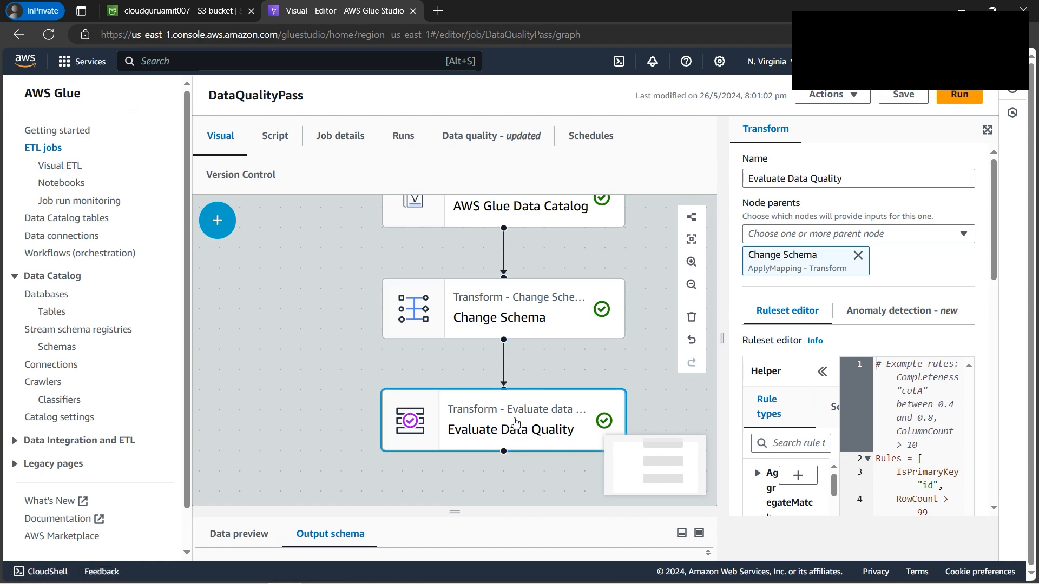
drag(665, 386, 592, 388)
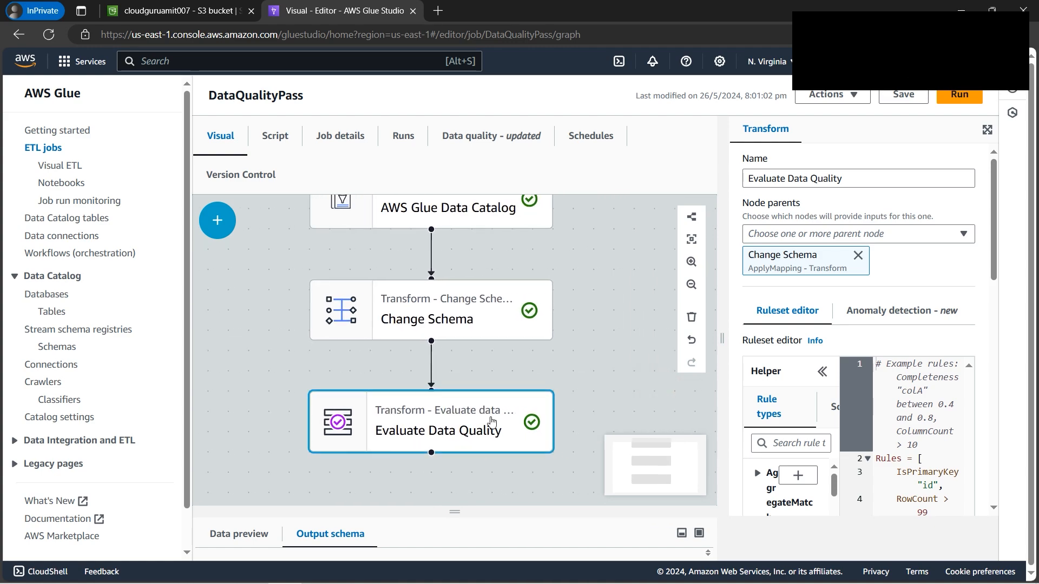
click(933, 473)
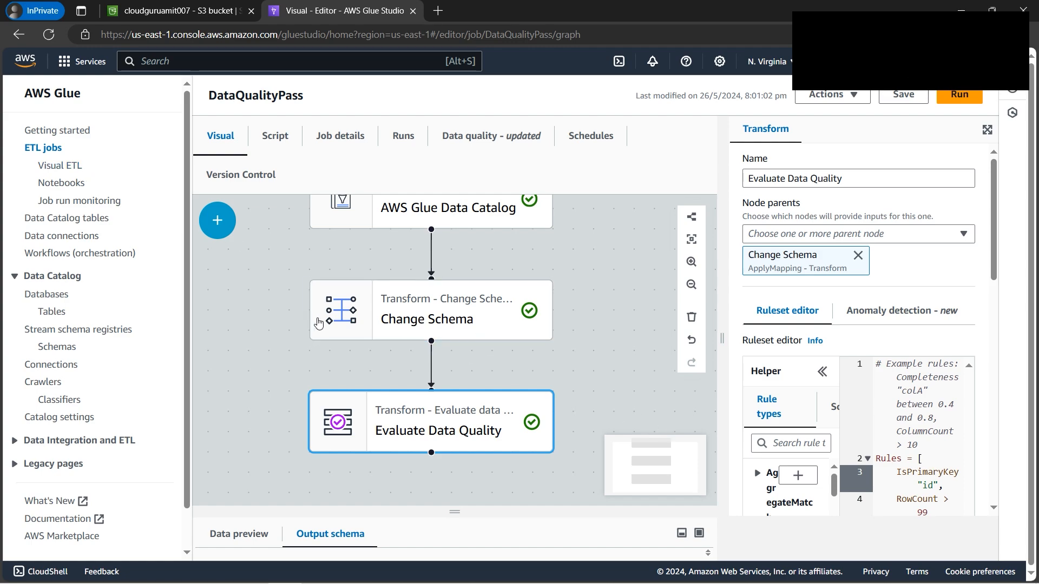
click(54, 172)
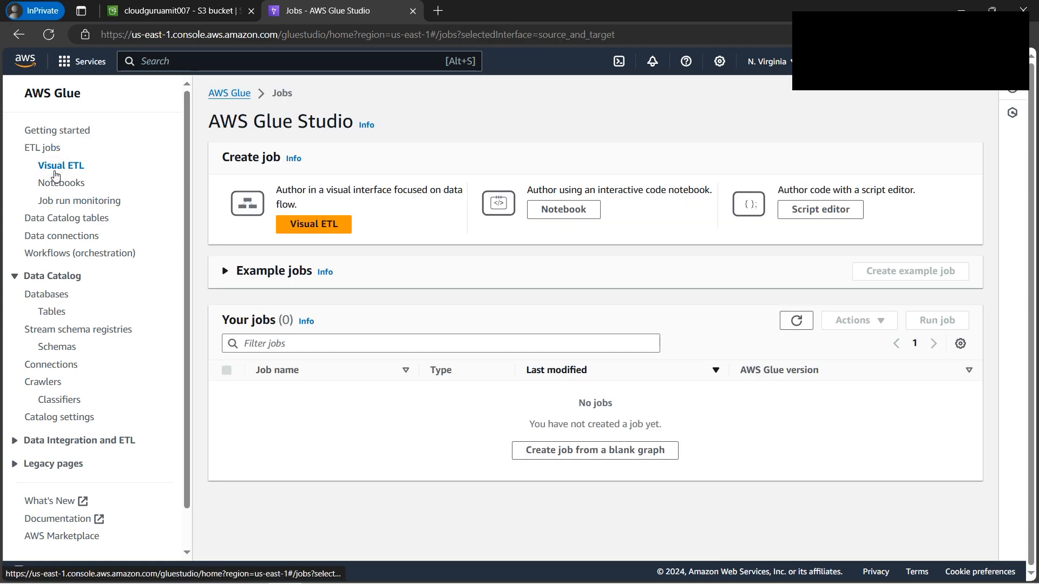
click(323, 229)
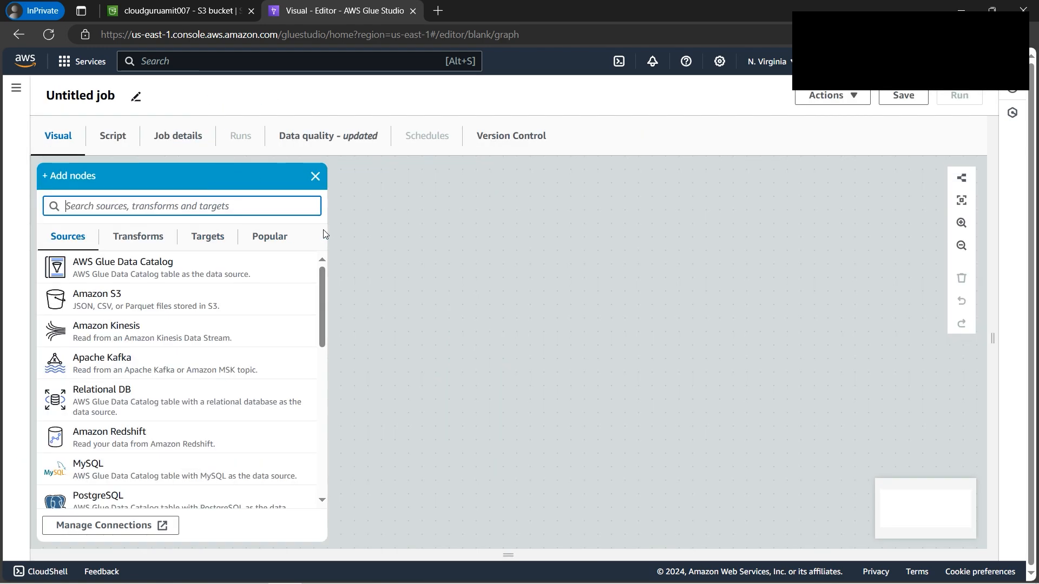
Add an AWS Glue Data Catalog source that reads the company_csv table from the cloudguruamitdb database
click(174, 280)
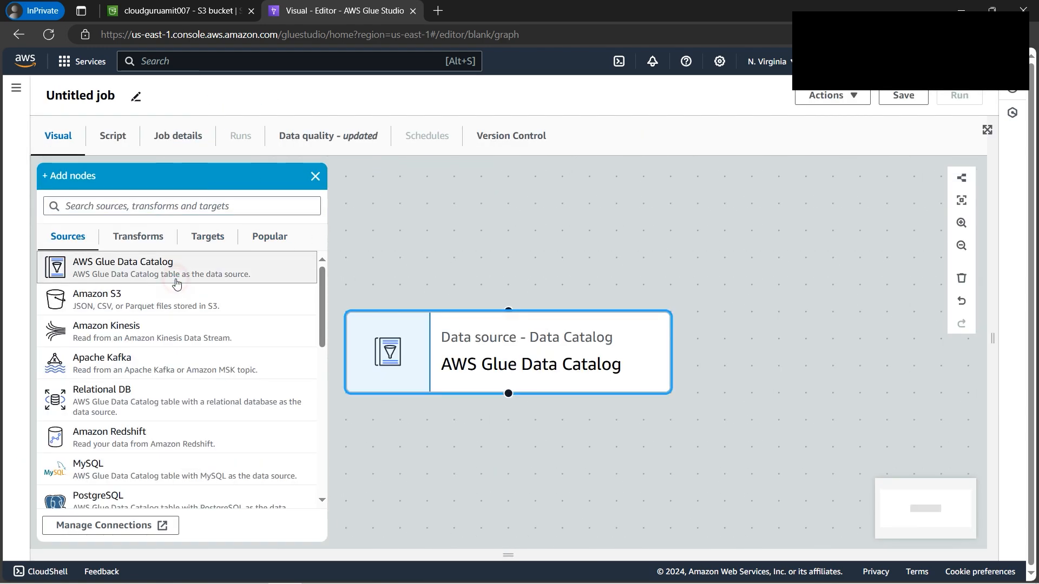
click(530, 354)
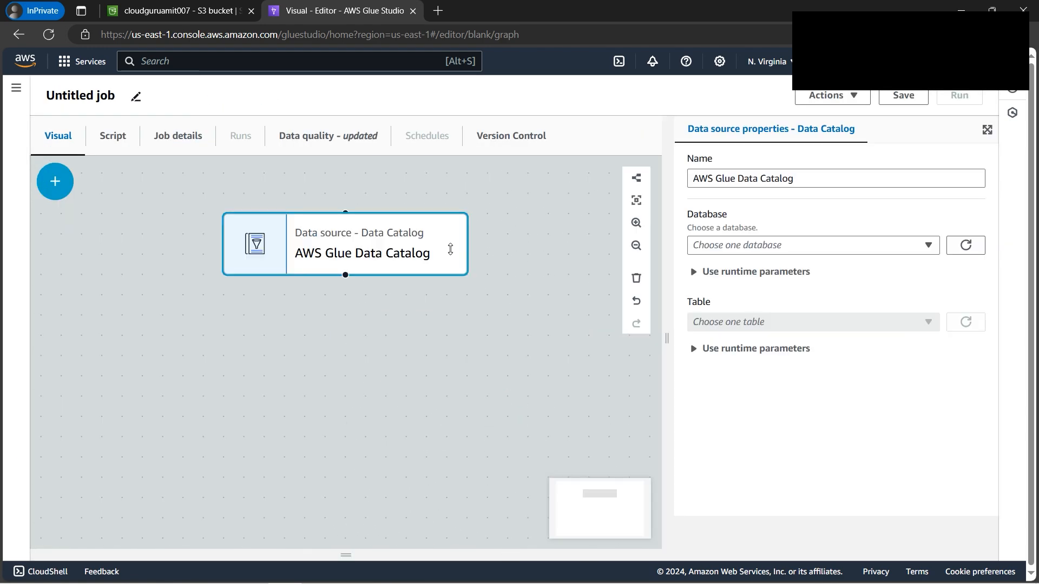
click(806, 249)
click(785, 283)
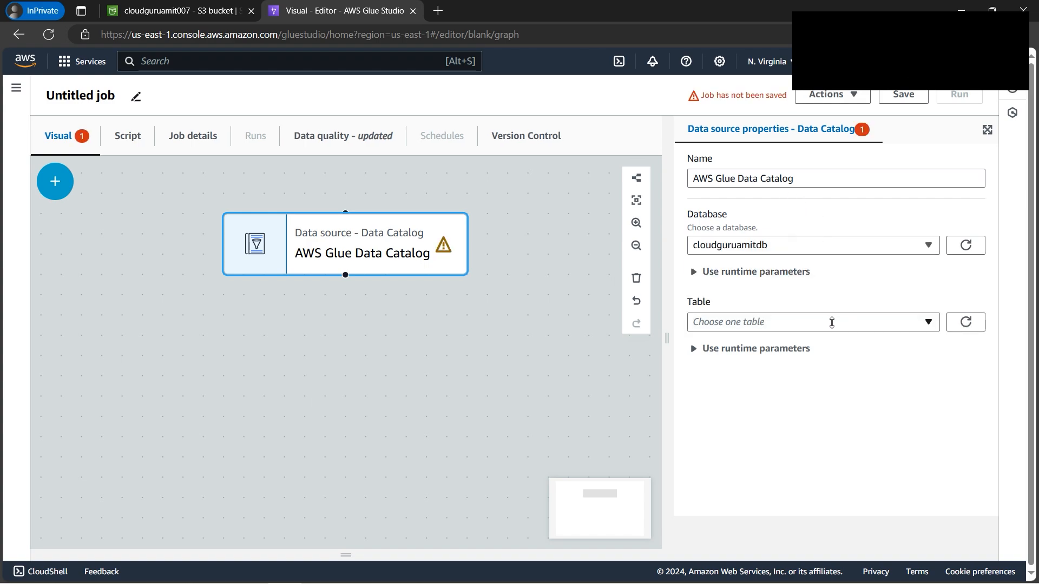
click(848, 324)
click(784, 300)
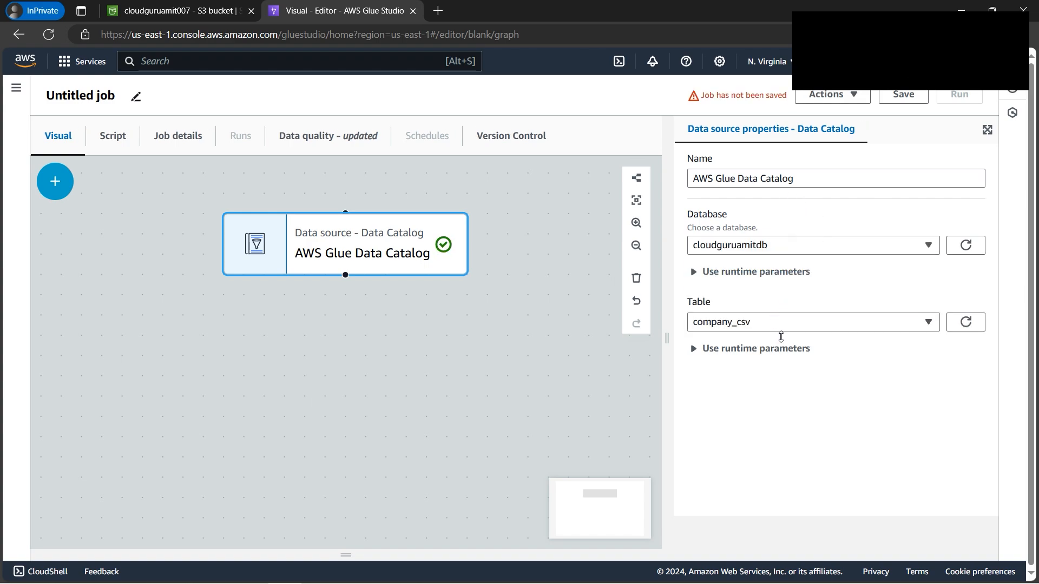
Add a Change Schema transform after the Data Catalog source and rename the organization id target key to id
click(54, 181)
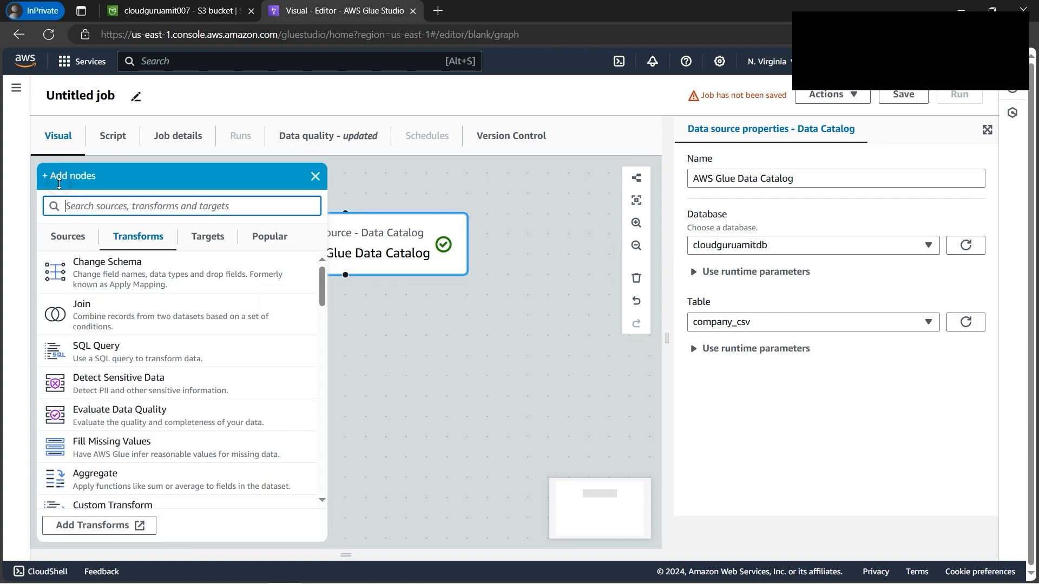
click(143, 278)
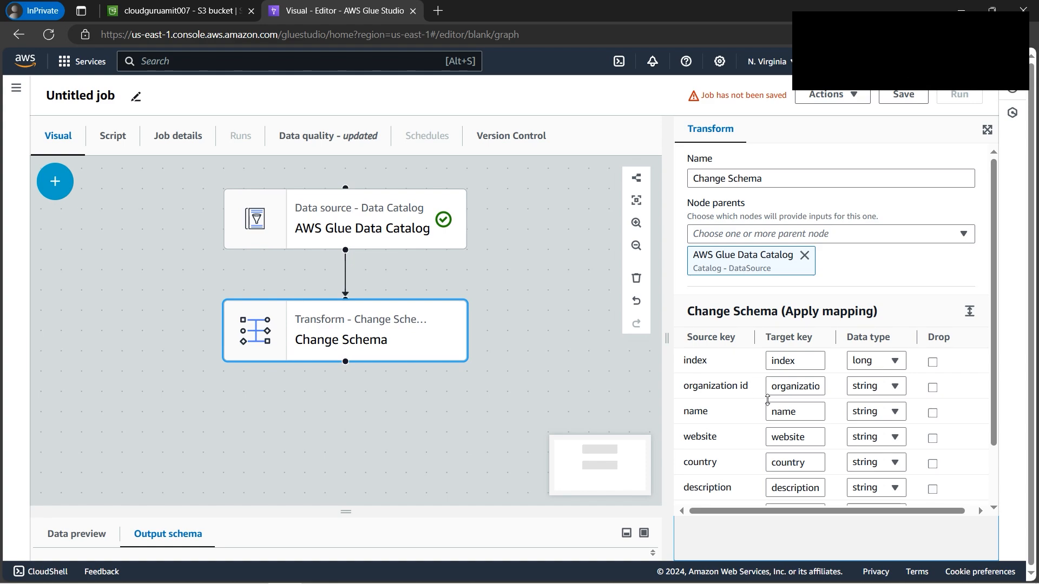
click(811, 386)
key(ctrl+a)
text(id)
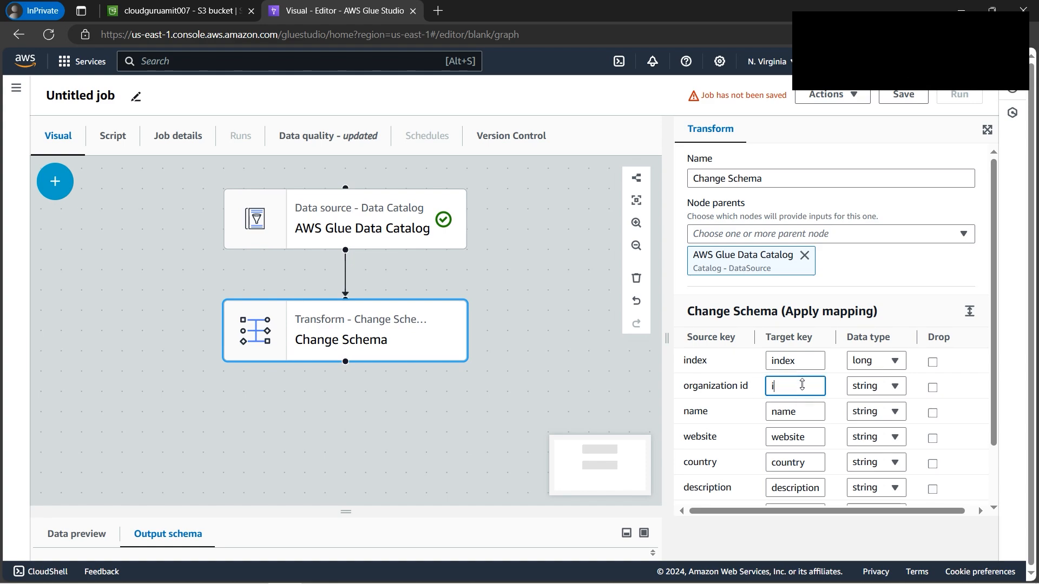
Remove the spaces from the target key of the number of employees column
scroll(834, 500, down, 2)
click(803, 496)
key(BackSpace)
click(817, 497)
key(BackSpace)
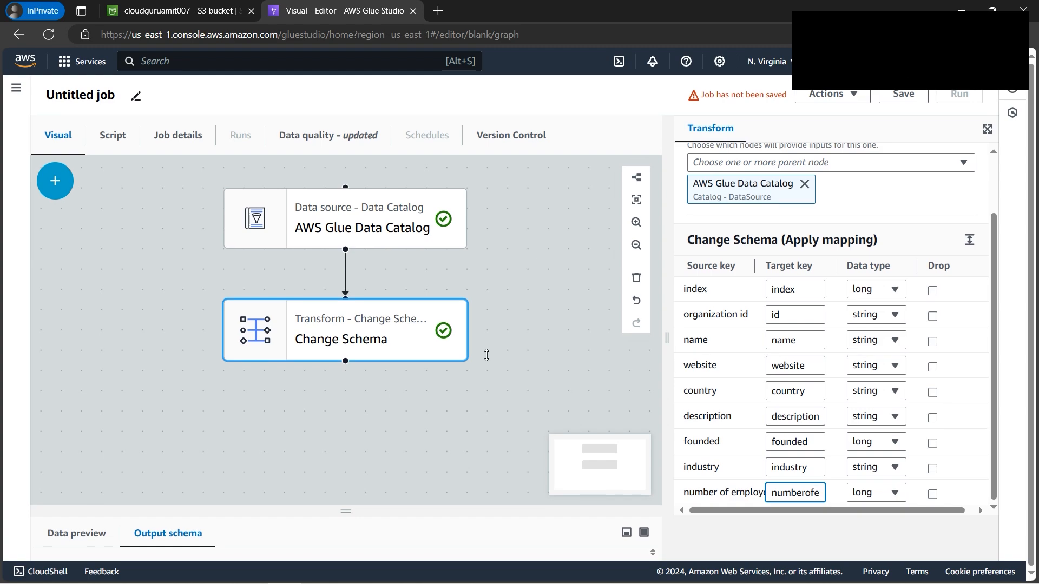
Add an Evaluate Data Quality transform after Change Schema and insert a RowCount rule into its ruleset
click(56, 181)
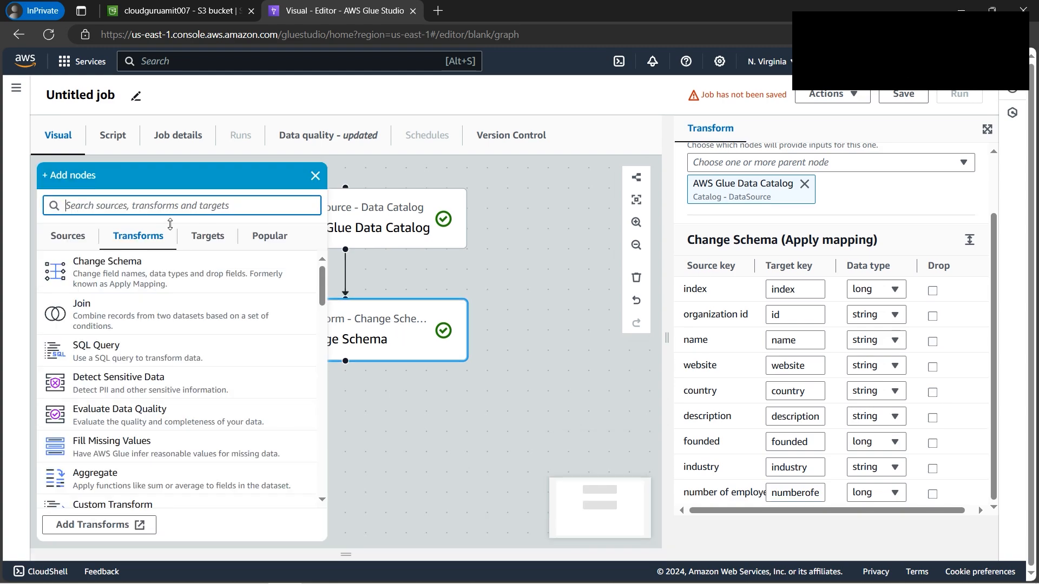
click(161, 409)
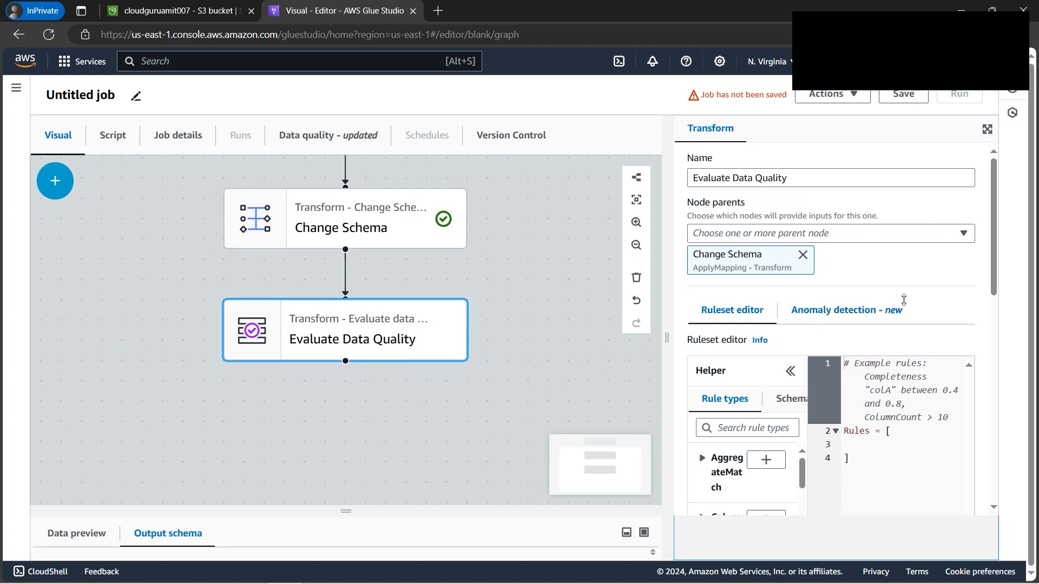
click(899, 445)
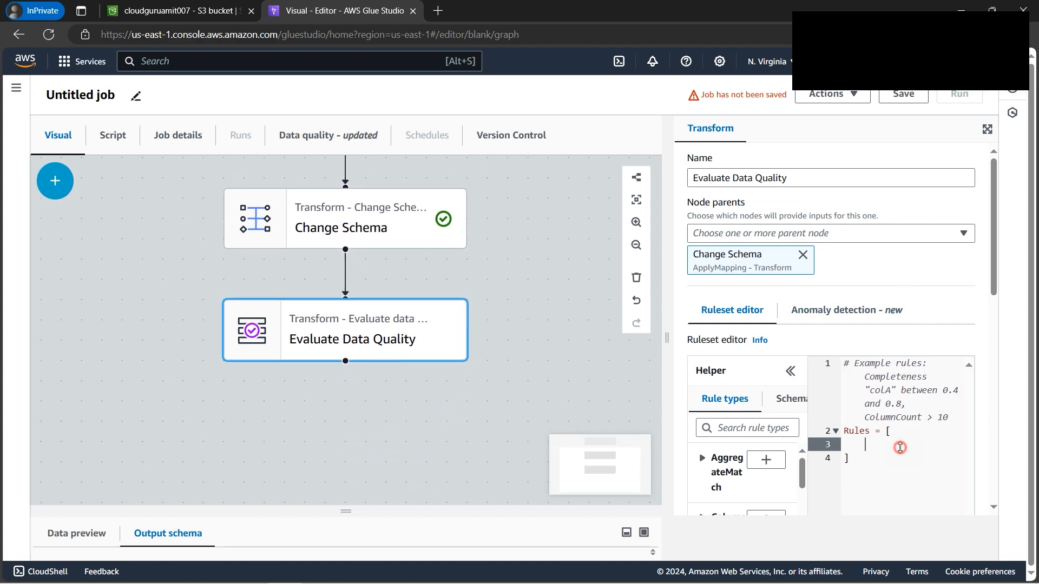
click(794, 425)
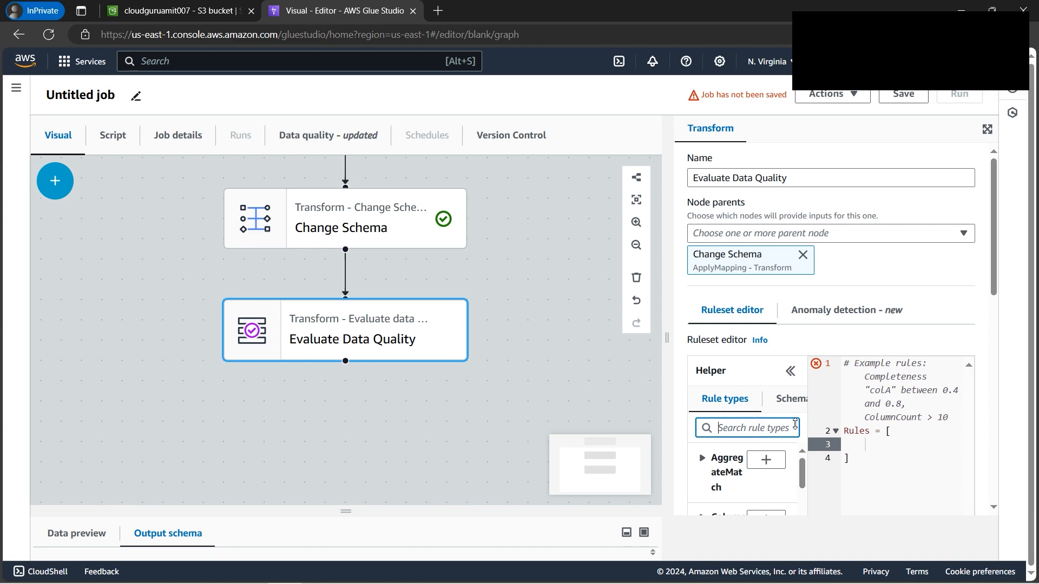
scroll(830, 432, down, 3)
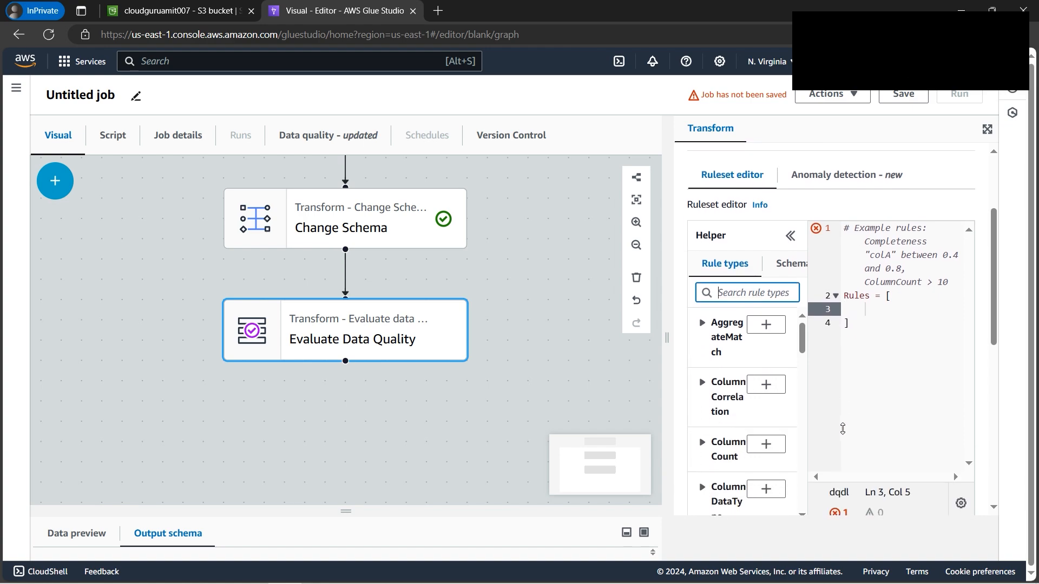
text(row)
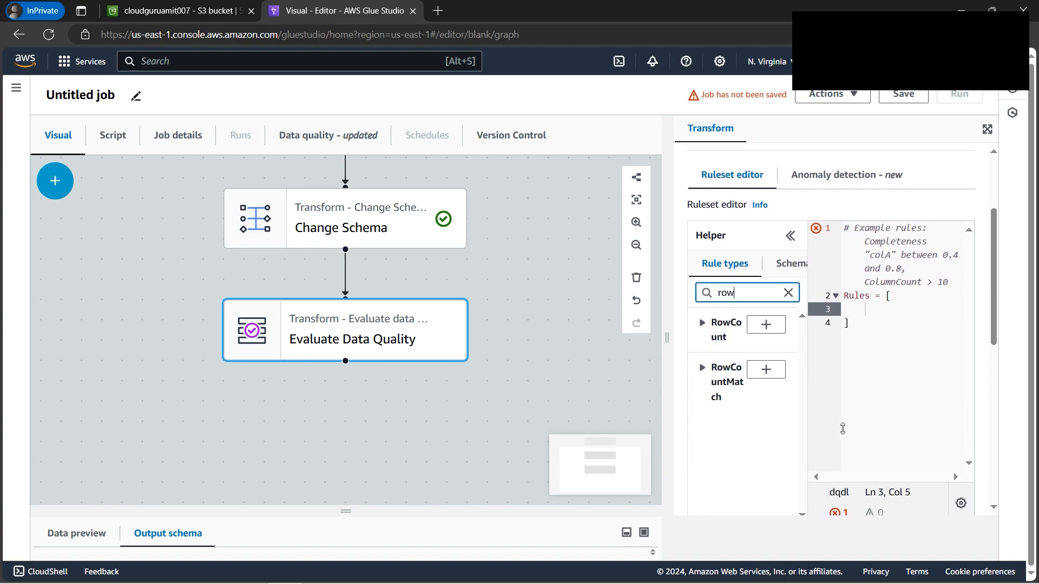
click(766, 324)
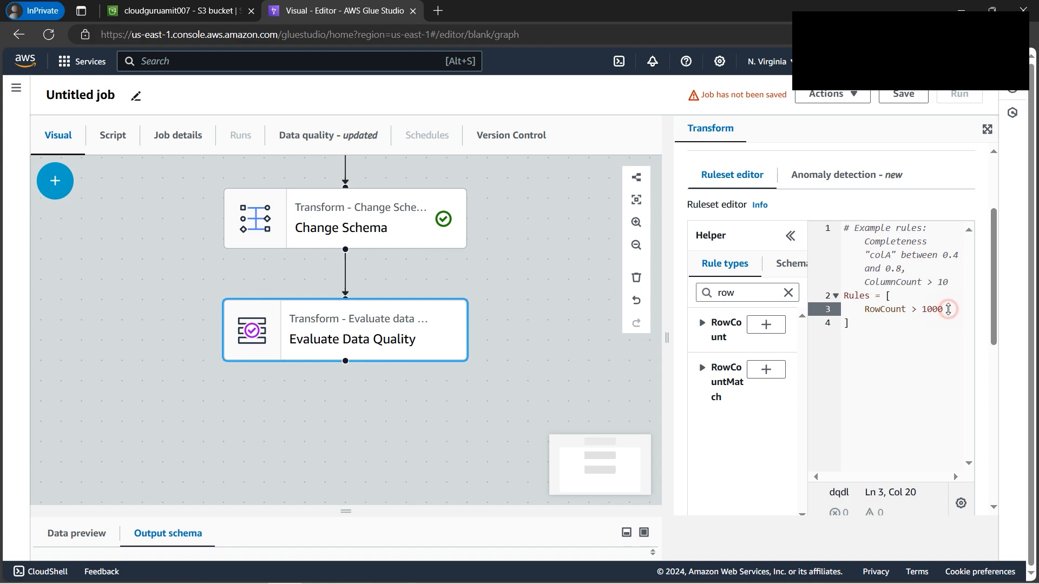
Set the RowCount rule's threshold to greater than 200
drag(944, 309, 927, 310)
key(BackSpace)
key(BackSpace)
text(200)
click(947, 339)
click(949, 307)
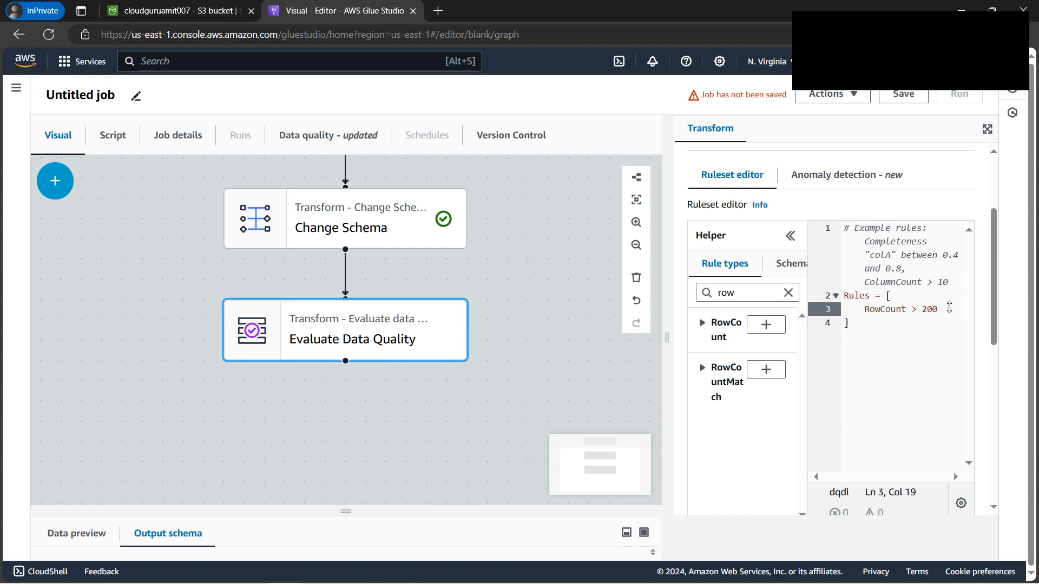
Add a ColumnExists rule on a new line after the RowCount rule, separated by a comma
text(,)
key(Return)
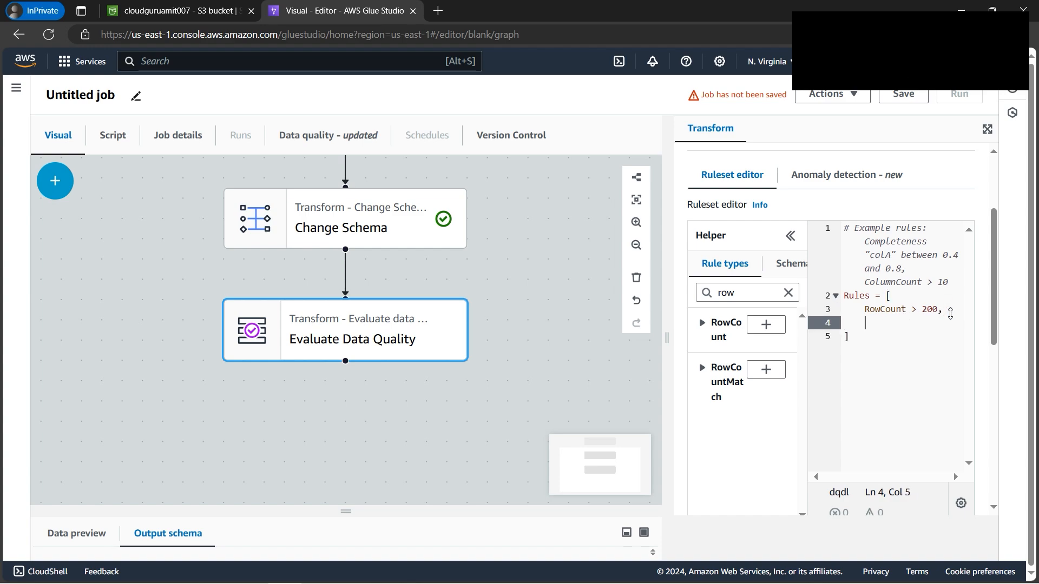
click(752, 299)
double_click(752, 299)
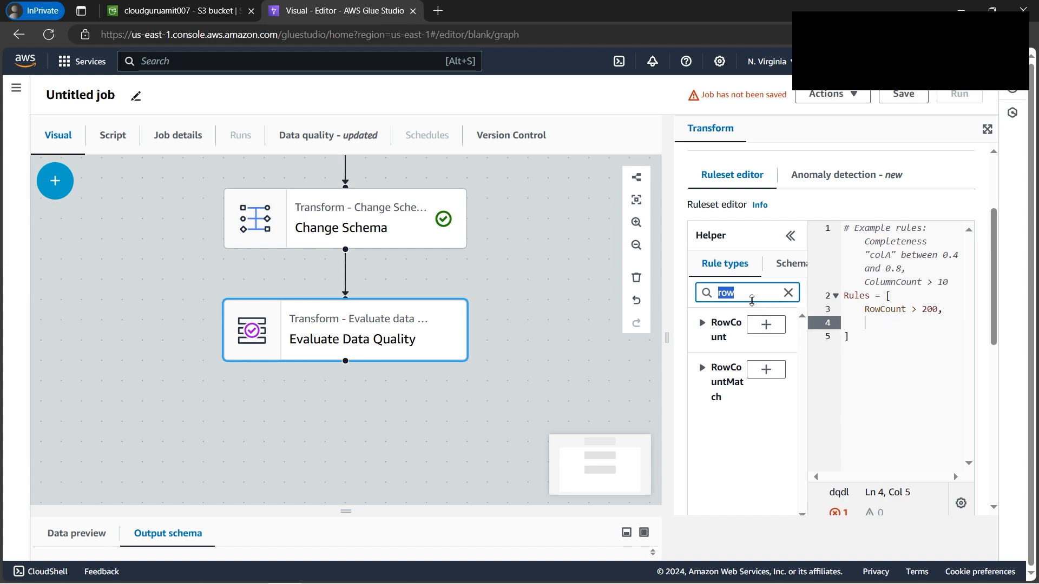
text(column)
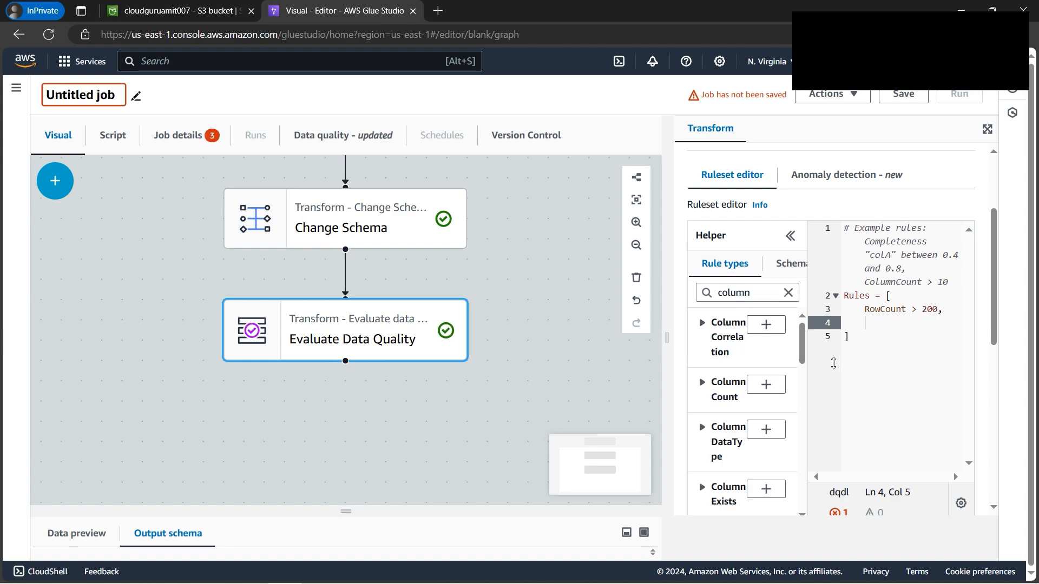
scroll(773, 373, down, 3)
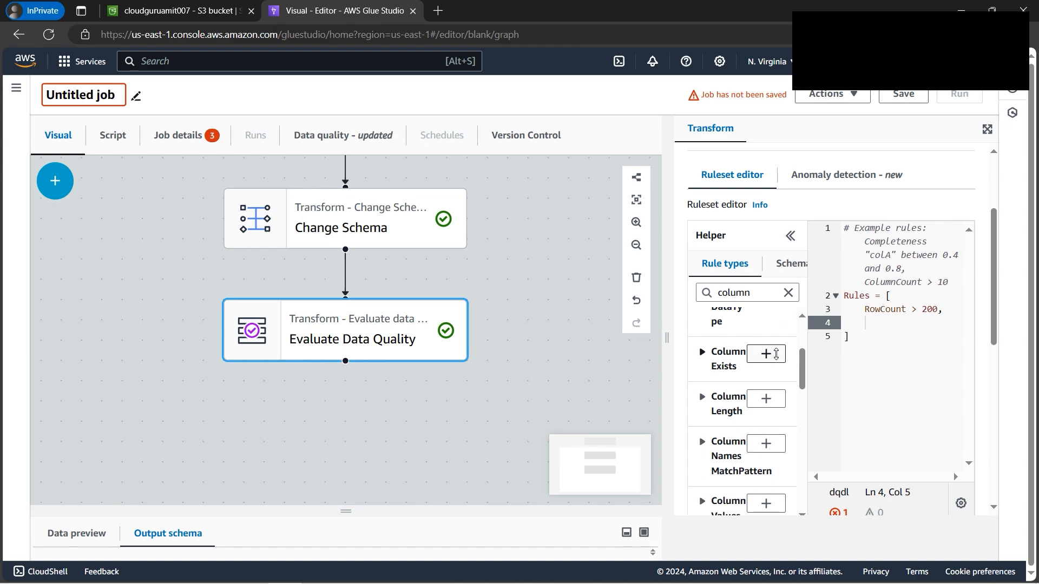
click(766, 354)
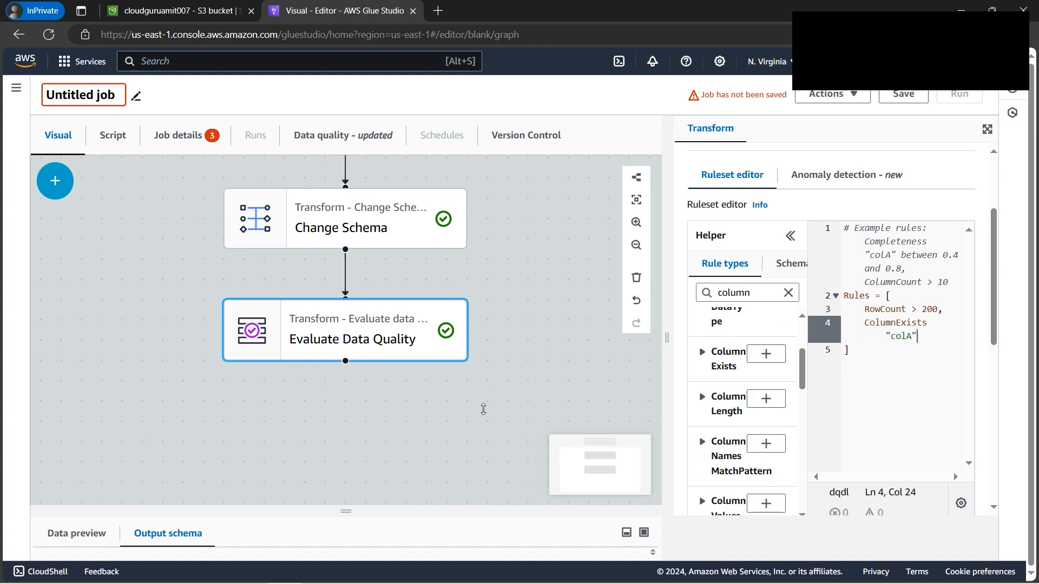
Switch to the Company workbook in Excel, check the column names in its header row, and return to AWS Glue Studio in the browser
click(419, 572)
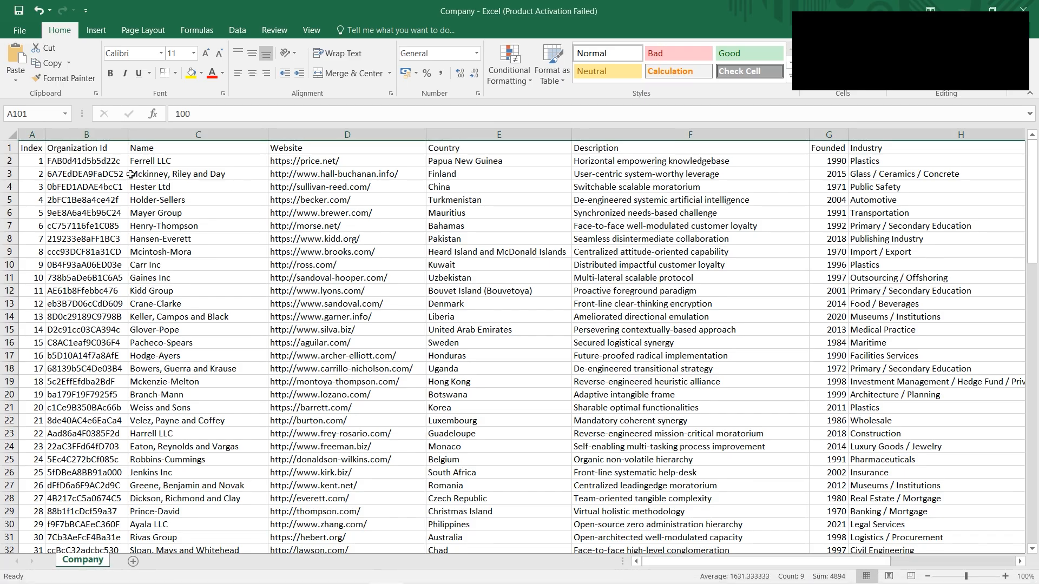
mouse_move(711, 561)
mouse_down()
mouse_move(722, 562)
mouse_move(690, 571)
mouse_move(790, 568)
mouse_move(725, 568)
mouse_up()
key(ctrl+Home)
key(shift+space)
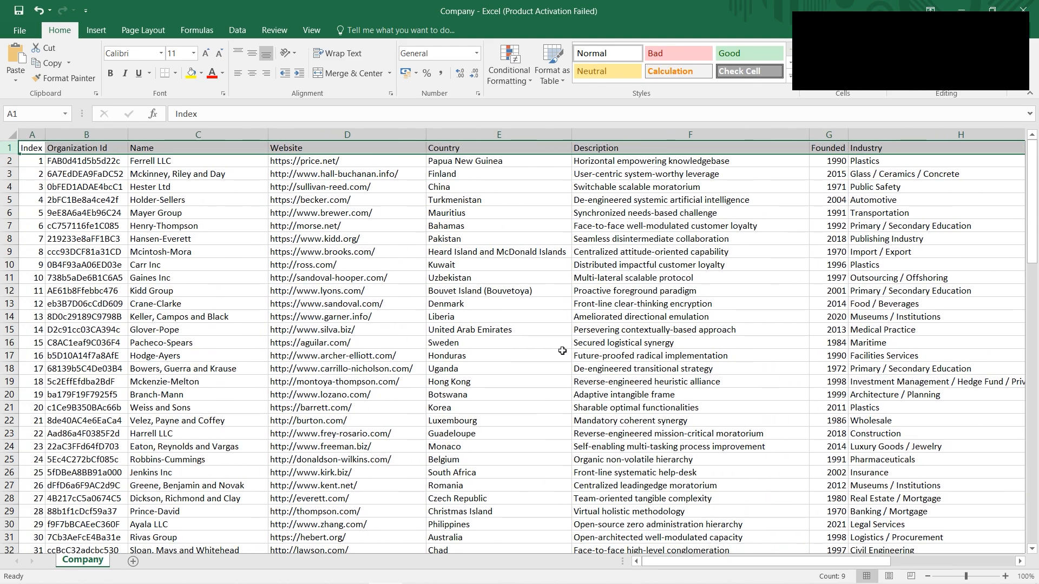
mouse_move(381, 569)
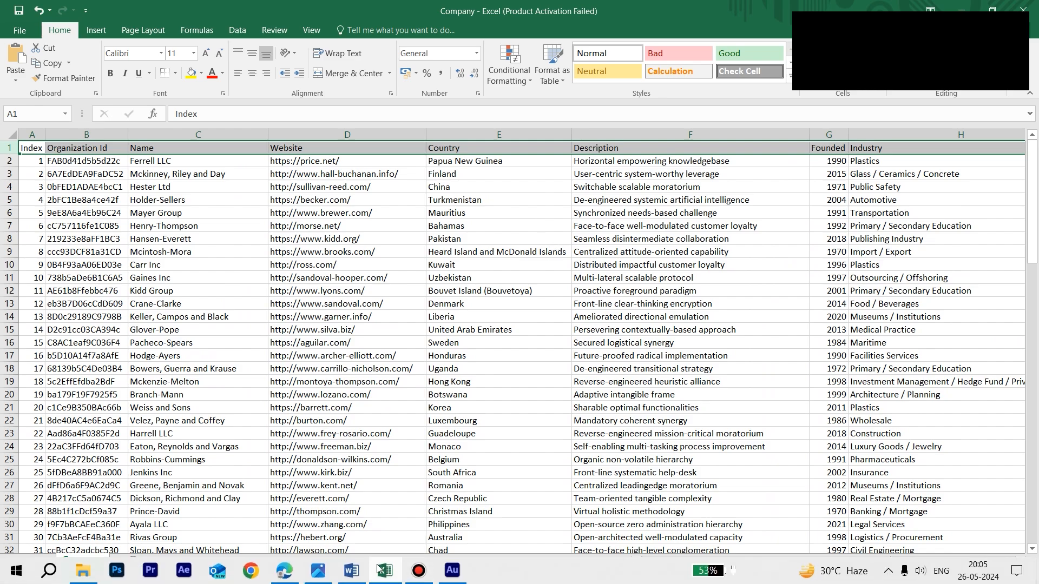
click(284, 571)
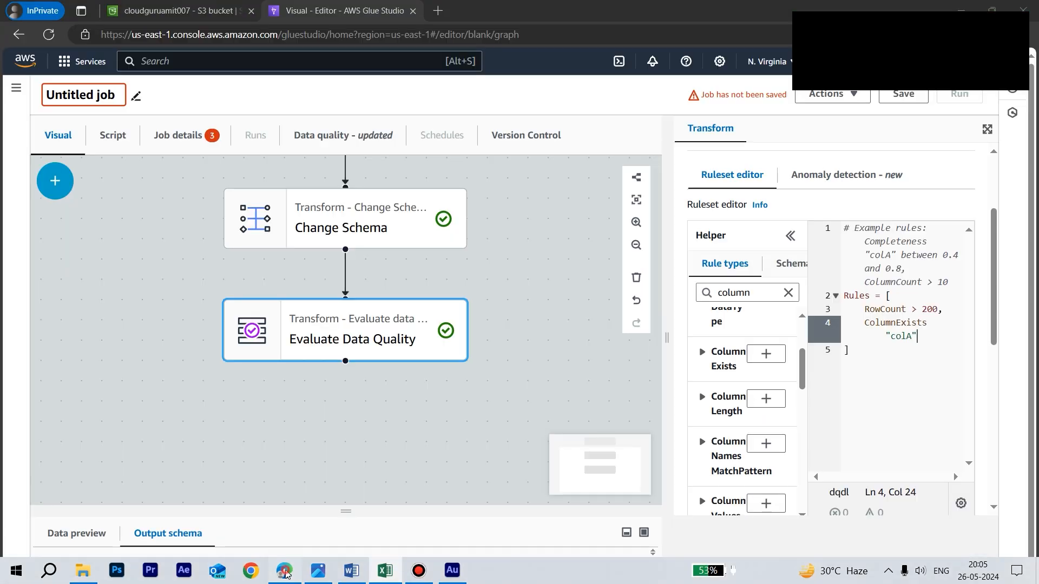
Replace the column name "colA" in the ColumnExists rule with "blahblah"
key(Left)
key(shift+Left)
key(shift+Left)
key(shift+Left)
key(shift+Left)
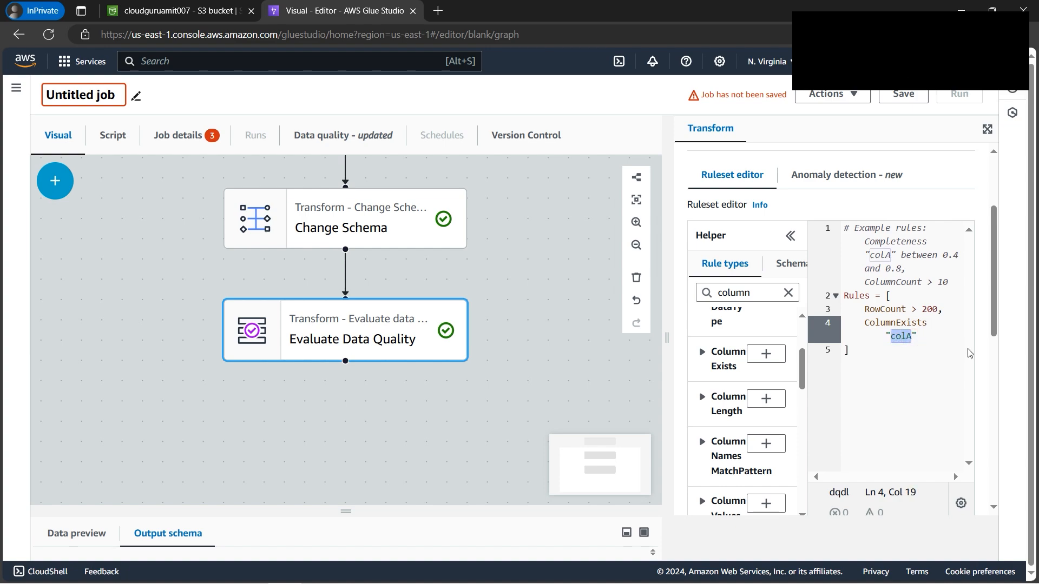
text(blahblah)
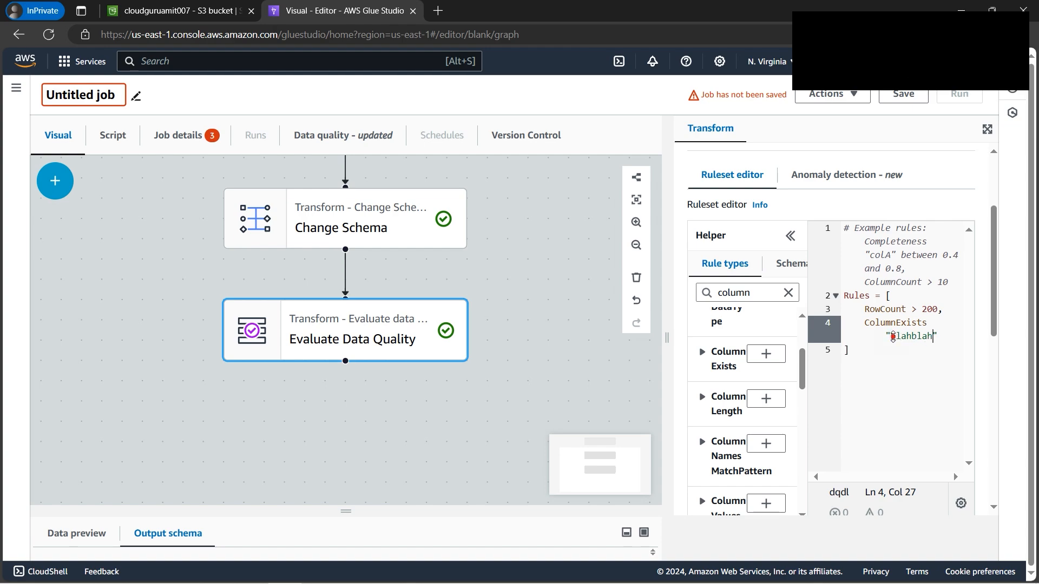
drag(893, 337, 930, 336)
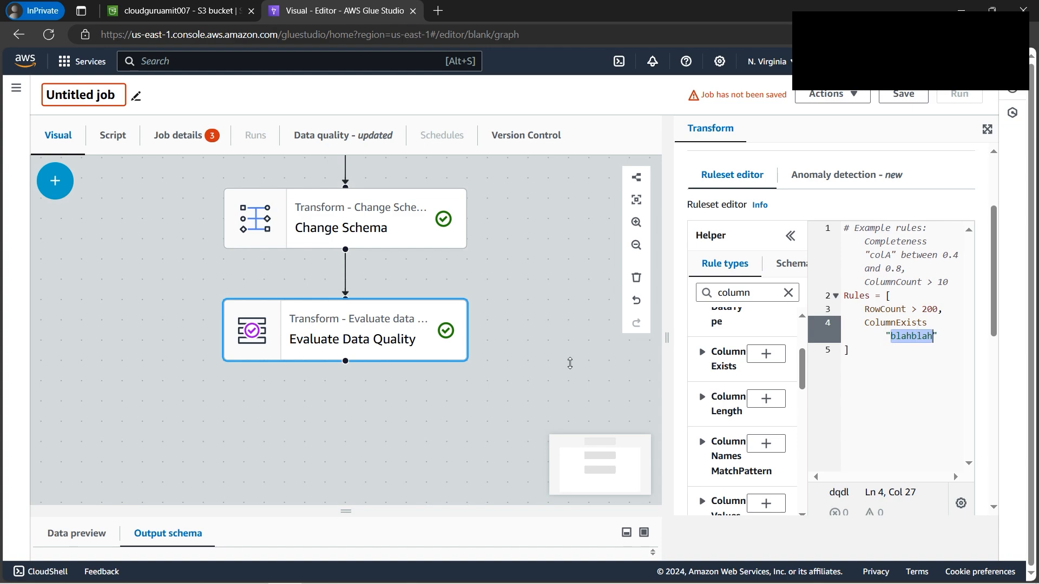
Reselect the Evaluate Data Quality node and disable publishing its results to Amazon CloudWatch
click(555, 381)
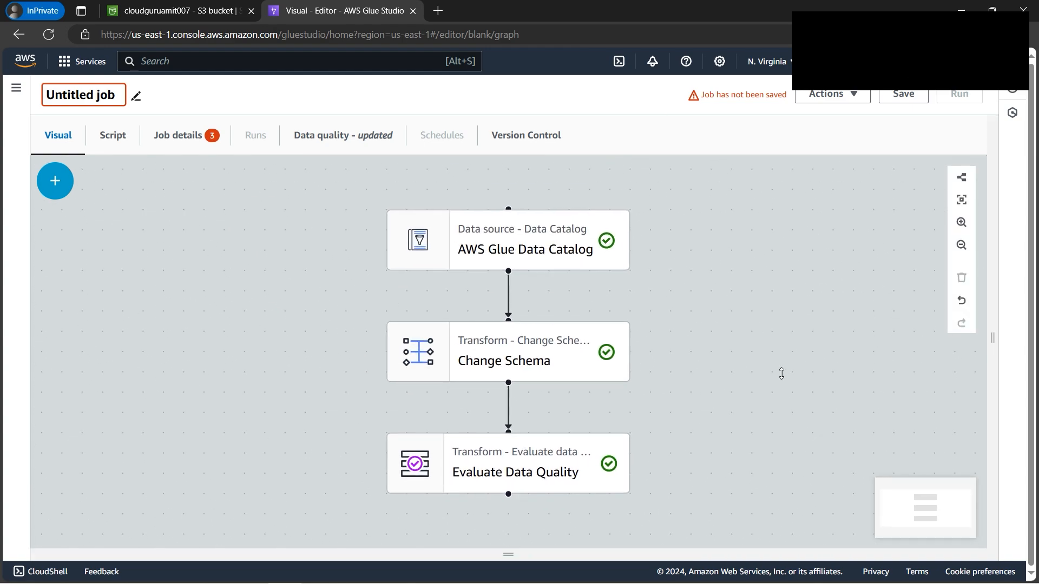
click(555, 461)
drag(996, 223, 997, 441)
click(700, 387)
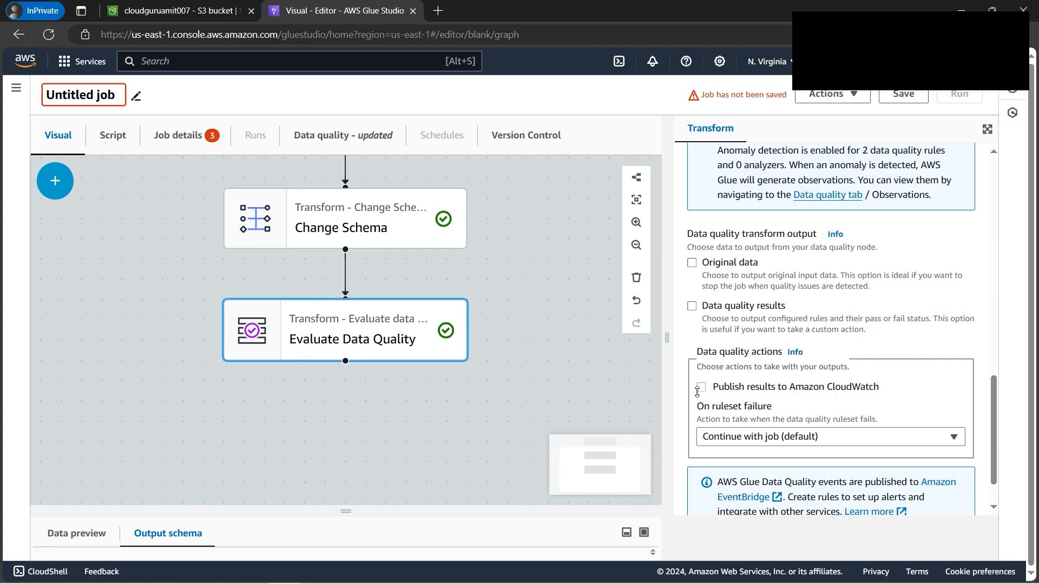
scroll(578, 367, up, 2)
scroll(565, 333, down, 3)
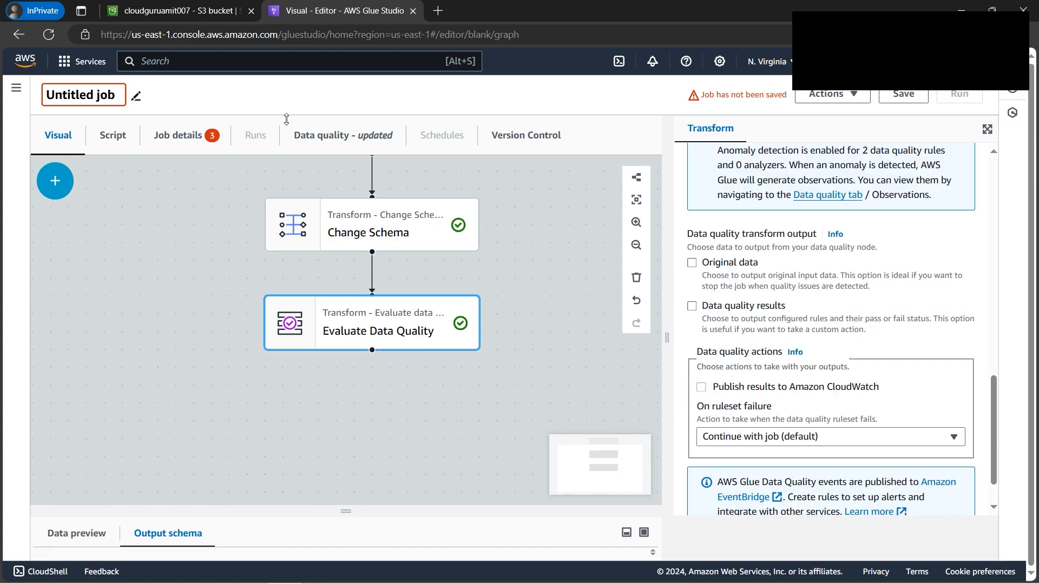
Name the job DQFailureTest in its basic properties
click(178, 136)
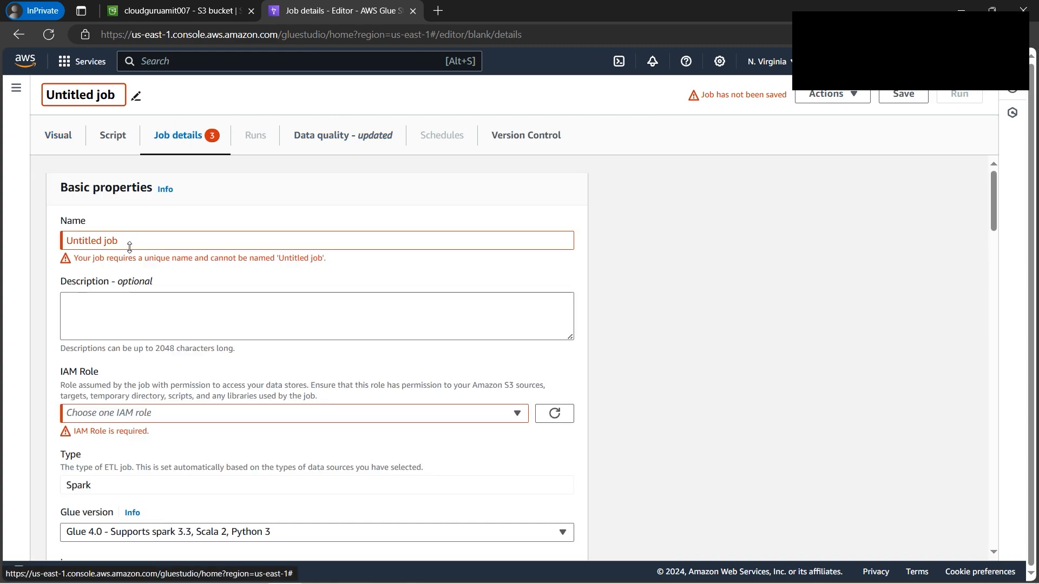
drag(139, 239, 9, 241)
click(9, 241)
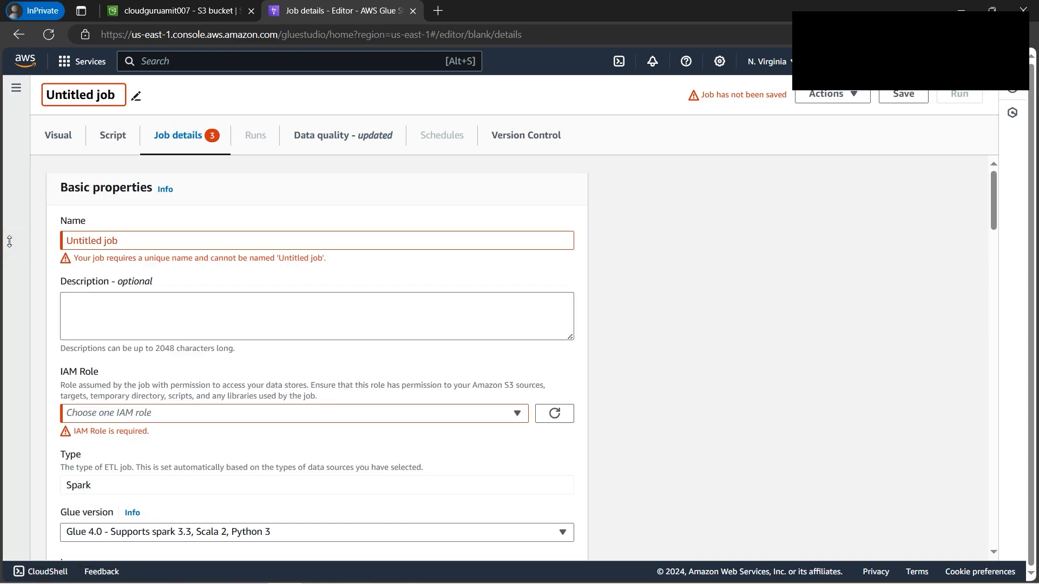
click(297, 240)
key(ctrl+a)
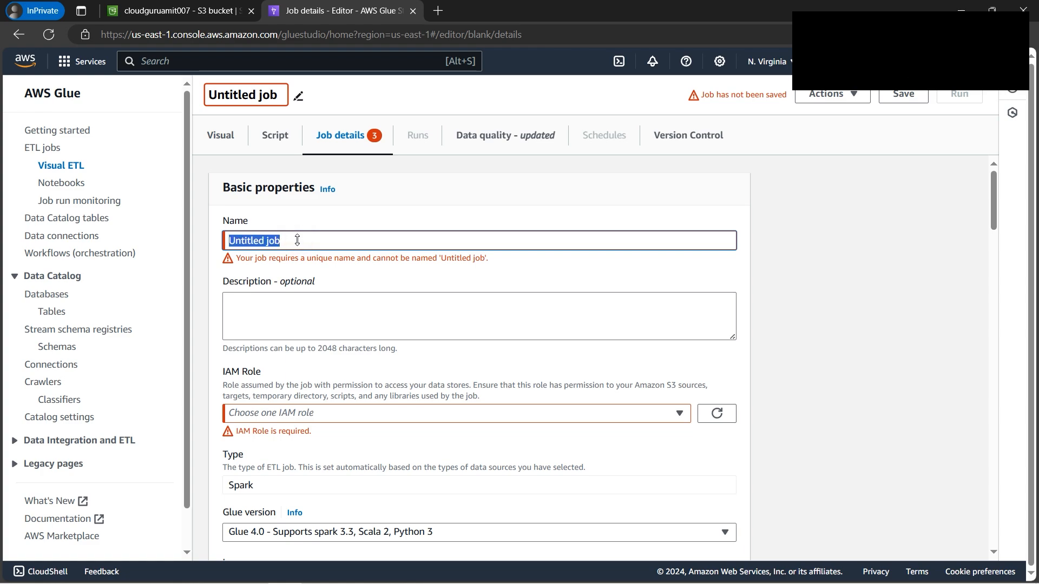
text(DQFailureTest)
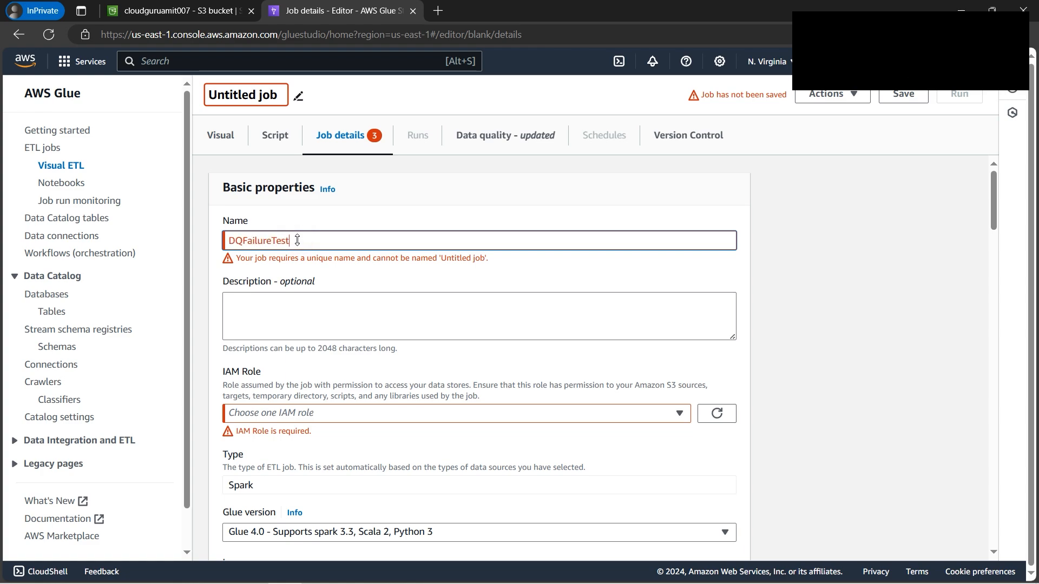
Assign the IAM role glue-studio-delete_48054.12156302 to the job
scroll(297, 240, down, 3)
click(454, 264)
click(455, 299)
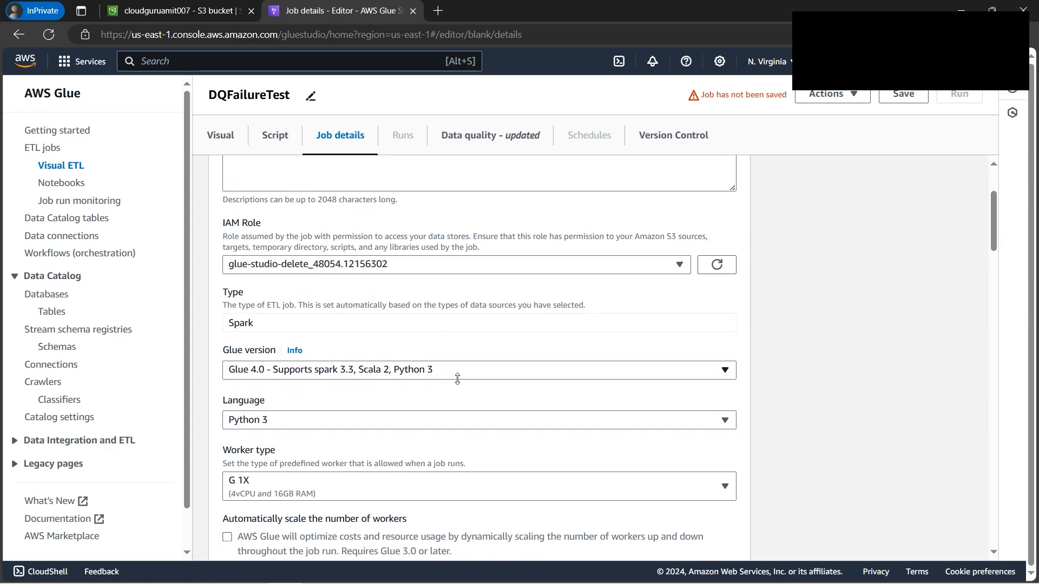
Set the job's requested number of workers to 2 and its number of retries to 1
scroll(457, 379, down, 4)
scroll(411, 379, down, 3)
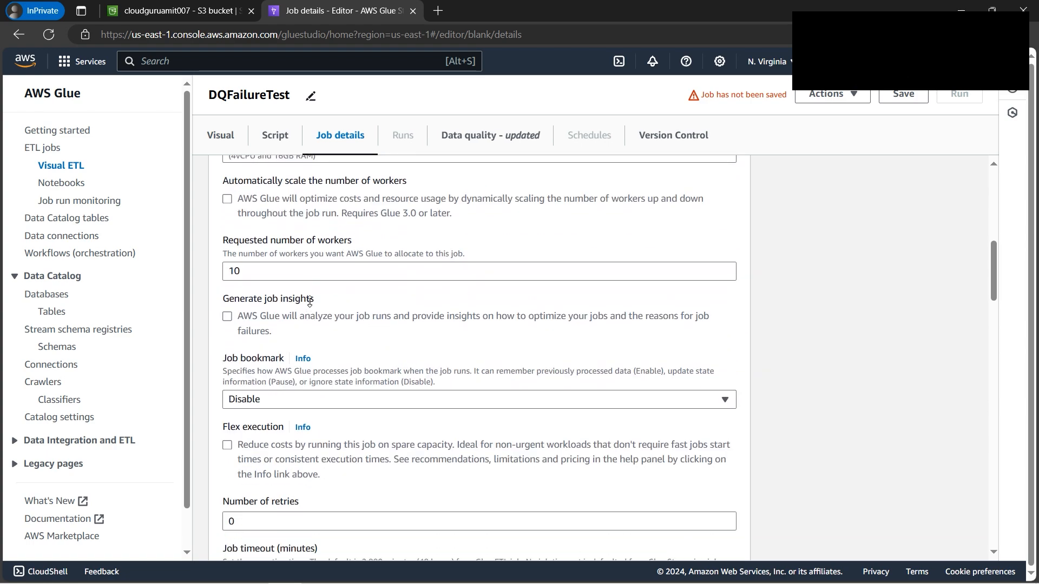
double_click(233, 271)
text(2)
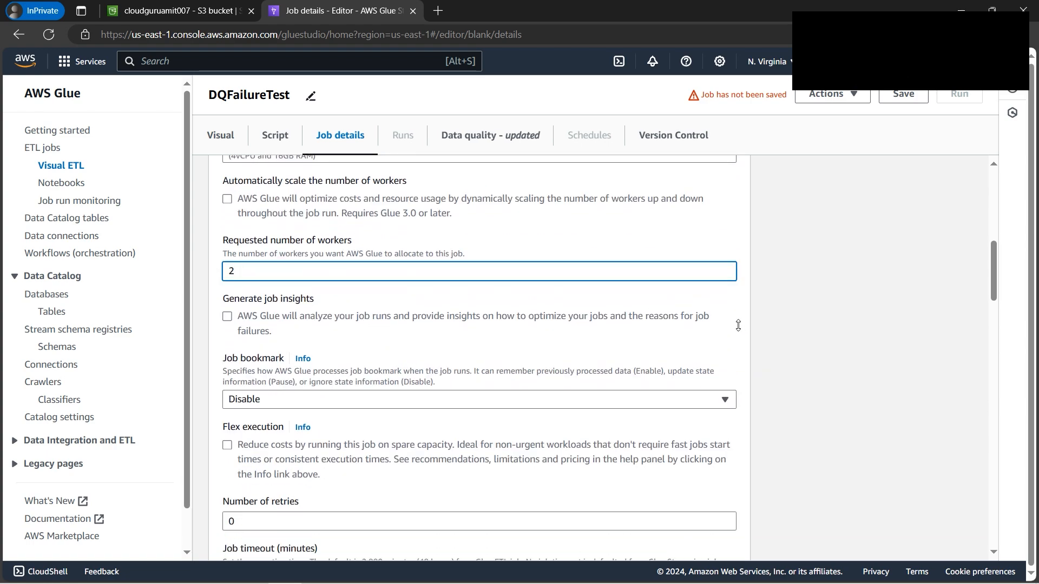
double_click(287, 522)
text(1)
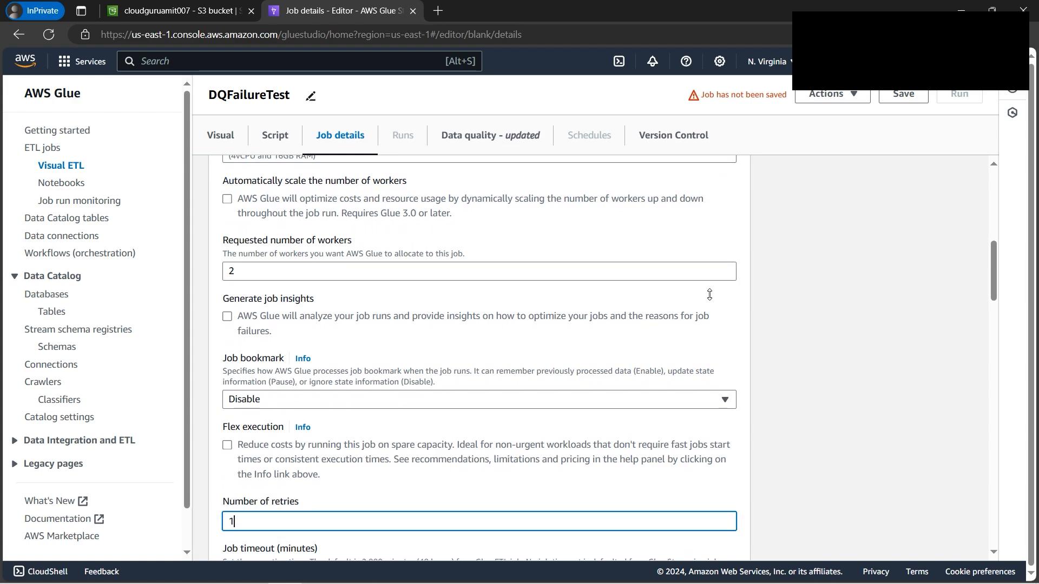
Save the DQFailureTest job, run it and open its run details
click(909, 94)
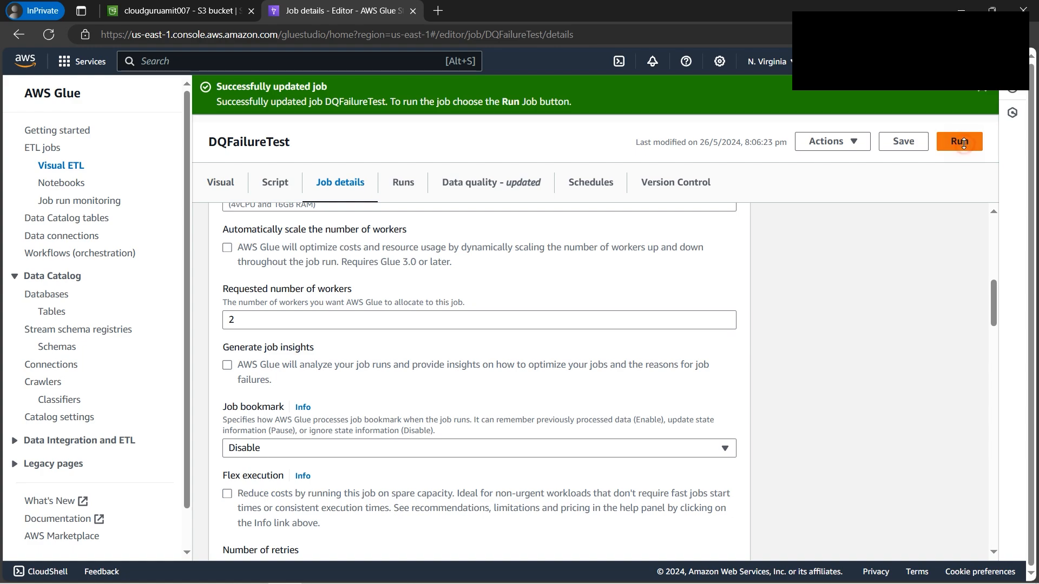
click(959, 141)
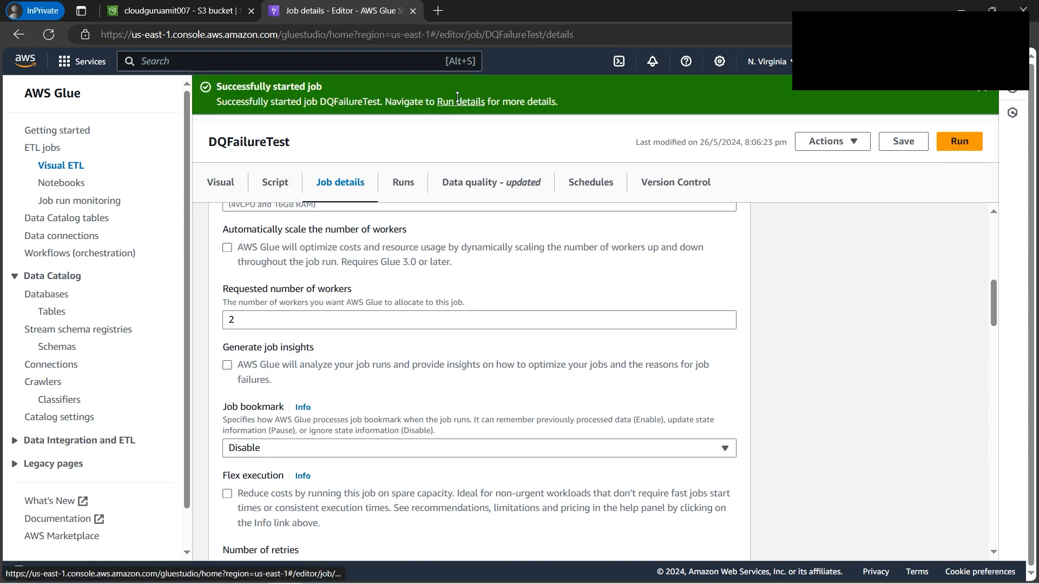
click(457, 98)
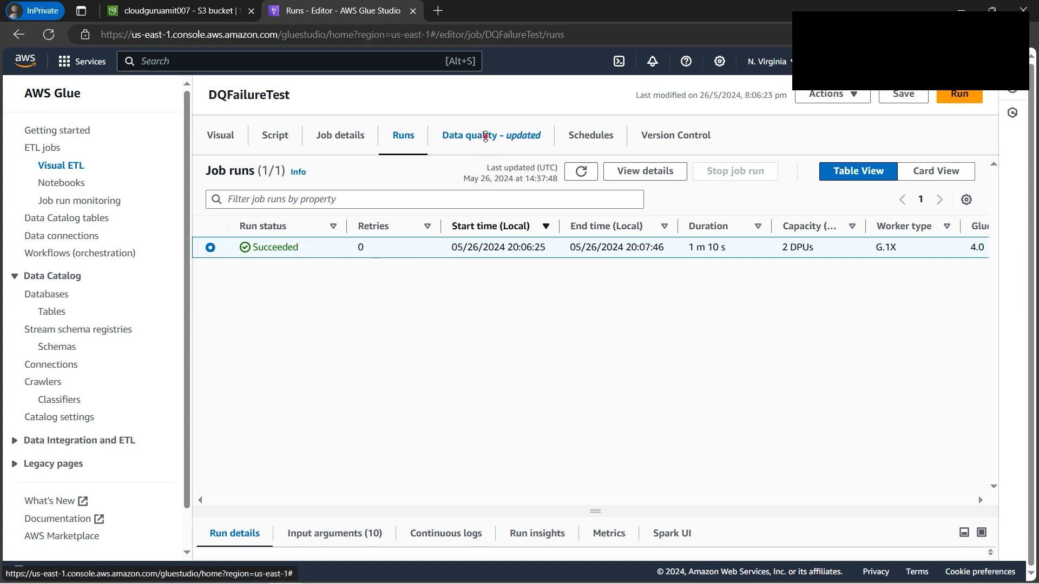
Examine the run's data quality results for the RowCount > 200 and ColumnExists "blahblah" rules, including their status and evaluated metrics
click(485, 136)
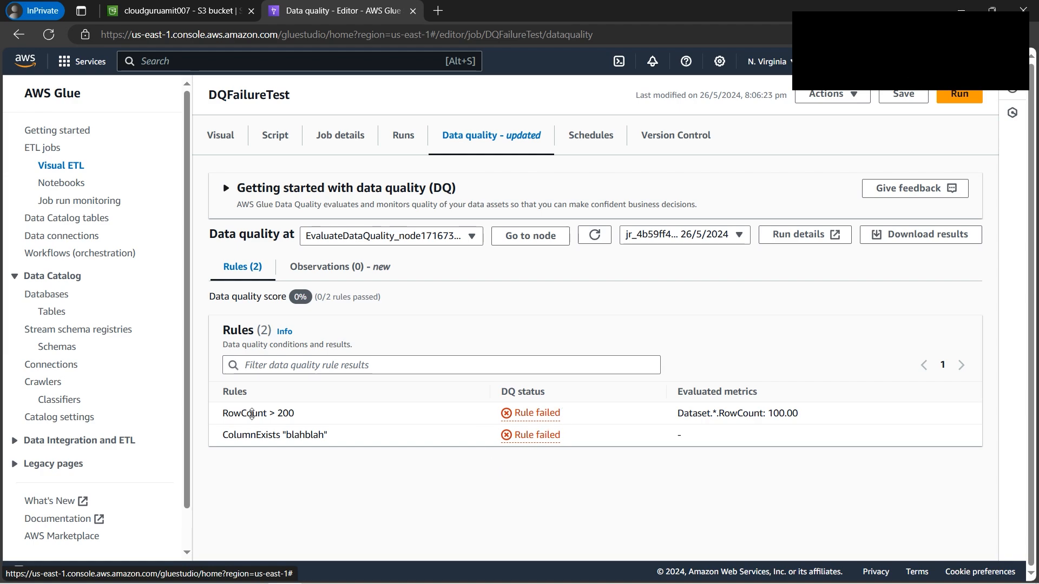
drag(295, 414, 279, 415)
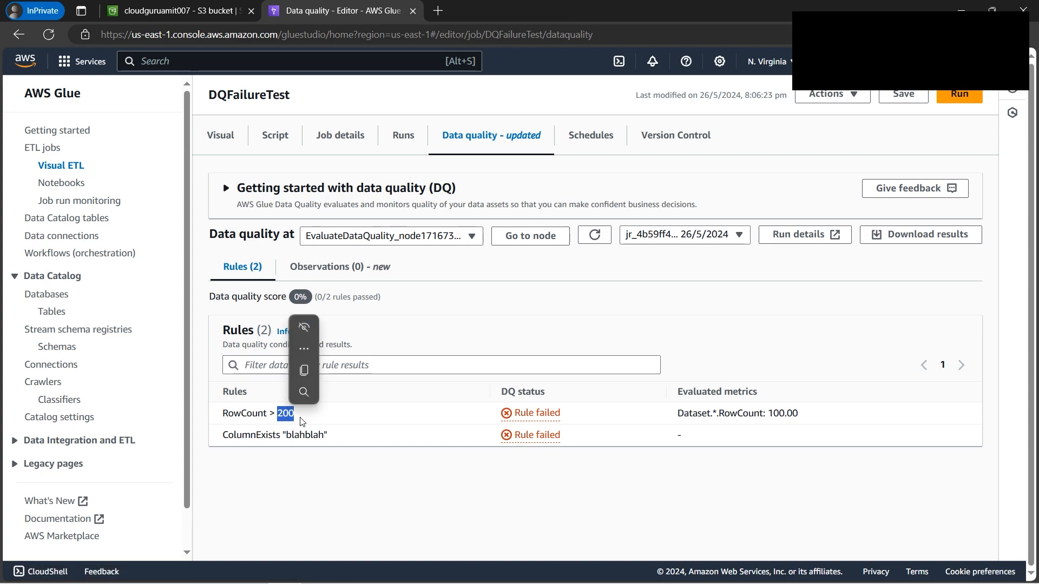
click(302, 420)
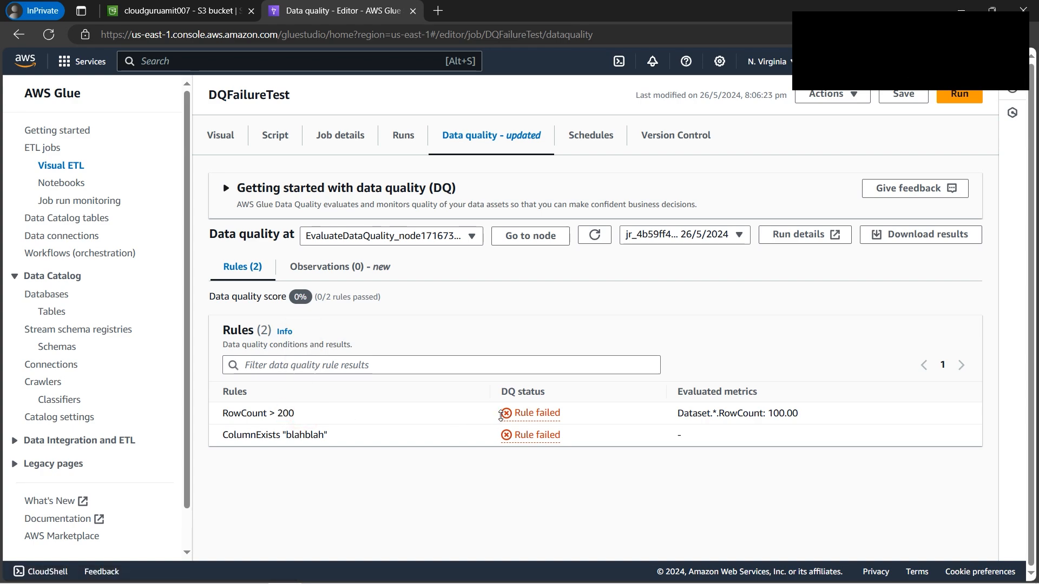
drag(500, 415, 562, 414)
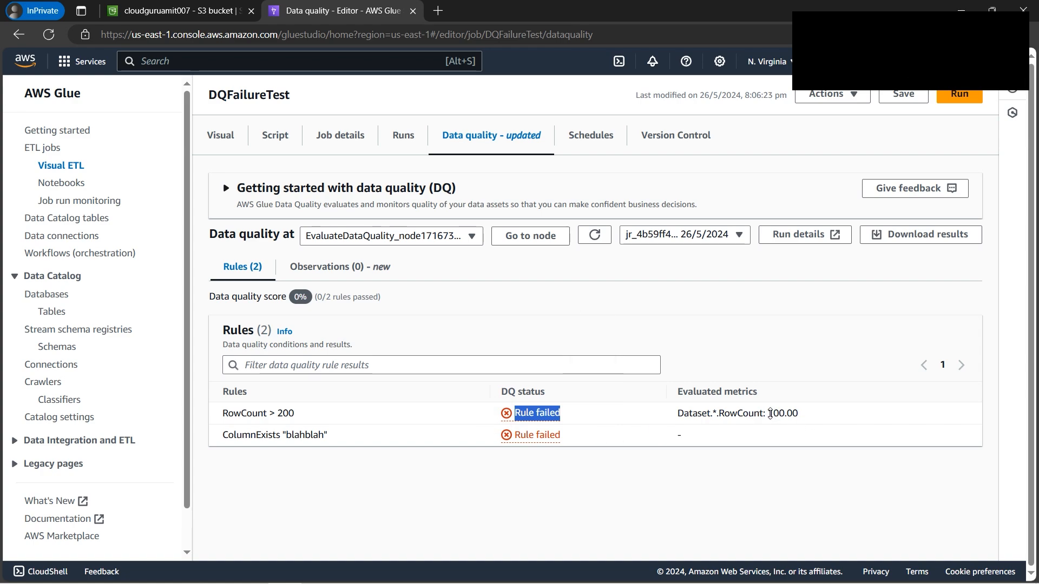
double_click(770, 414)
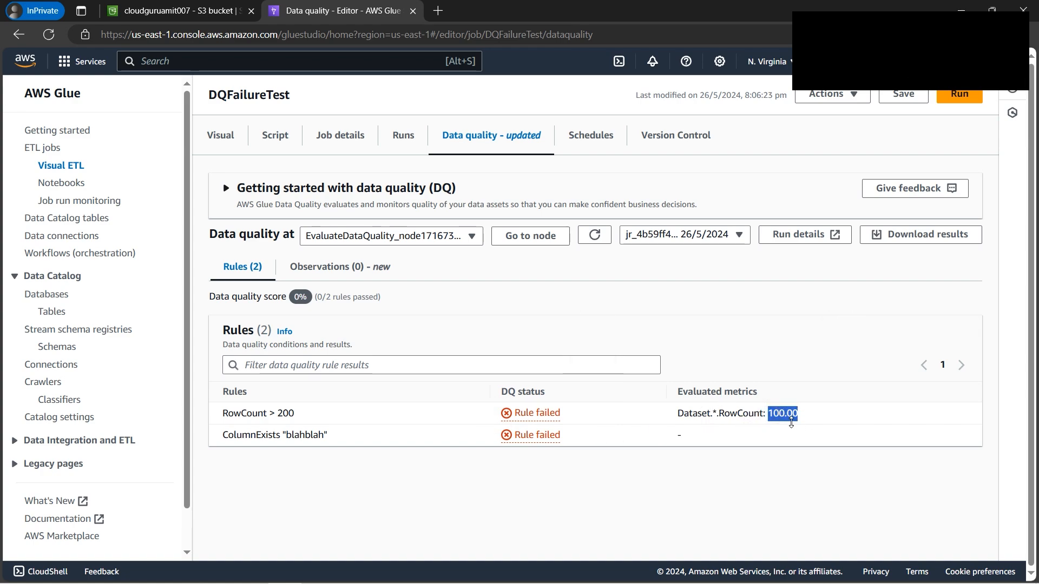
click(792, 414)
double_click(793, 414)
double_click(287, 431)
click(680, 441)
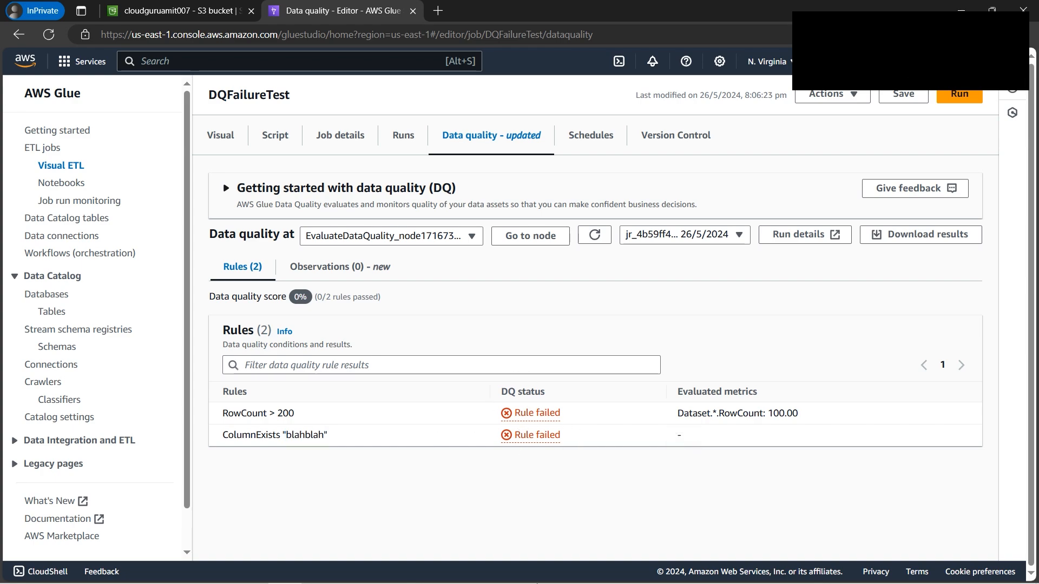
Review the Hands-on Agenda image and check the file type of Company.csv in the S3 Source folder
click(320, 569)
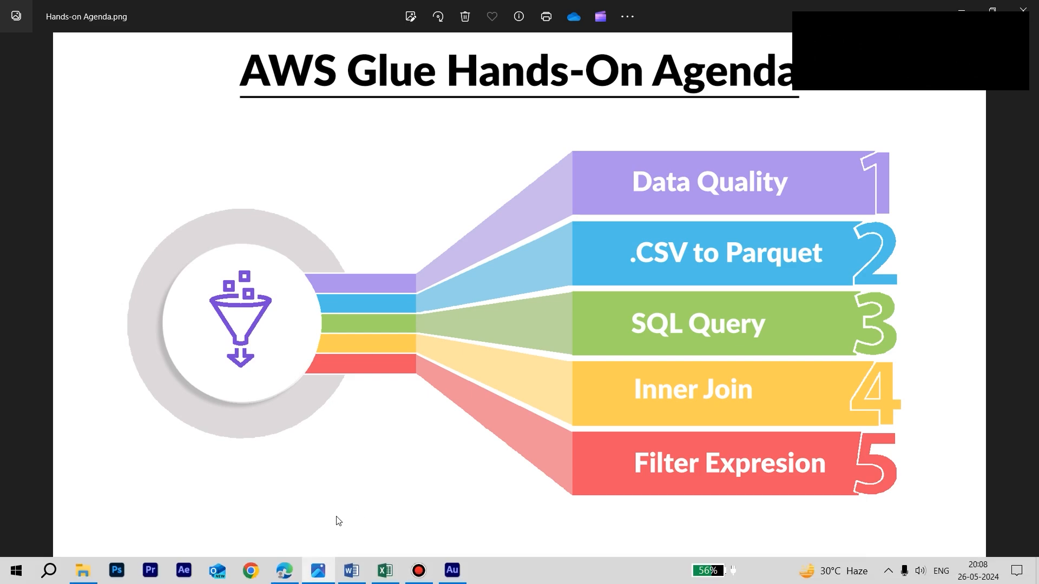
click(291, 578)
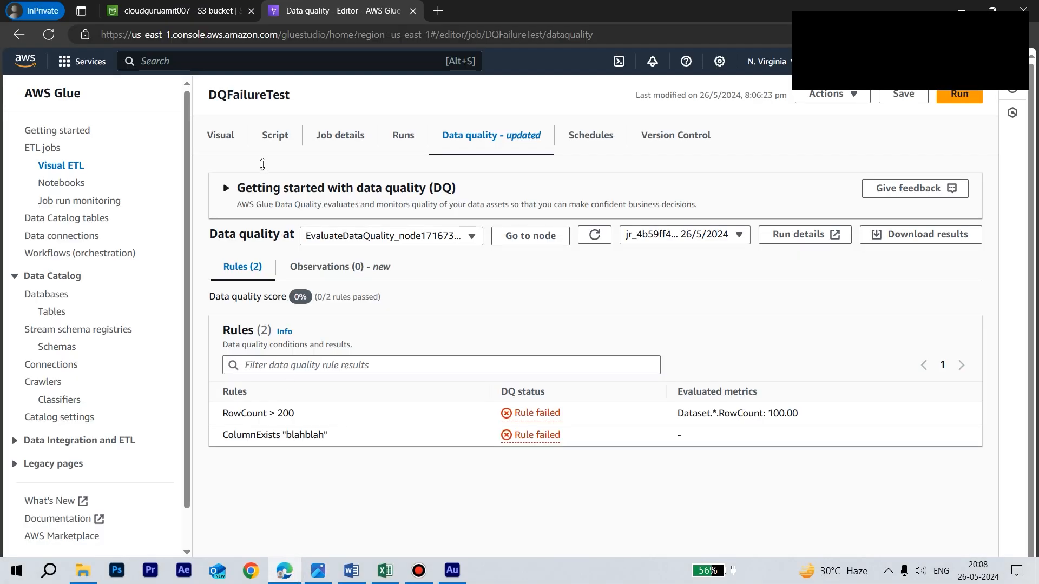
click(188, 12)
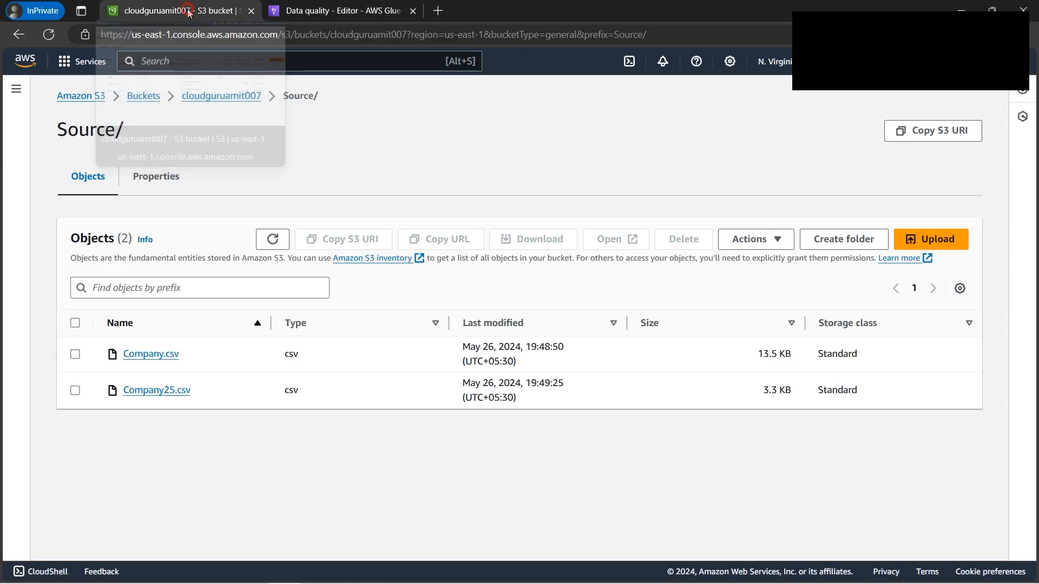
double_click(291, 354)
click(351, 12)
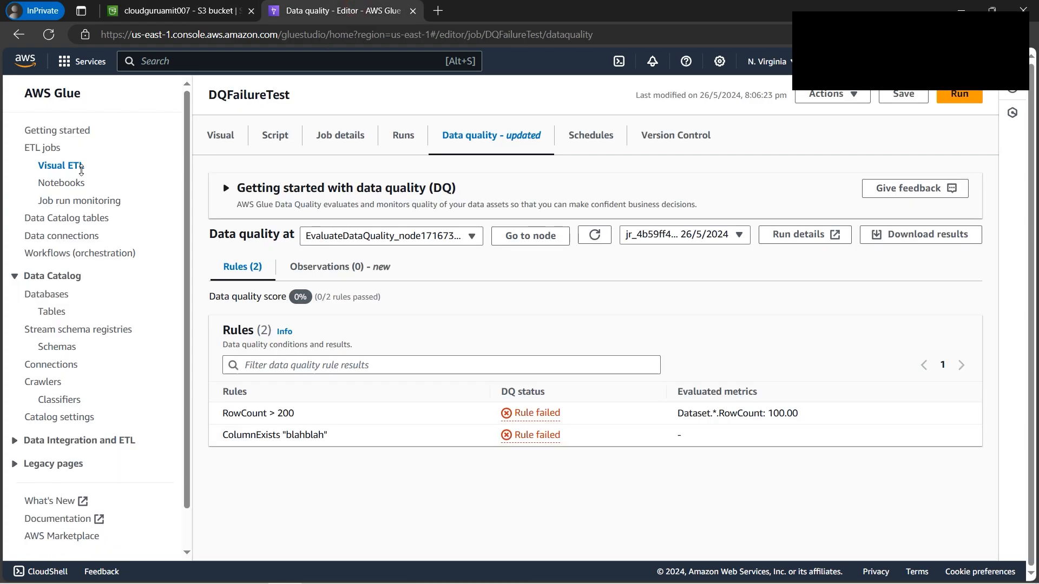
Create a blank visual ETL job with an AWS Glue Data Catalog source reading table company_csv from database cloudguruamitdb
click(81, 170)
click(326, 227)
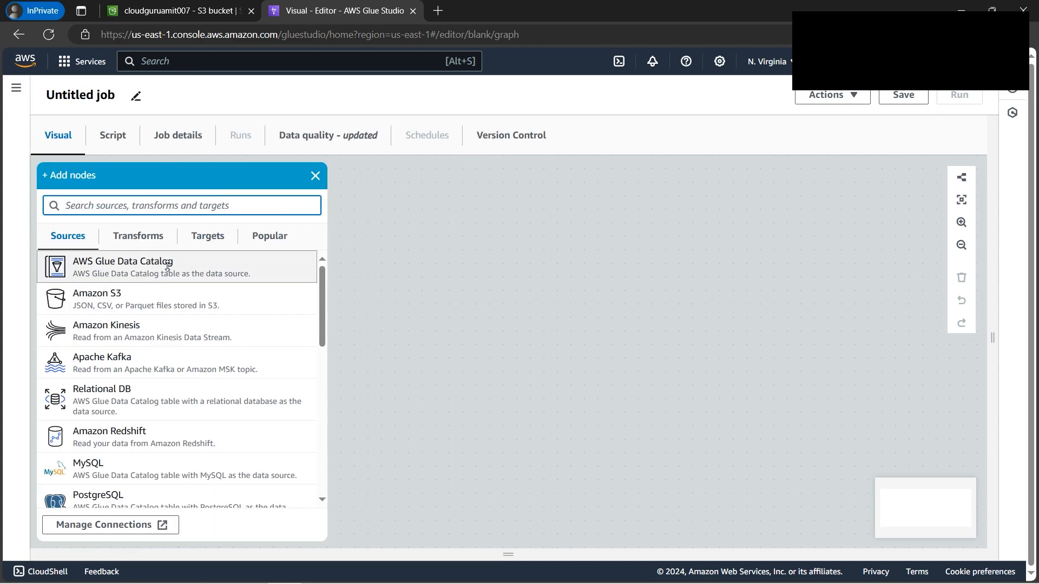
click(168, 265)
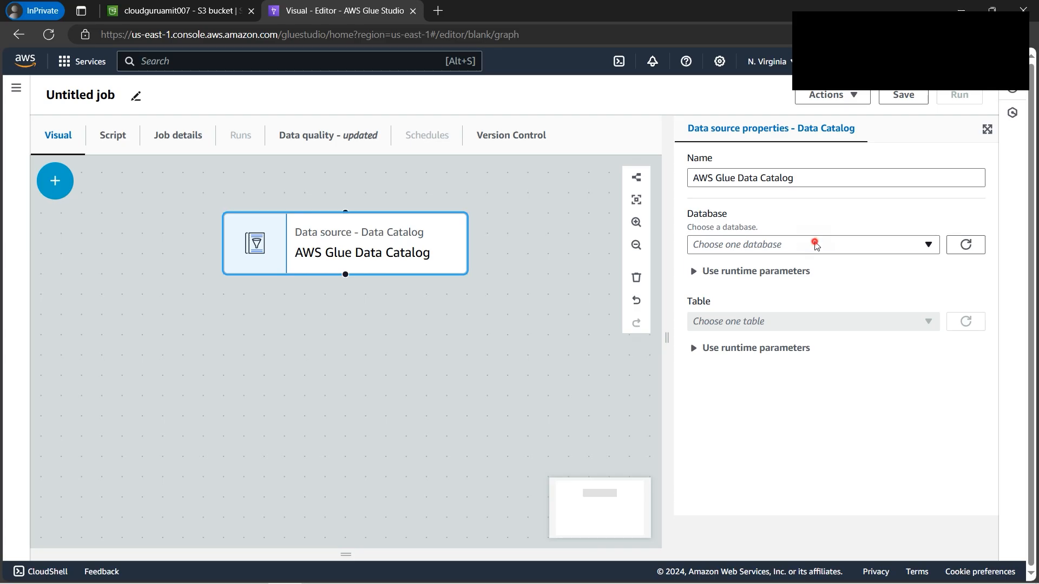
click(816, 245)
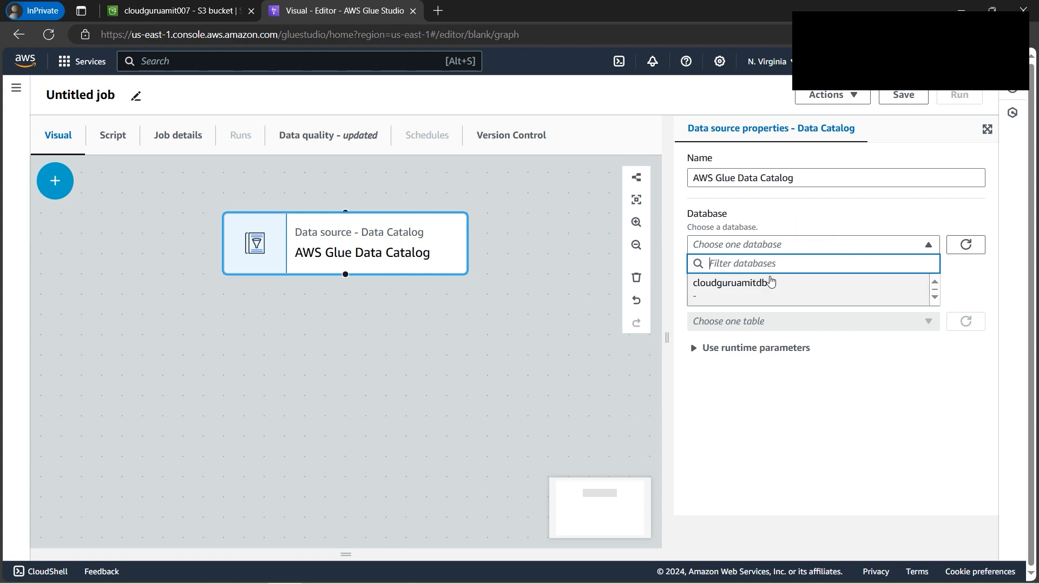
click(766, 281)
click(798, 324)
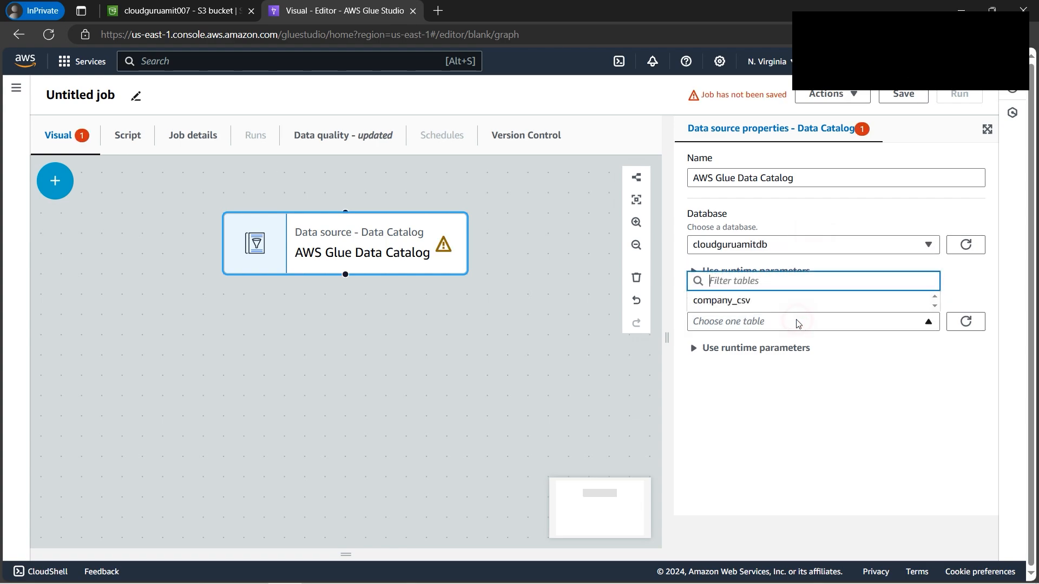
click(776, 297)
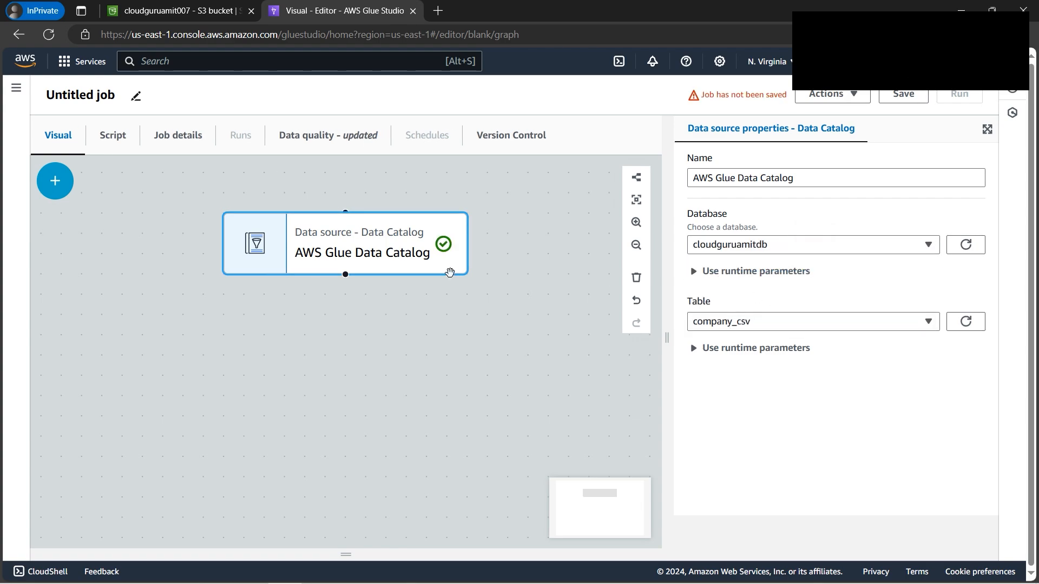
Add an Amazon S3 target node fed by the AWS Glue Data Catalog source
click(56, 182)
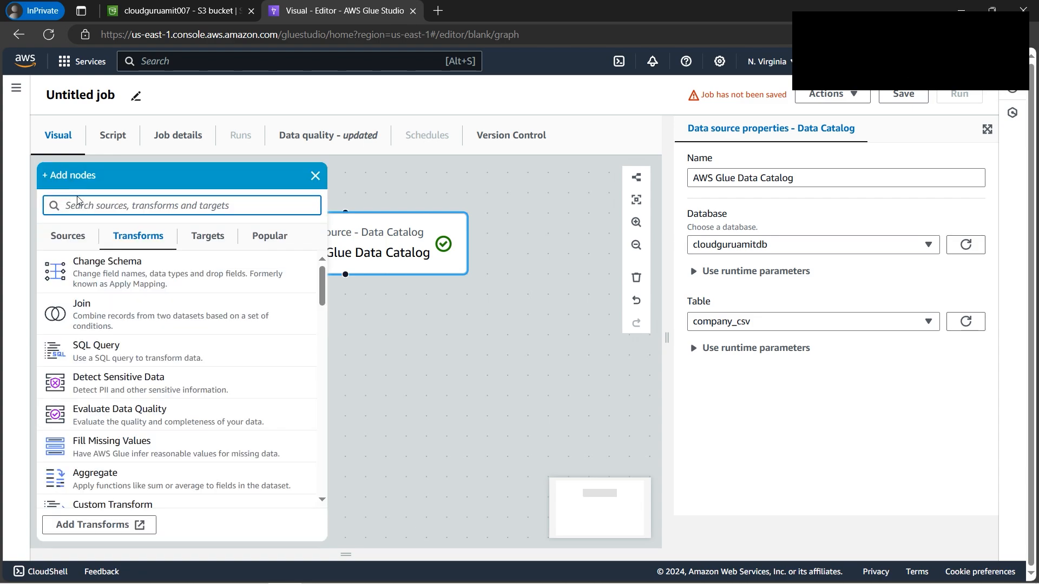
click(203, 240)
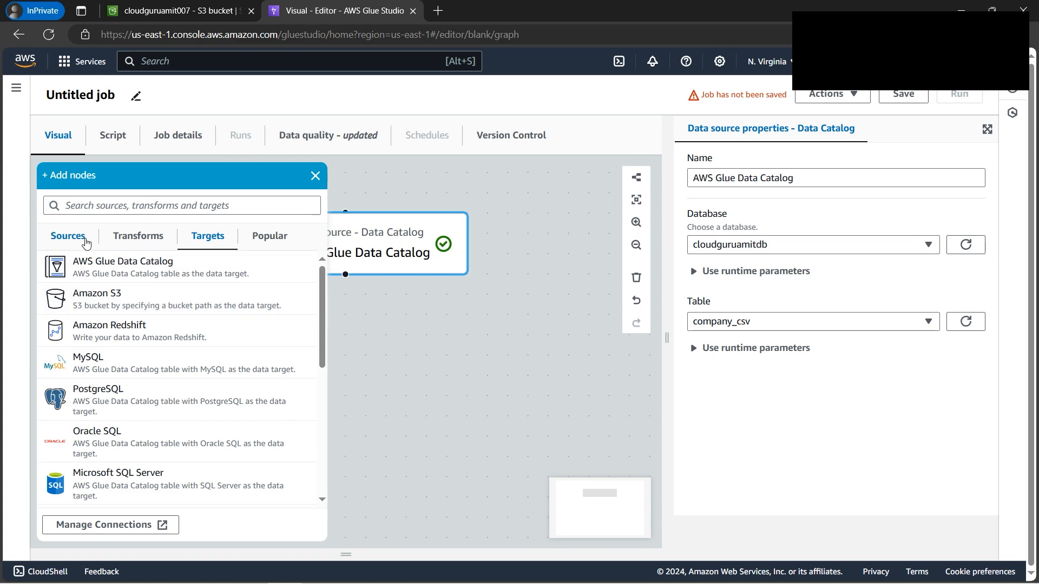
click(123, 304)
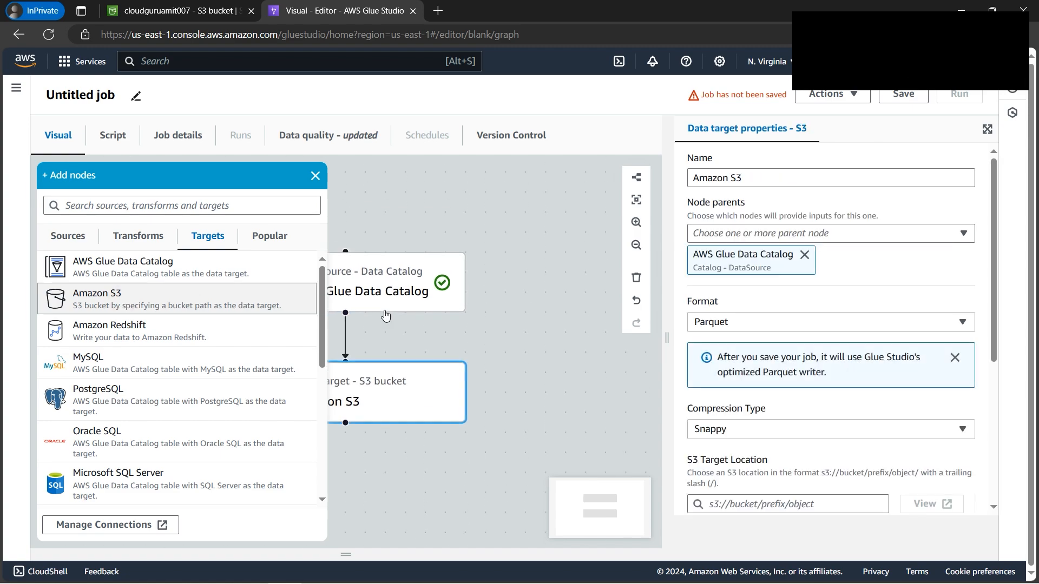
click(417, 461)
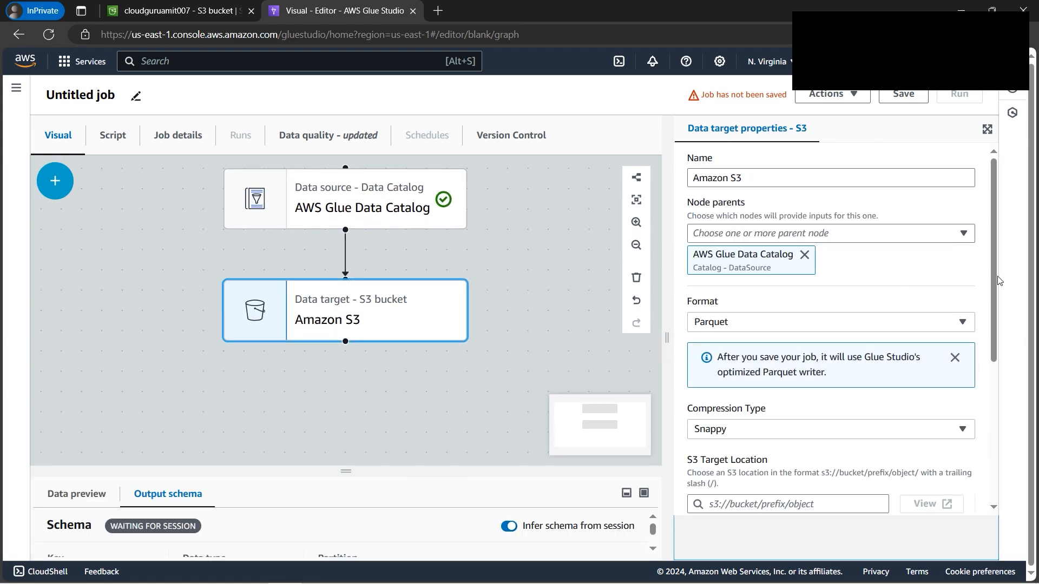
Choose Parquet as the output format of the Amazon S3 target
click(993, 295)
click(847, 326)
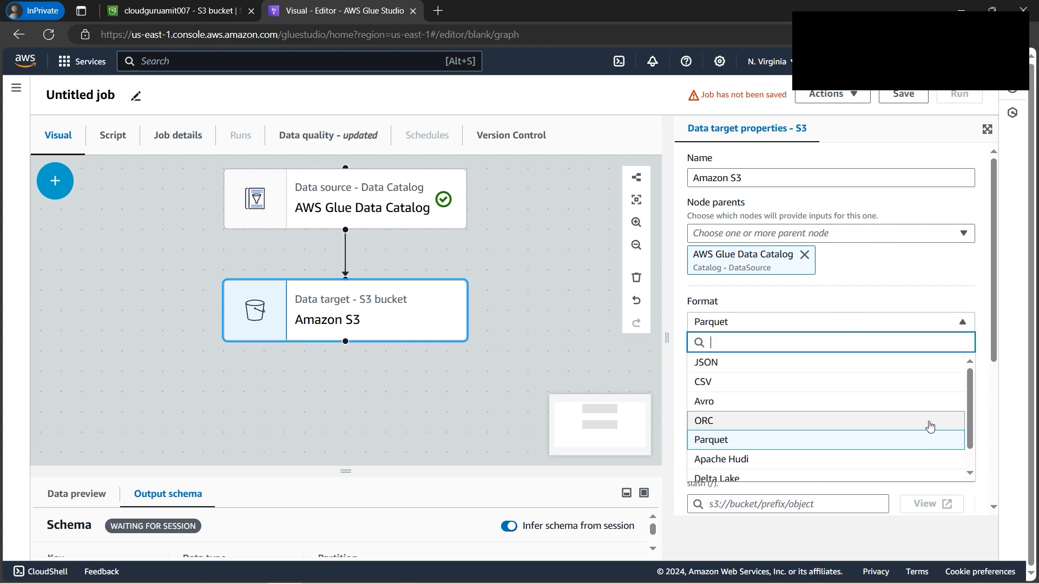
scroll(850, 447, down, 1)
scroll(807, 433, up, 1)
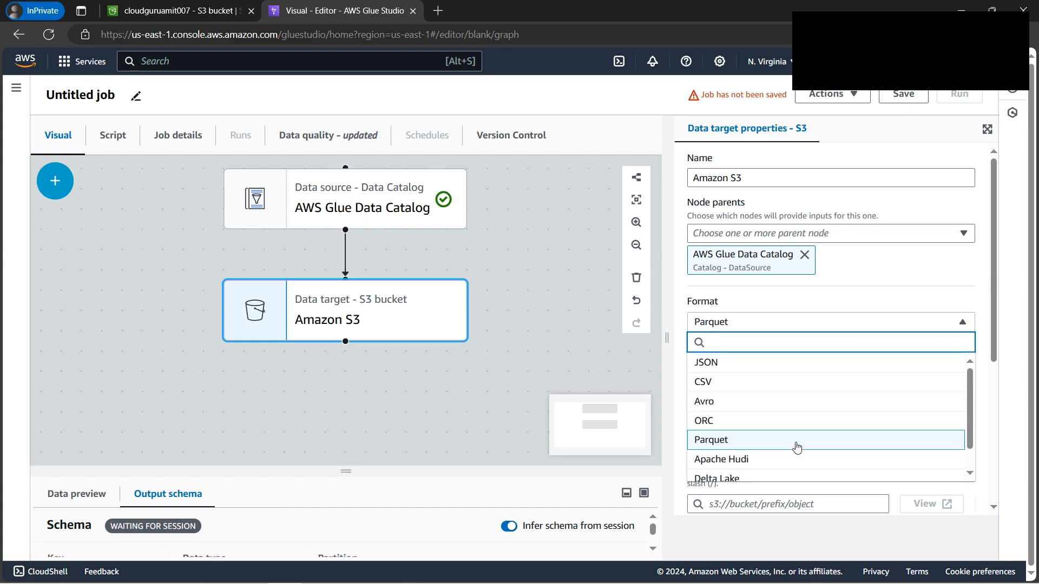
click(761, 439)
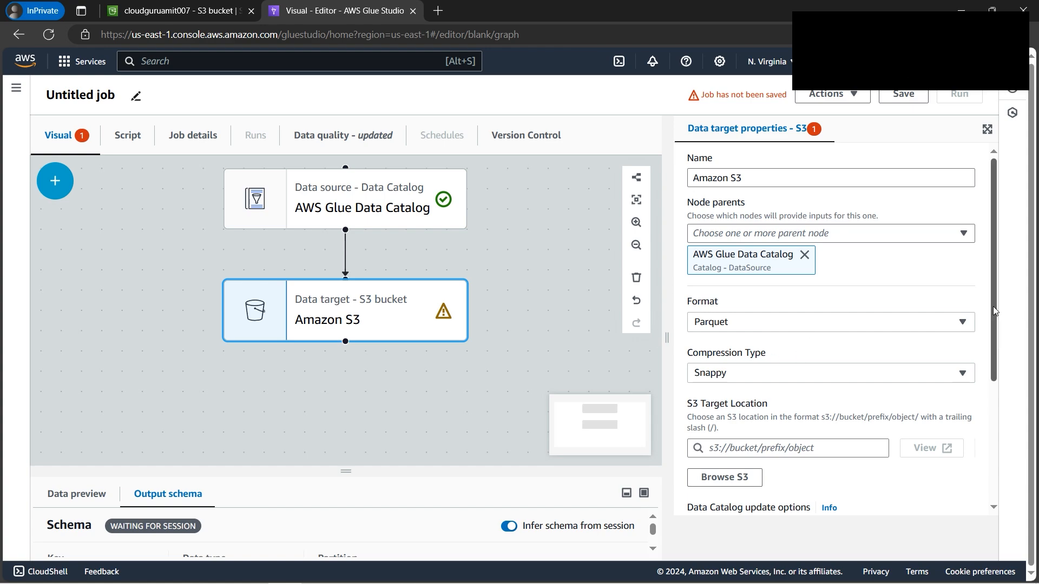
Browse for the S3 target location and select the csvtoparquet folder under Target in the cloudguruamit007 bucket
drag(992, 306, 992, 328)
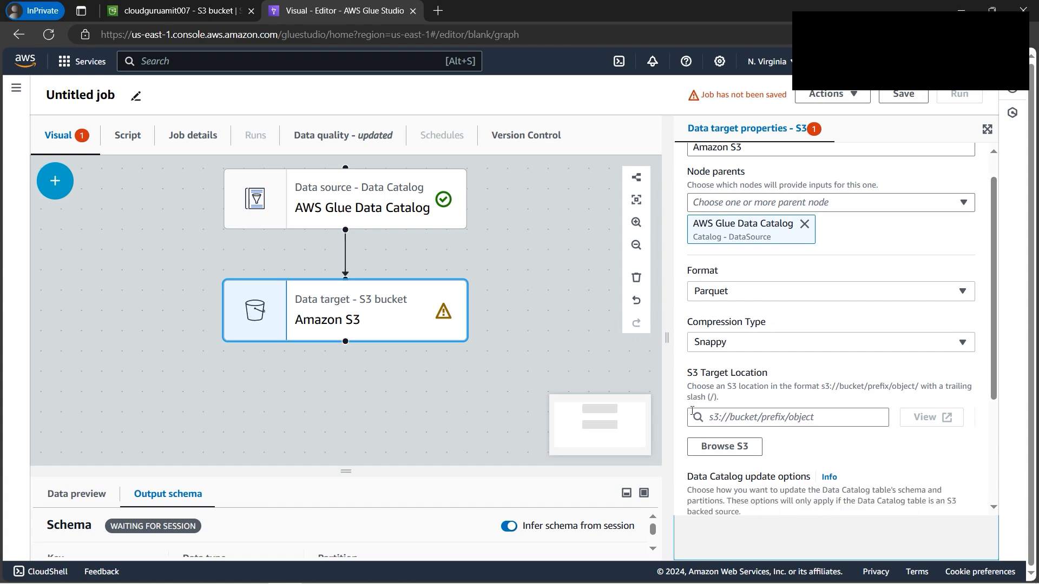
click(724, 446)
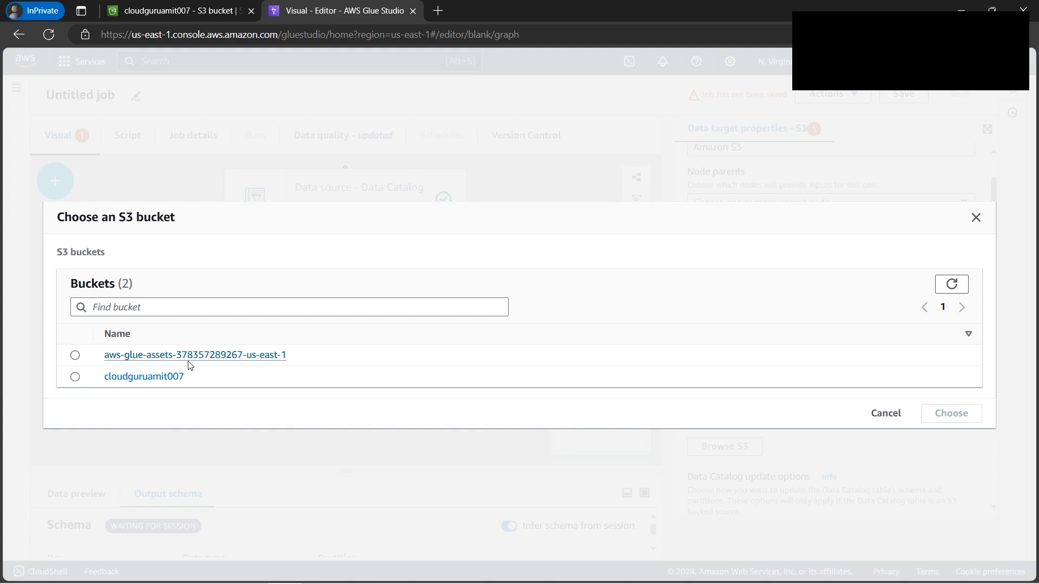
click(154, 378)
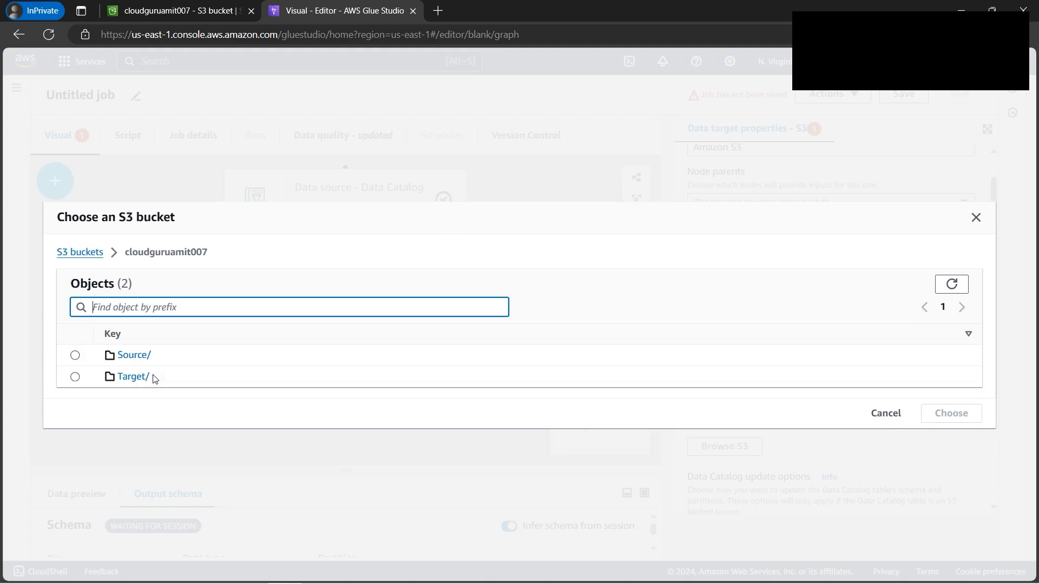
click(153, 377)
click(75, 334)
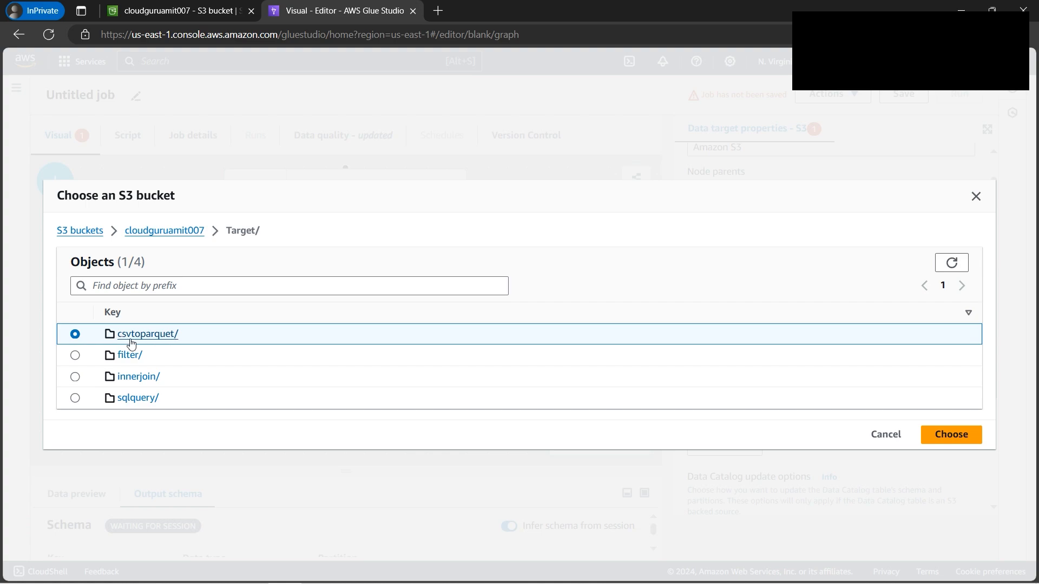
Set the Amazon S3 target location to the bucket's Target/csvtoparquet/ folder
click(948, 433)
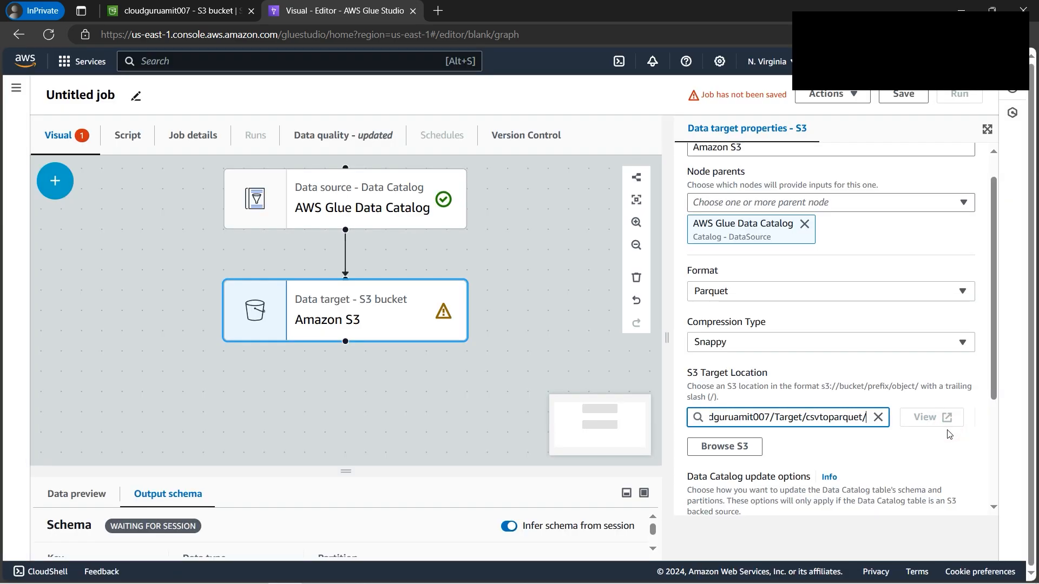
scroll(984, 337, down, 3)
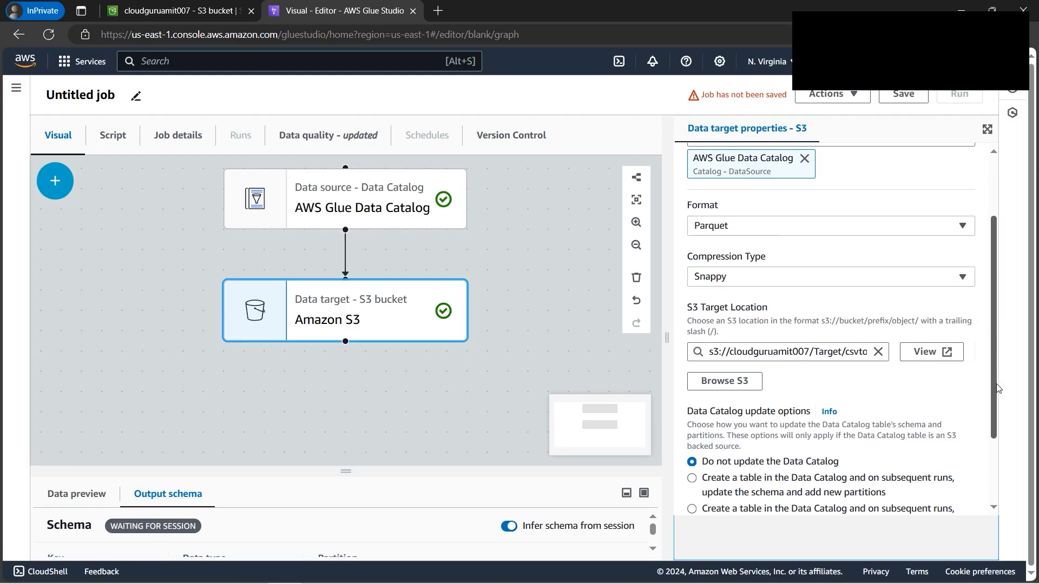
scroll(997, 185, up, 4)
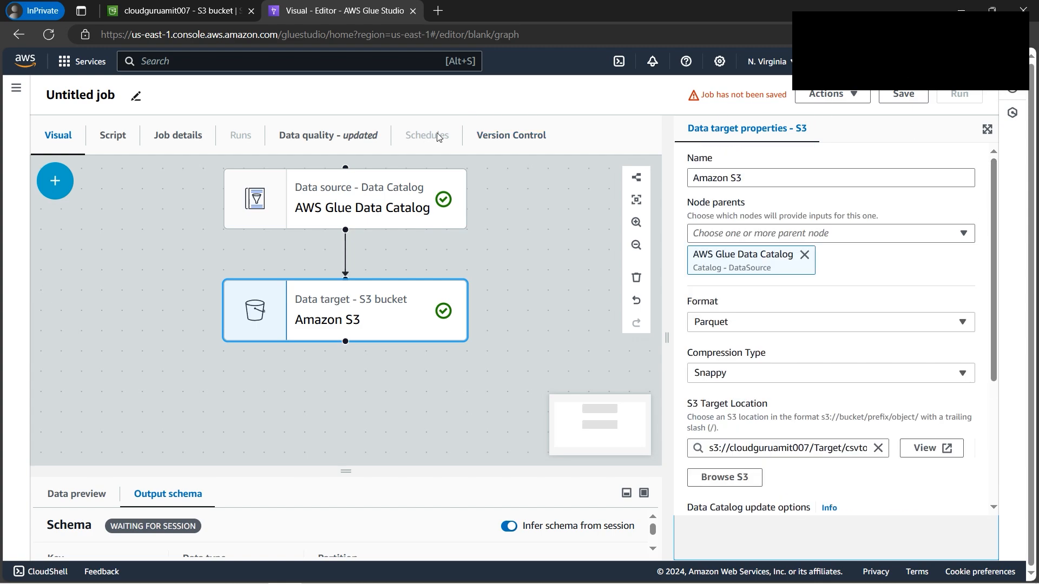
Name the job csvtoparquetjob and assign the IAM role glue-studio-delete_48054.12156302 in the job details
click(178, 137)
drag(156, 240, 47, 240)
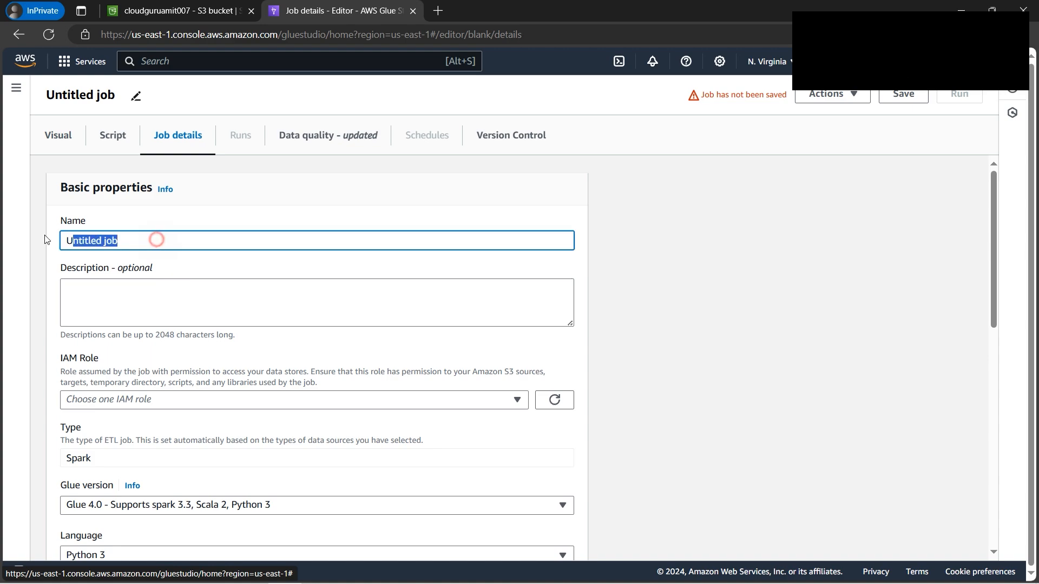
text(csvtoparquet)
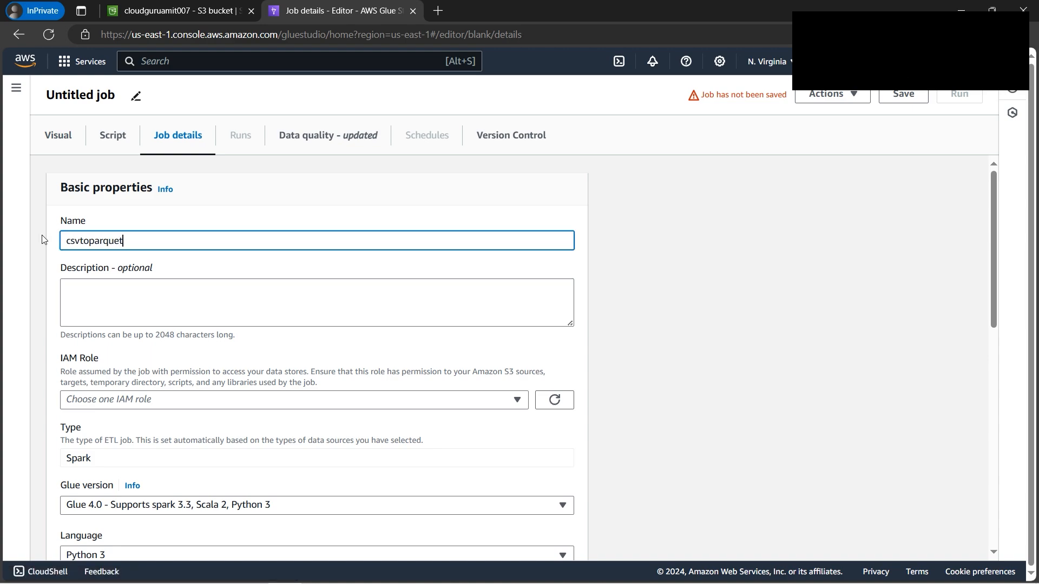
text(job)
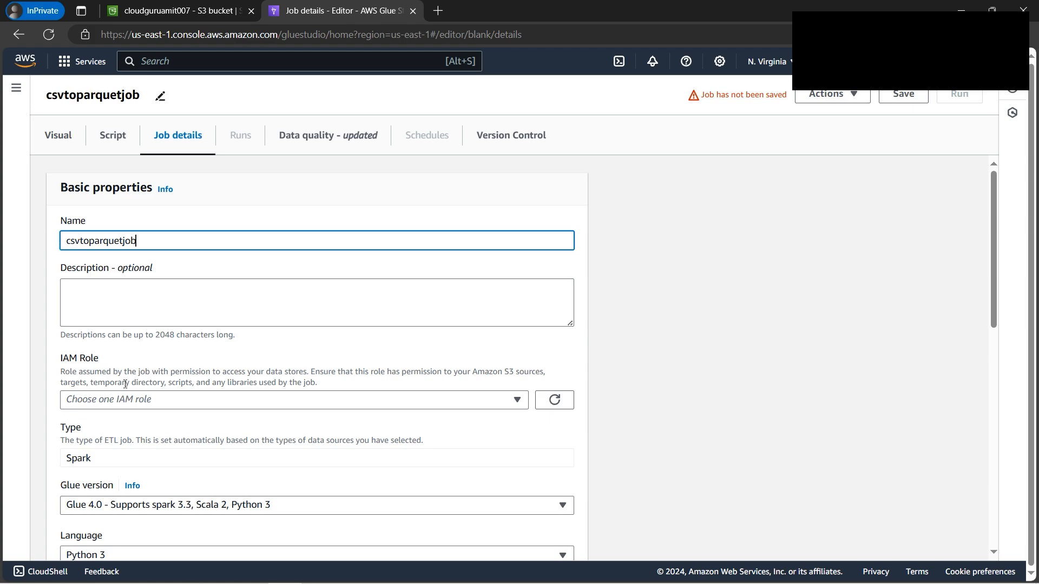
click(138, 400)
click(139, 436)
Set the requested number of workers to 2 and the number of retries to 1
scroll(251, 428, down, 3)
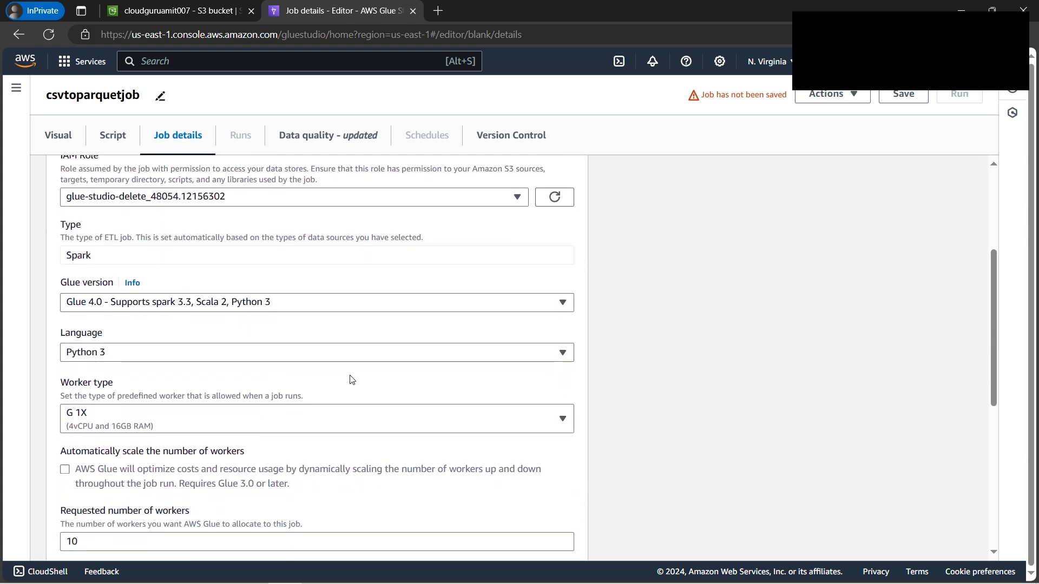
scroll(283, 378, down, 3)
drag(100, 410, 60, 412)
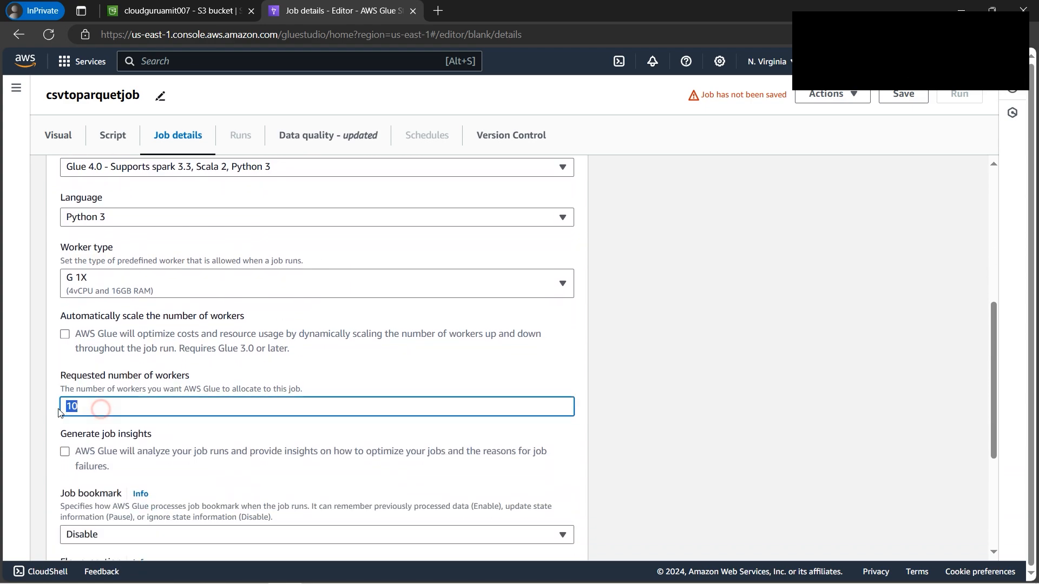
text(2)
click(46, 375)
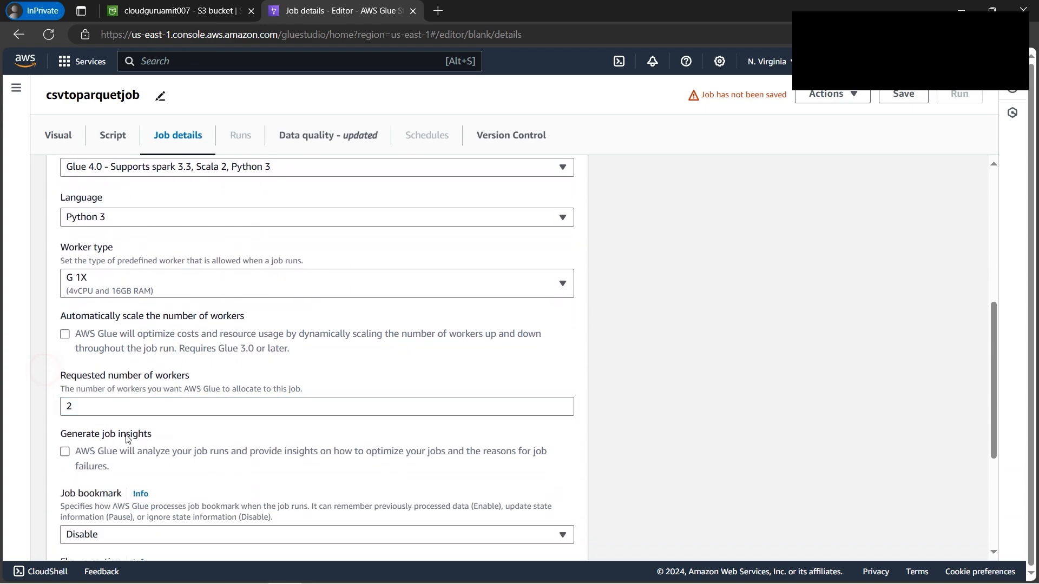
scroll(100, 454, down, 3)
double_click(90, 521)
text(1)
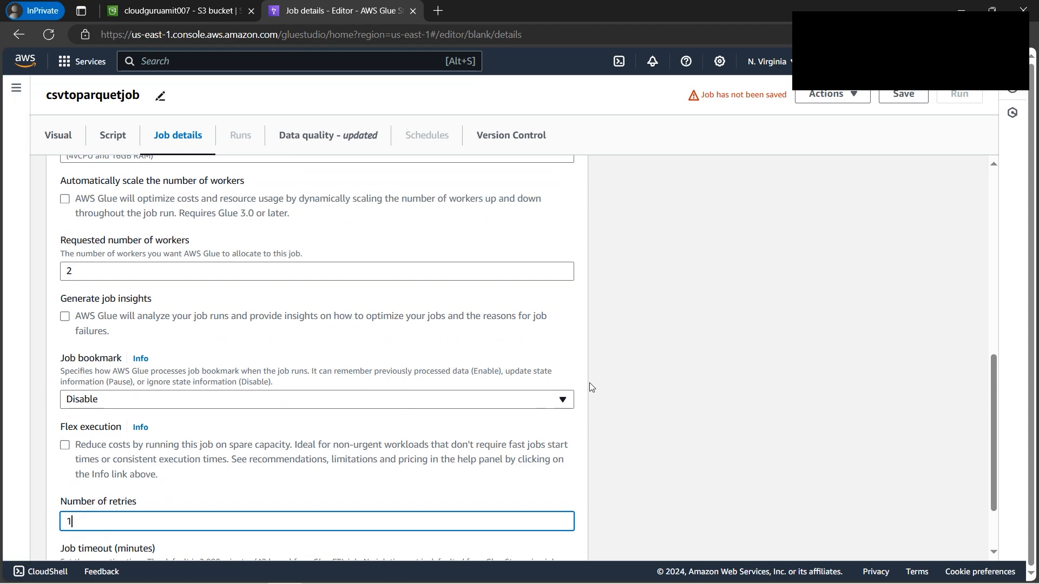
Save the csvtoparquetjob job and run it
scroll(641, 375, down, 2)
scroll(643, 357, up, 6)
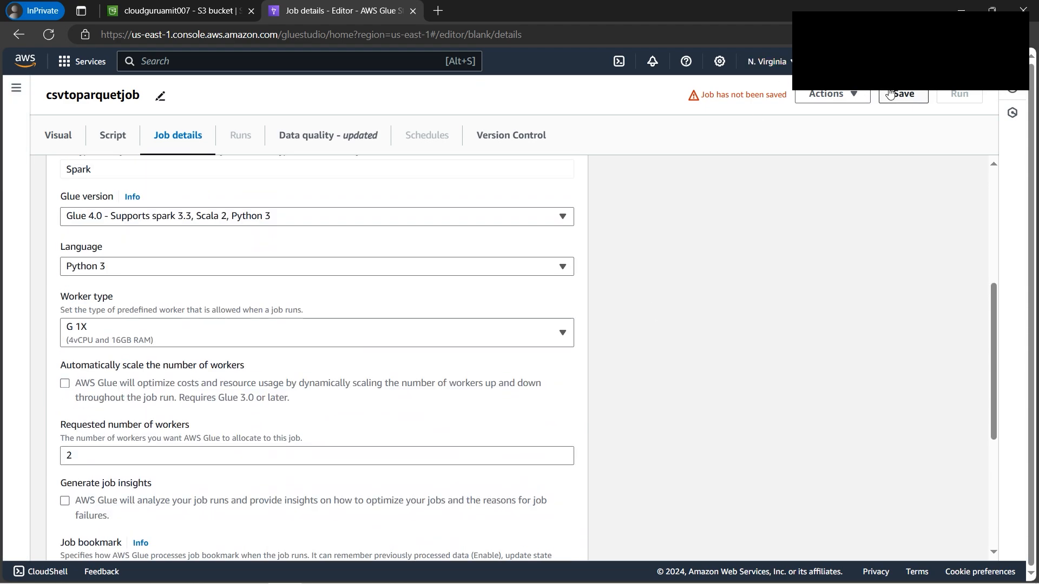
click(909, 94)
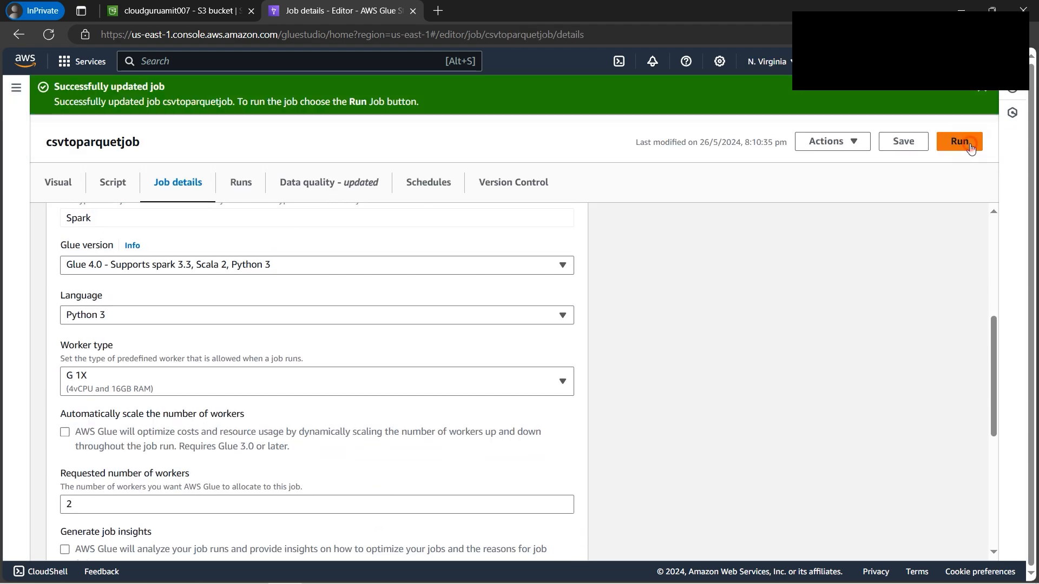
click(960, 142)
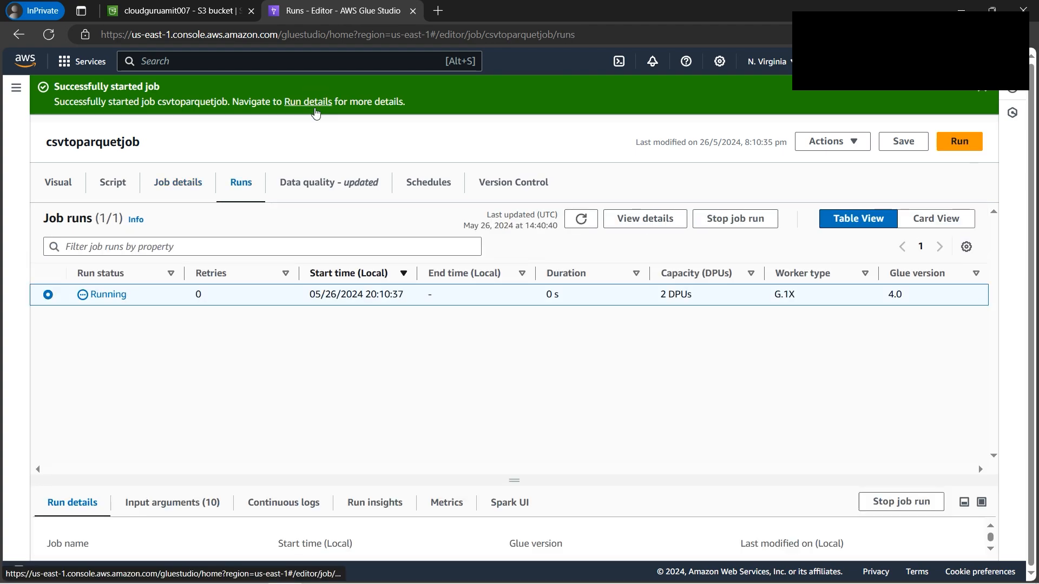
Switch to the S3 console and open the Target/csvtoparquet/ folder of the bucket
click(182, 6)
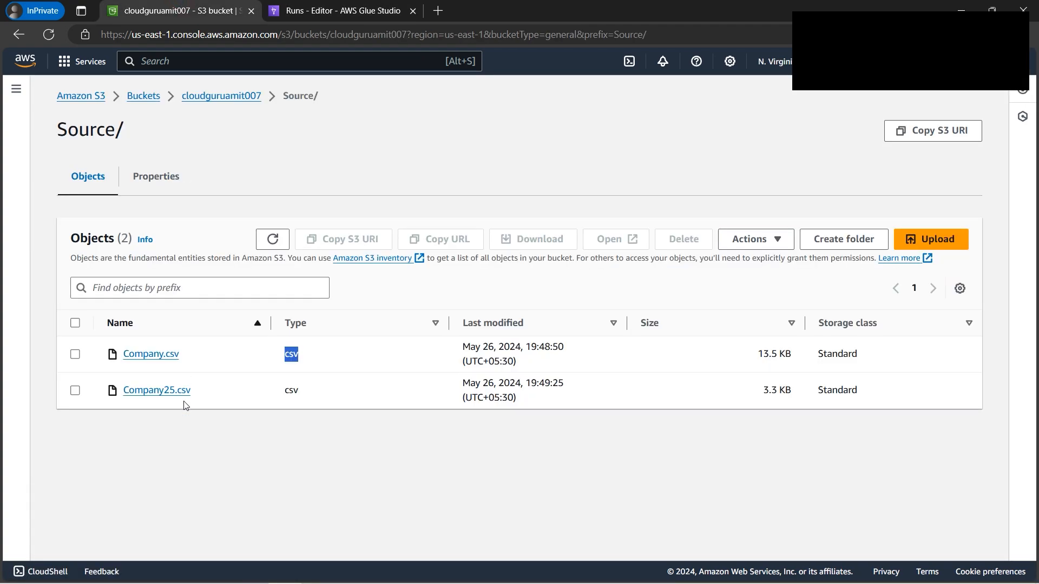
click(231, 98)
click(140, 366)
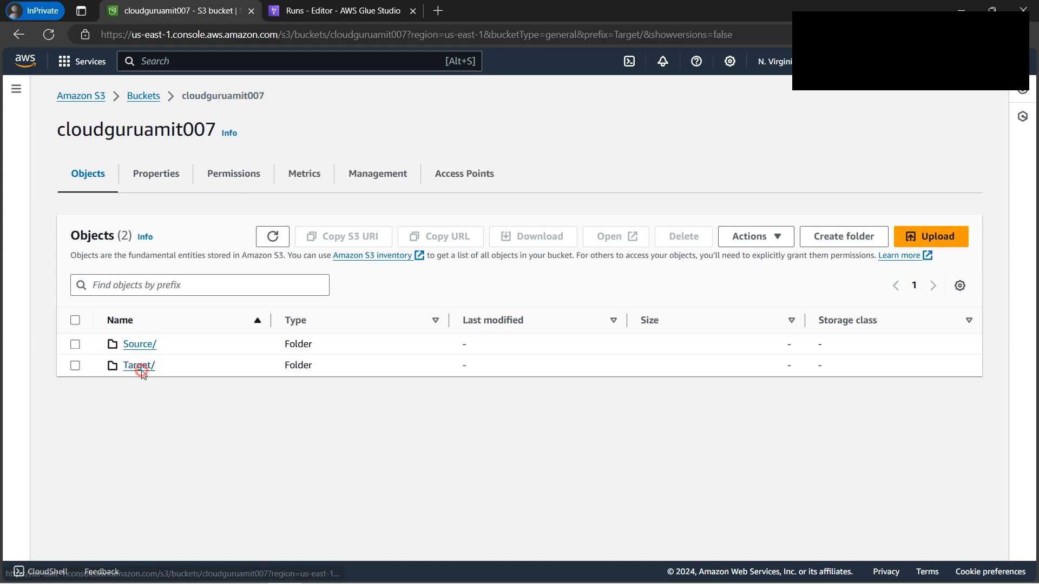
click(158, 351)
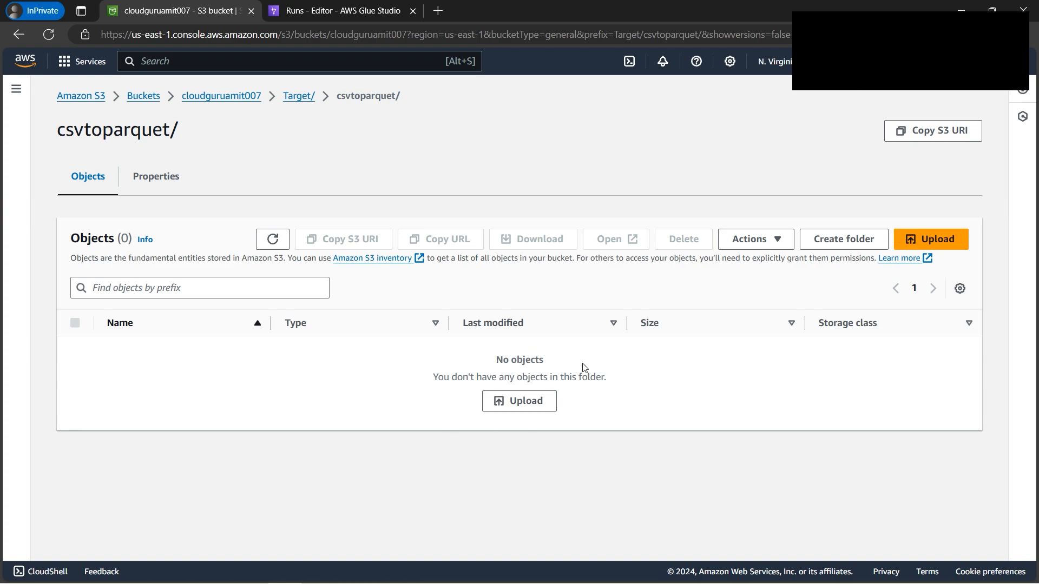
Check the job's run status in AWS Glue, refresh the csvtoparquet/ folder in S3 and examine the output file's type
click(342, 12)
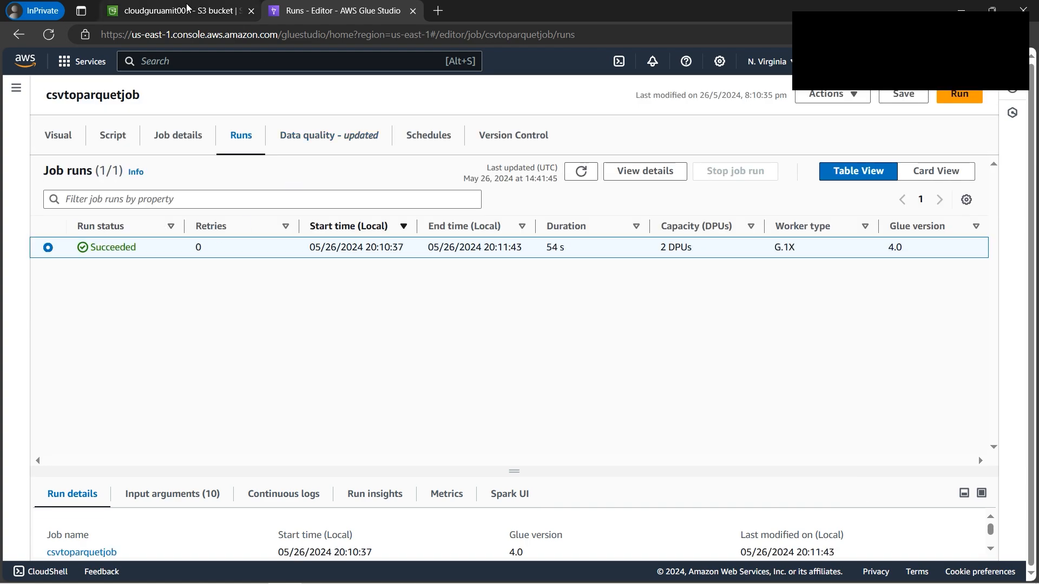
click(185, 10)
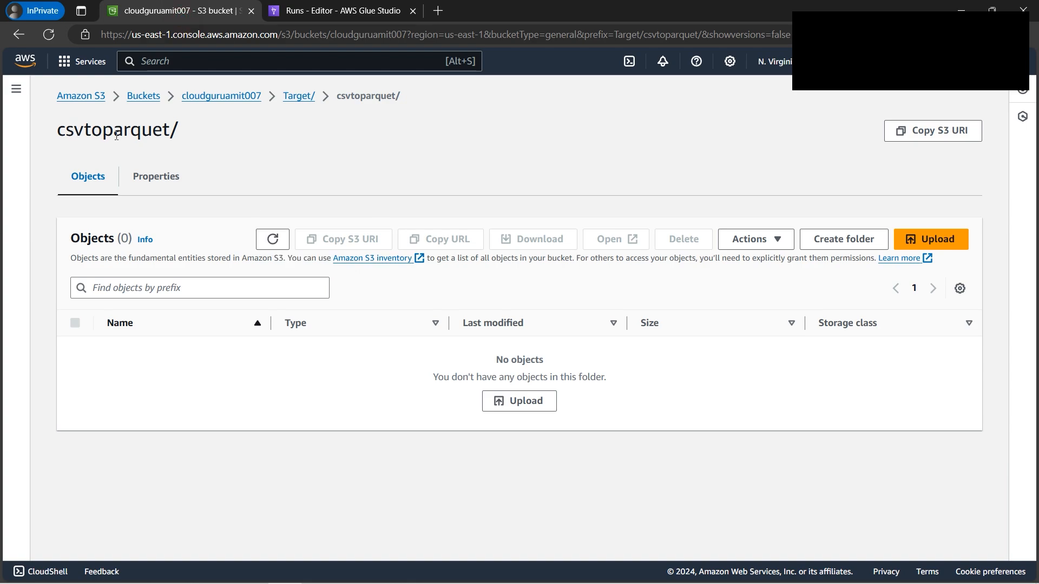
click(275, 241)
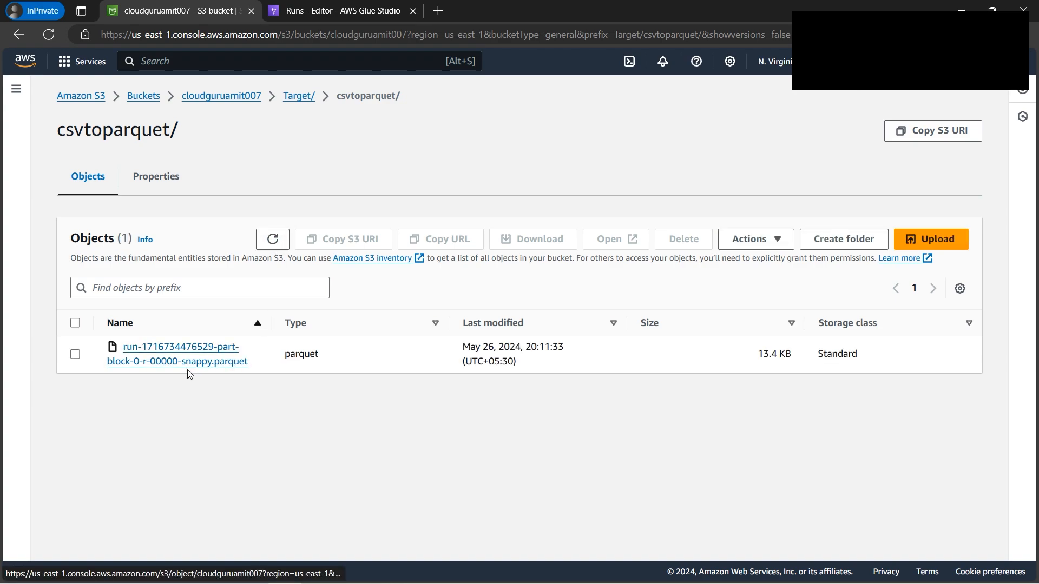
drag(284, 356, 328, 357)
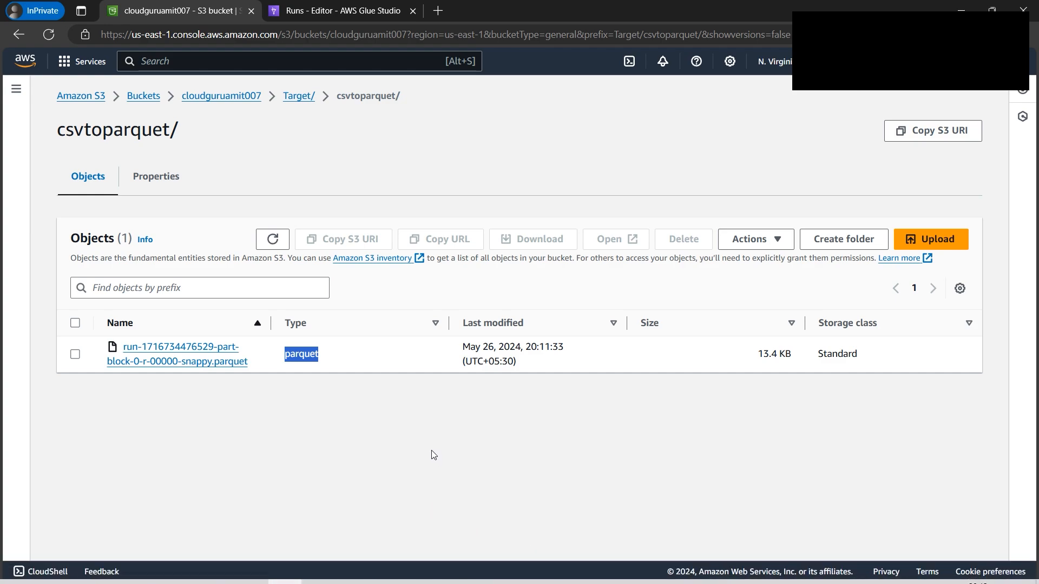
click(339, 365)
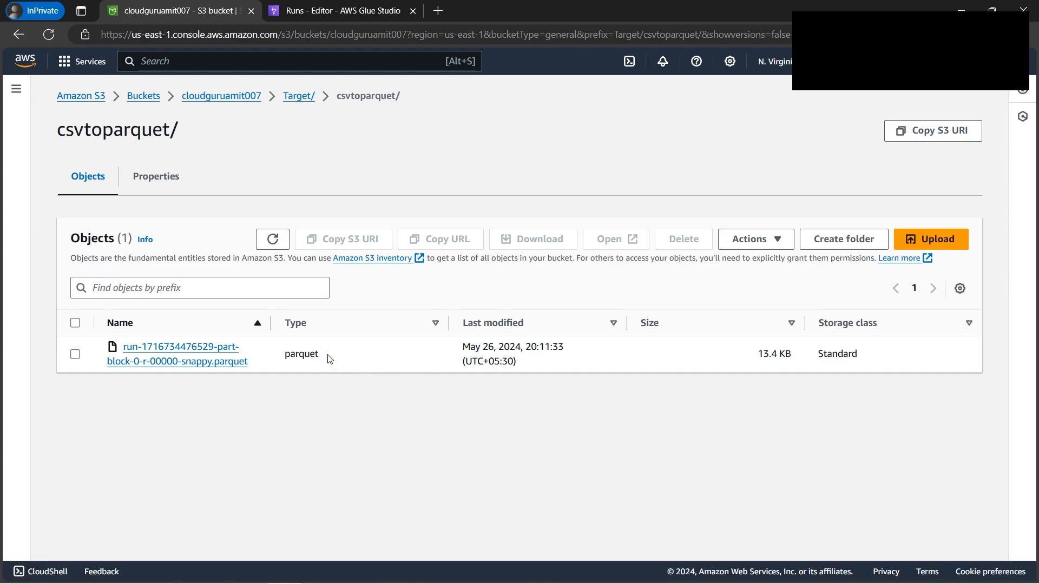
double_click(325, 354)
click(366, 374)
Consult the Hands-on Agenda image and create a new blank visual ETL job in AWS Glue Studio
click(321, 577)
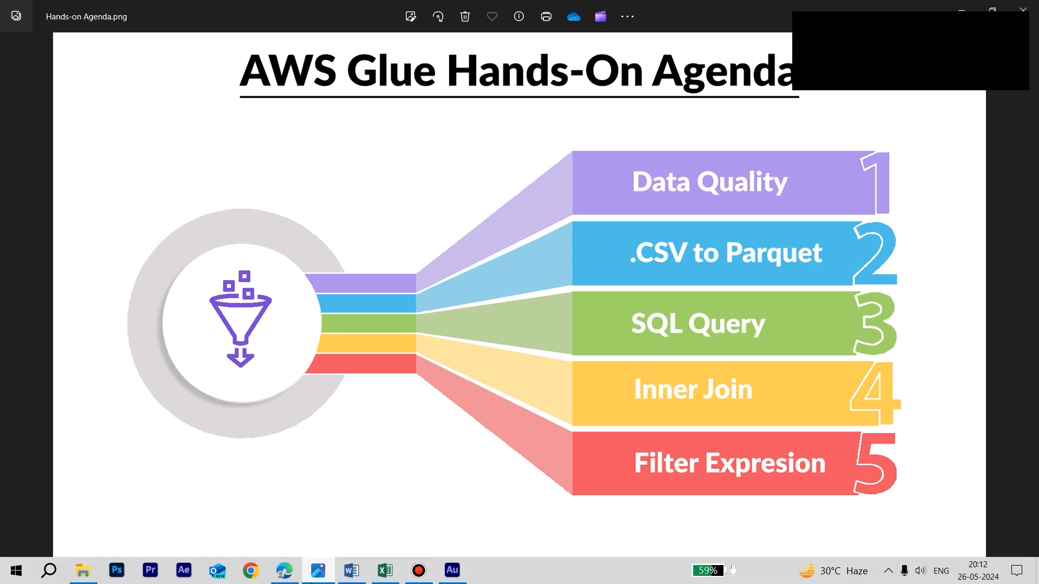
click(291, 573)
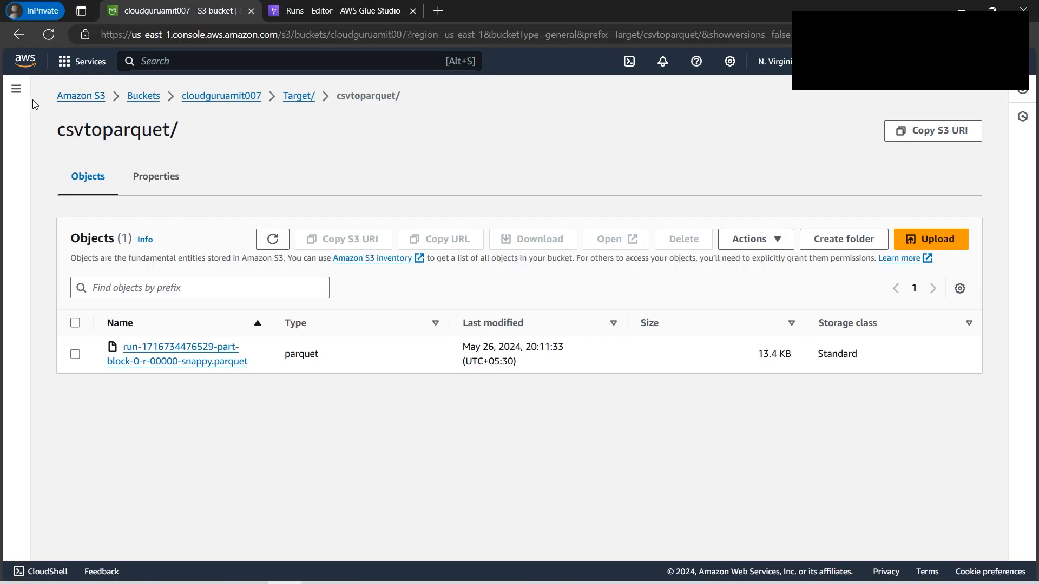
click(327, 17)
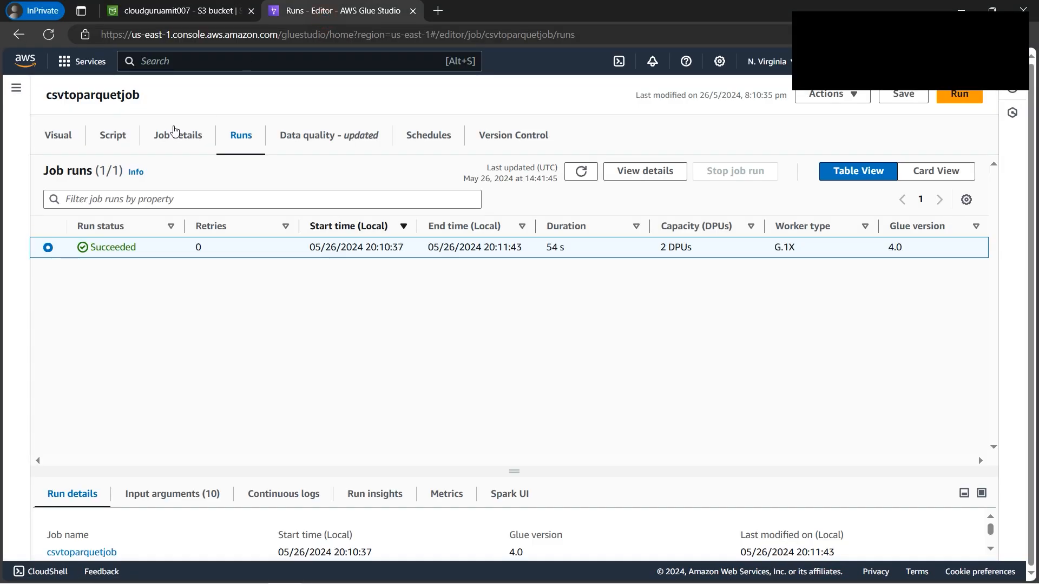
click(20, 92)
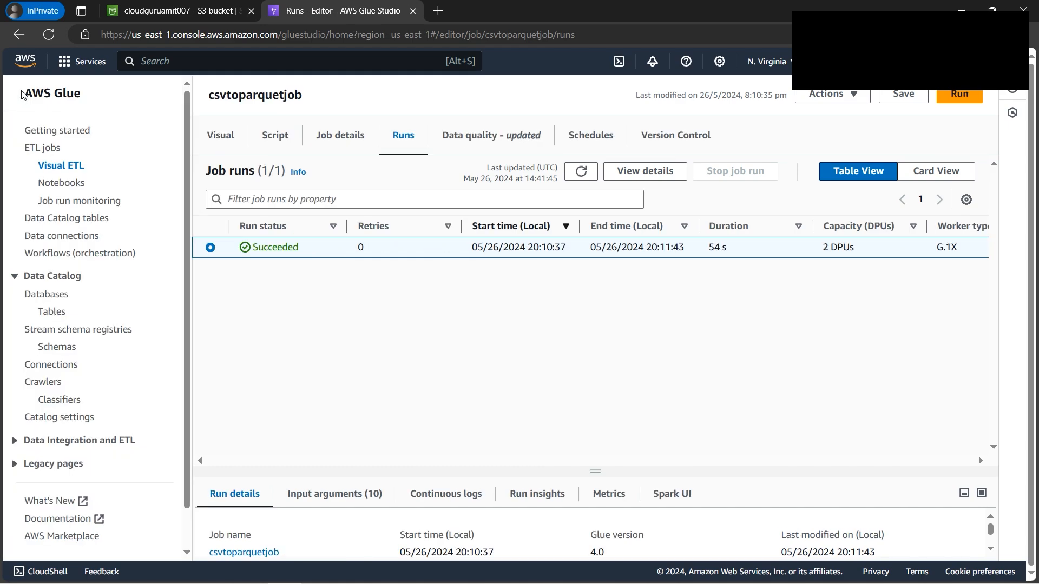
click(79, 166)
click(306, 224)
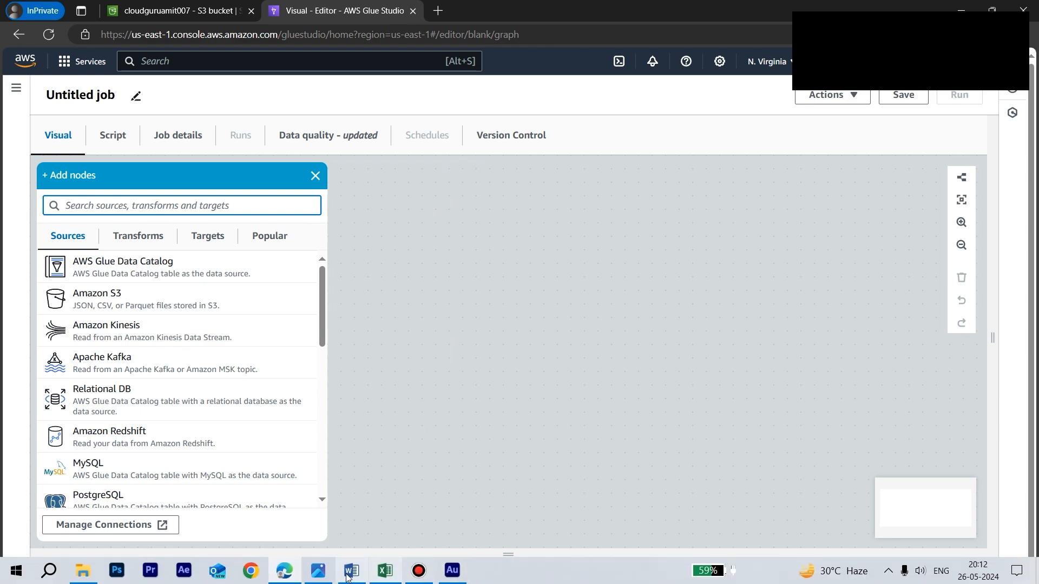
click(323, 574)
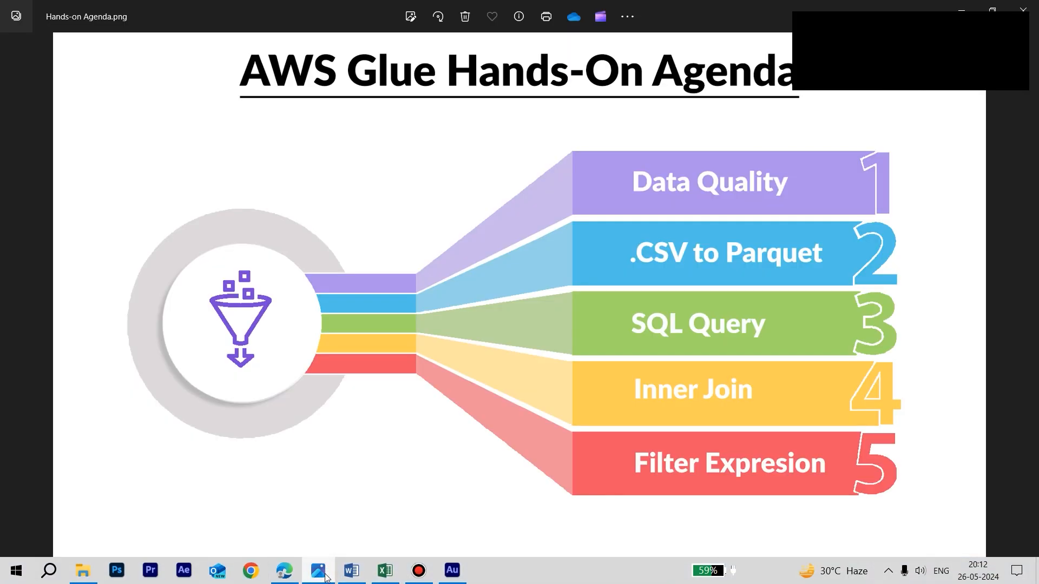
click(326, 576)
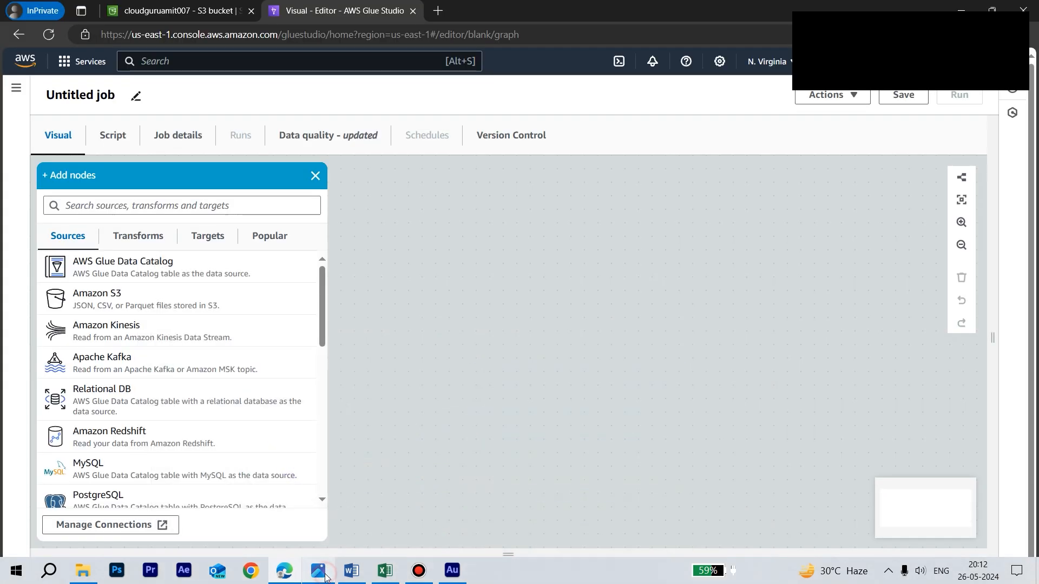
Add an AWS Glue Data Catalog source using the company_csv table from the cloudguruamitdb database
click(164, 275)
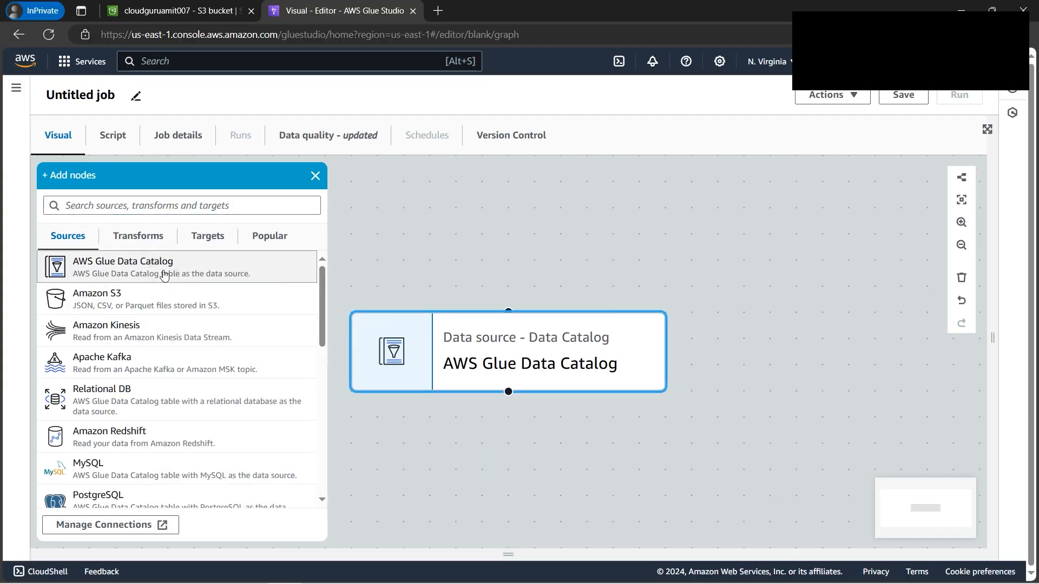
click(539, 355)
click(802, 244)
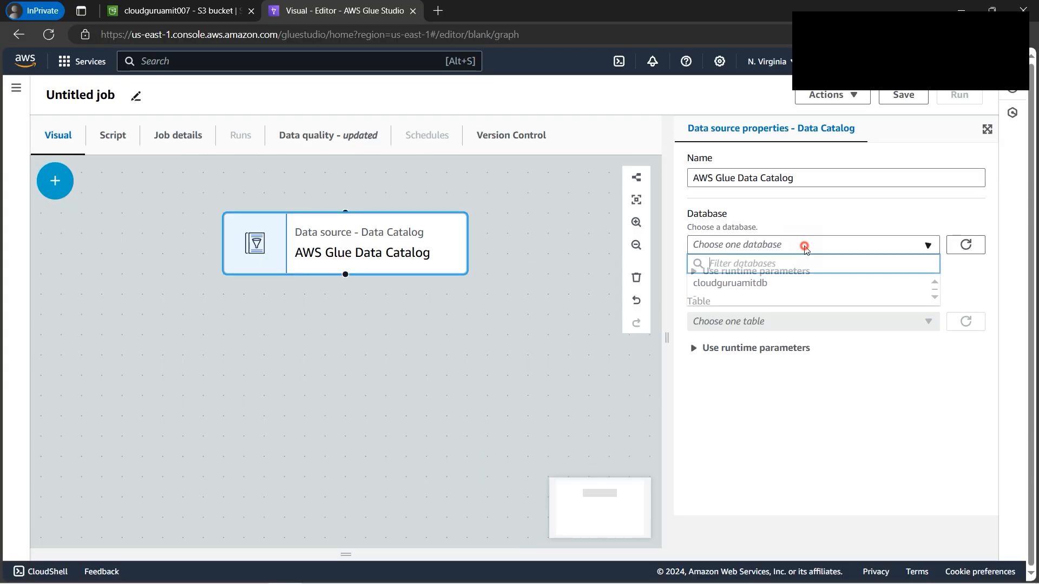
click(787, 281)
click(794, 324)
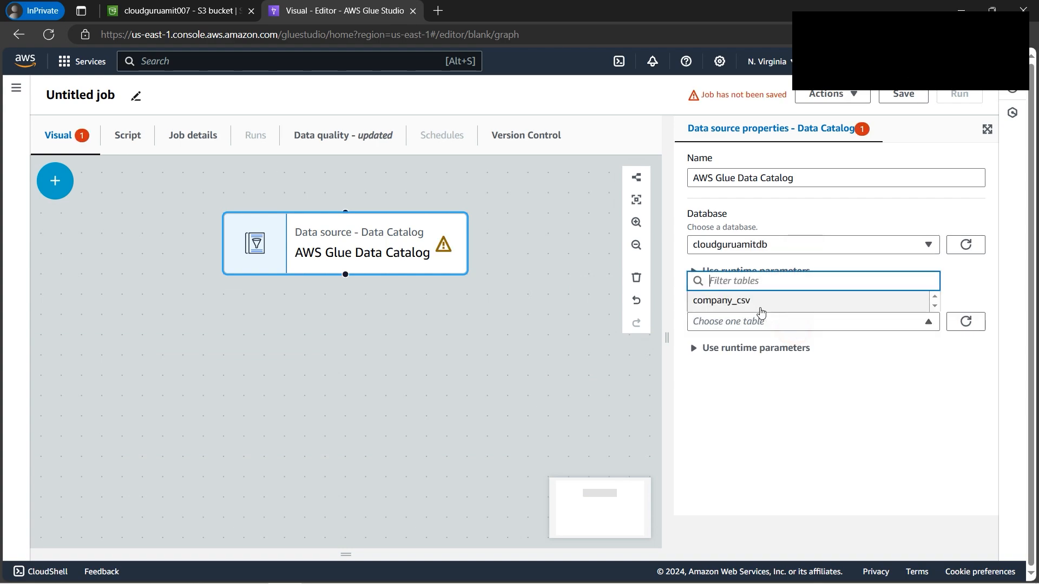
click(754, 303)
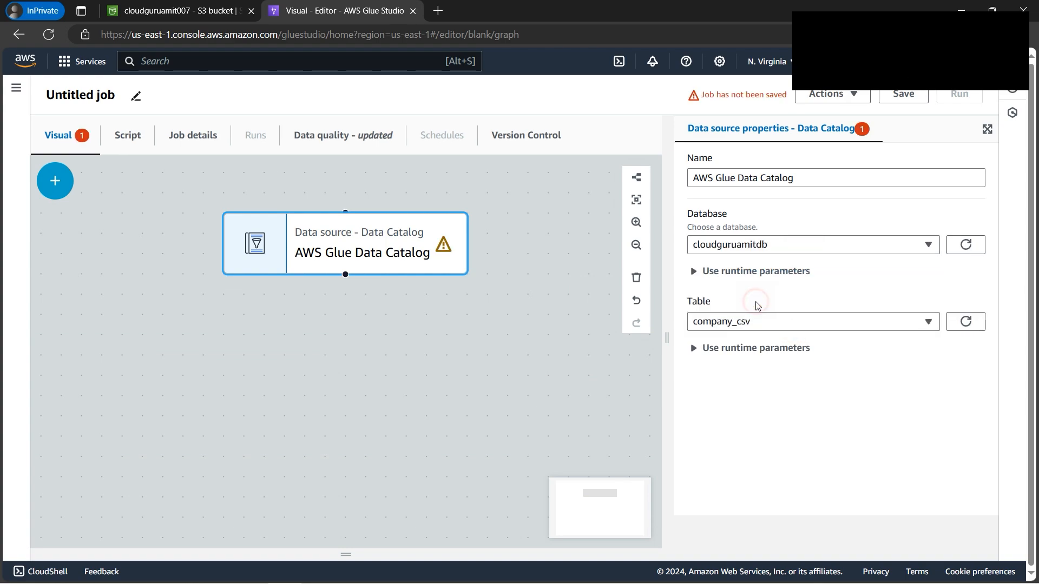
Add a Change Schema transform after the Data Catalog source and rename the organization id target key to organizationid
click(64, 182)
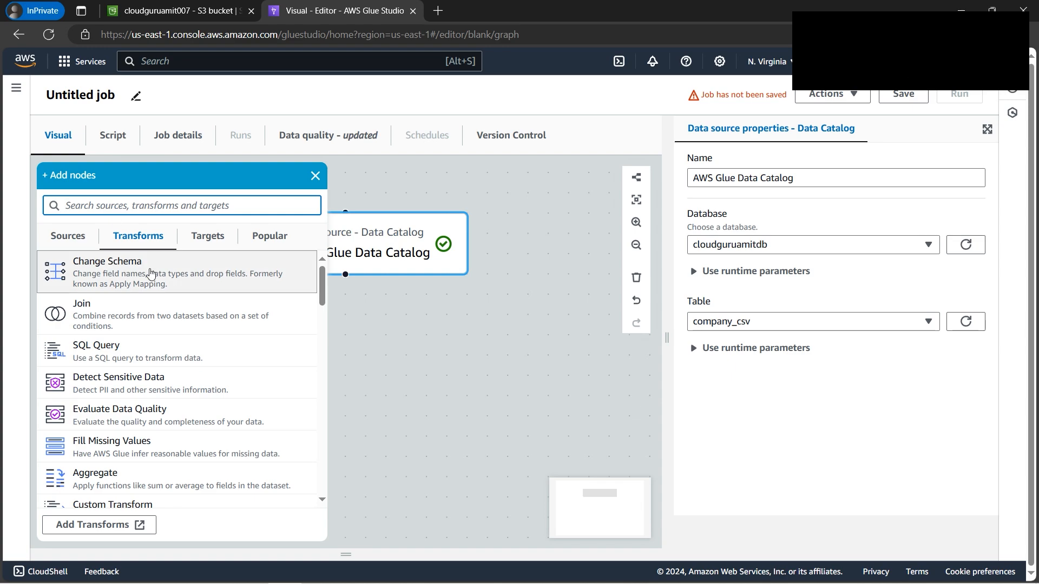
click(152, 274)
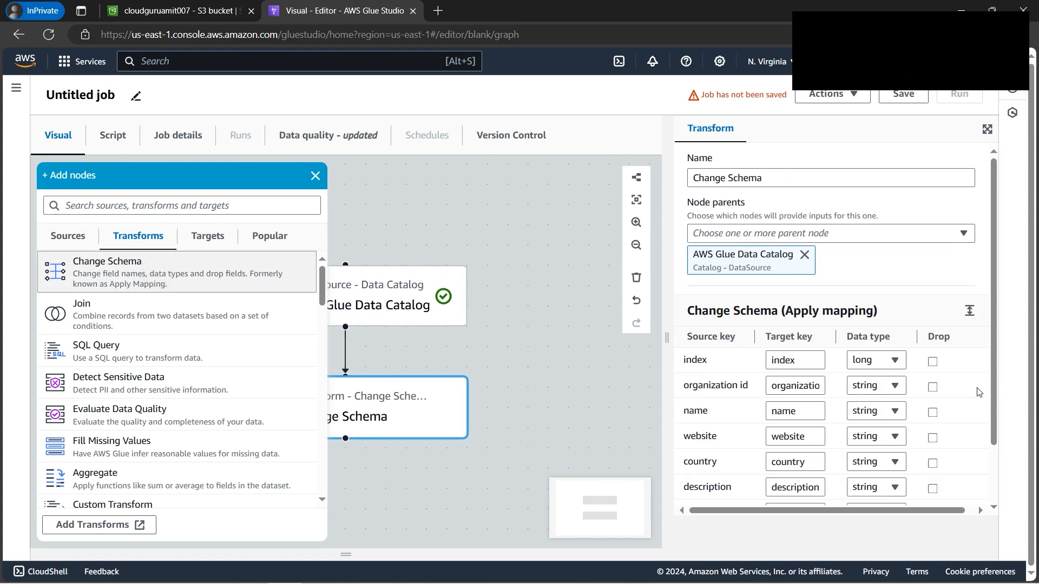
drag(810, 386, 822, 385)
click(811, 385)
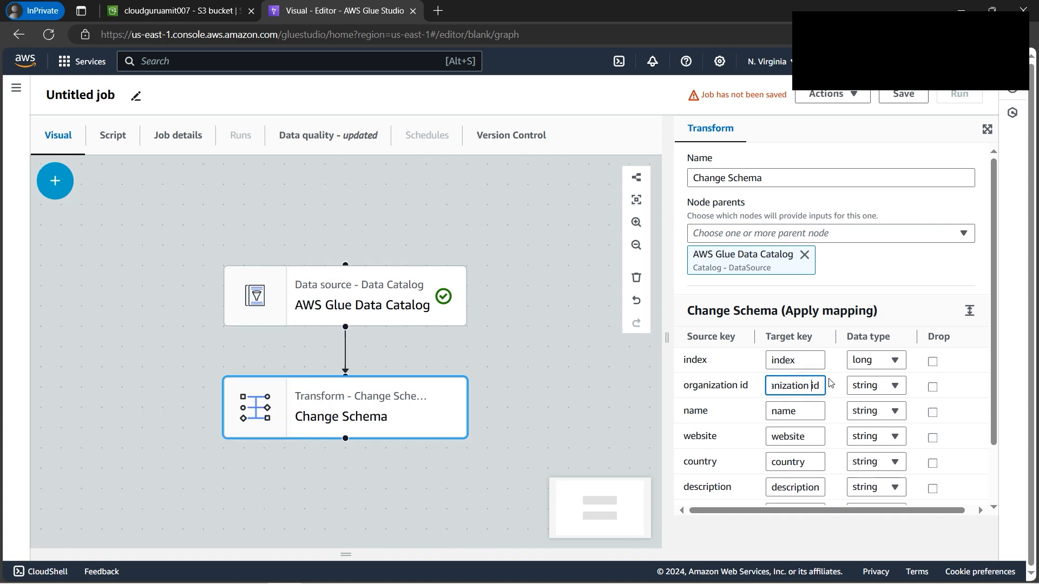
key(BackSpace)
Remove the spaces from the number of employees field's target key in the Change Schema mapping
scroll(817, 422, down, 2)
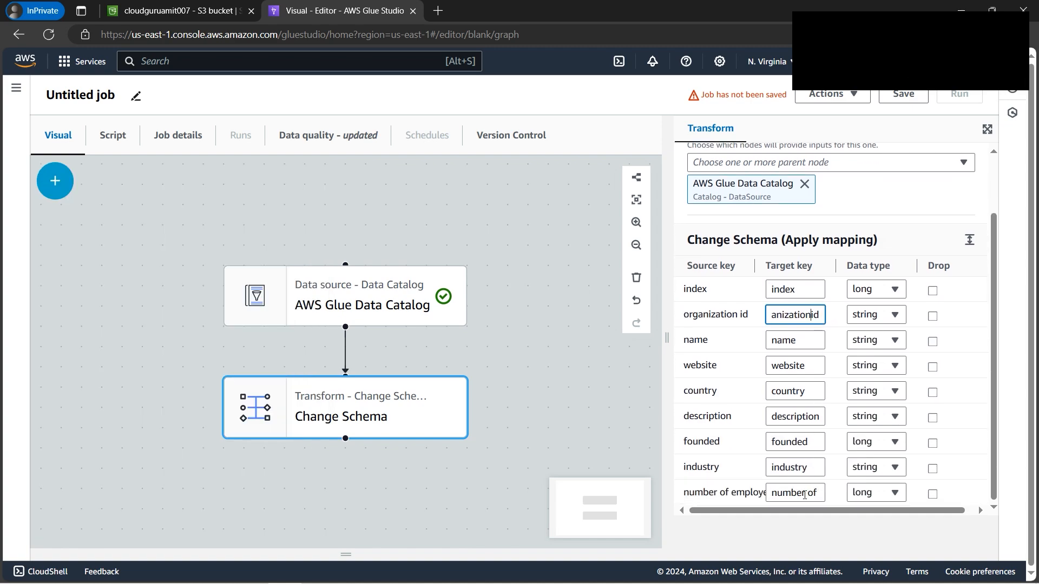
click(804, 494)
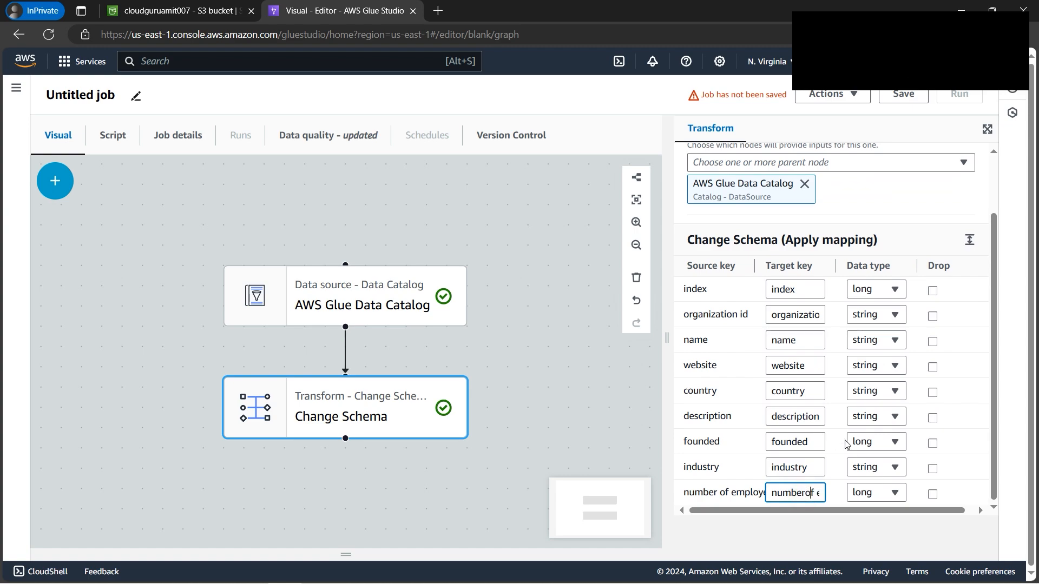
key(Right)
key(Right)
key(BackSpace)
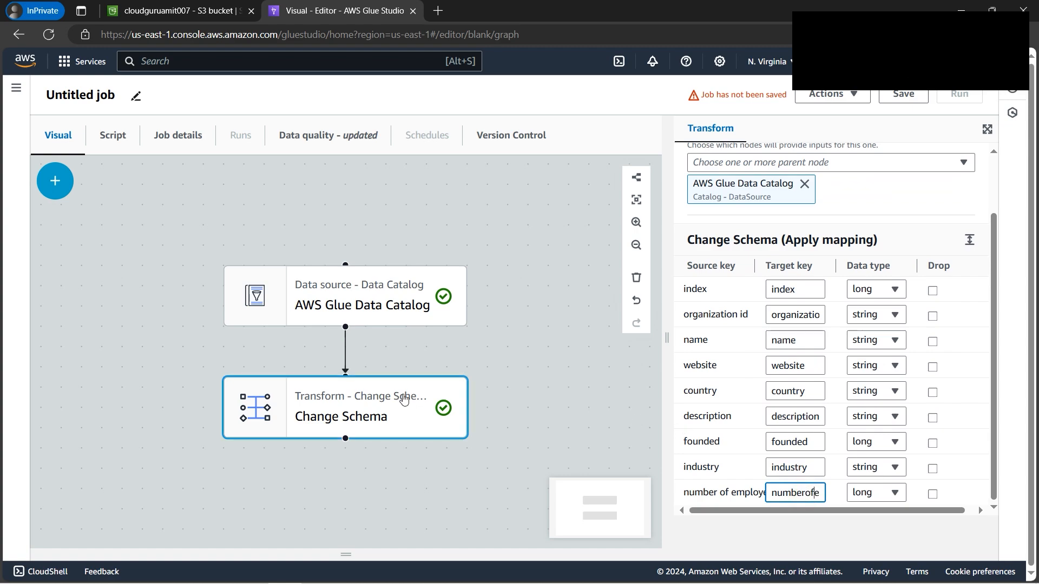
Add a SQL Query transform after the Change Schema node and shrink the output schema pane beneath the canvas
click(53, 180)
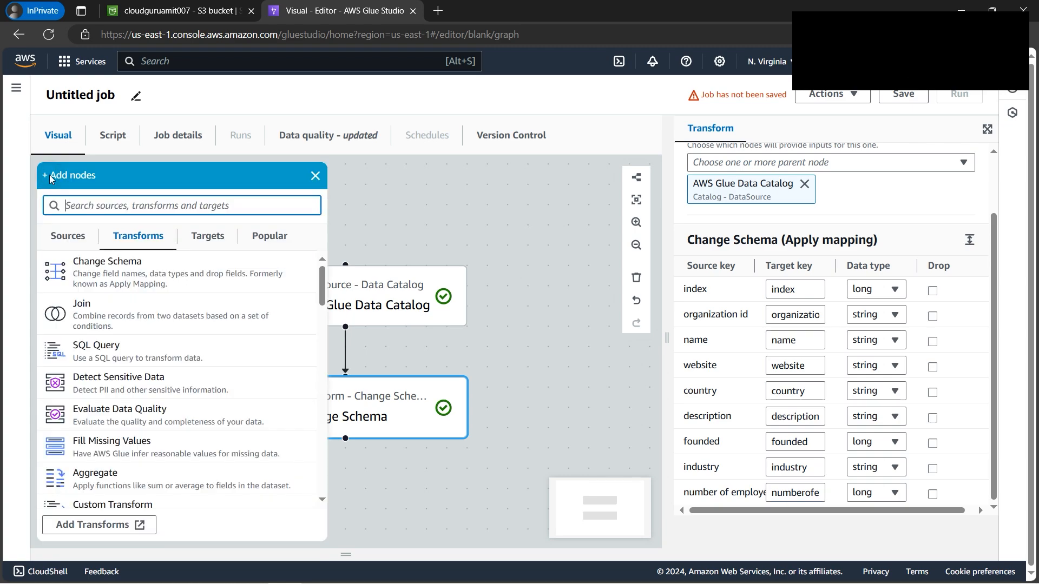
click(140, 359)
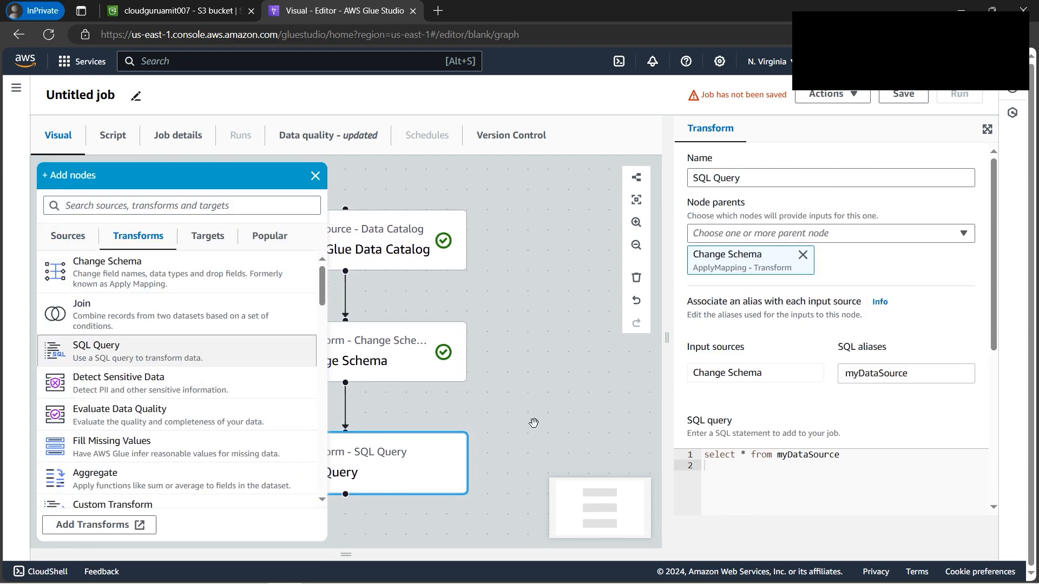
click(389, 359)
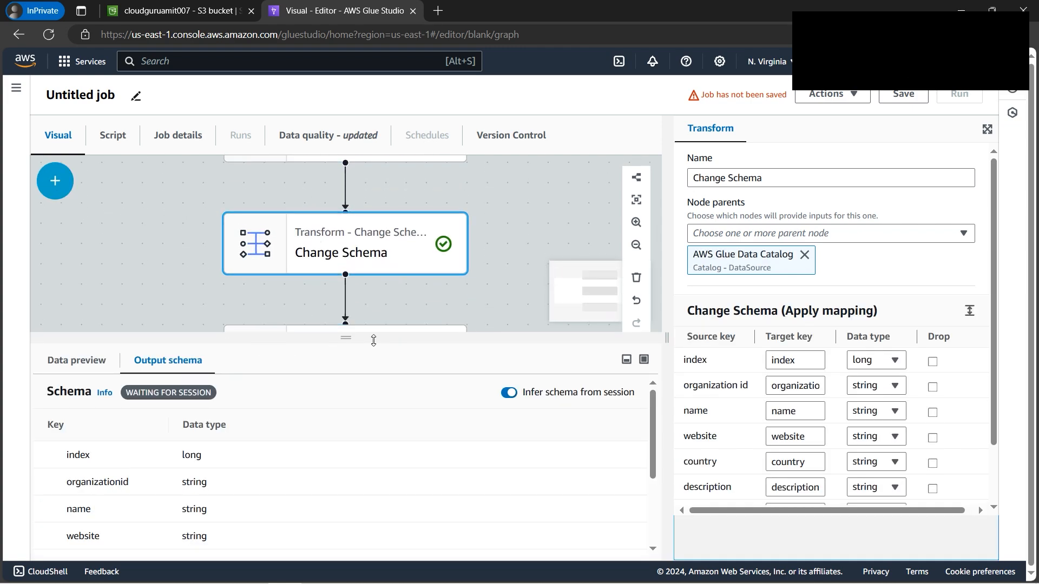
drag(345, 339, 342, 569)
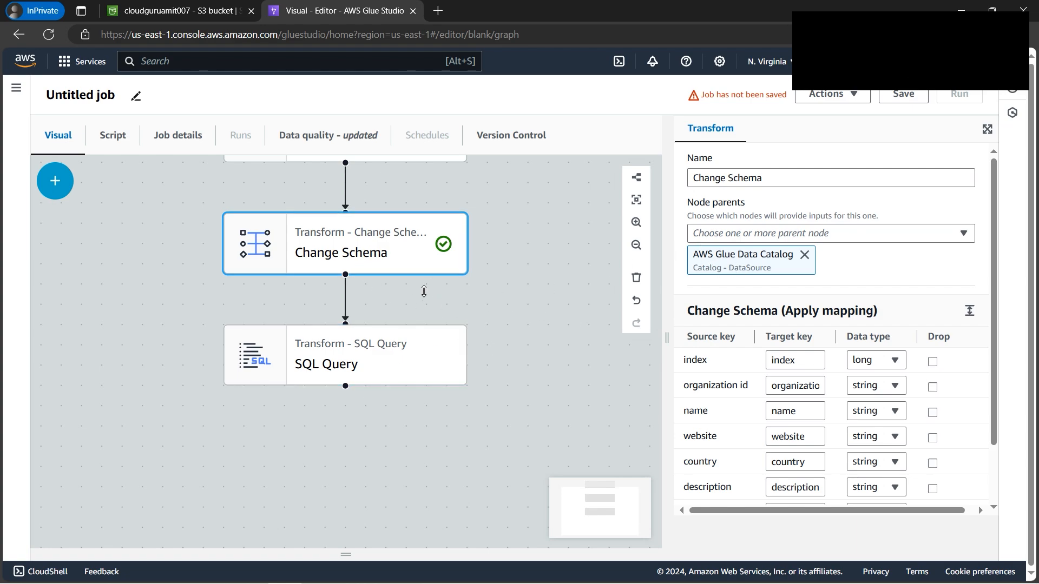
click(384, 352)
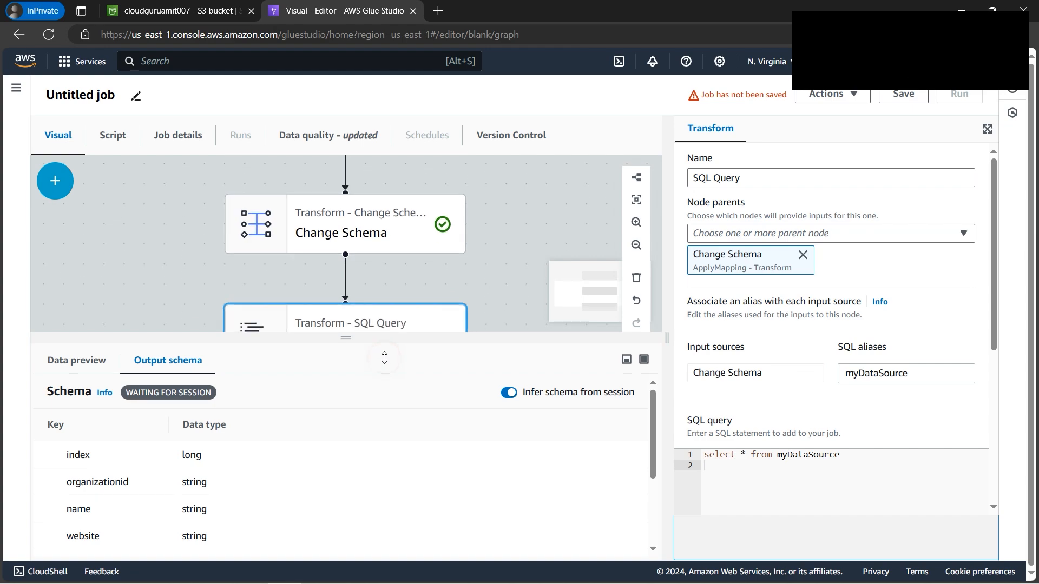
drag(354, 339, 345, 575)
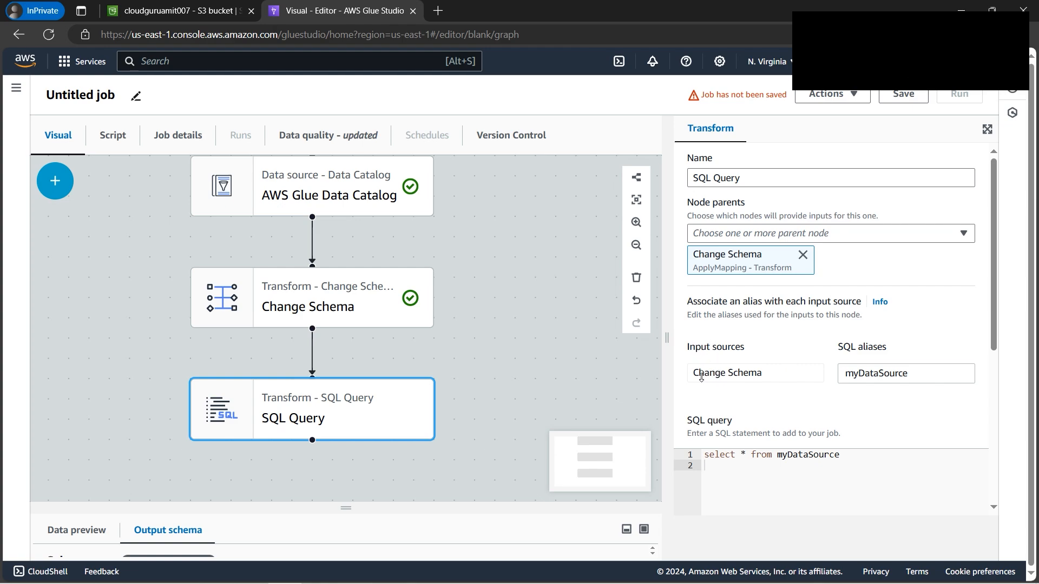
Set the SQL alias of the Change Schema input source to company
drag(695, 373, 763, 372)
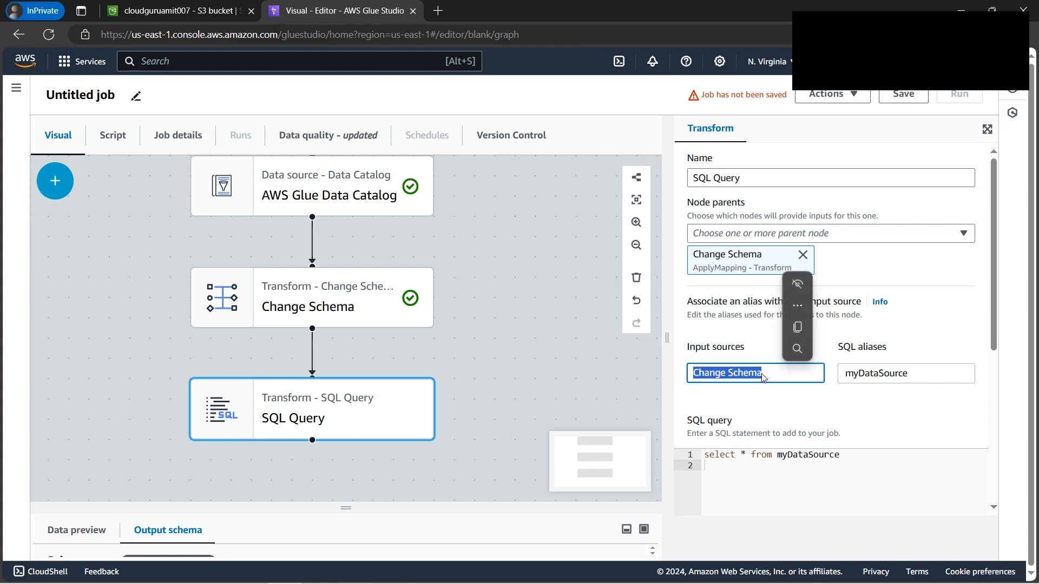
click(767, 373)
drag(917, 373, 831, 375)
text(company)
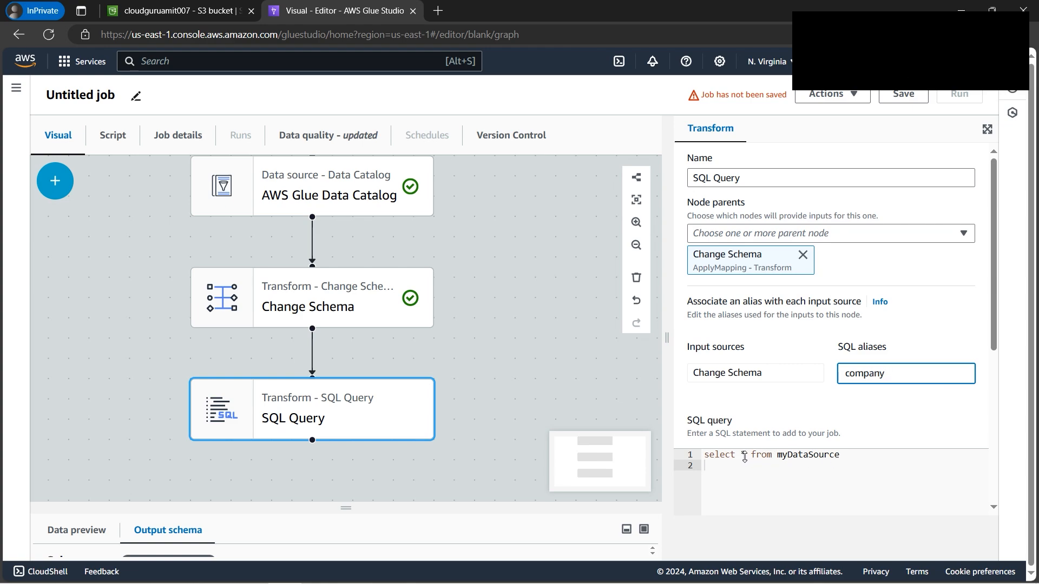
Switch to the Company workbook in Excel and copy the Name column header in cell C1
click(385, 571)
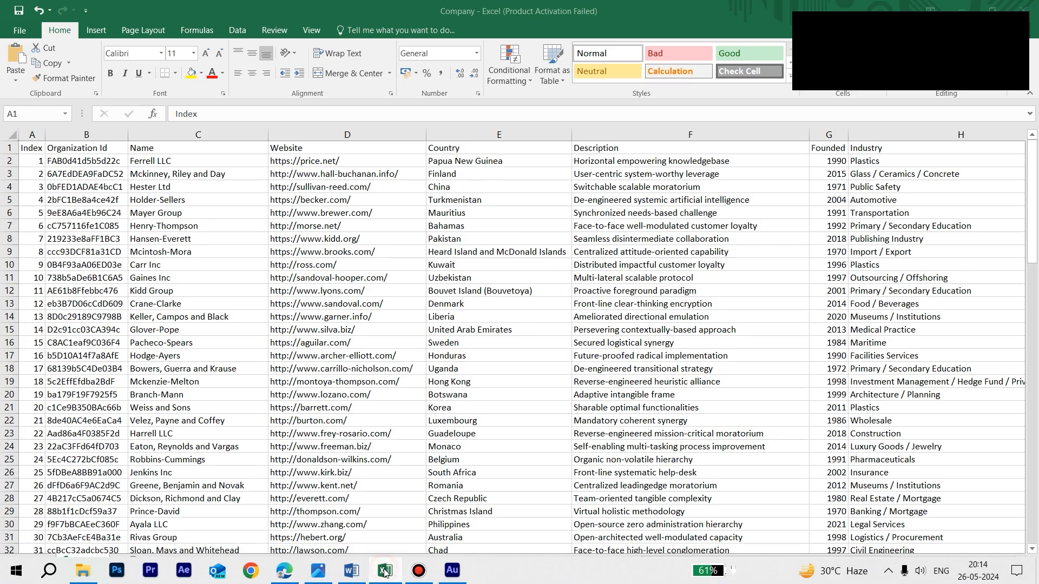
click(254, 189)
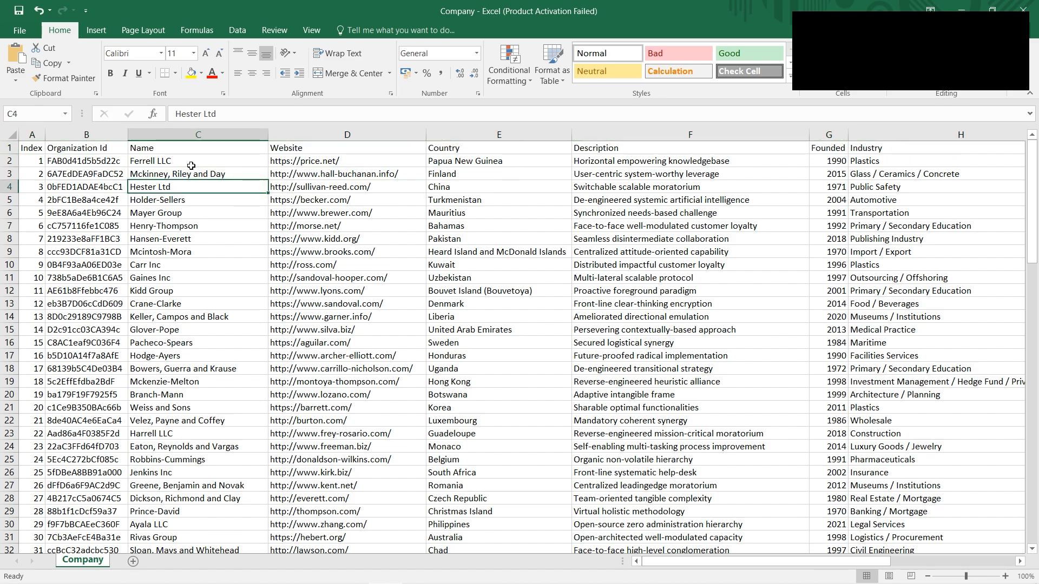
key(Up)
key(Up)
key(Up)
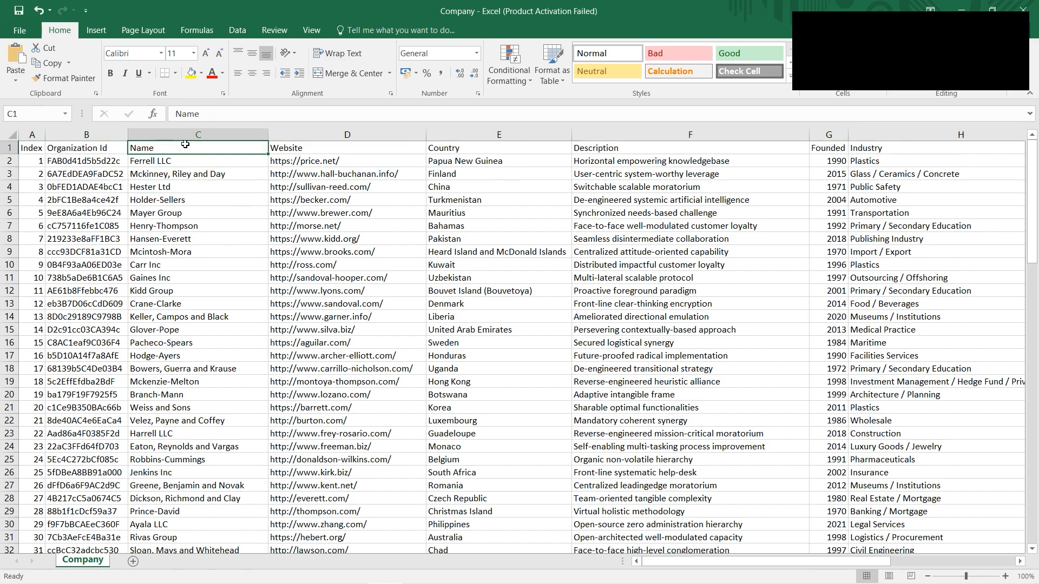
key(ctrl+c)
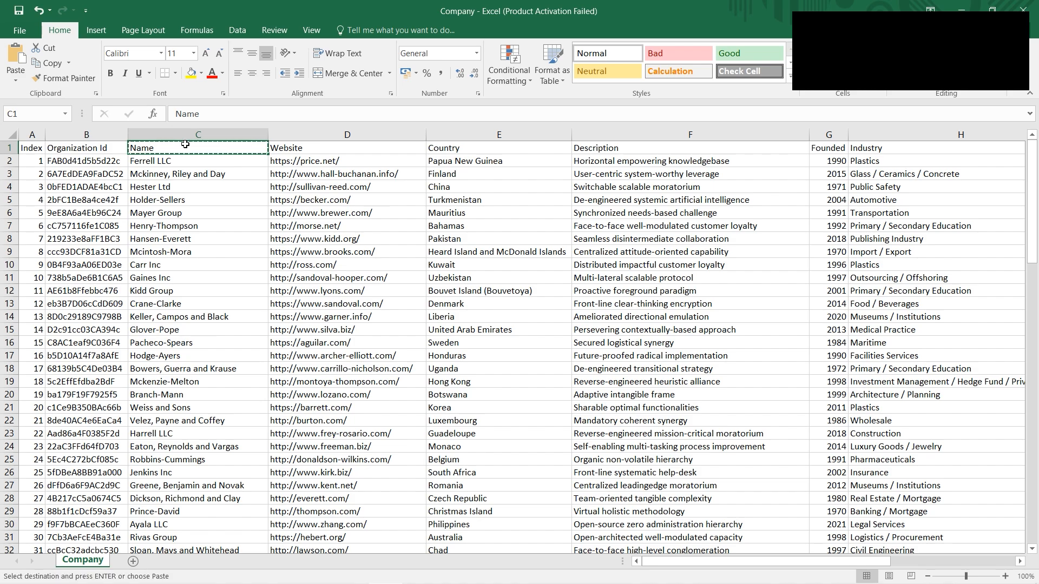
Return to AWS Glue Studio and replace the asterisk in the SQL query with Name followed by a comma
click(284, 571)
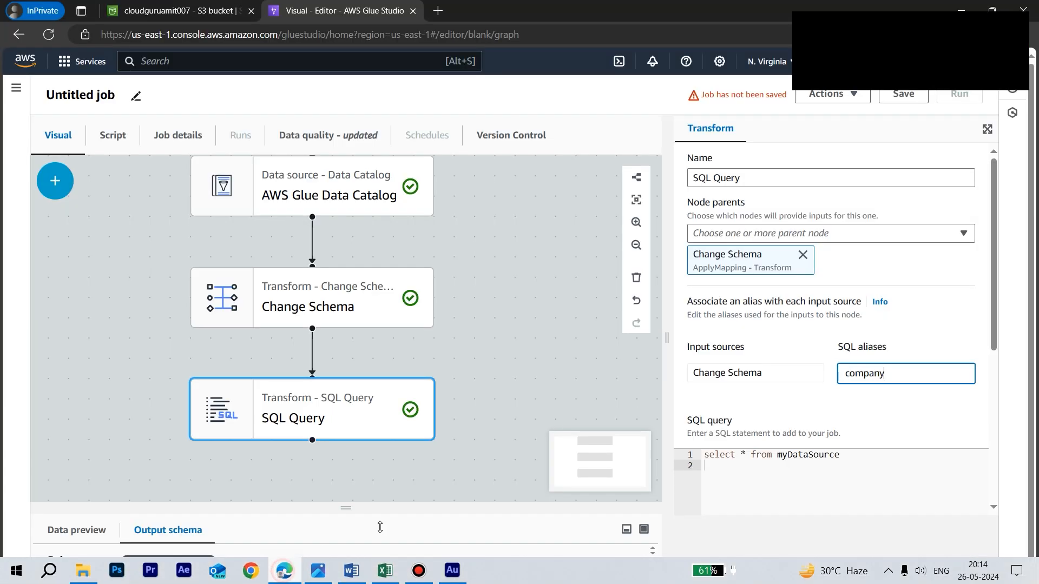
double_click(741, 454)
key(ctrl+v)
click(784, 453)
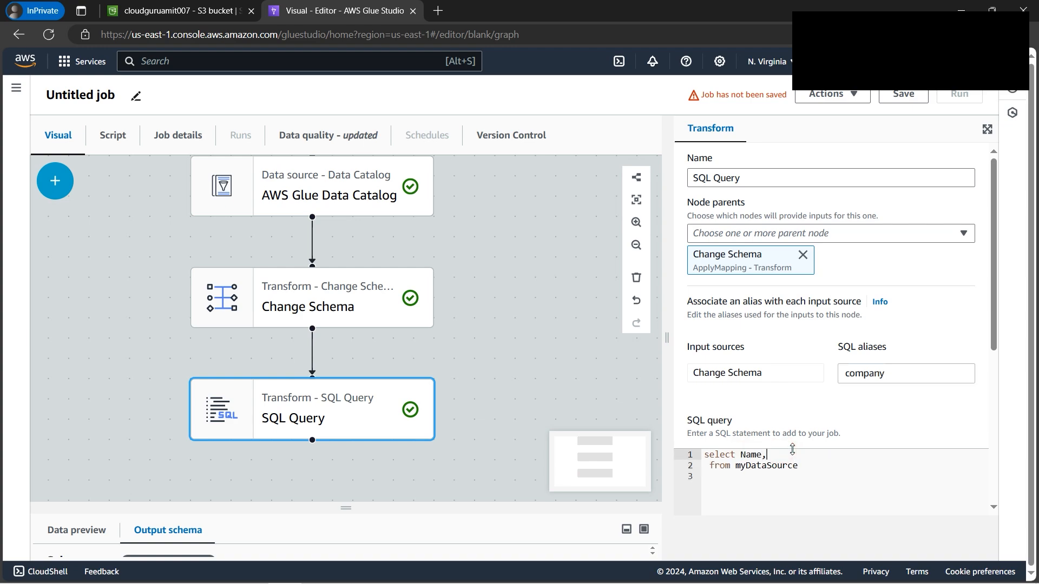
Copy the Country header from the Company workbook in Excel and paste it after Name in the Glue SQL query
click(384, 571)
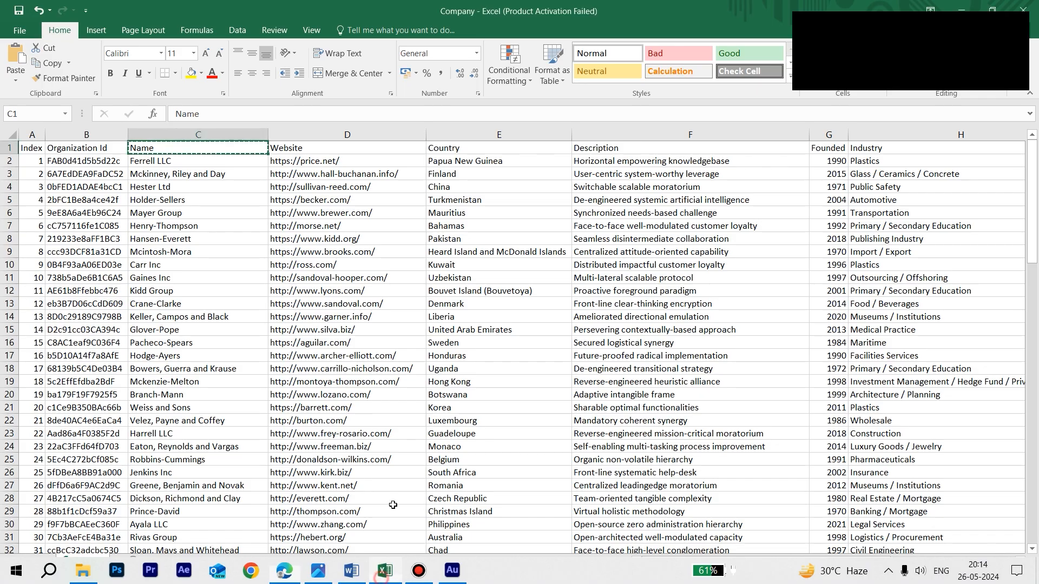
click(452, 149)
key(ctrl+c)
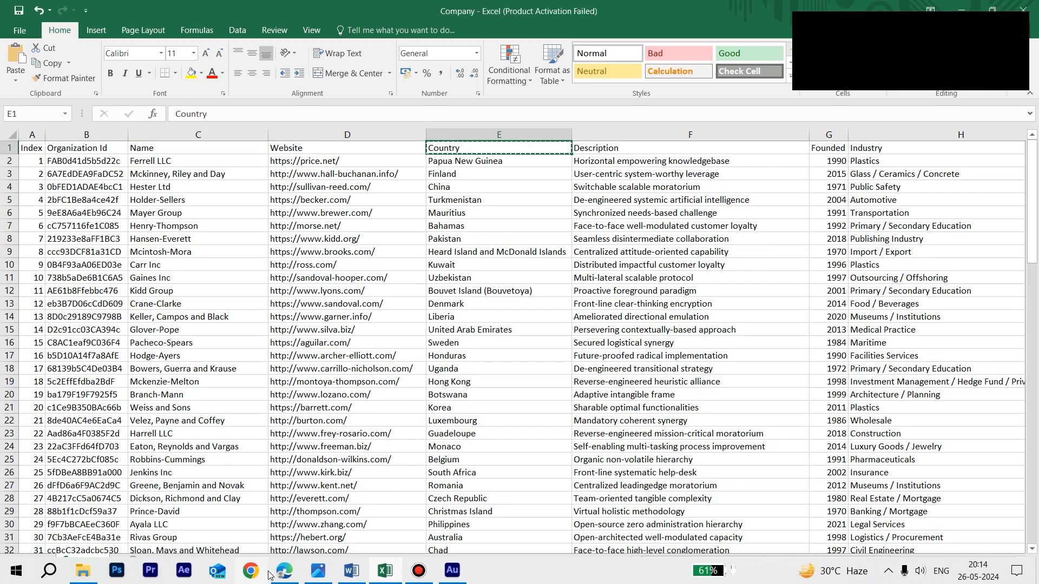
click(285, 571)
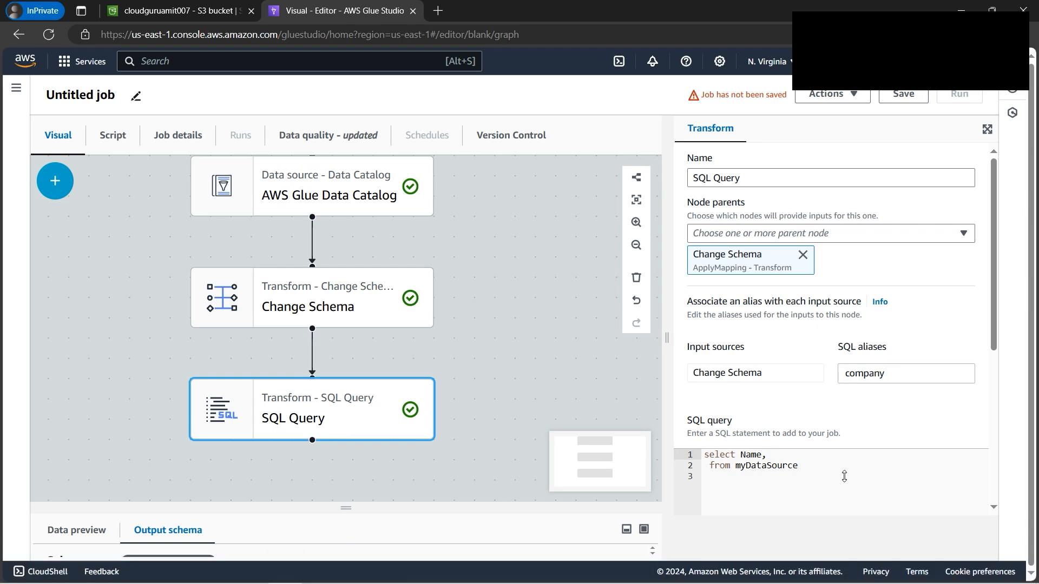
key(ctrl+v)
Join the SQL query onto one line and replace myDataSource with company as the queried table
click(828, 457)
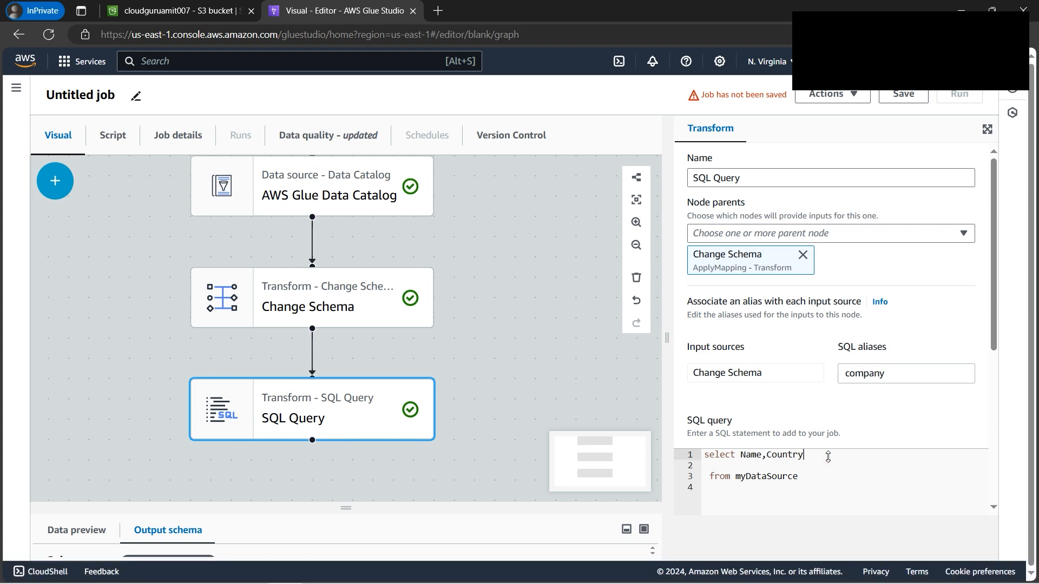
key(Delete)
key(Delete)
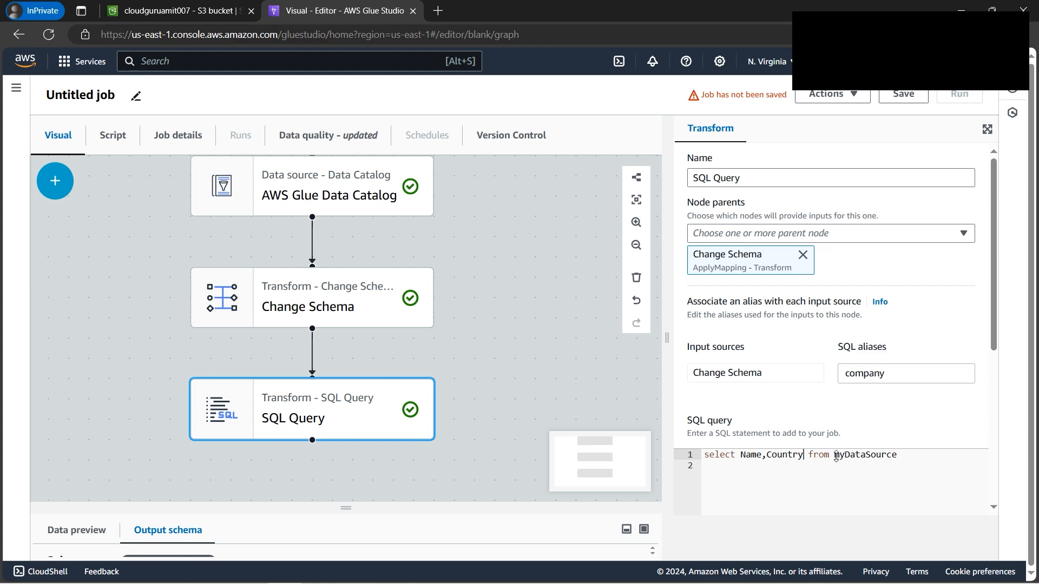
double_click(836, 457)
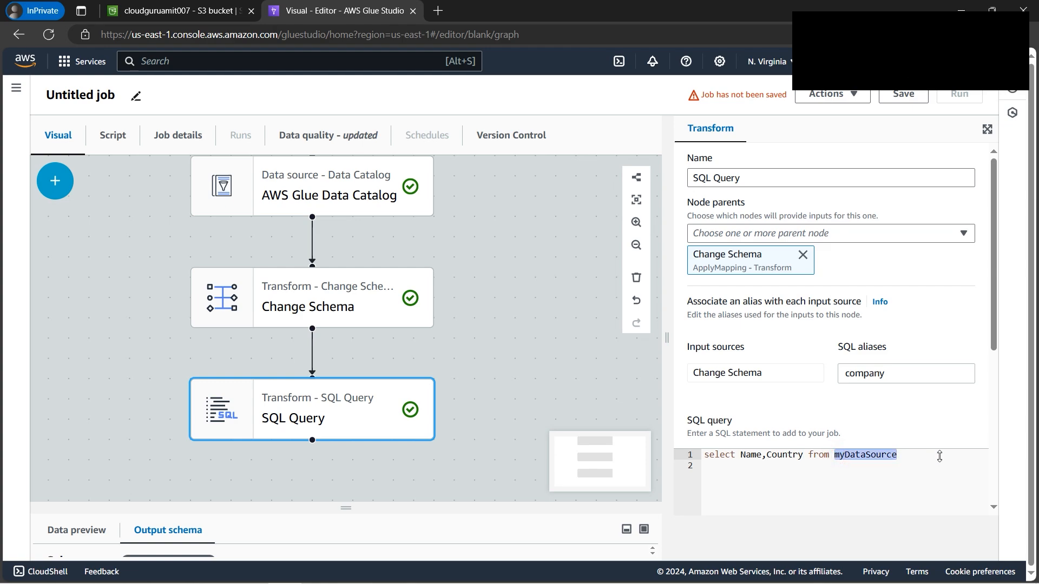
text(company)
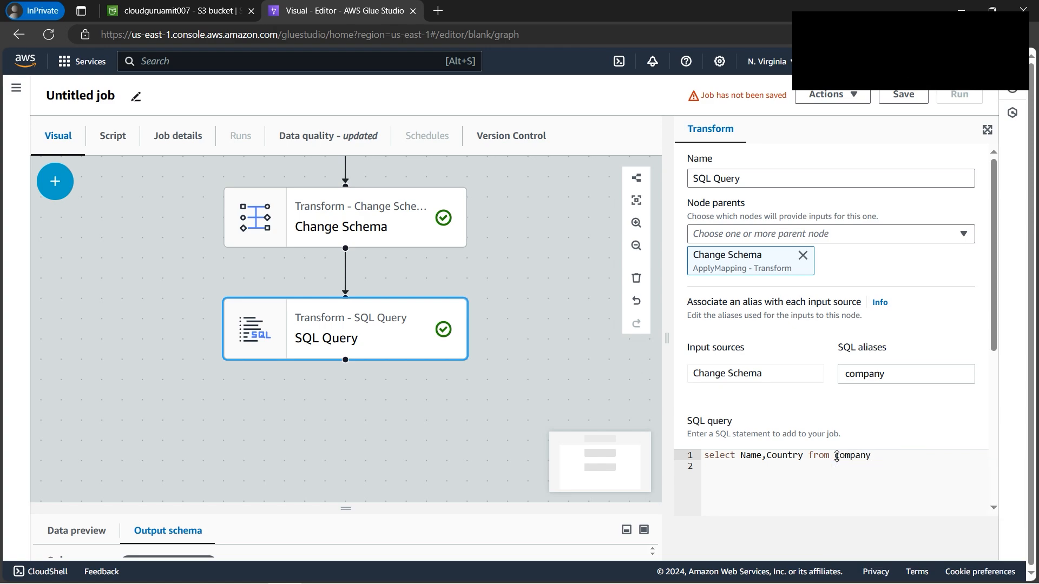
Add an Amazon S3 target after the SQL Query node with CSV format and compression type None
click(54, 181)
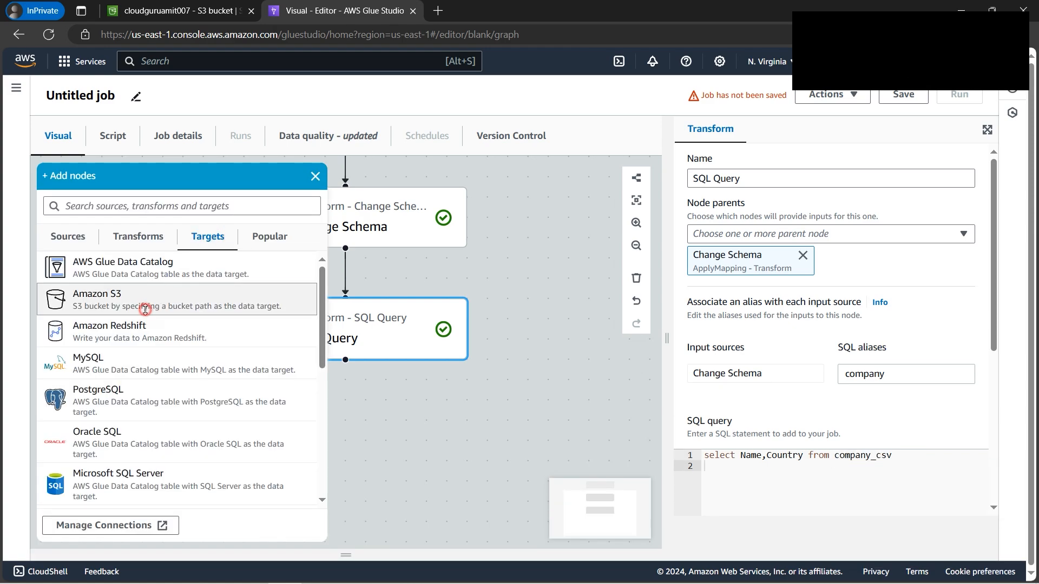
click(143, 310)
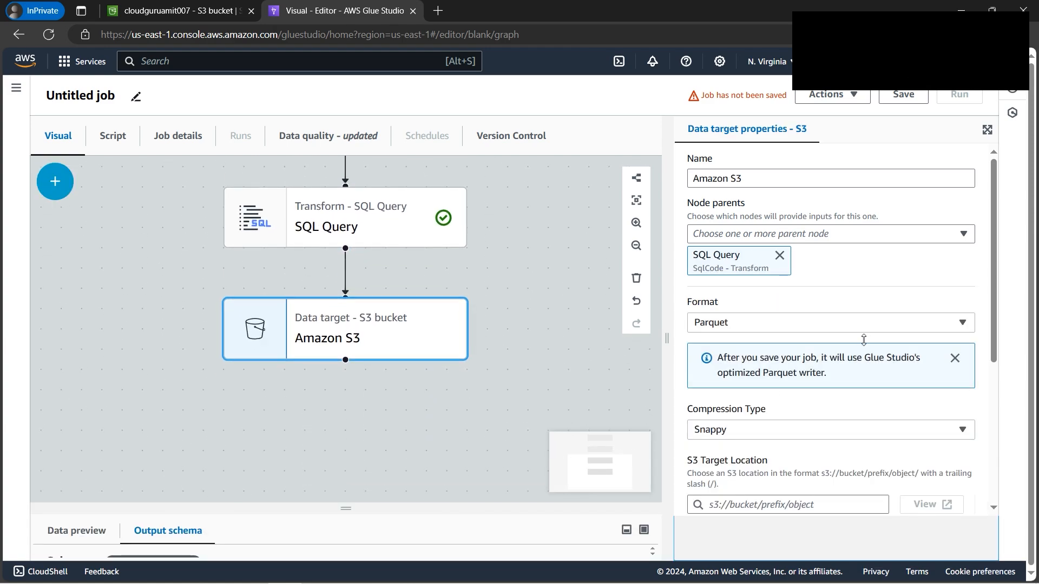
click(839, 323)
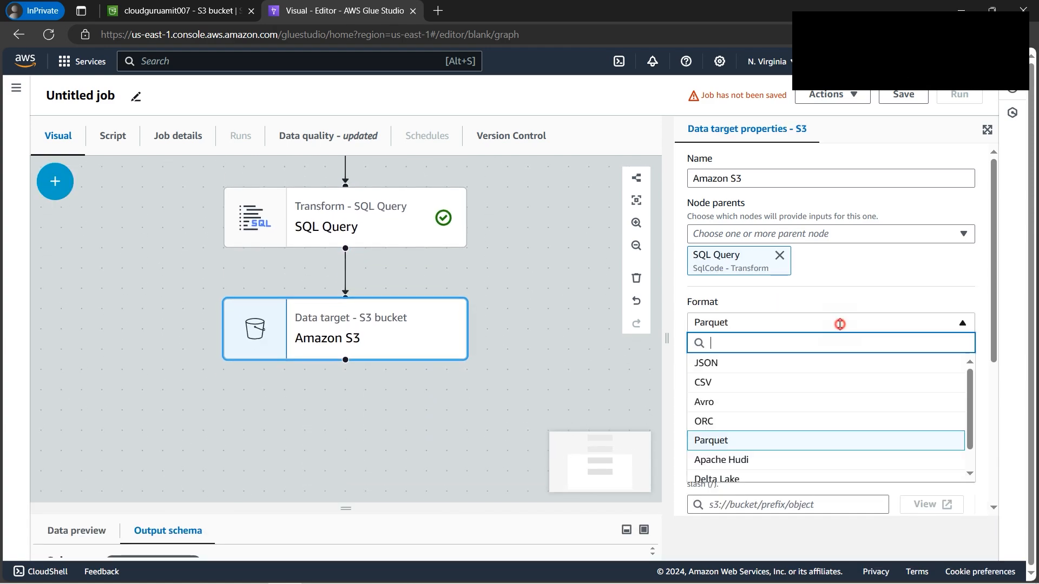
click(765, 390)
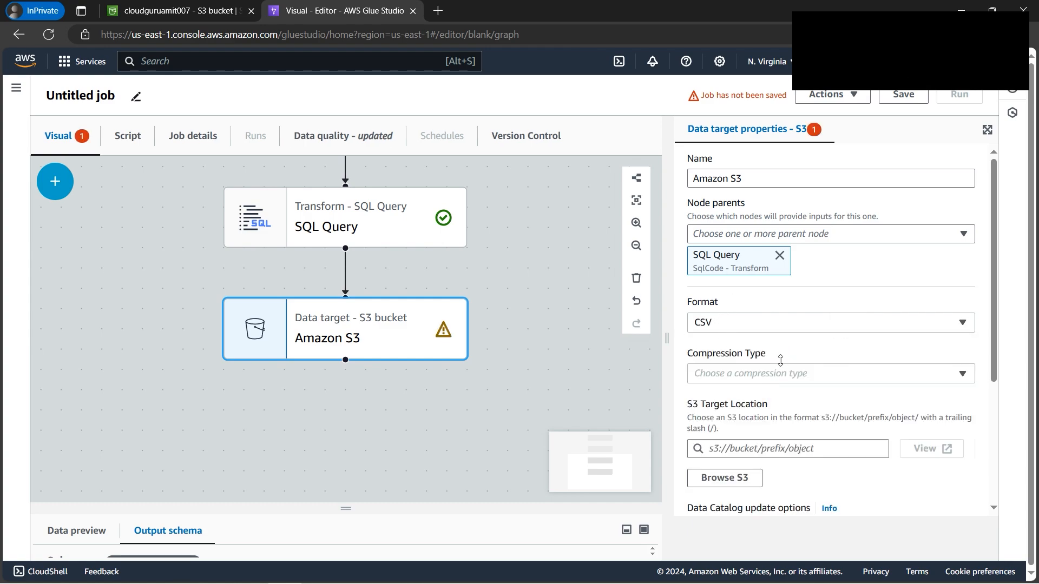
click(805, 373)
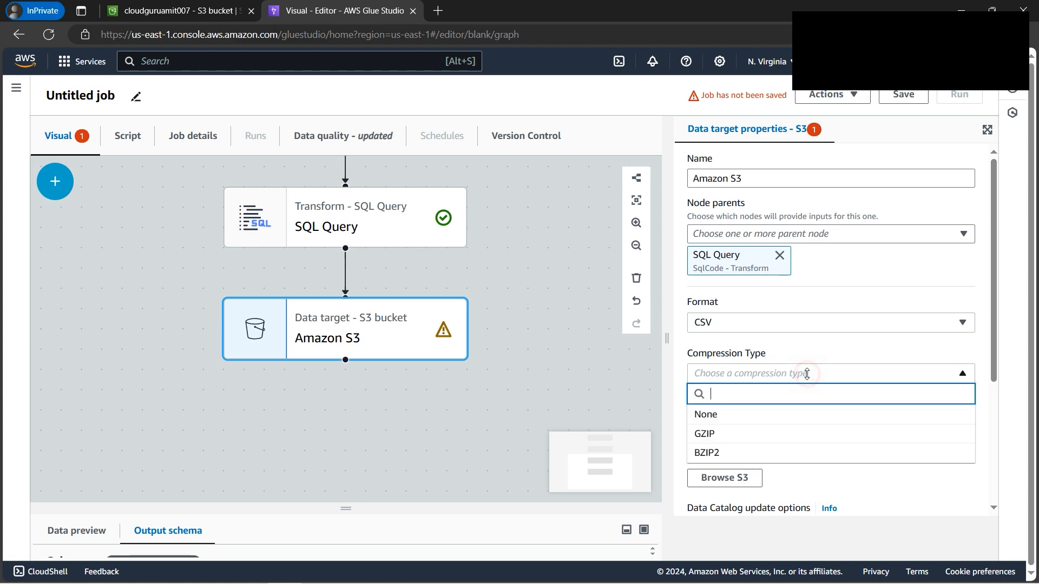
click(756, 414)
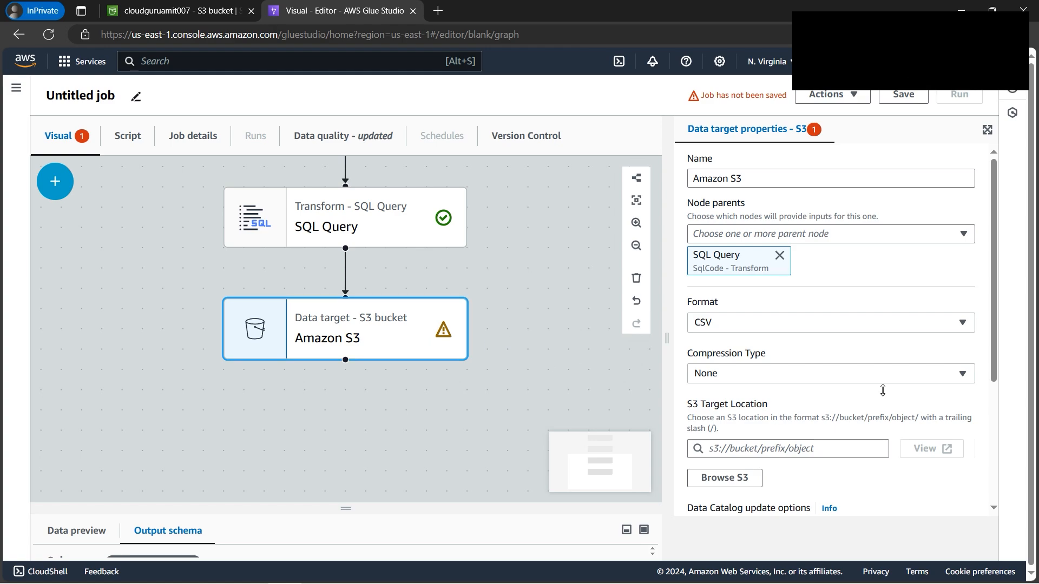
Set the Amazon S3 target location to the Target/sqlquery/ folder of the cloudguruamit007 bucket
scroll(995, 326, down, 1)
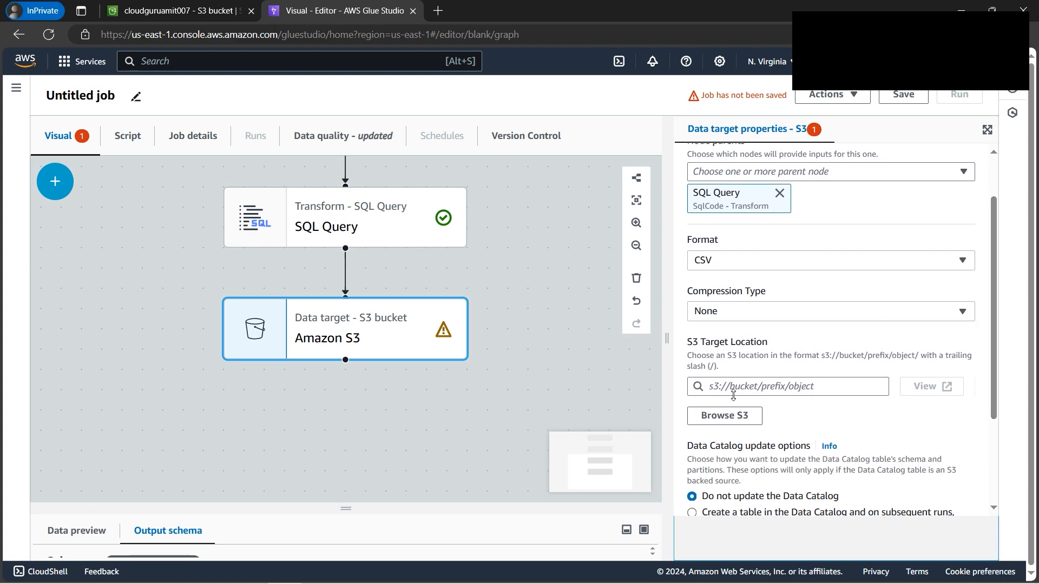
click(714, 427)
click(714, 422)
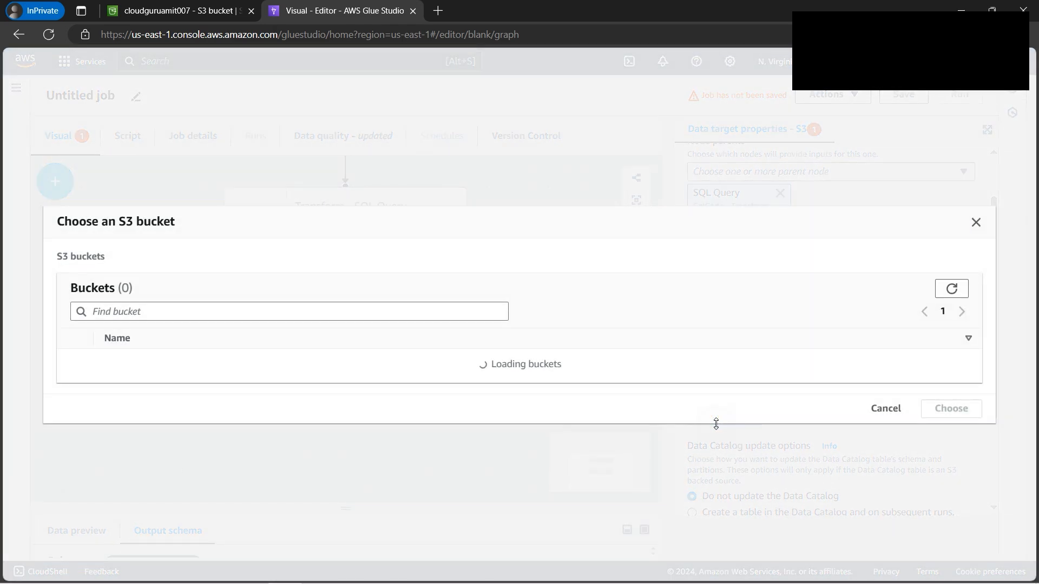
click(135, 376)
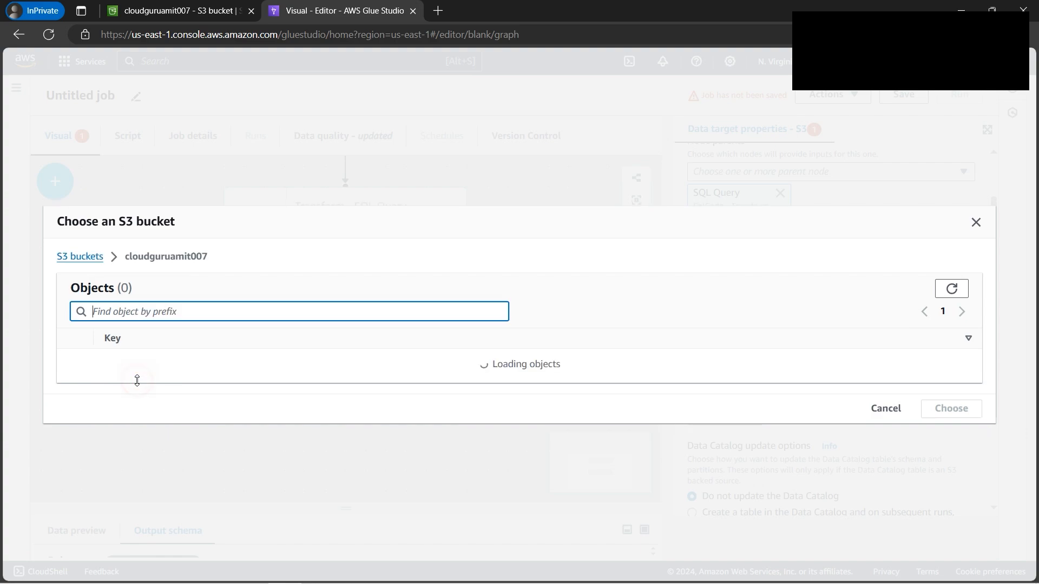
click(128, 376)
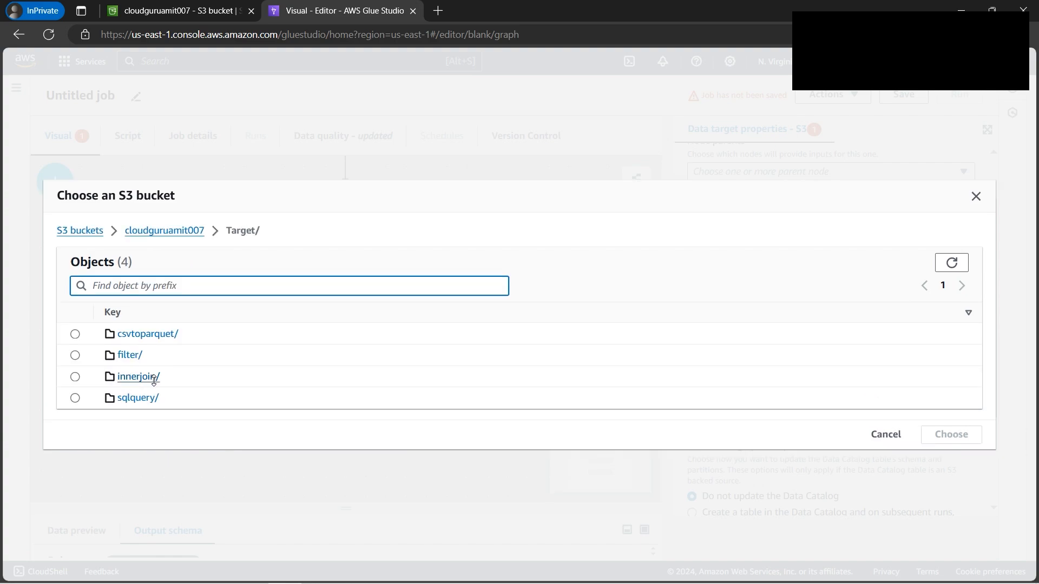
click(75, 398)
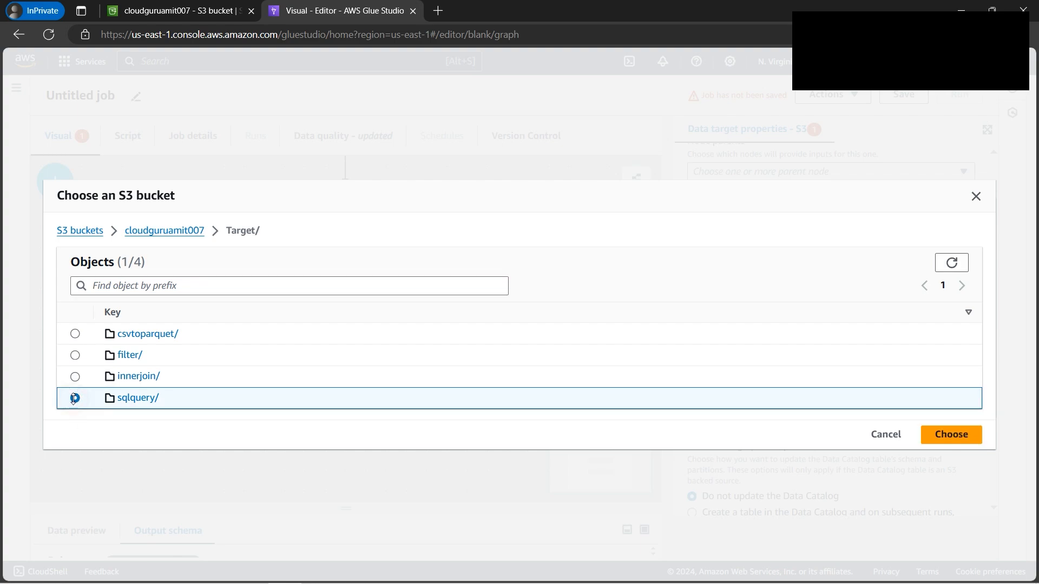
click(967, 436)
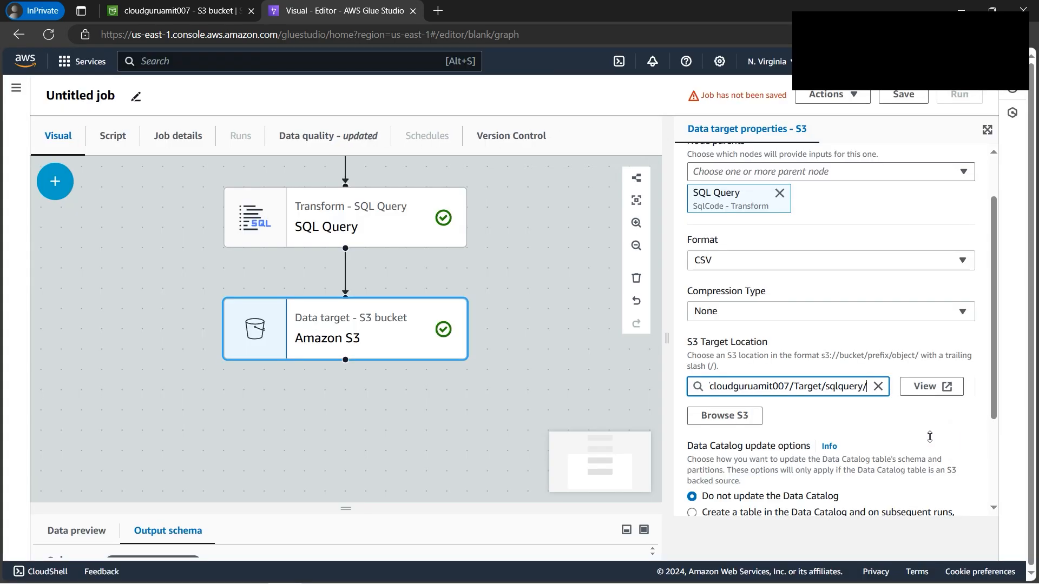
drag(518, 333, 494, 377)
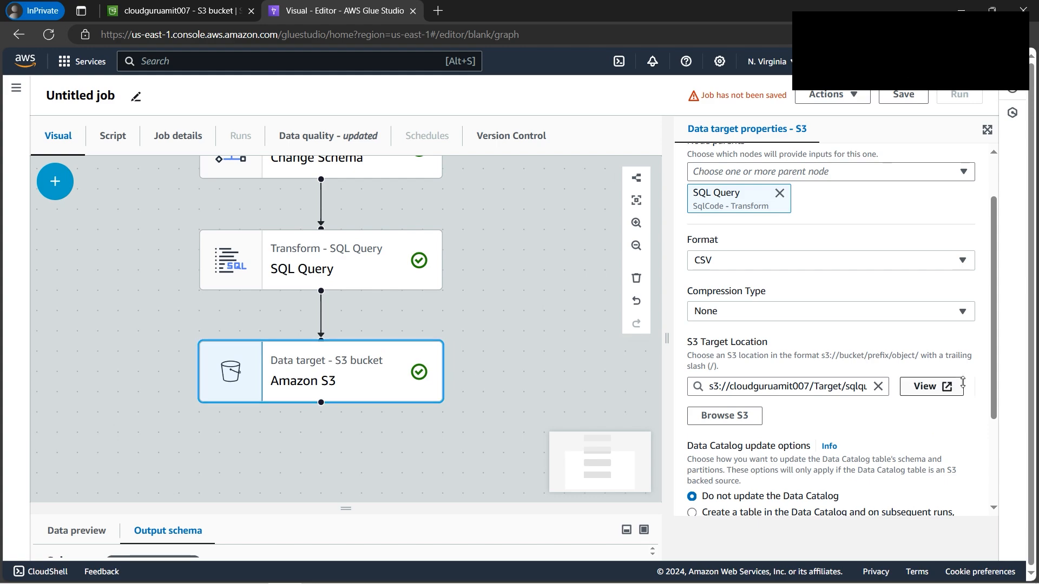
scroll(992, 373, down, 3)
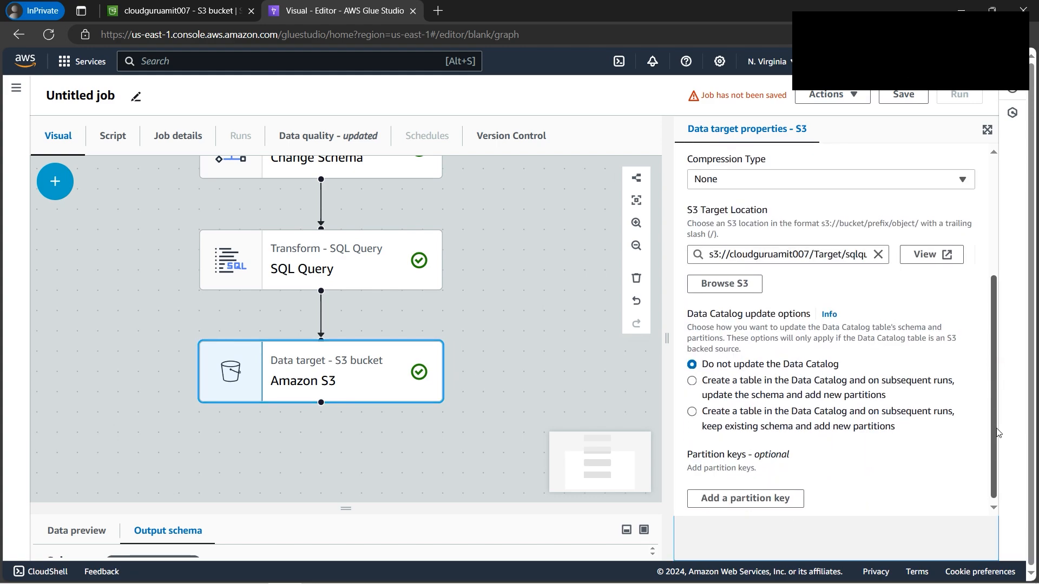
scroll(995, 377, up, 3)
scroll(999, 380, up, 2)
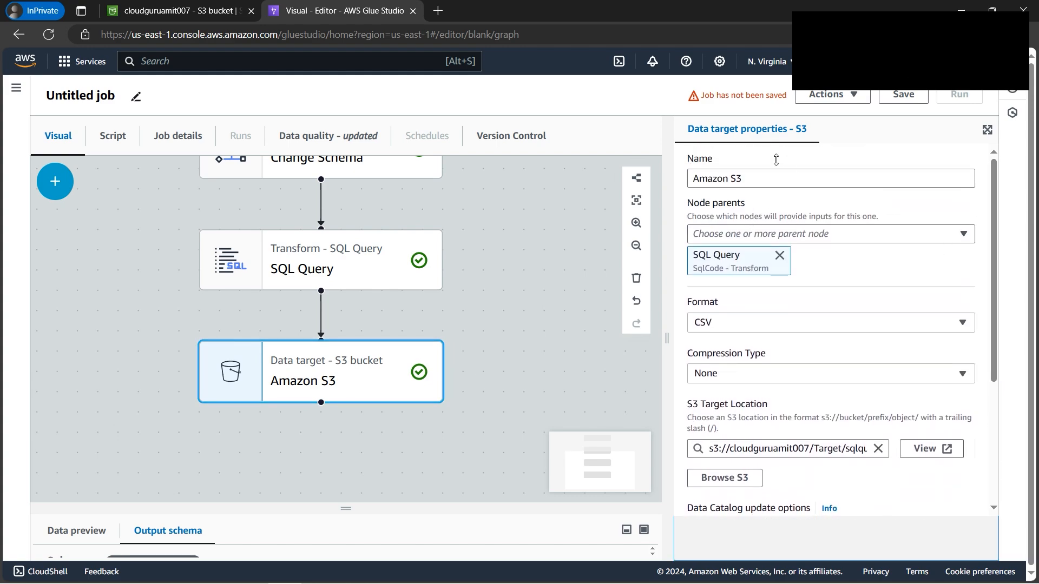
In the job details, name the job customsqljob and assign the IAM role glue-studio-delete_48054.12156302
click(176, 137)
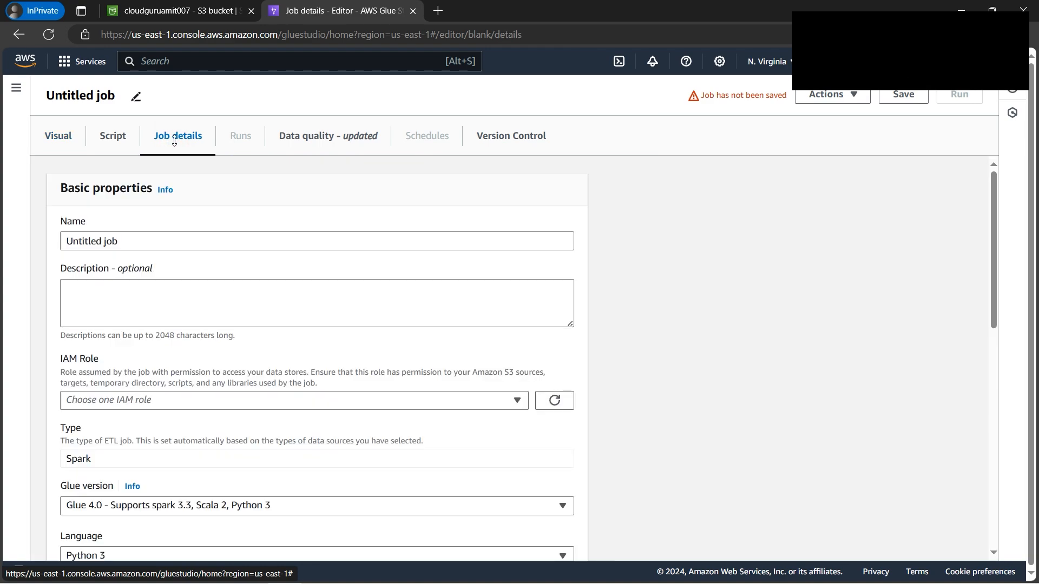
drag(152, 246, 64, 238)
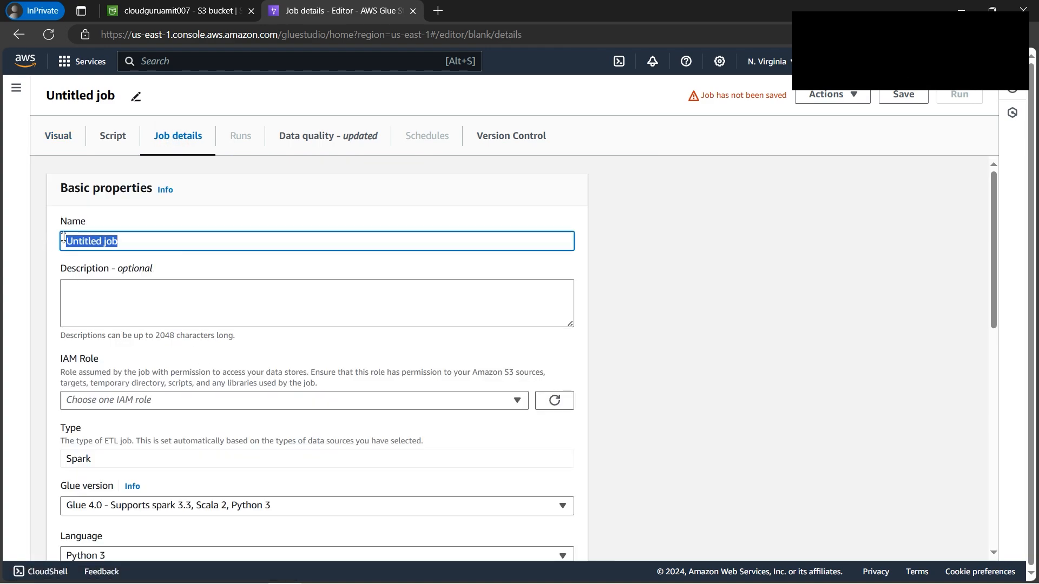
text(cus)
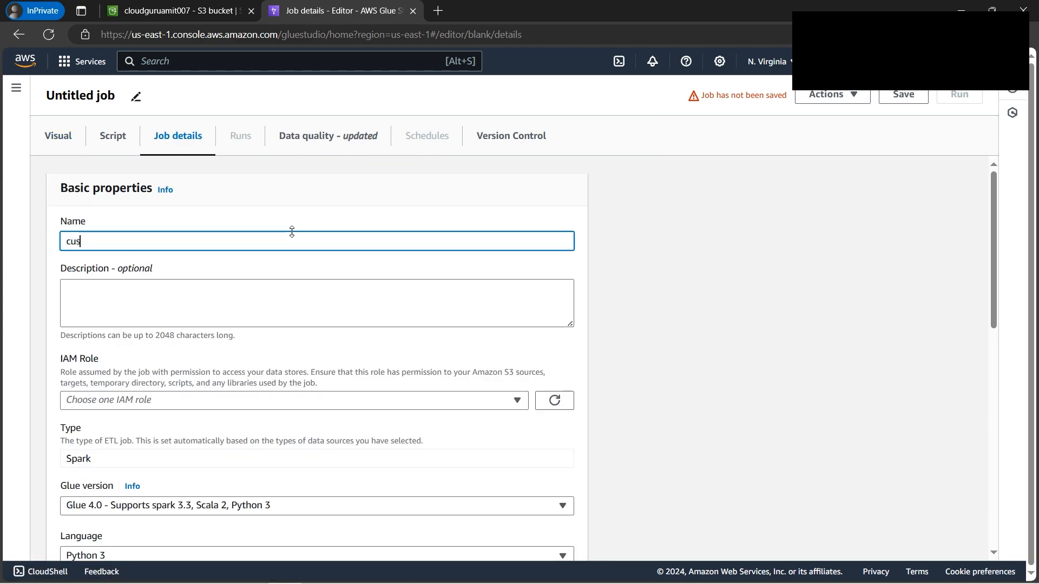
text(tomsqljob)
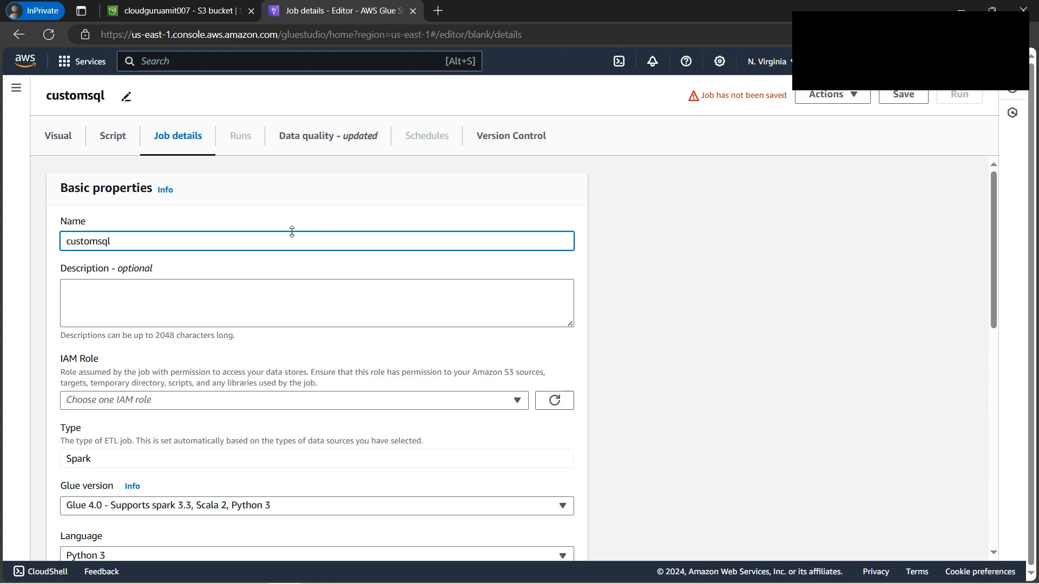
click(344, 400)
click(170, 450)
Set the job's requested number of workers to 2 and its number of retries to 1
scroll(169, 450, down, 6)
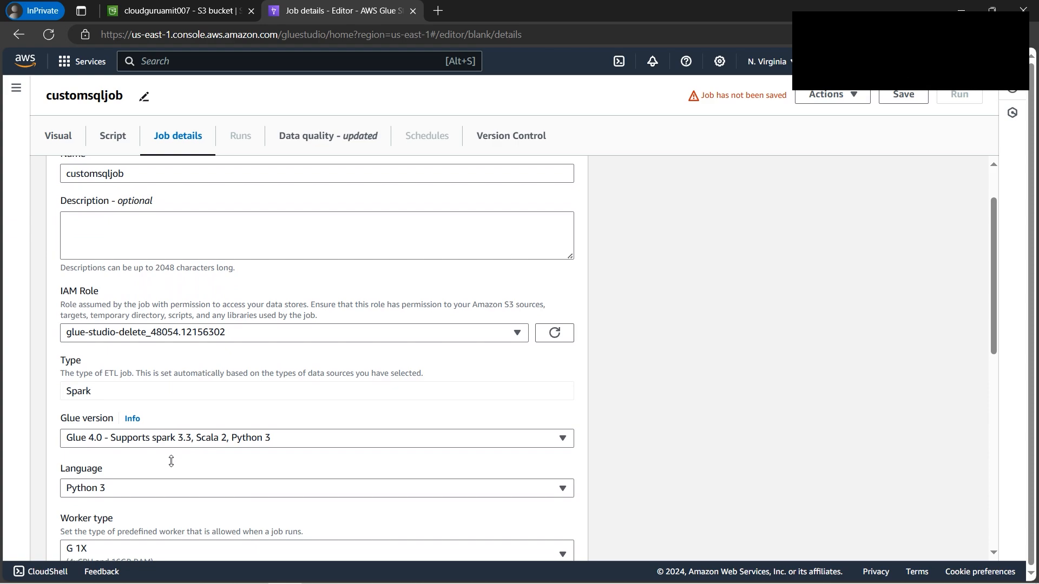
double_click(132, 411)
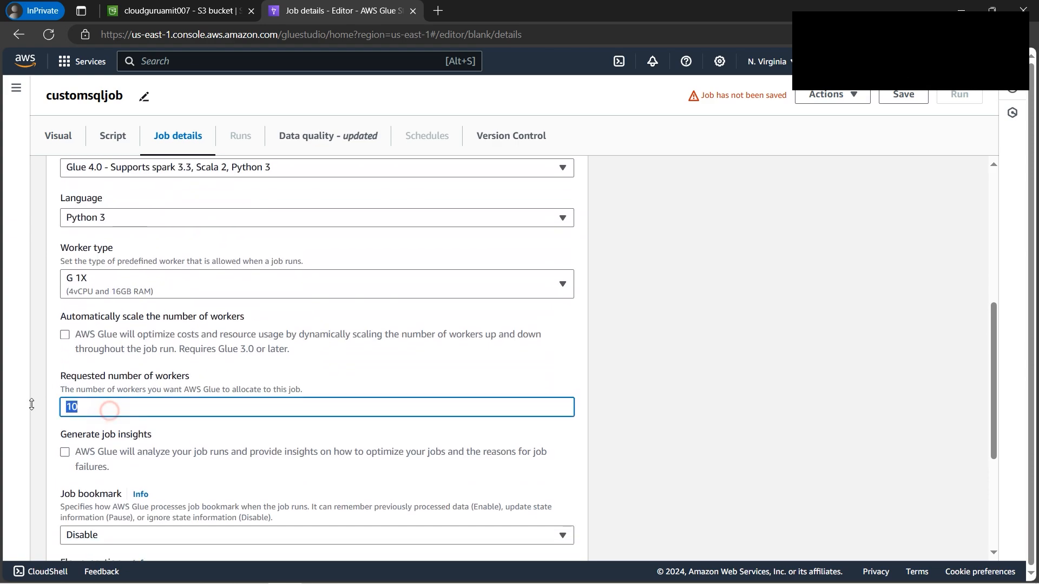
text(2)
click(37, 421)
scroll(127, 429, down, 2)
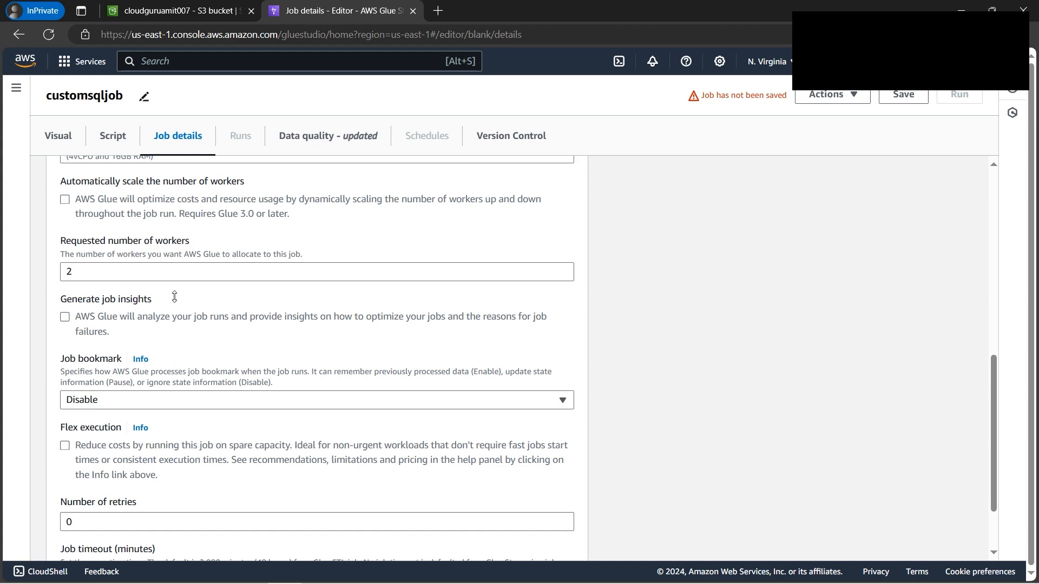
scroll(102, 460, down, 2)
drag(93, 443, 51, 440)
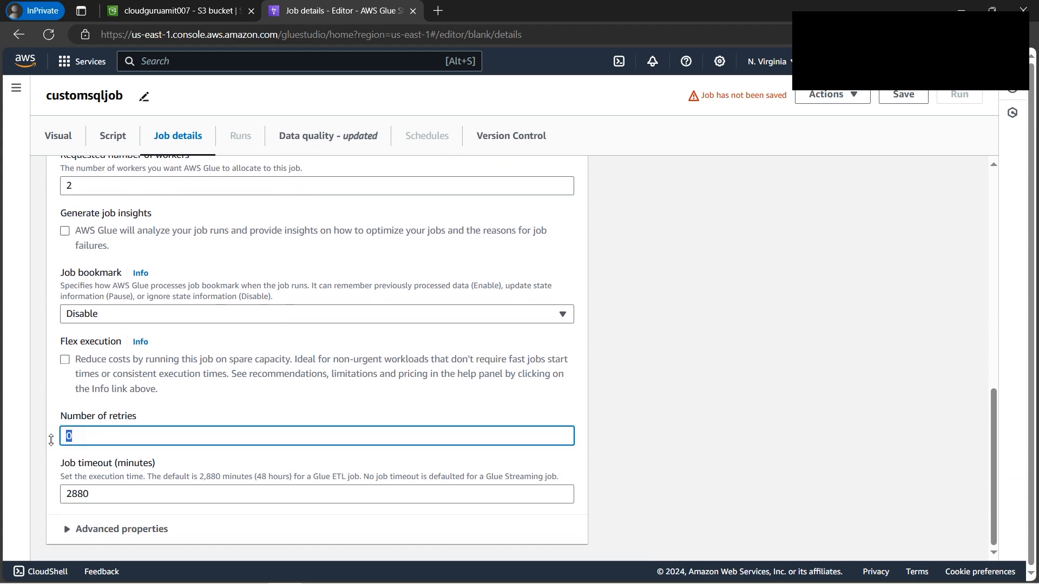
text(1)
click(791, 333)
scroll(794, 331, up, 10)
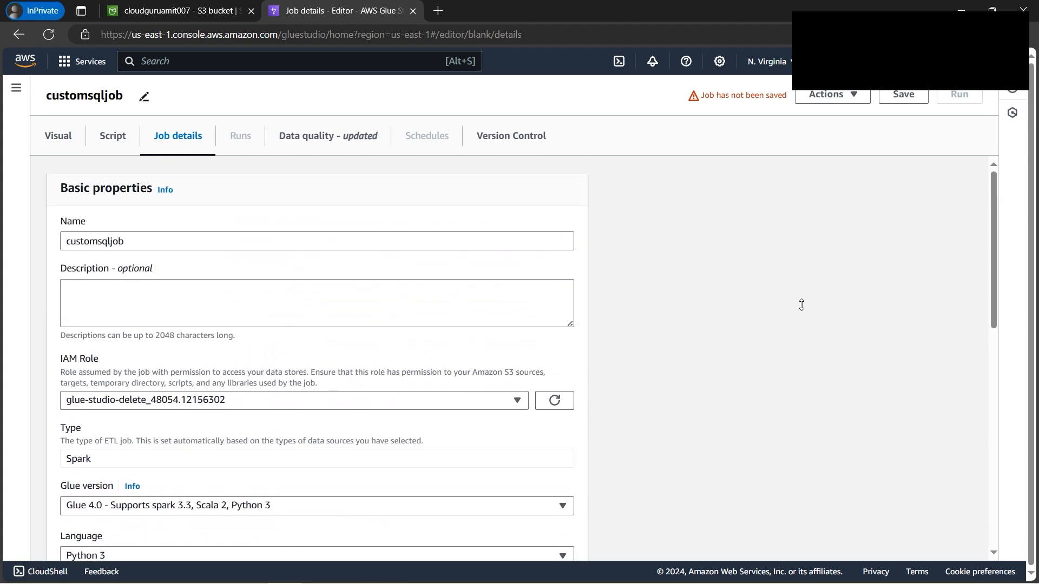
Save and run customsqljob, and open its run details
click(879, 97)
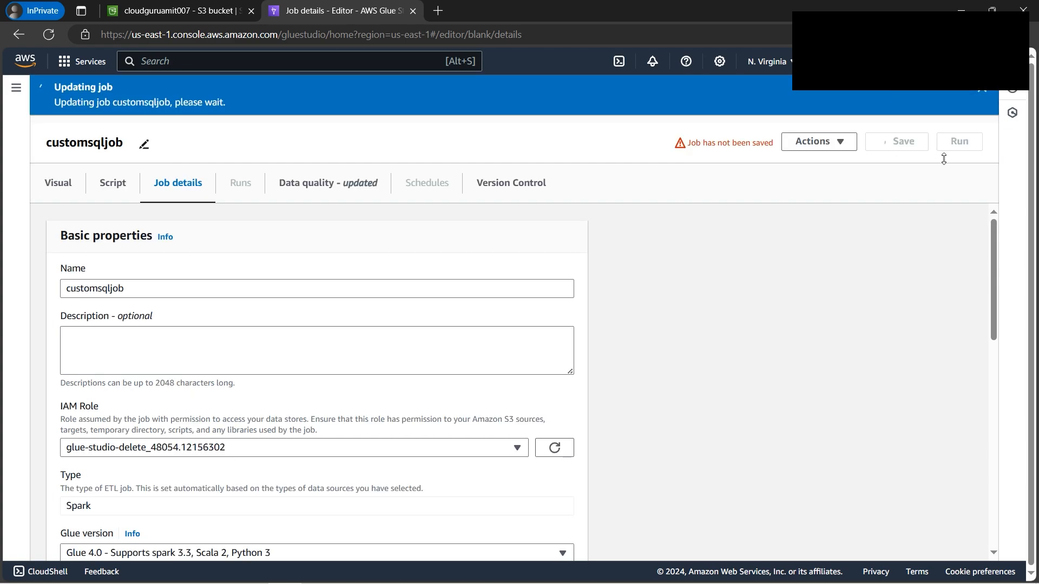
click(957, 142)
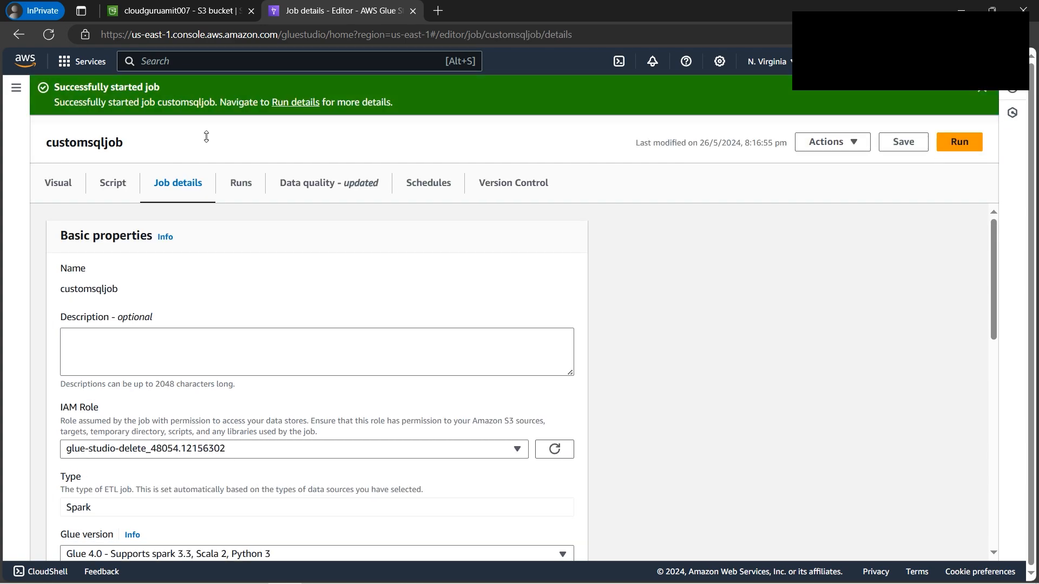
click(297, 102)
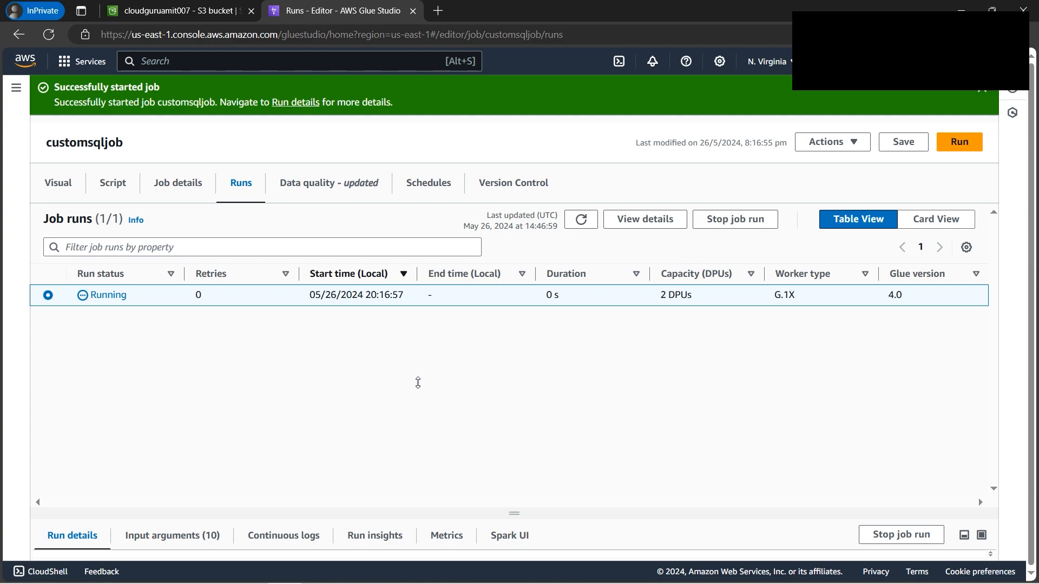
Check the Target/sqlquery/ folder in the S3 console for output, and return to AWS Glue Studio
click(190, 10)
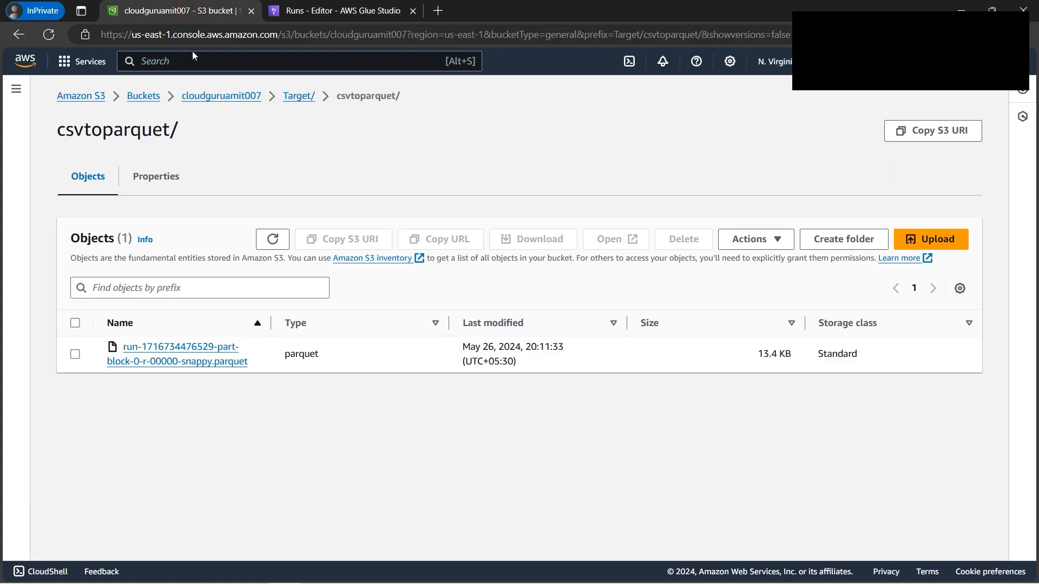
click(301, 98)
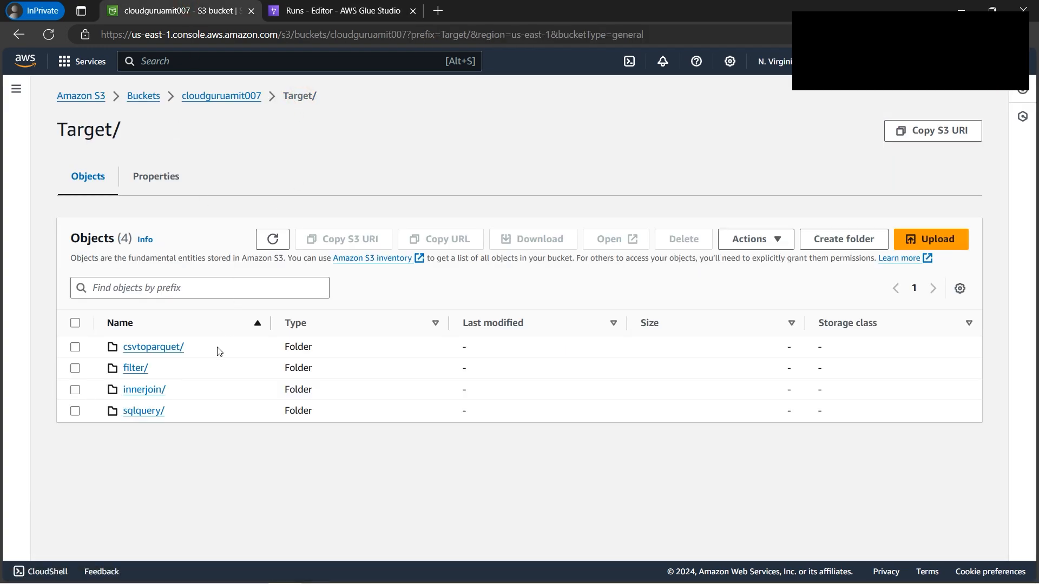
click(145, 411)
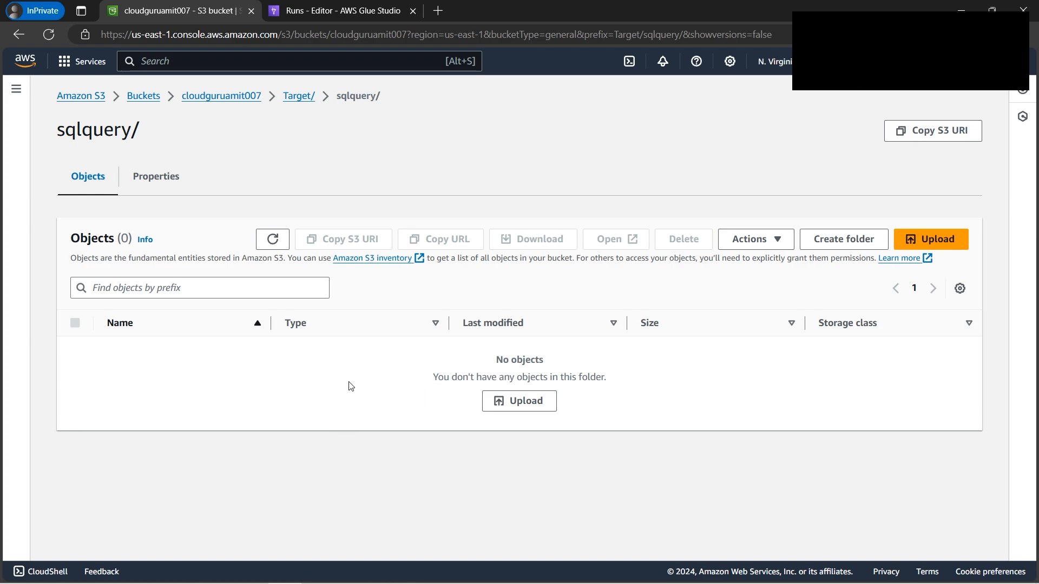
click(366, 12)
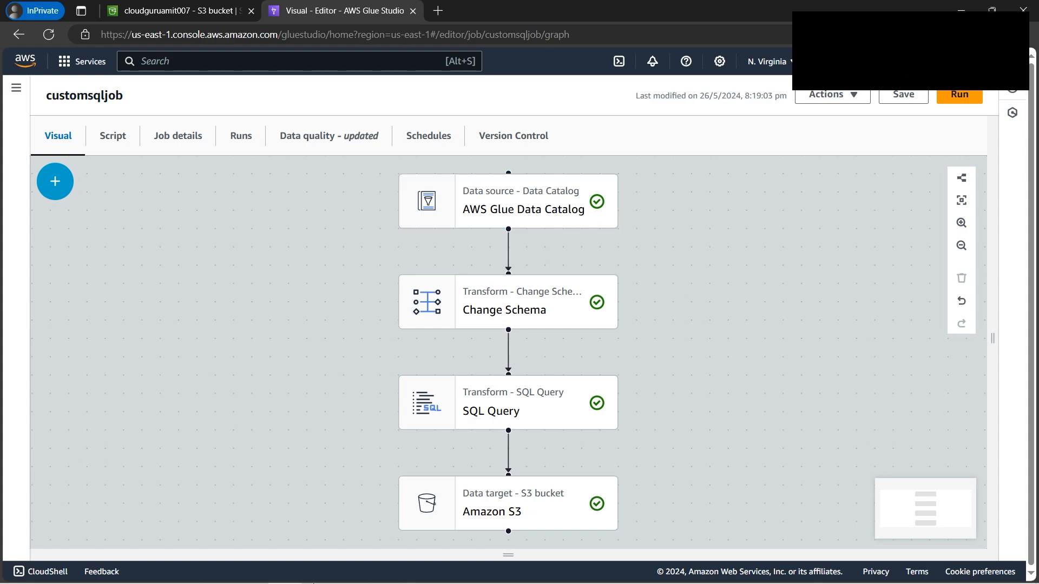
View the Hands-on Agenda.png image in the photo viewer and return to AWS Glue Studio in the browser
click(319, 578)
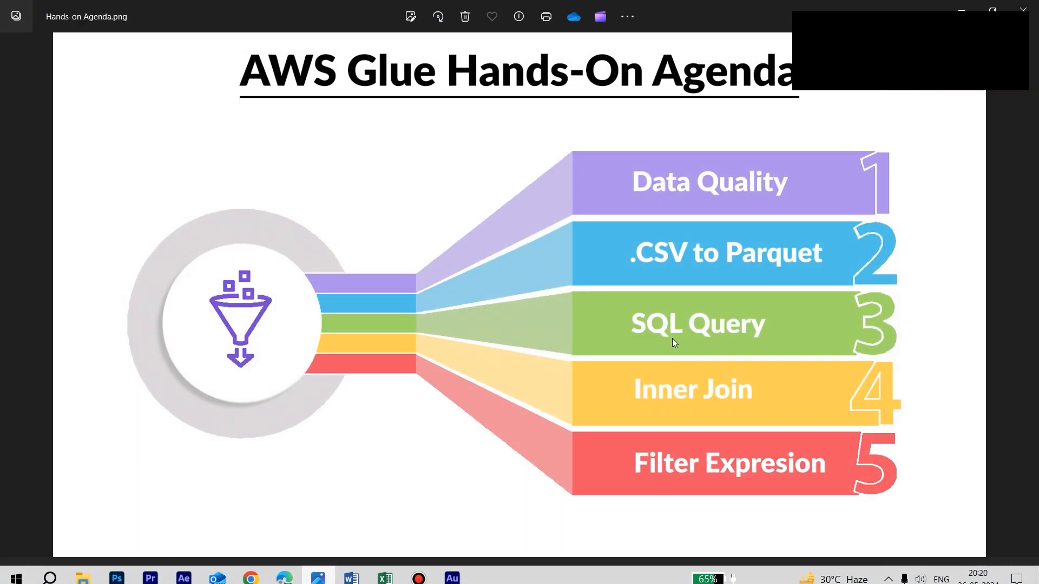
mouse_move(465, 567)
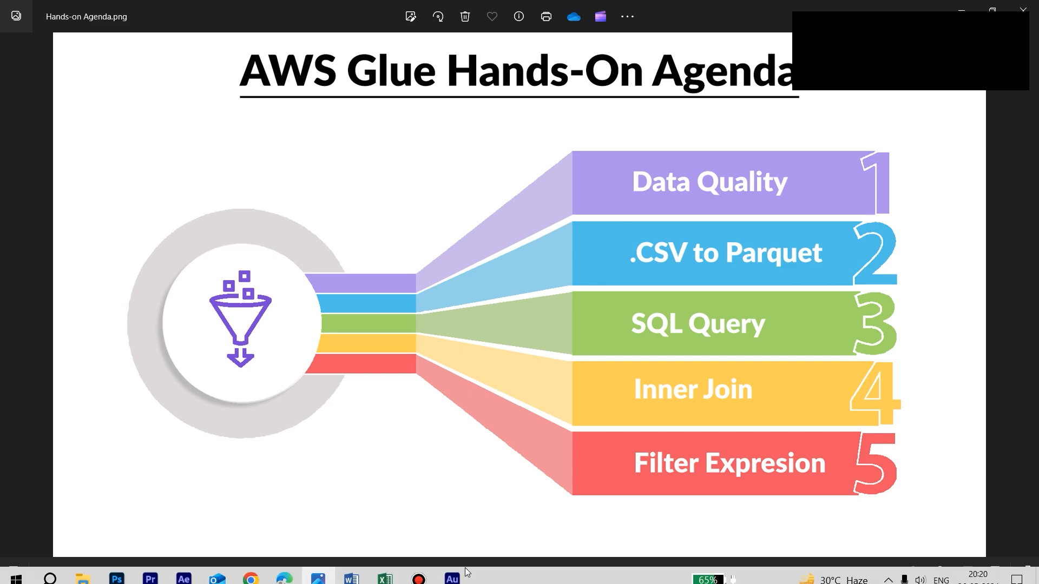
click(287, 573)
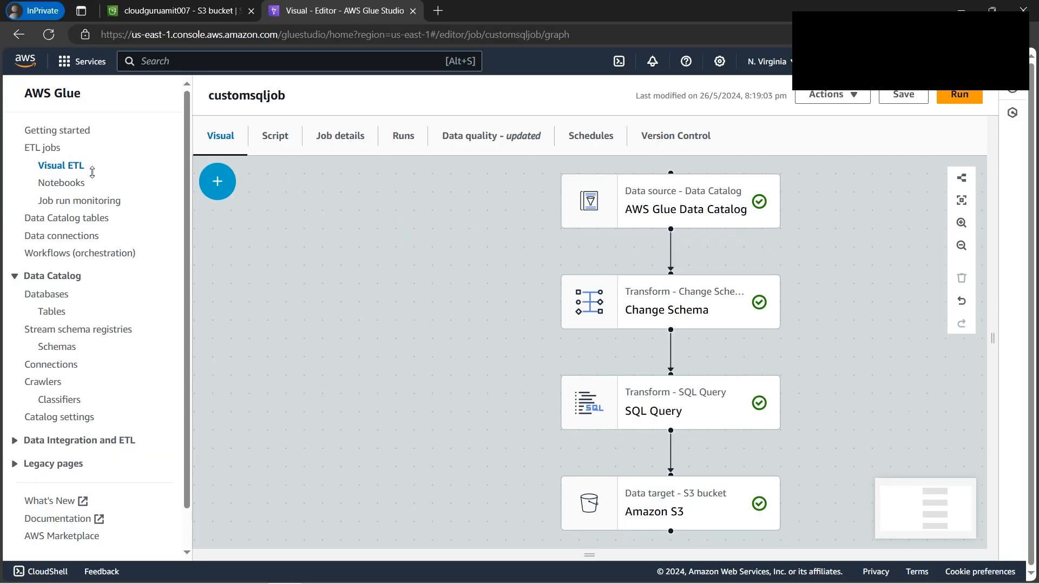
Create a new blank visual ETL job with an AWS Glue Data Catalog source
click(71, 166)
click(307, 224)
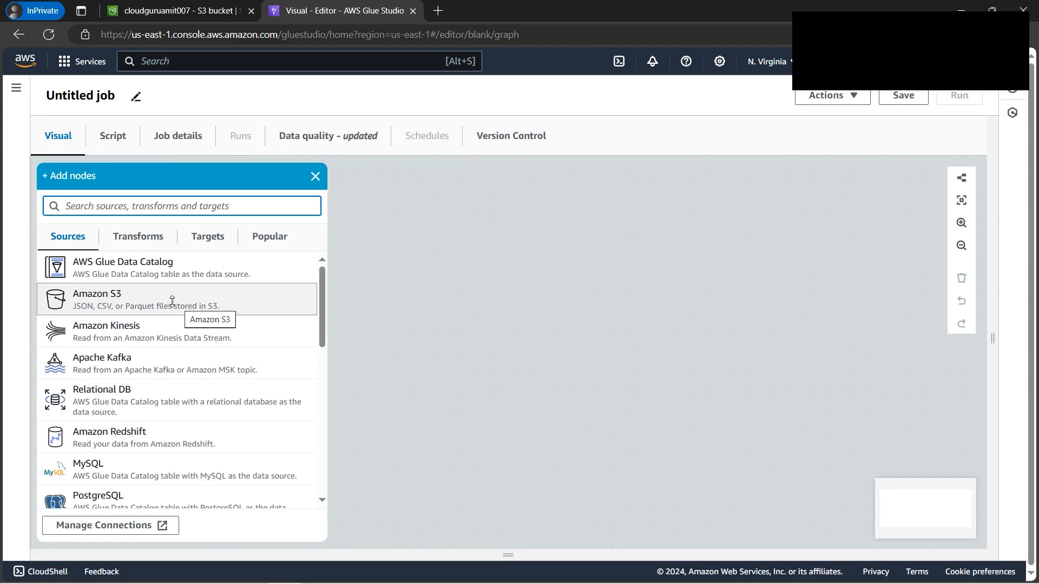
click(140, 271)
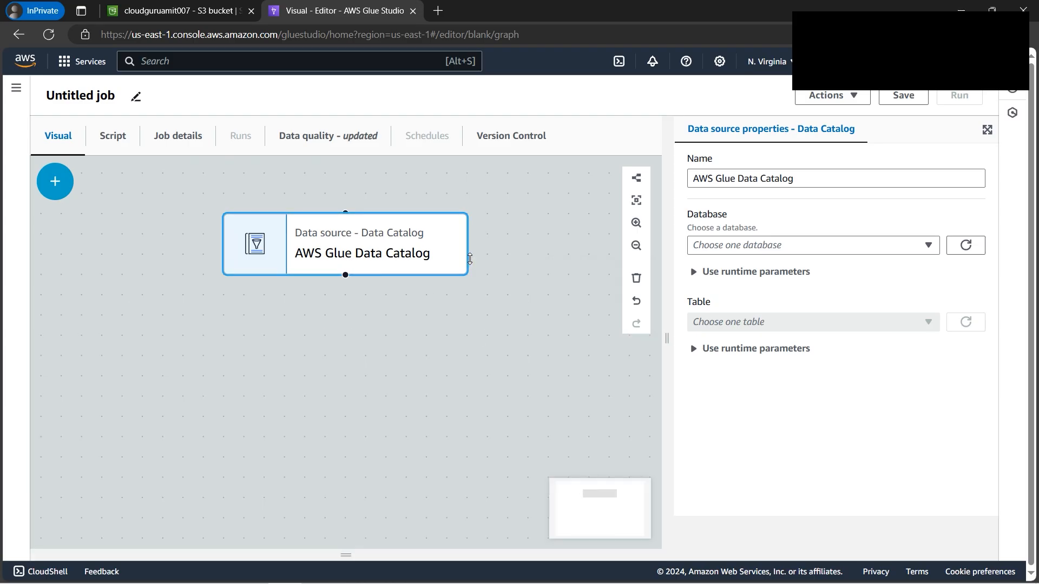
Set the Data Catalog source to the cloudguruamitdb database and the company_csv table
click(779, 245)
click(779, 286)
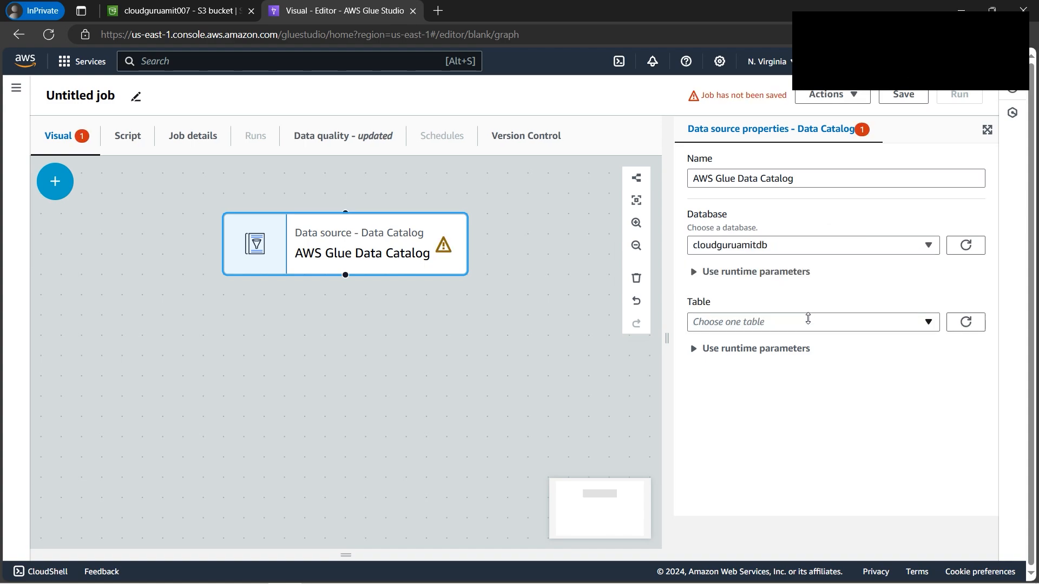
click(806, 322)
click(744, 301)
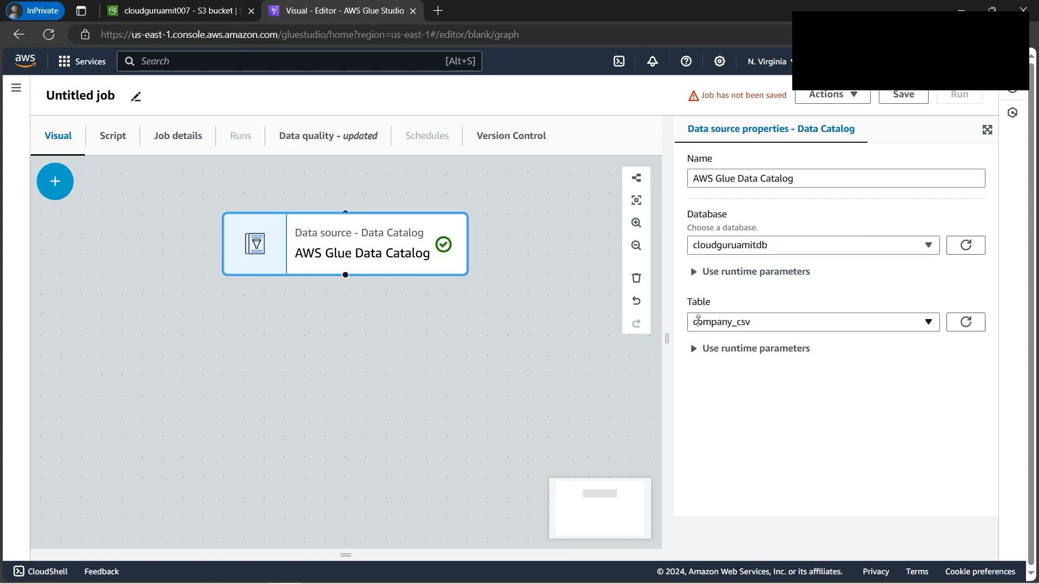
Add a Change Schema transform after the Data Catalog source and rename the organization id target key to organizationid1
click(55, 181)
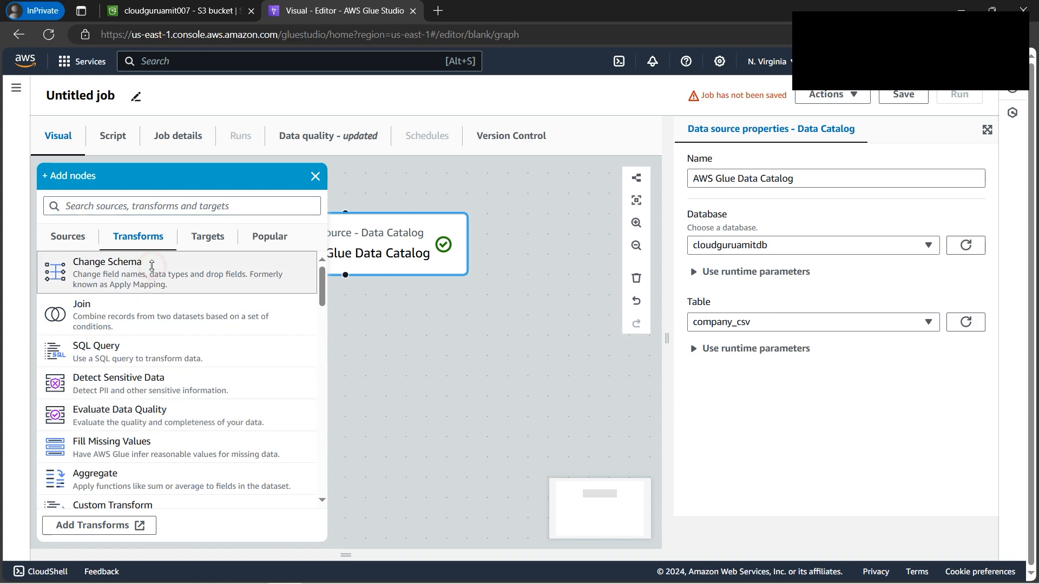
click(154, 268)
click(810, 388)
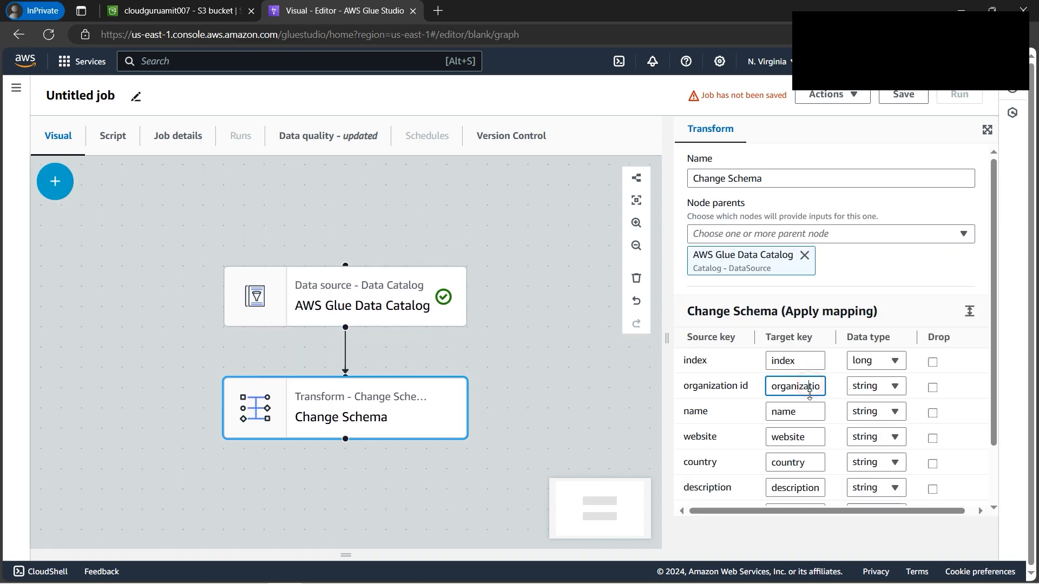
drag(797, 388, 846, 386)
click(817, 389)
key(BackSpace)
text(1)
scroll(779, 423, down, 2)
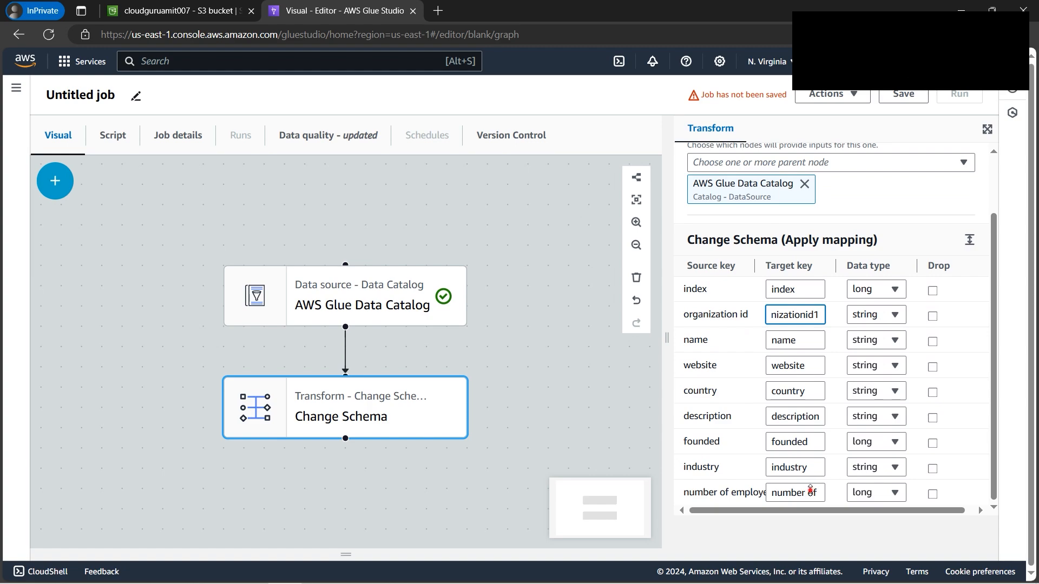
Remove the spaces from the number of employees target key in the Change Schema transform
click(809, 492)
key(BackSpace)
click(814, 493)
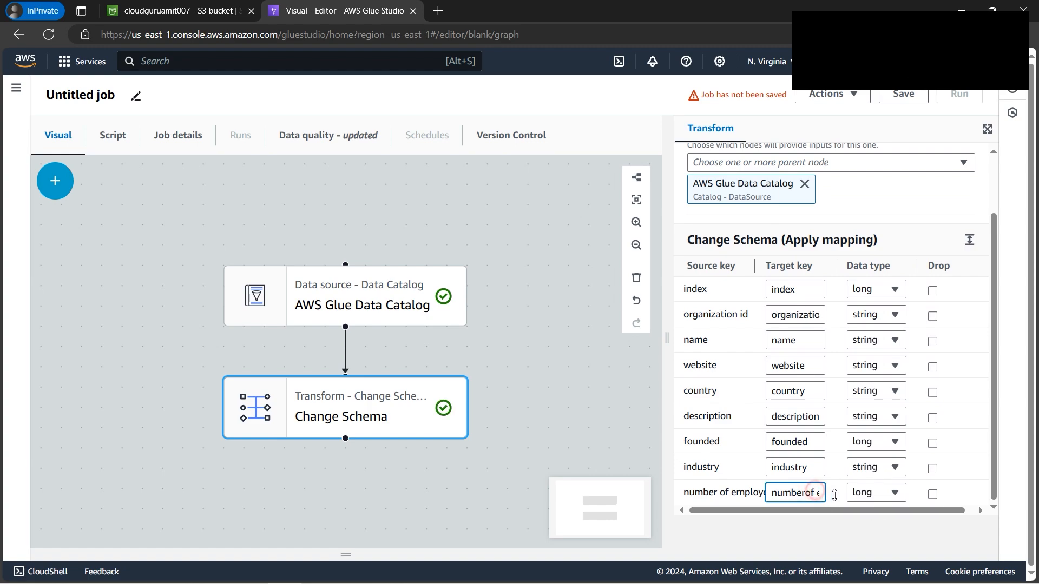
click(353, 211)
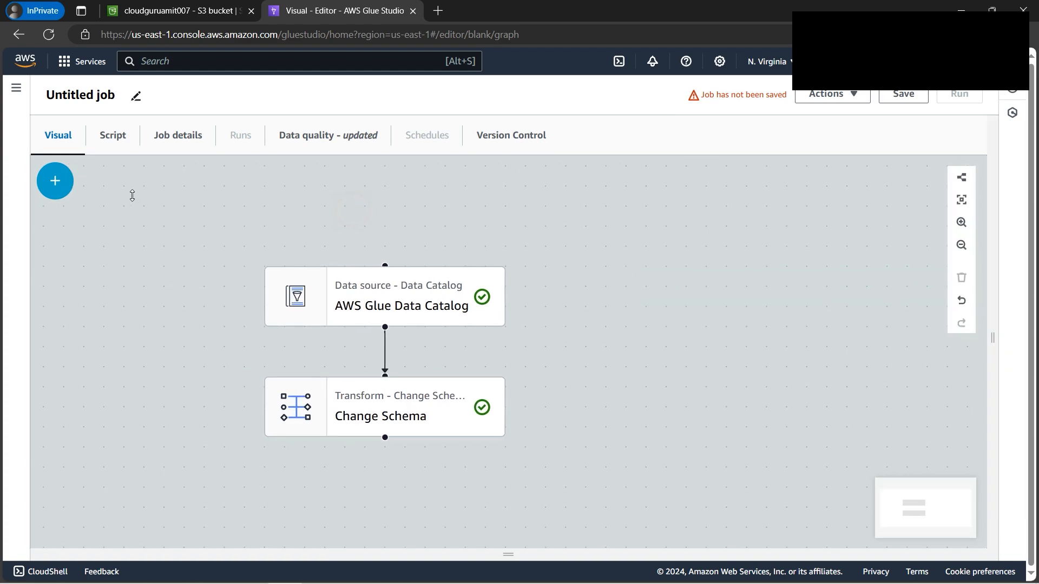
Add an Amazon S3 data source to the job and open its properties
click(55, 180)
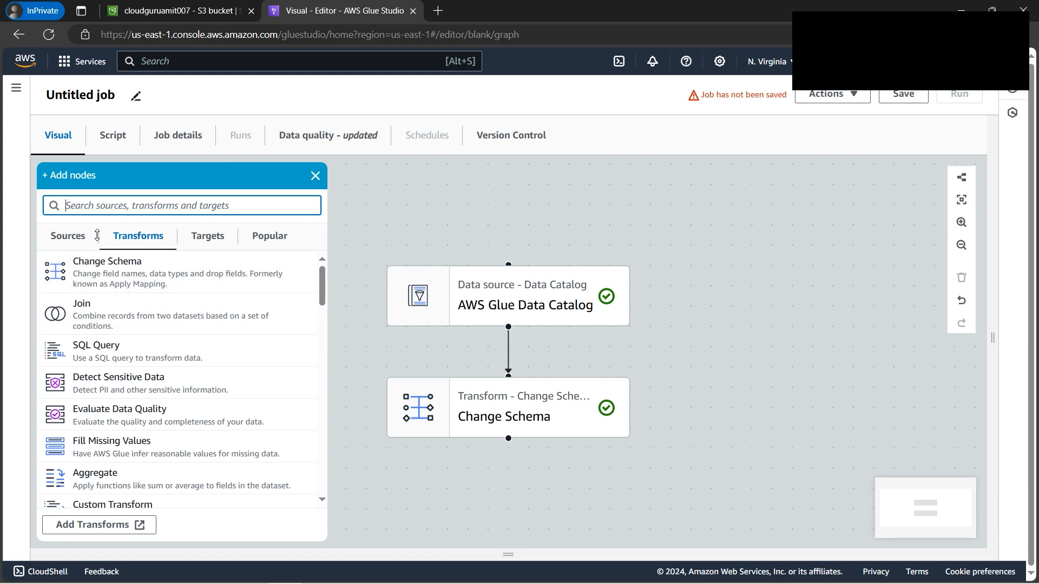
click(74, 233)
click(141, 310)
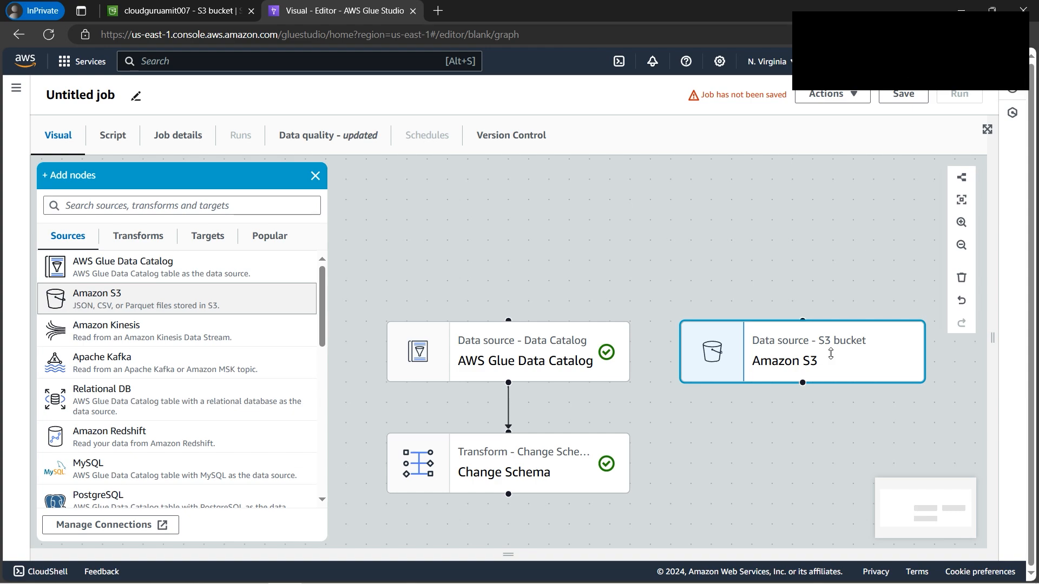
click(830, 353)
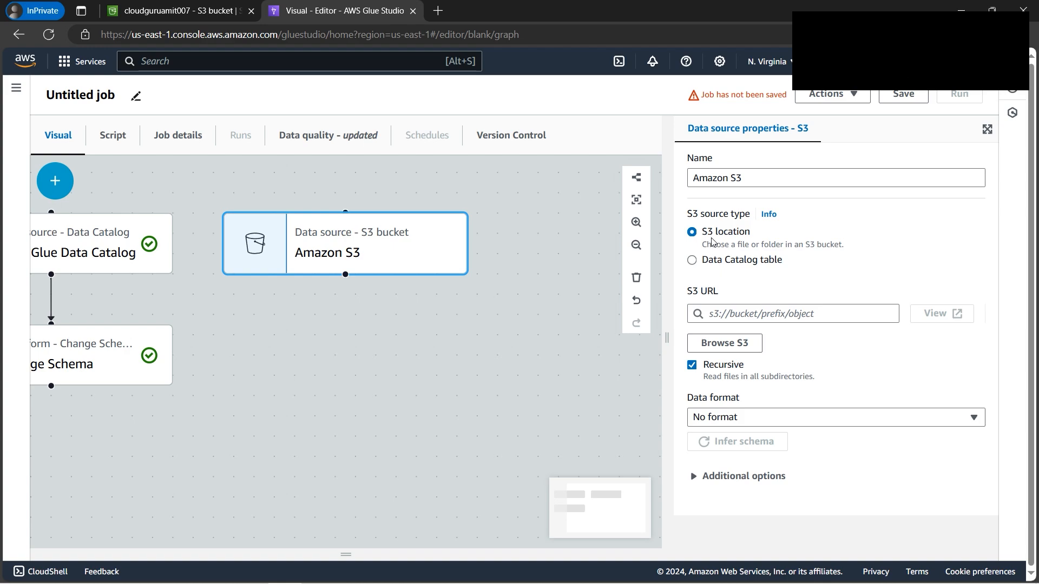
Set the S3 source location to Source/Company25.csv in the cloudguruamit007 bucket and infer its schema
click(734, 350)
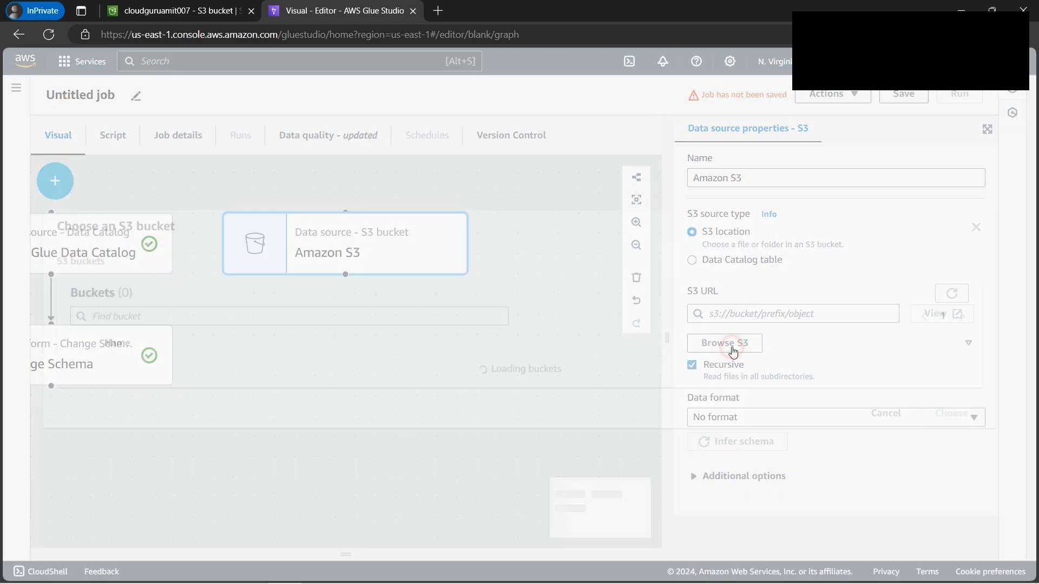
click(170, 379)
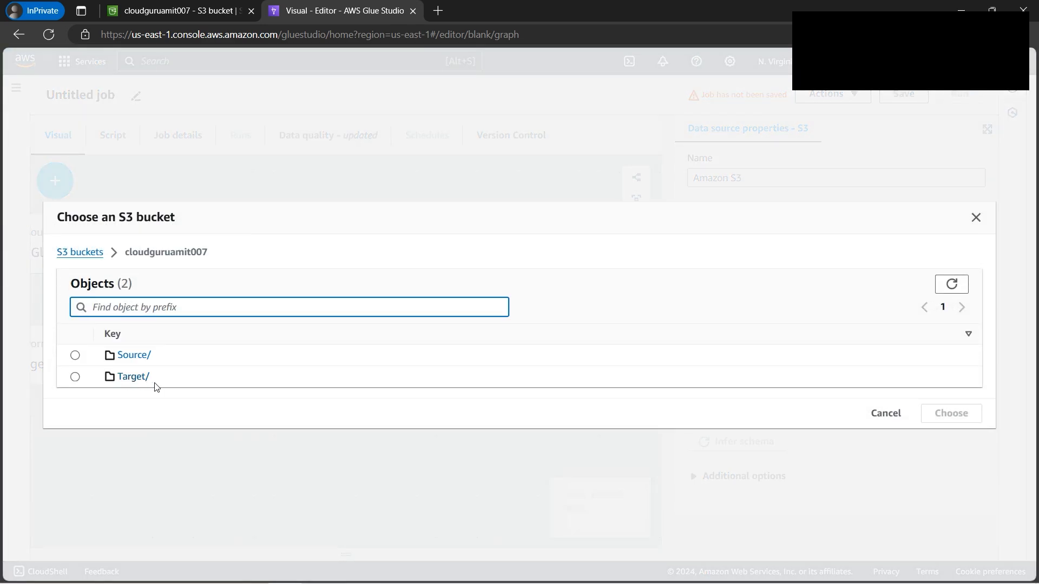
click(132, 354)
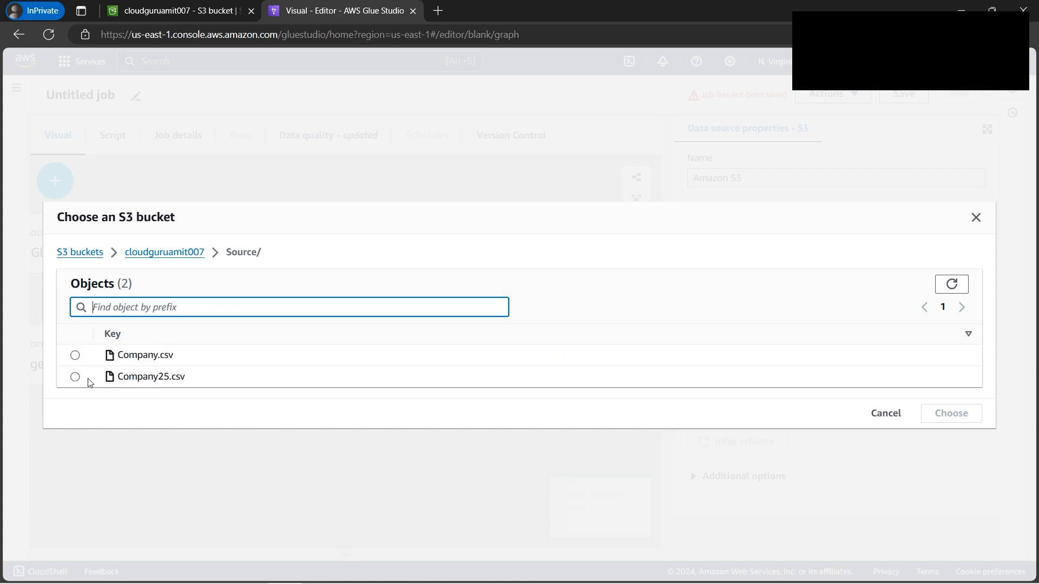
click(75, 377)
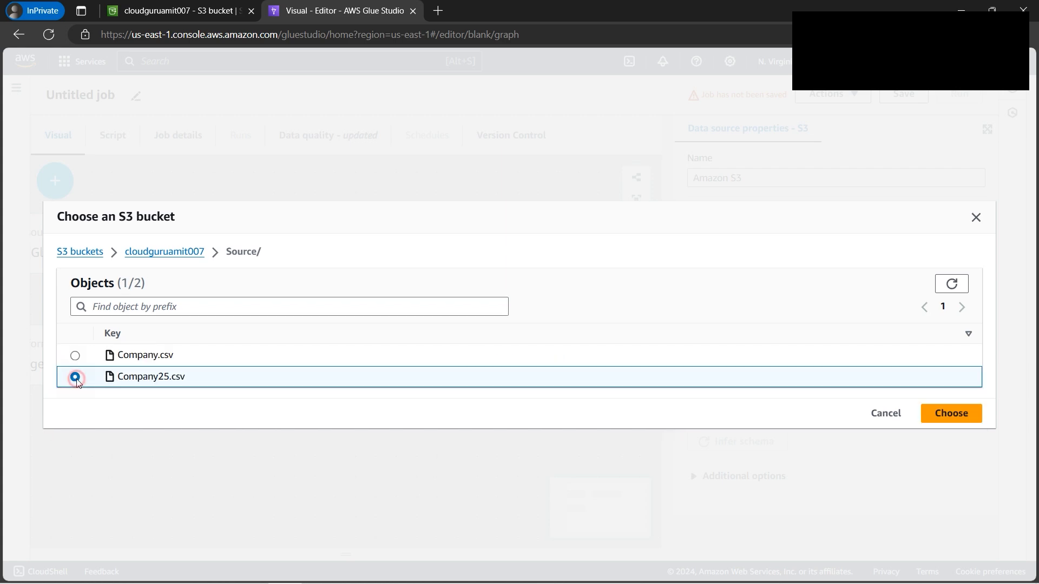
click(963, 421)
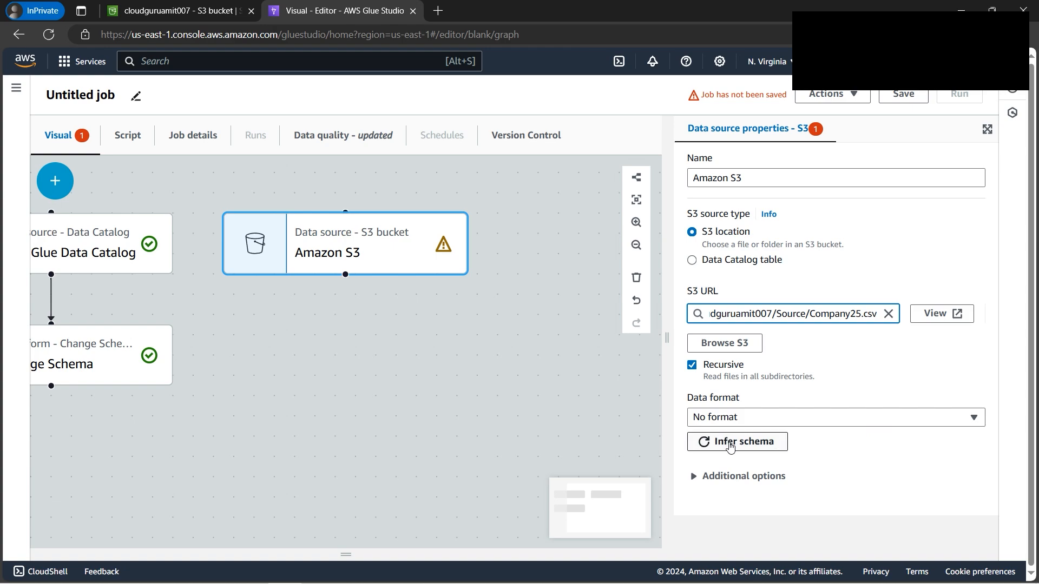
click(731, 446)
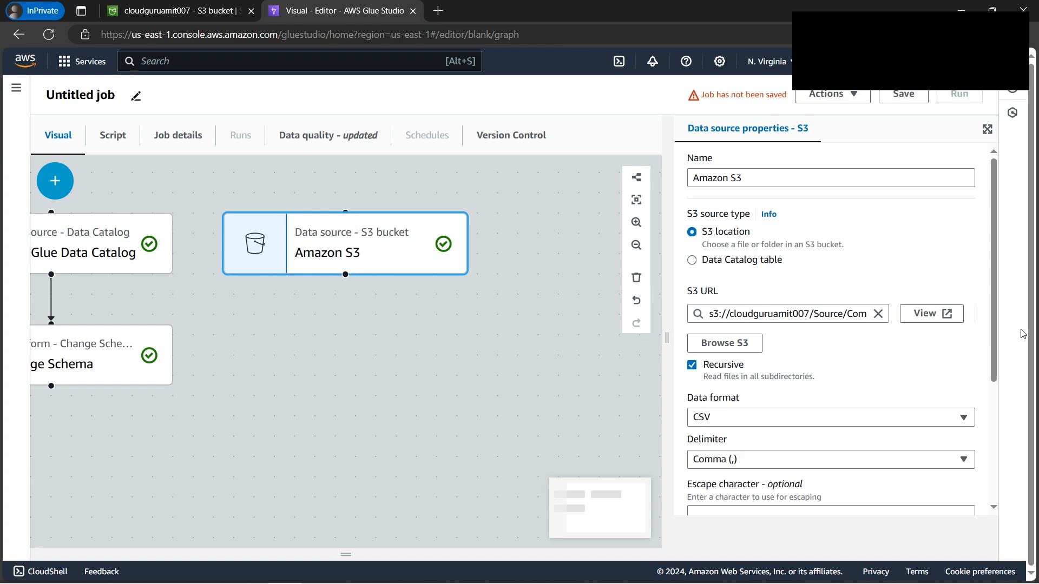
drag(996, 344, 996, 468)
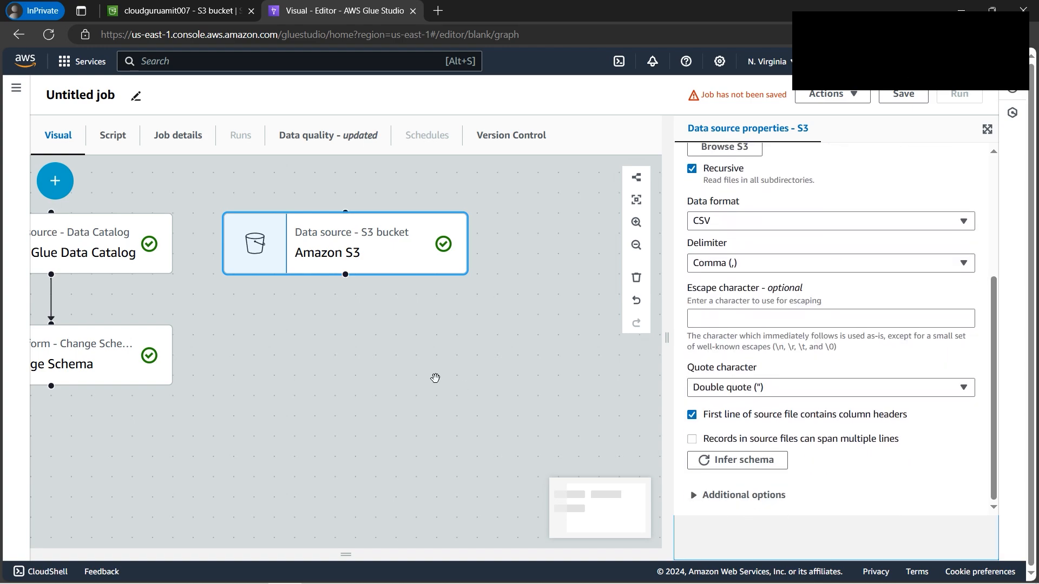
Add a Change Schema transform after the Amazon S3 source and open its mapping
drag(286, 389, 424, 386)
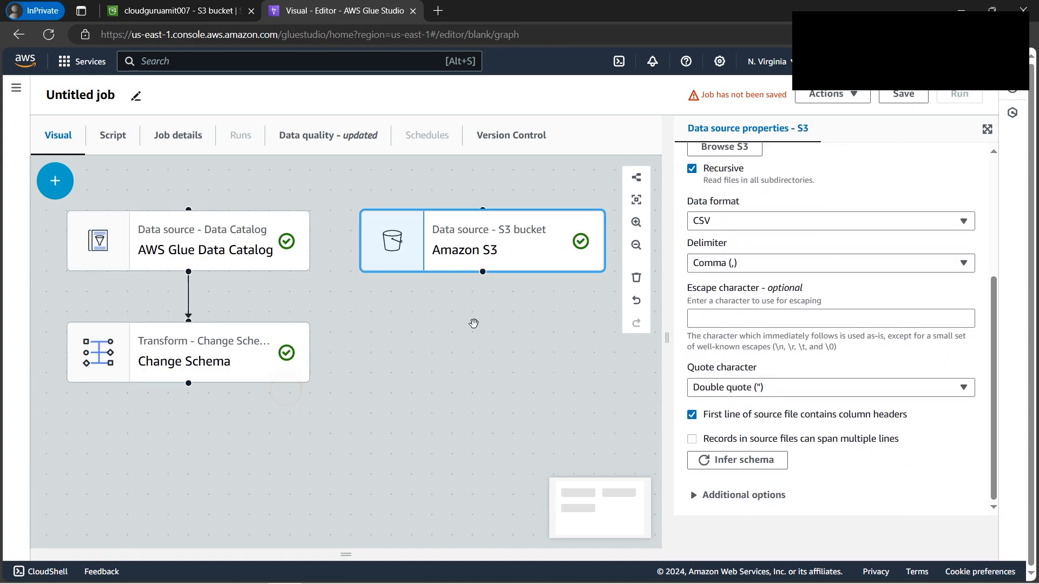
click(56, 182)
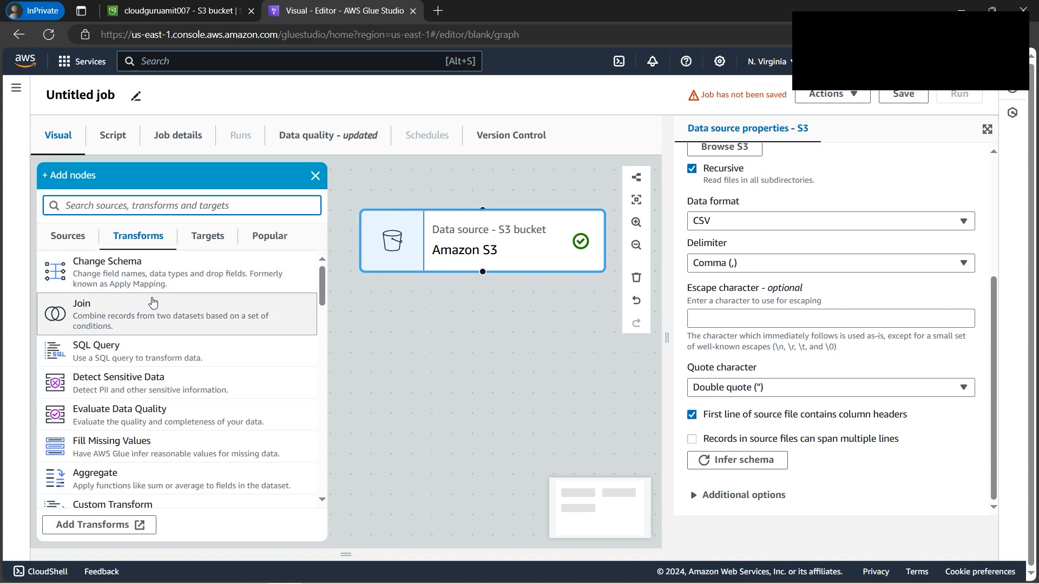
click(158, 270)
click(432, 462)
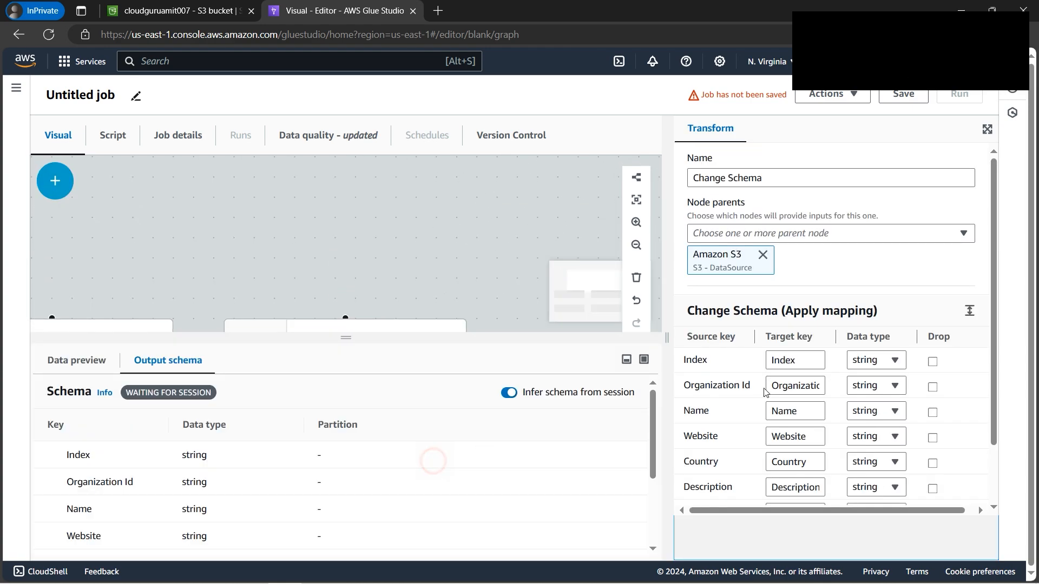
Rename the Organization Id target key to OrganizationId2 in the Amazon S3 branch's Change Schema transform
drag(768, 385, 844, 390)
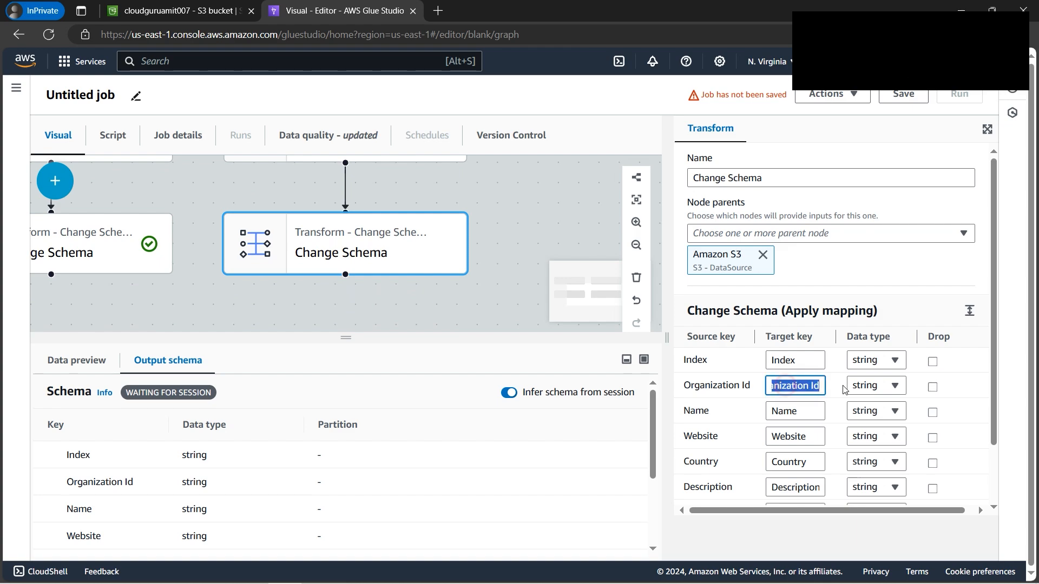
click(809, 385)
key(BackSpace)
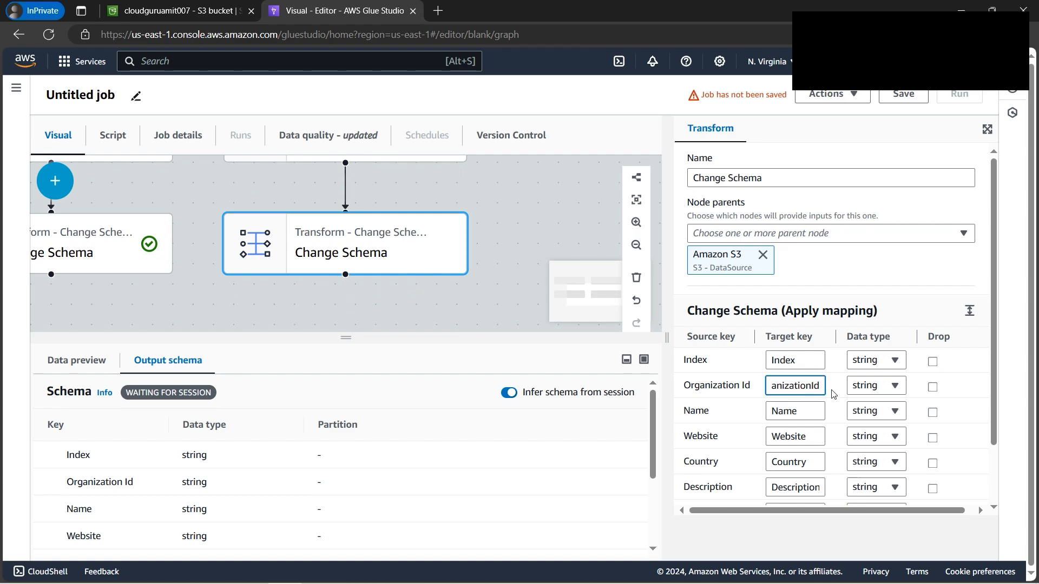
text(2)
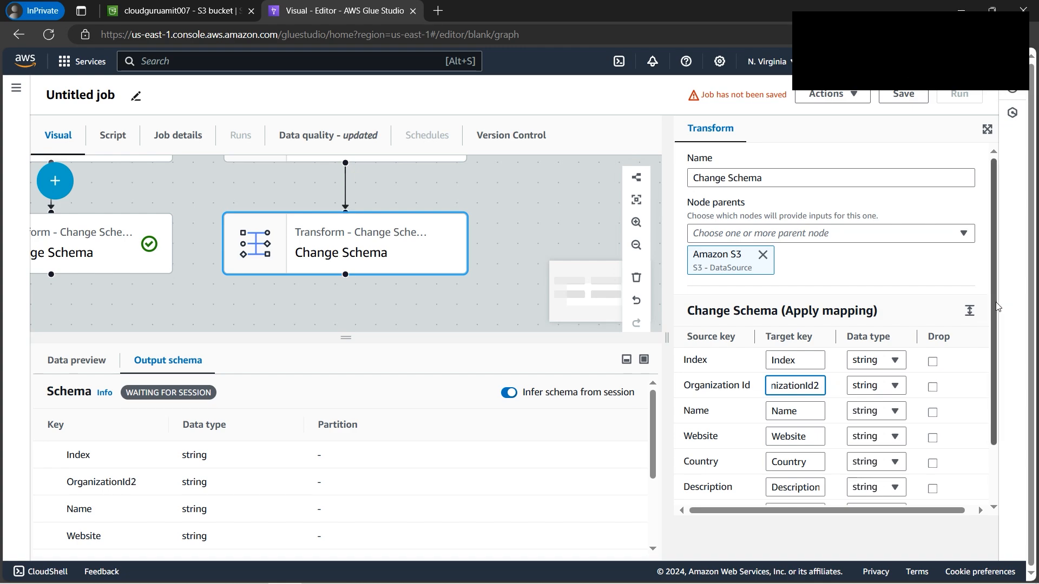
Remove the spaces from the Number of employees target key in the Amazon S3 branch's Change Schema and collapse the output schema pane
drag(995, 299, 997, 358)
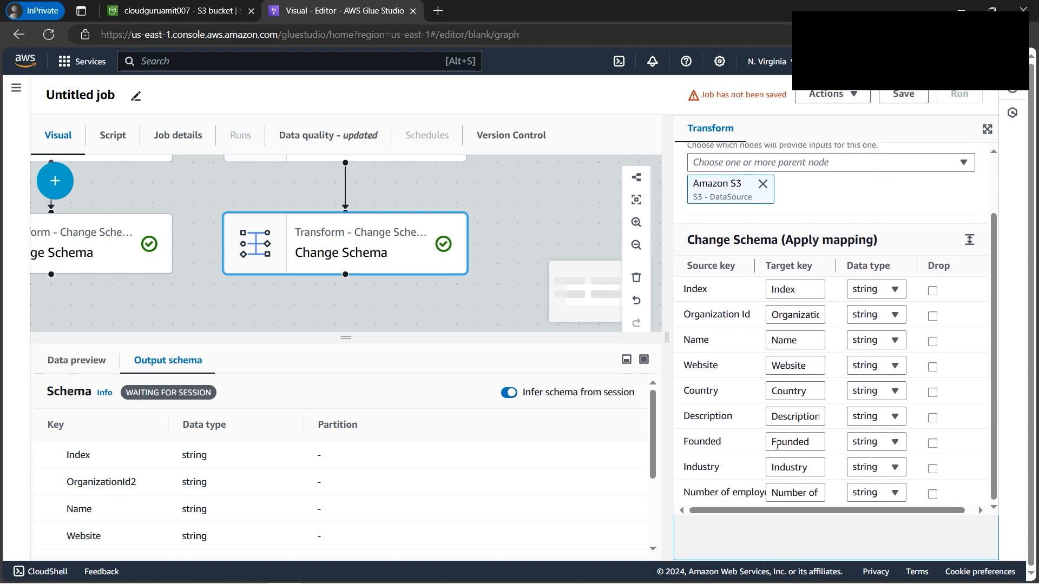
click(808, 489)
key(BackSpace)
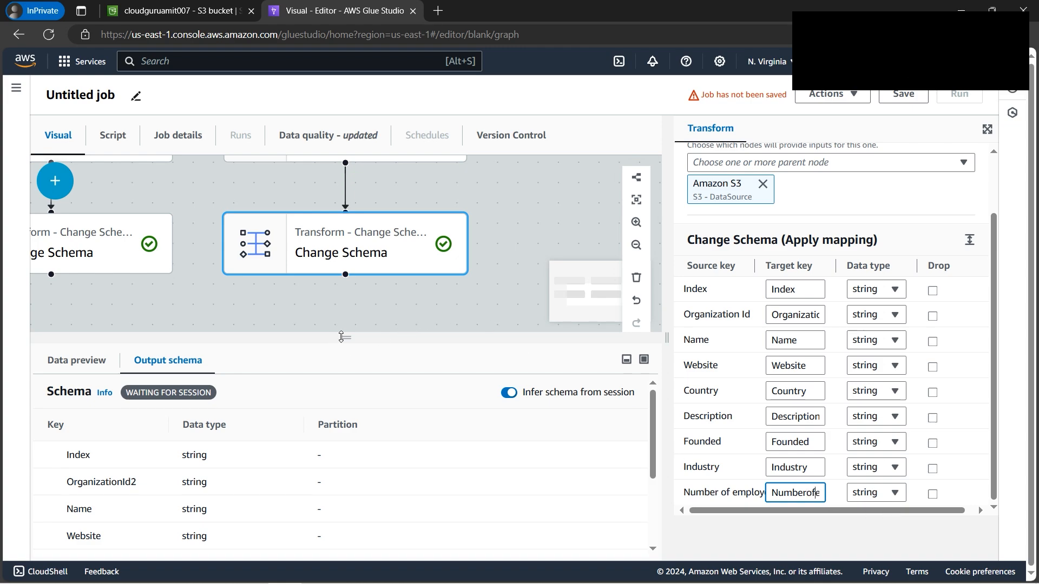
drag(342, 336, 355, 550)
click(340, 420)
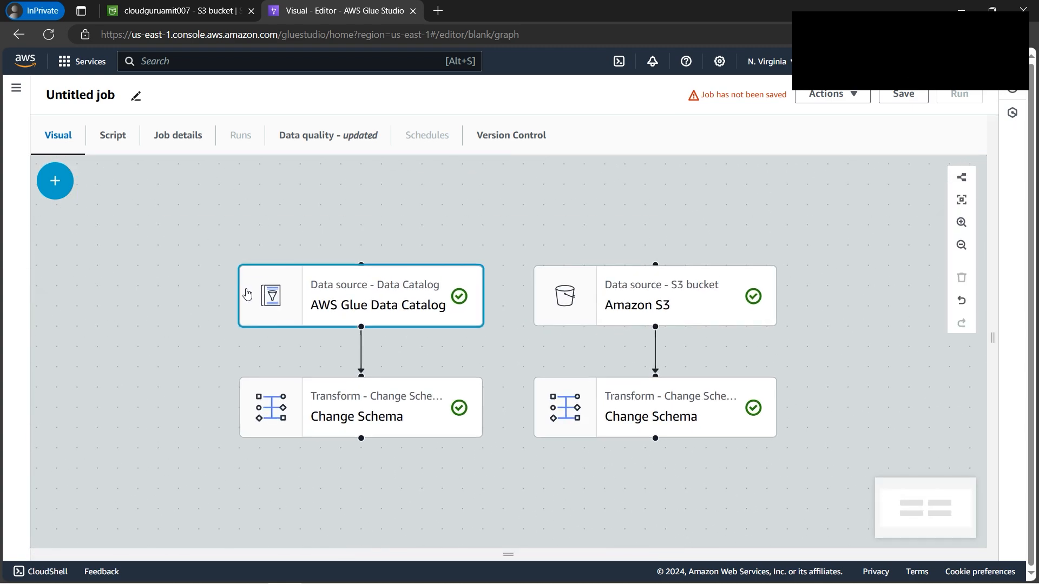
Add a Join transform and connect the outputs of both Change Schema transforms to it
click(54, 181)
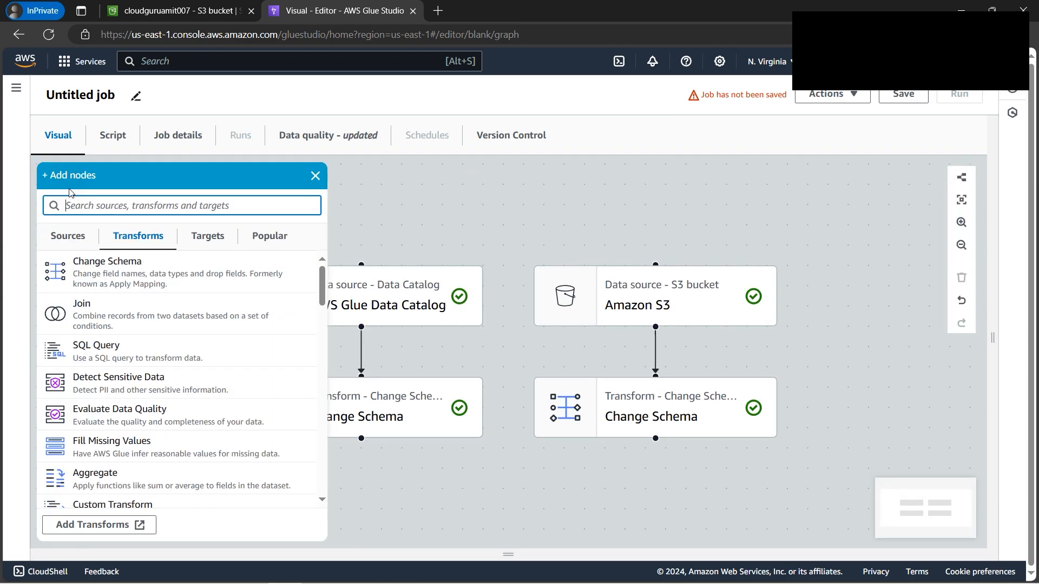
click(140, 319)
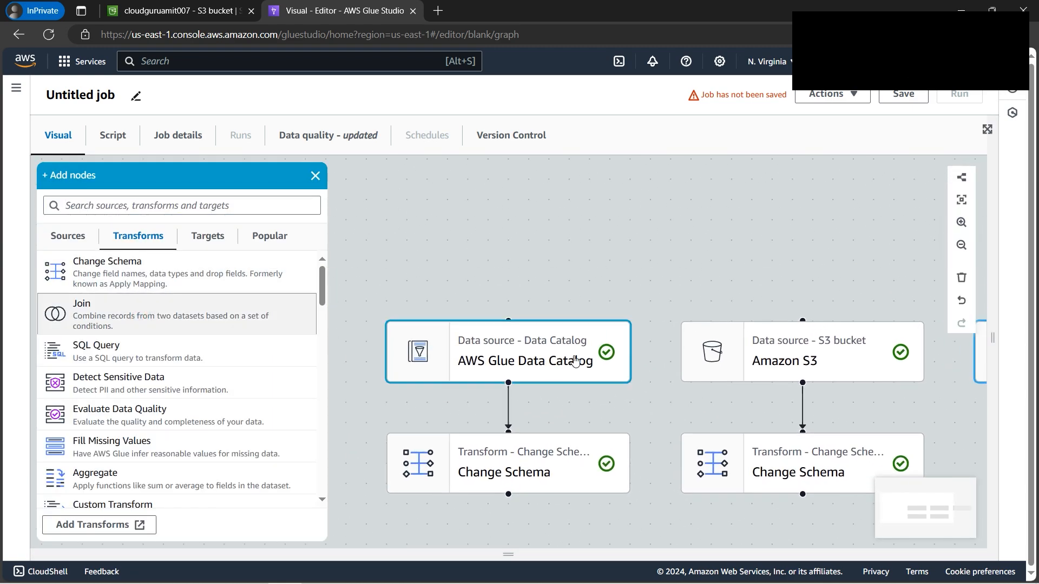
drag(718, 267, 589, 160)
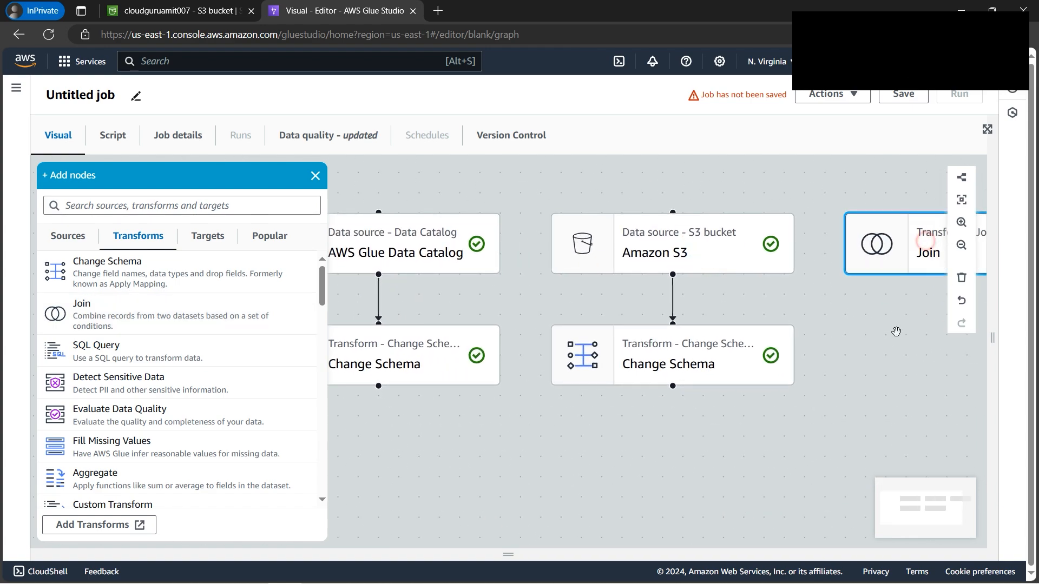
drag(418, 397, 254, 449)
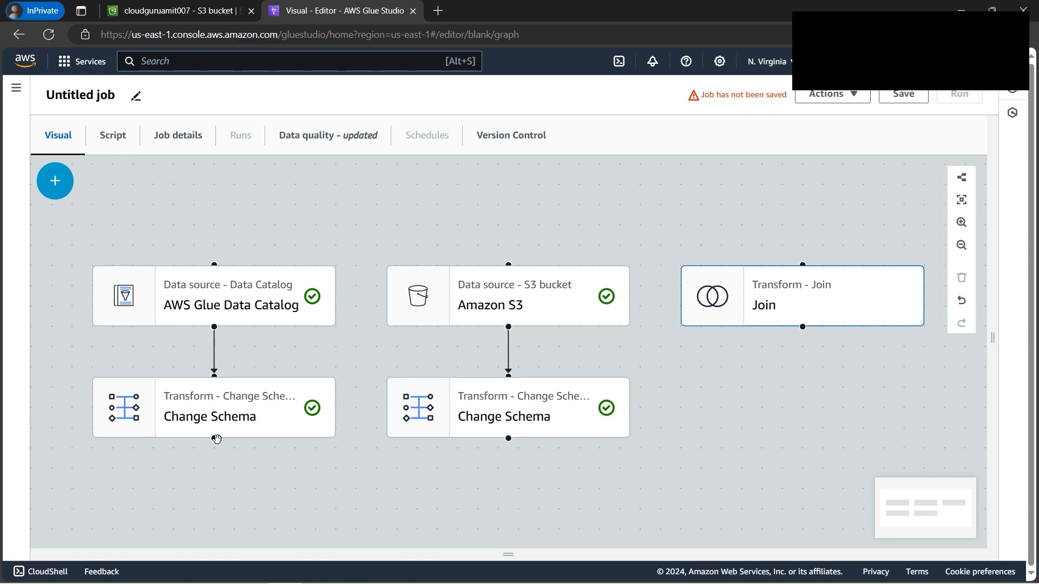
drag(214, 439, 802, 264)
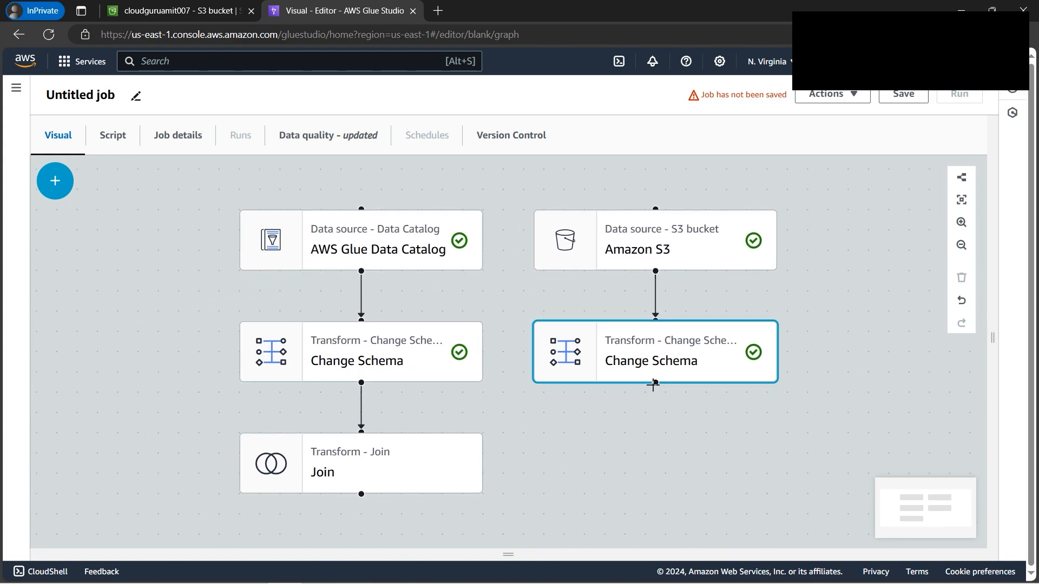
drag(656, 383, 364, 431)
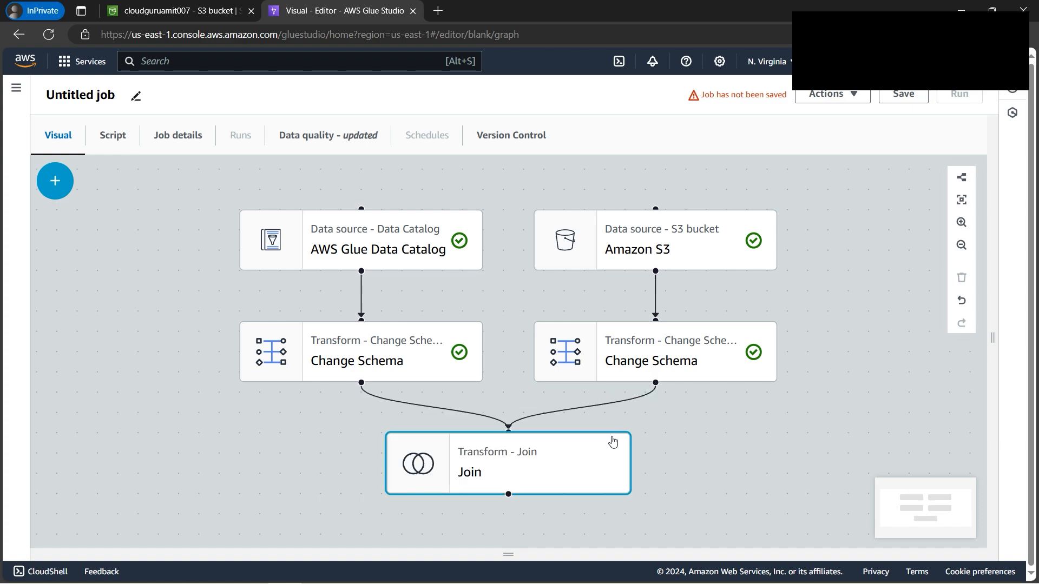
Add a join condition to the Join transform matching organizationid1 with OrganizationId2
drag(821, 386, 738, 362)
scroll(740, 360, up, 1)
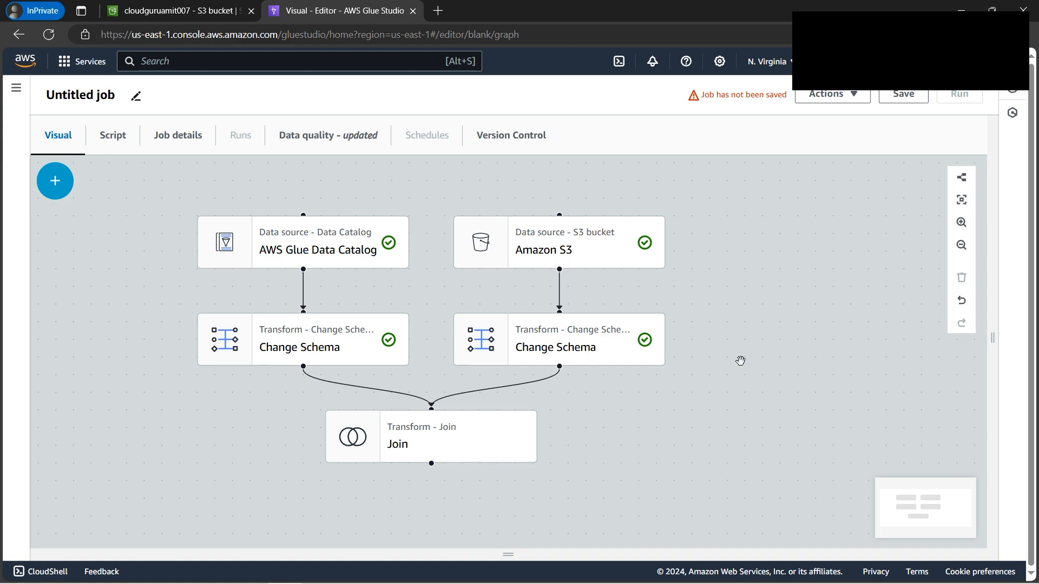
click(433, 452)
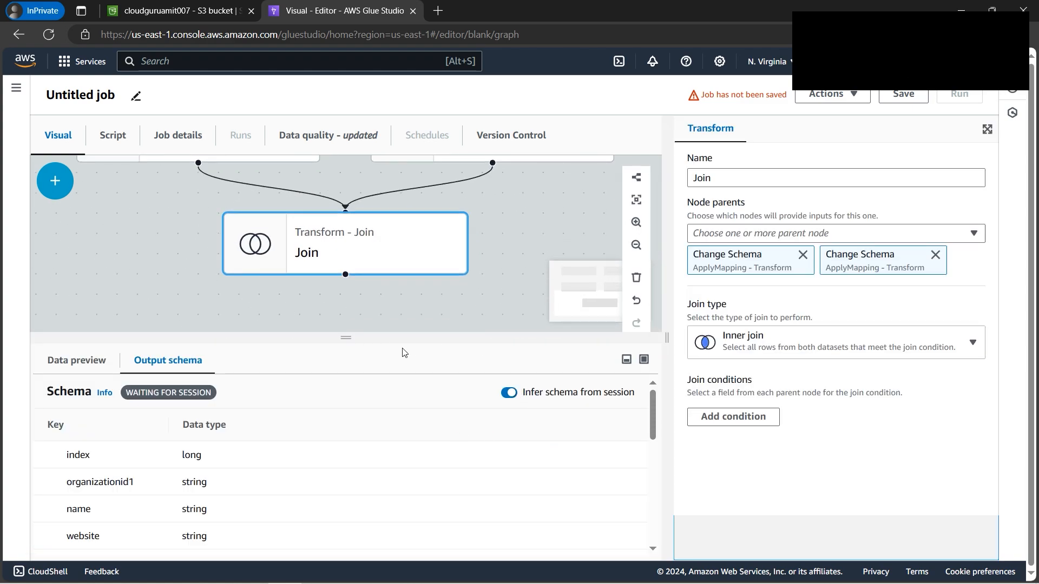
drag(346, 339, 341, 547)
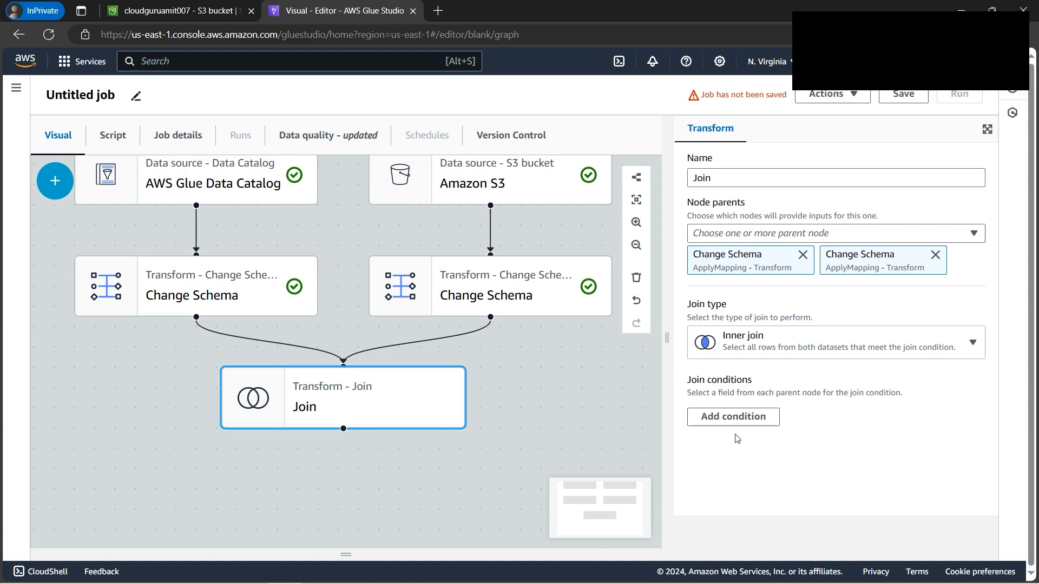
click(726, 417)
click(782, 434)
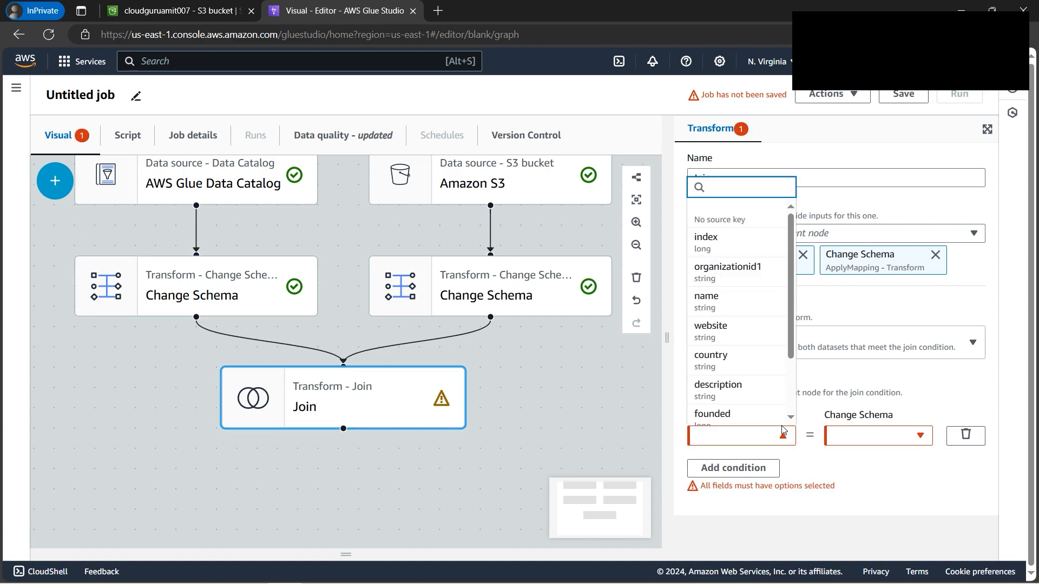
click(752, 270)
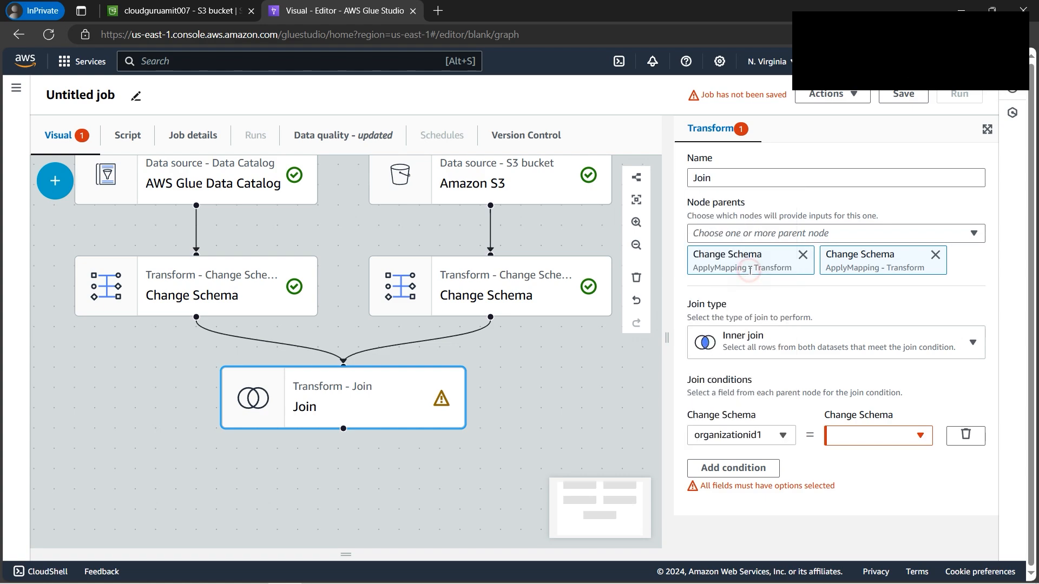
click(867, 442)
click(868, 269)
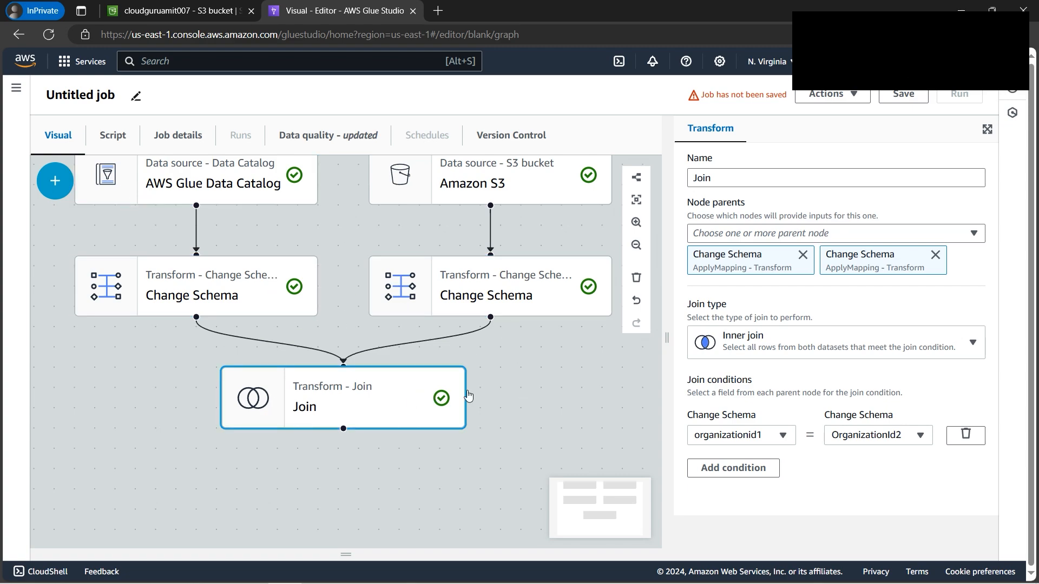
Add an Amazon S3 target fed by the Join transform, with CSV format and compression type None
scroll(540, 388, down, 2)
click(55, 181)
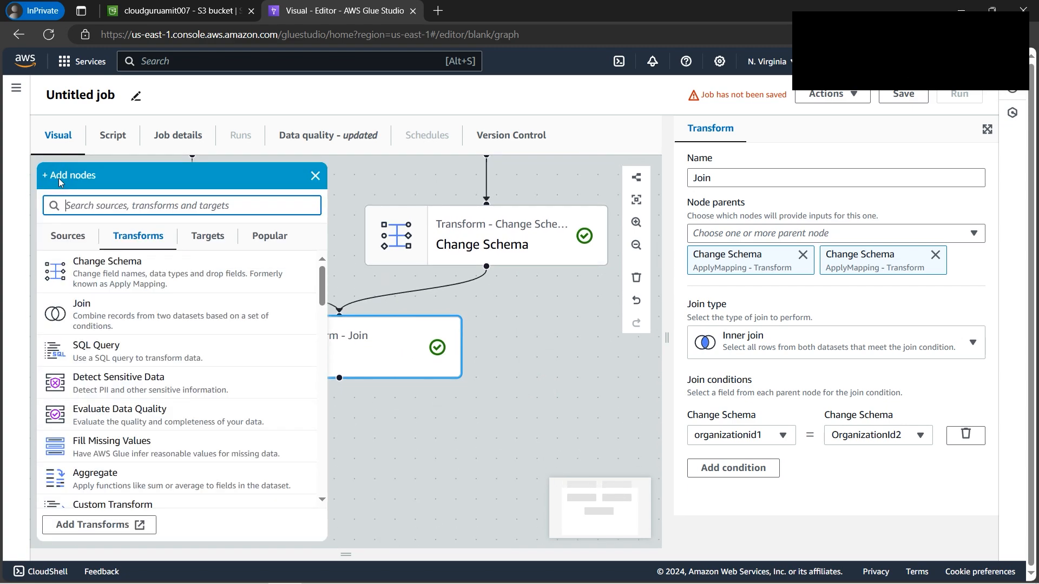
click(206, 236)
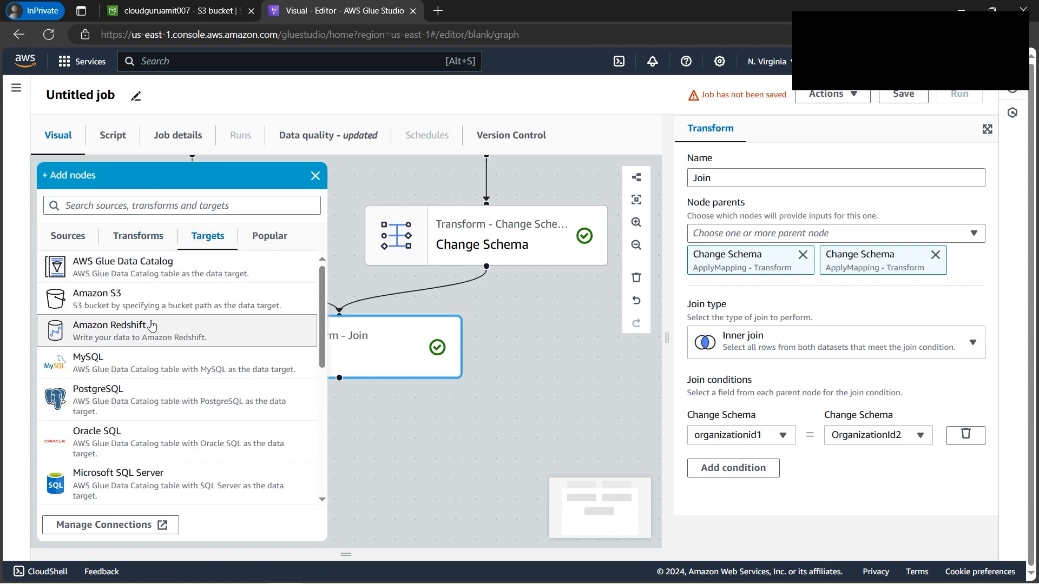
click(143, 298)
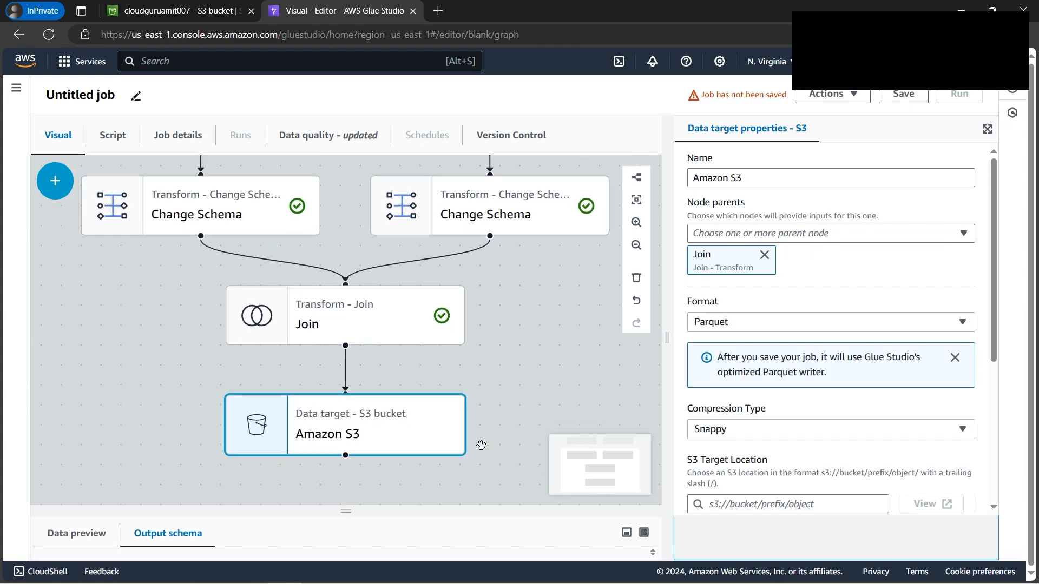
click(817, 321)
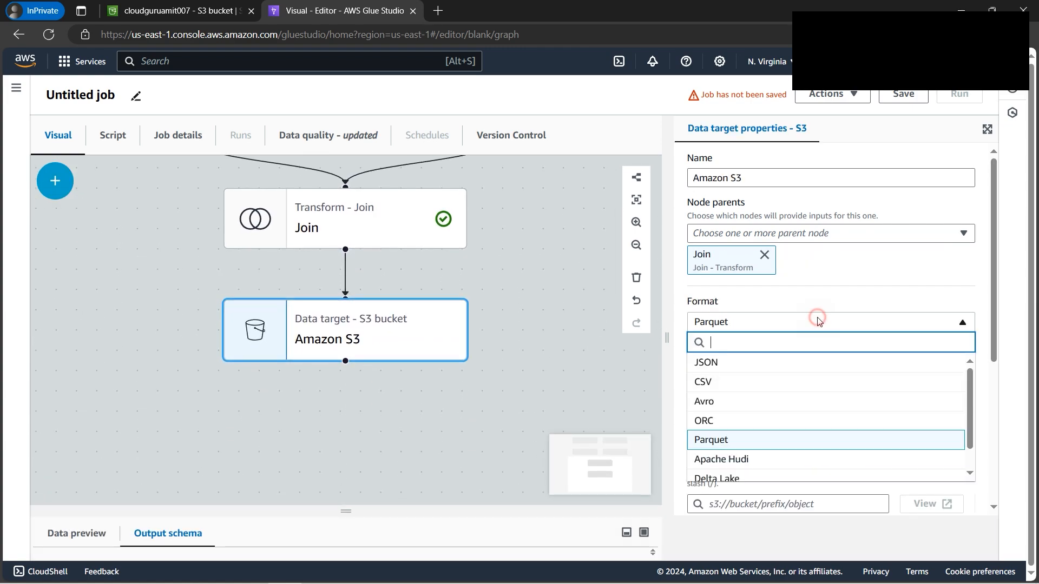
click(763, 376)
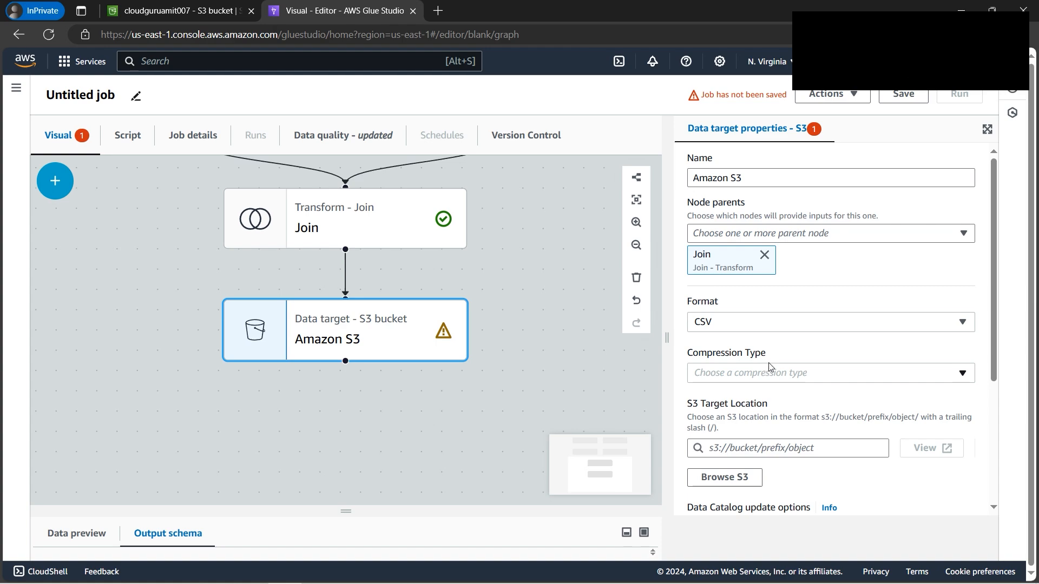
click(837, 381)
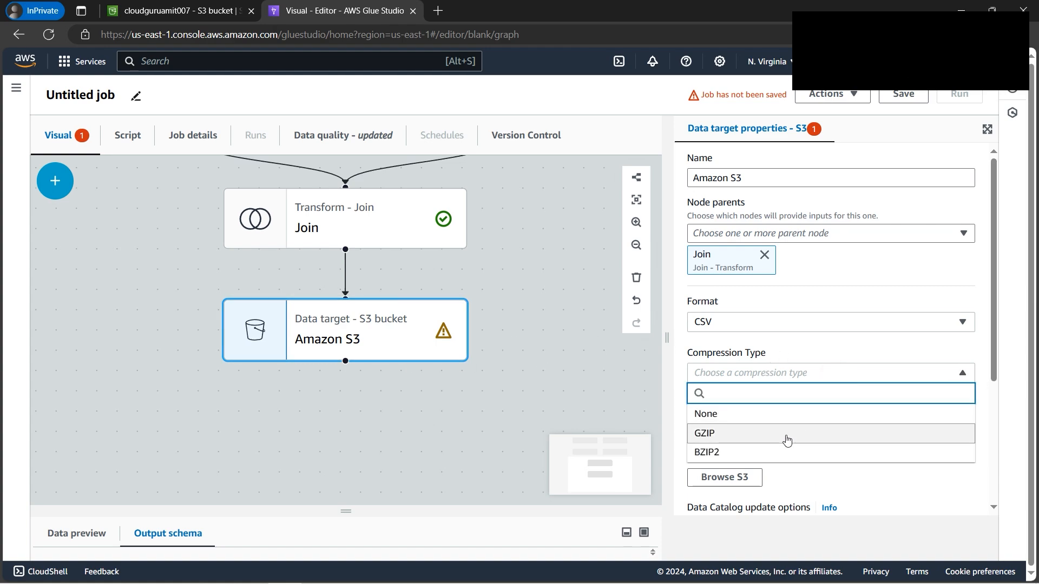
click(779, 417)
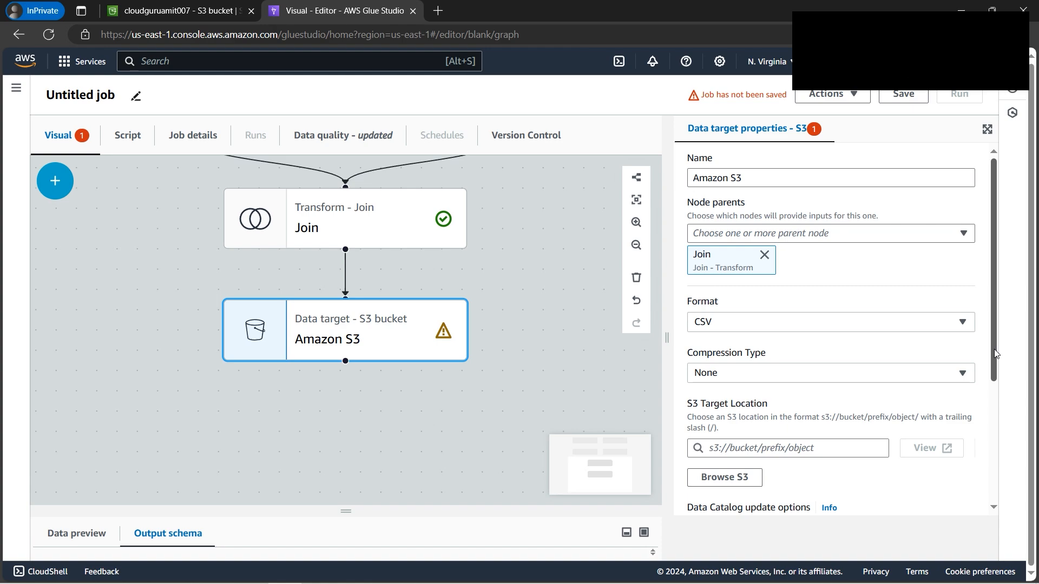
Set the S3 target location to the Target/innerjoin/ folder in the cloudguruamit007 bucket and review the target's remaining options
scroll(994, 352, down, 1)
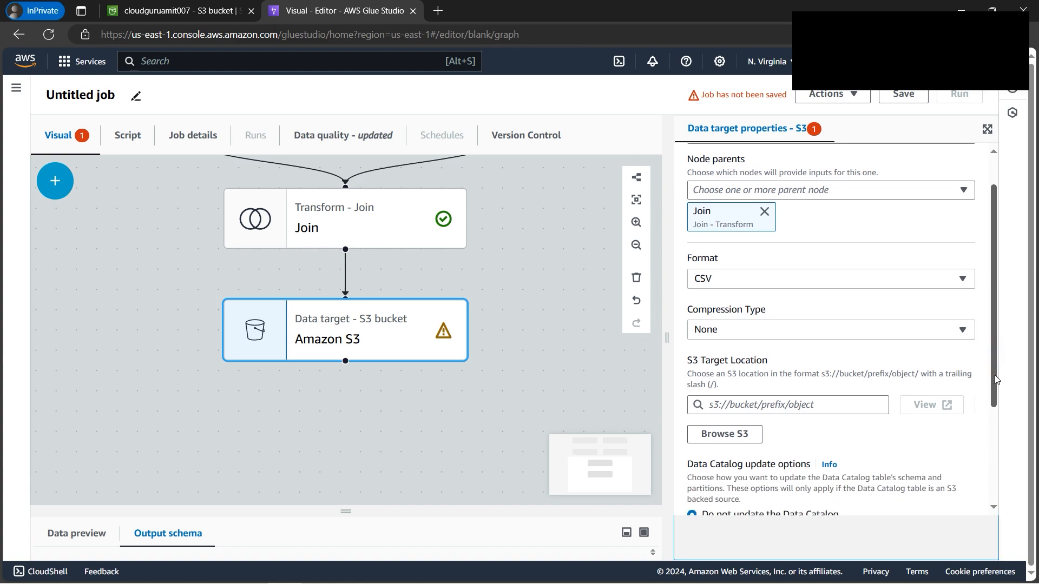
click(727, 435)
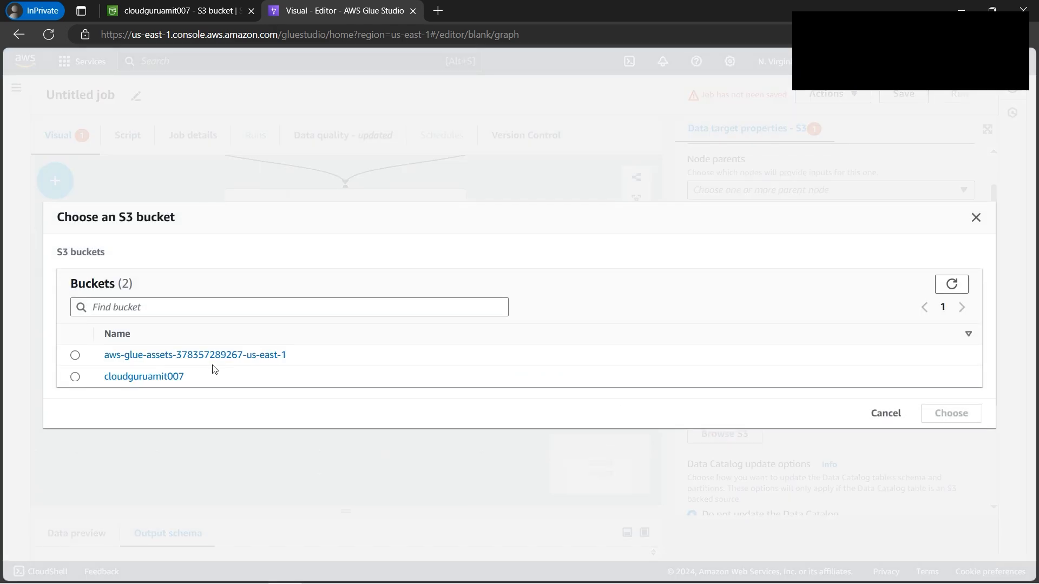
click(160, 381)
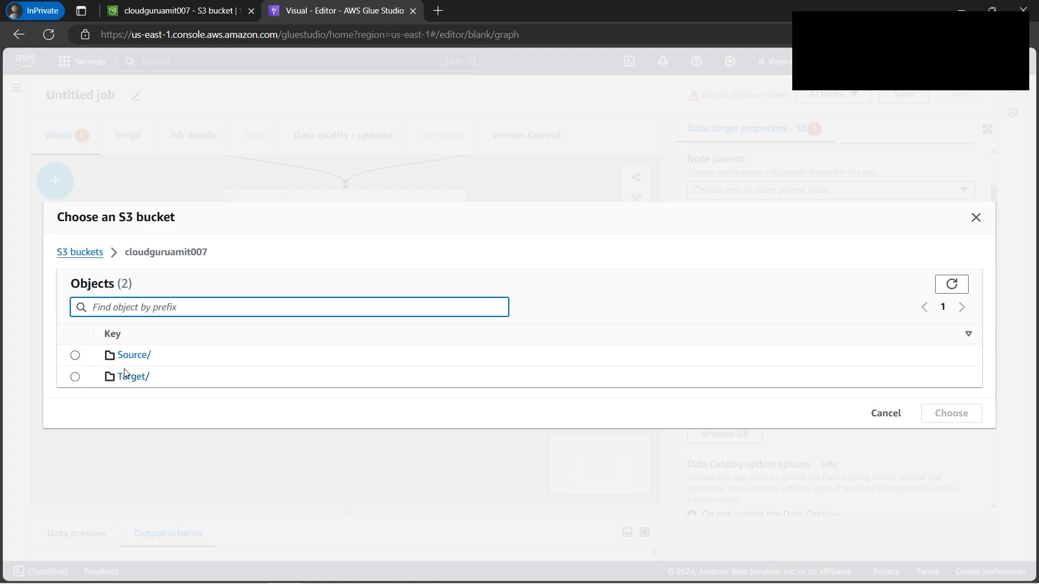
click(130, 378)
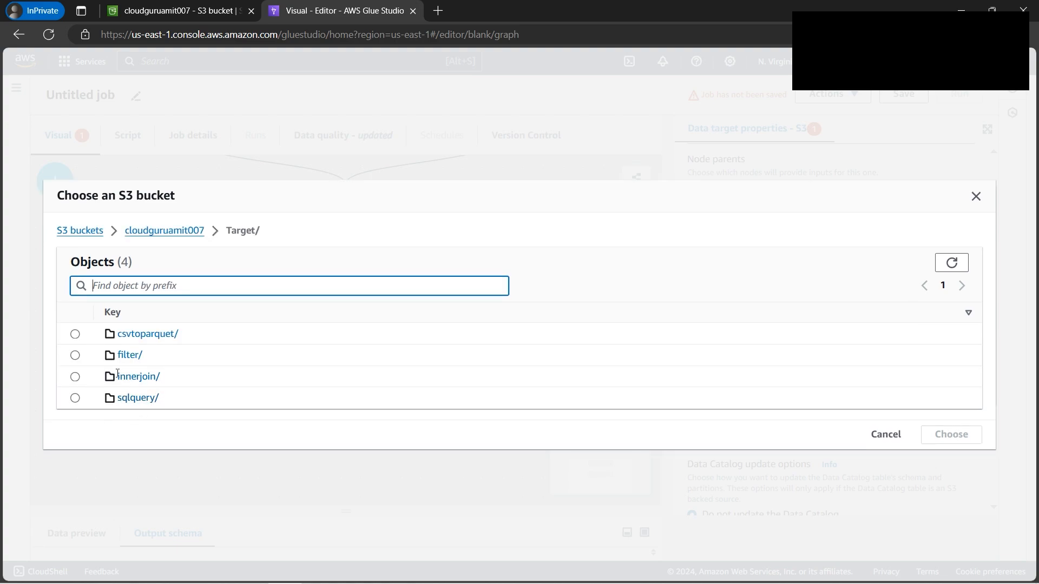
click(75, 378)
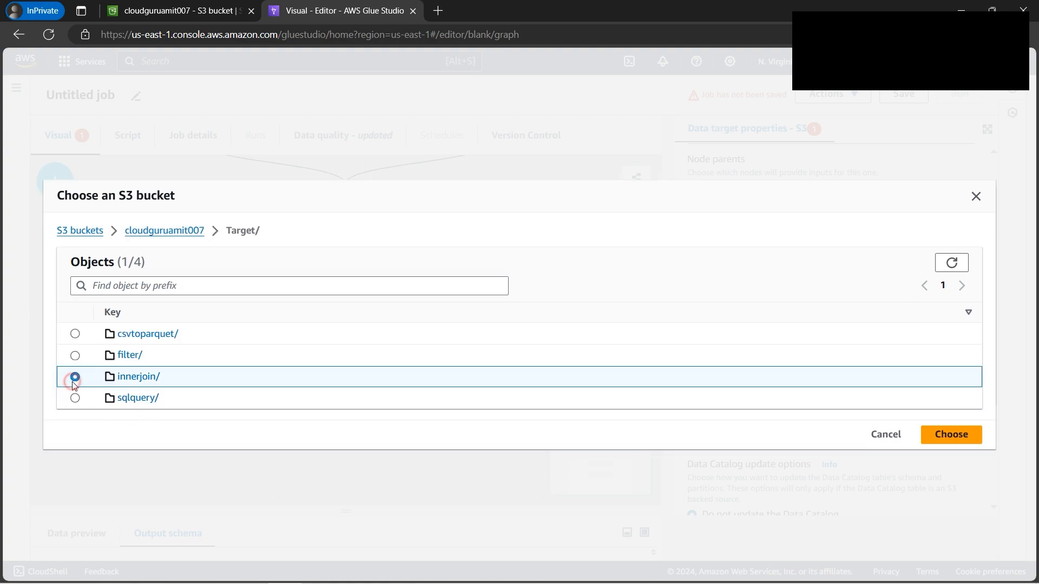
click(950, 435)
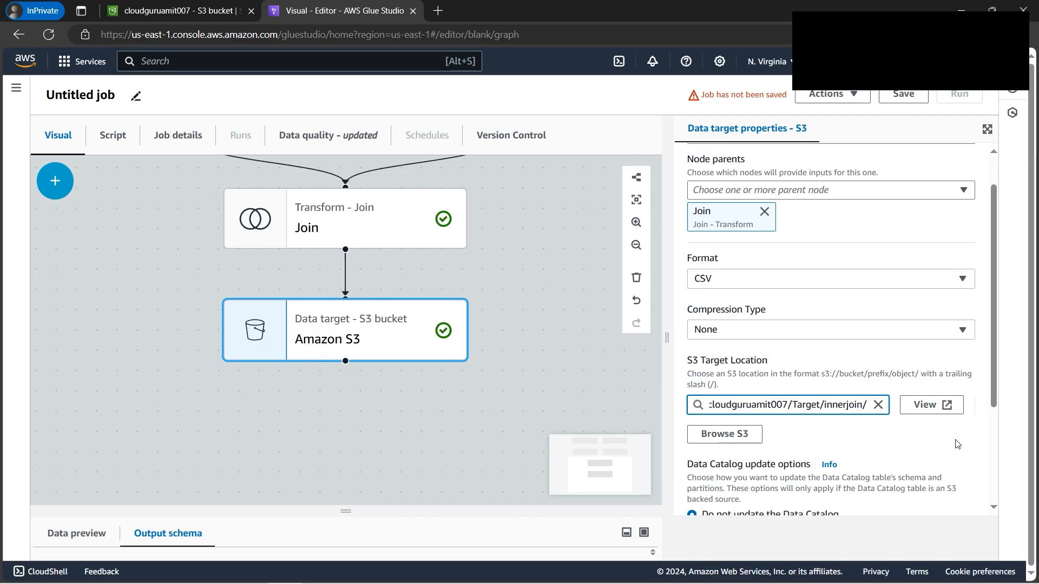
scroll(992, 353, down, 3)
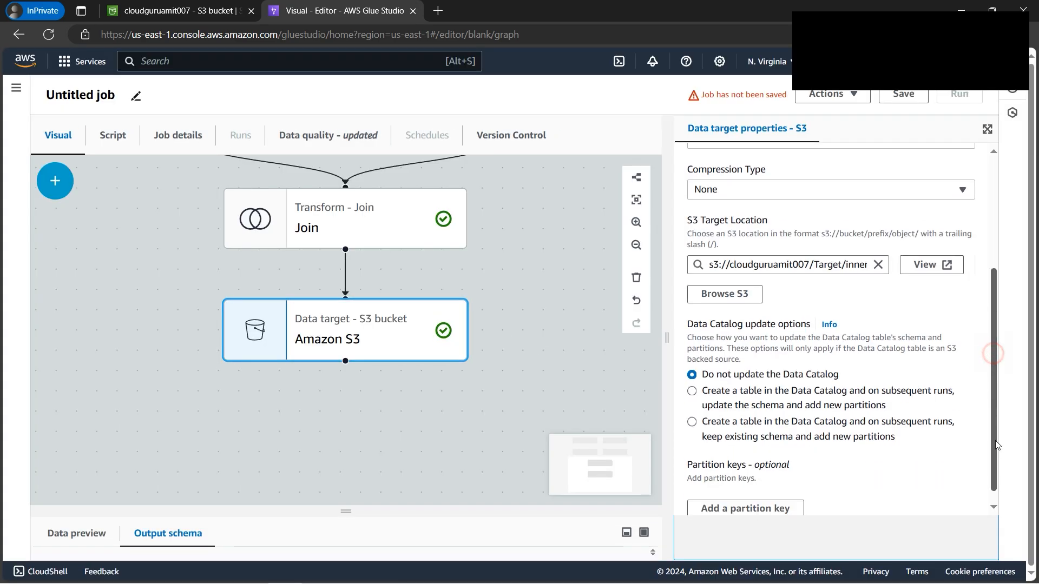
scroll(931, 254, up, 4)
drag(544, 274, 499, 400)
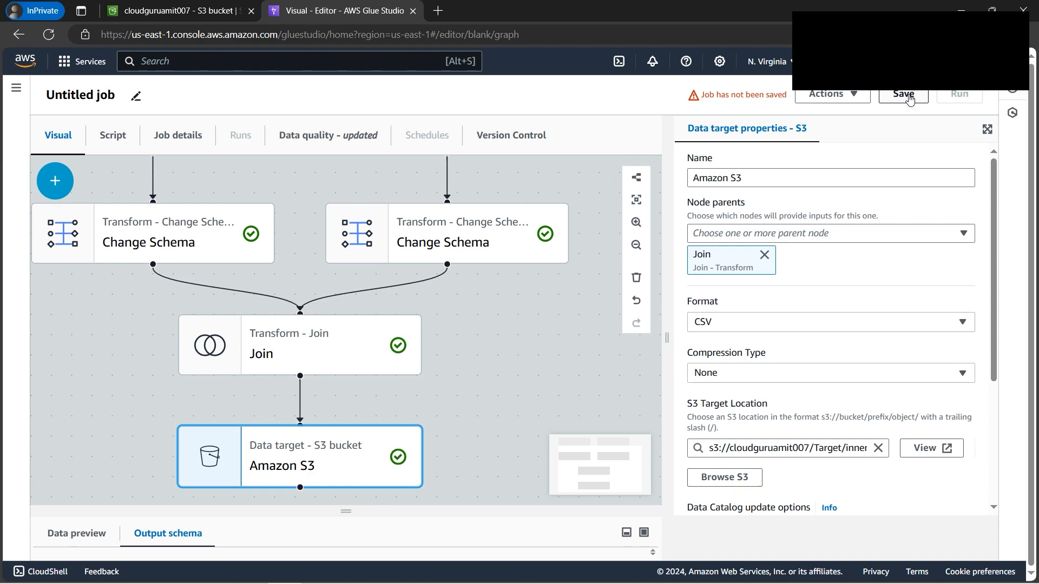
Name the job innerjoinjob and assign it the IAM role glue-studio-delete_48054.12156302
click(177, 142)
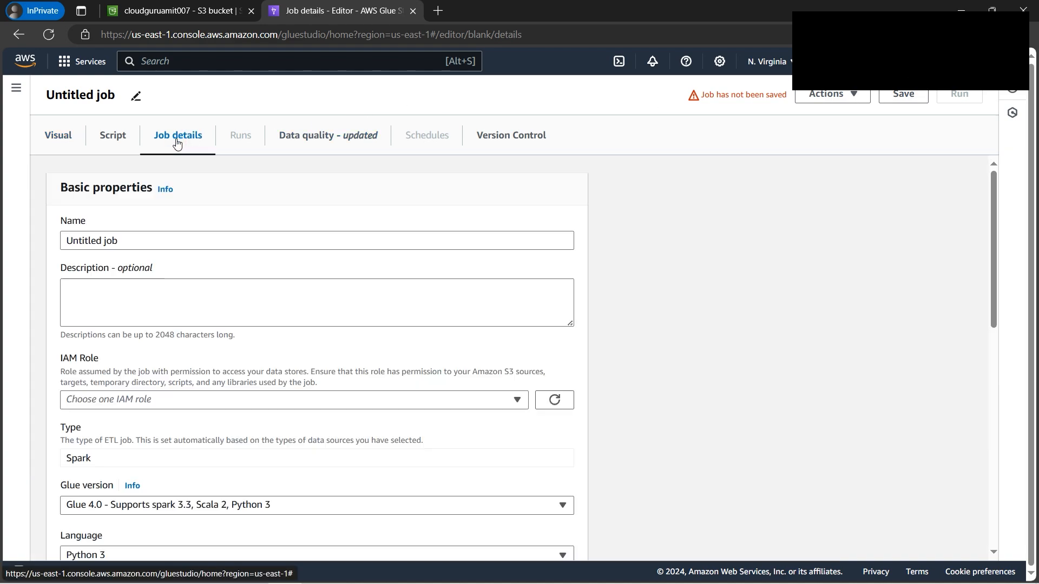
drag(119, 240, 64, 241)
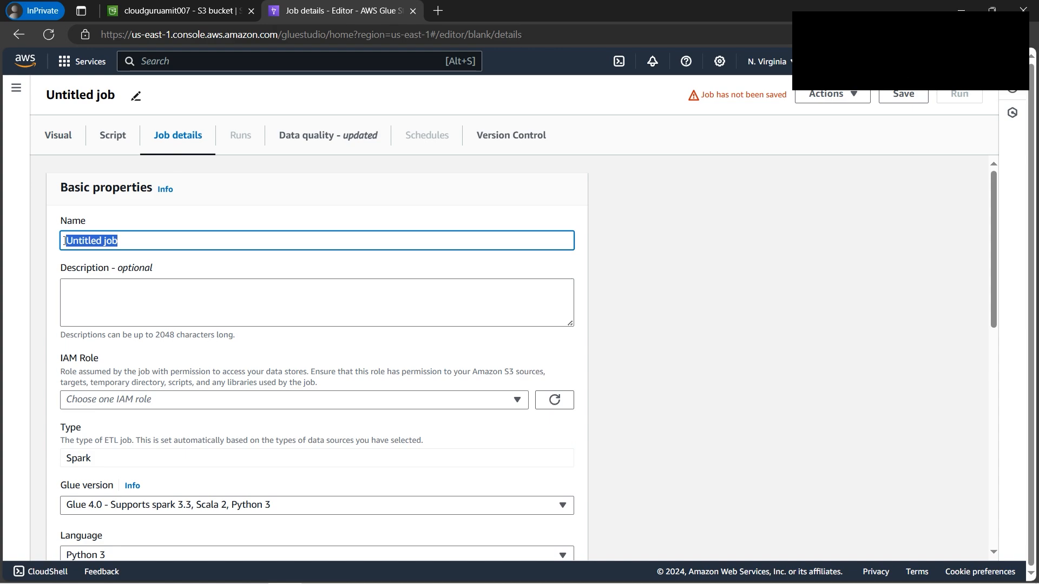
text(innerjoin)
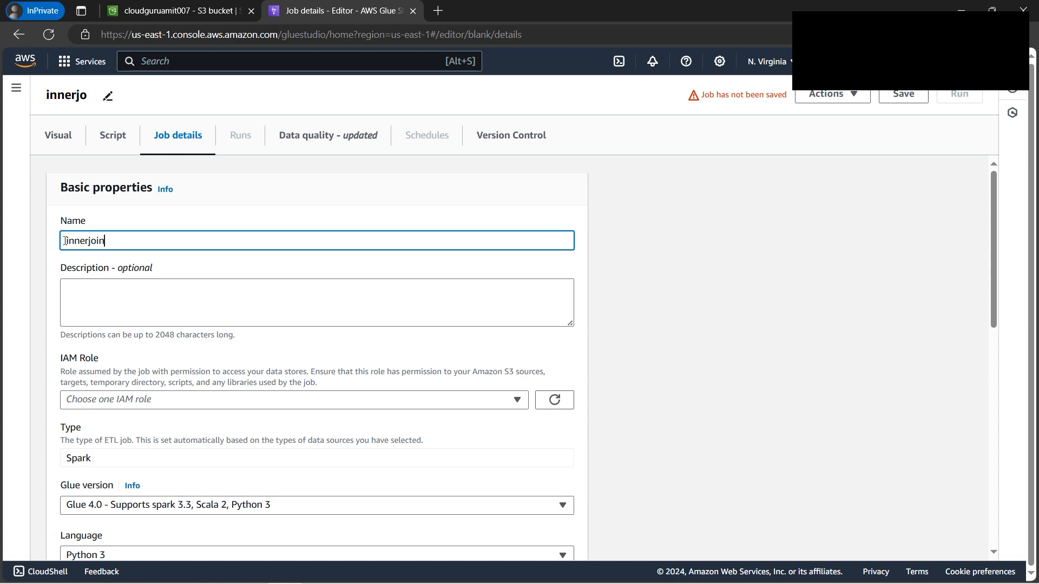
text(job)
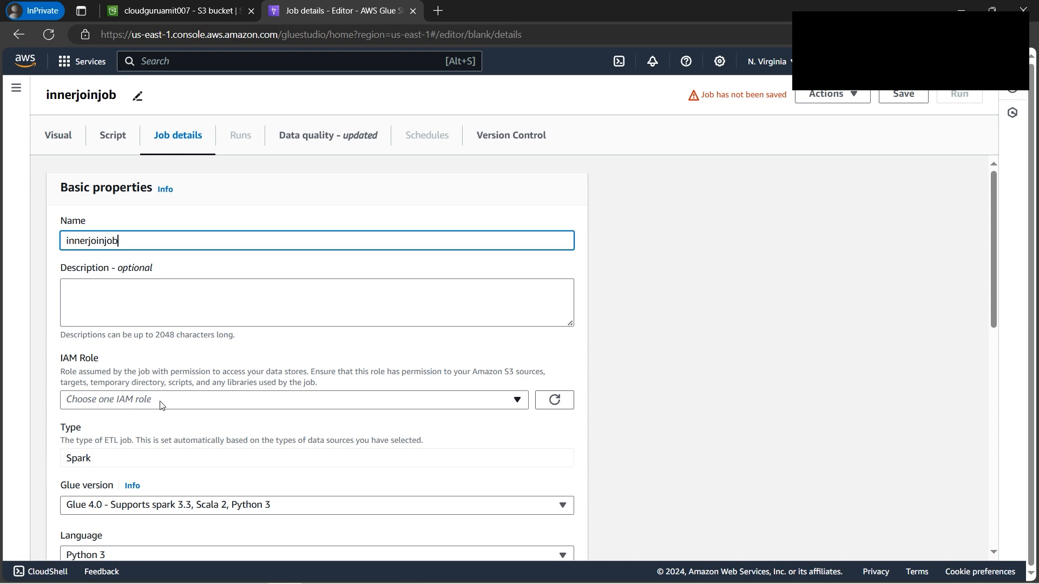
click(160, 400)
click(195, 432)
Set the job's requested number of workers to 2 and its number of retries to 1
scroll(194, 433, down, 3)
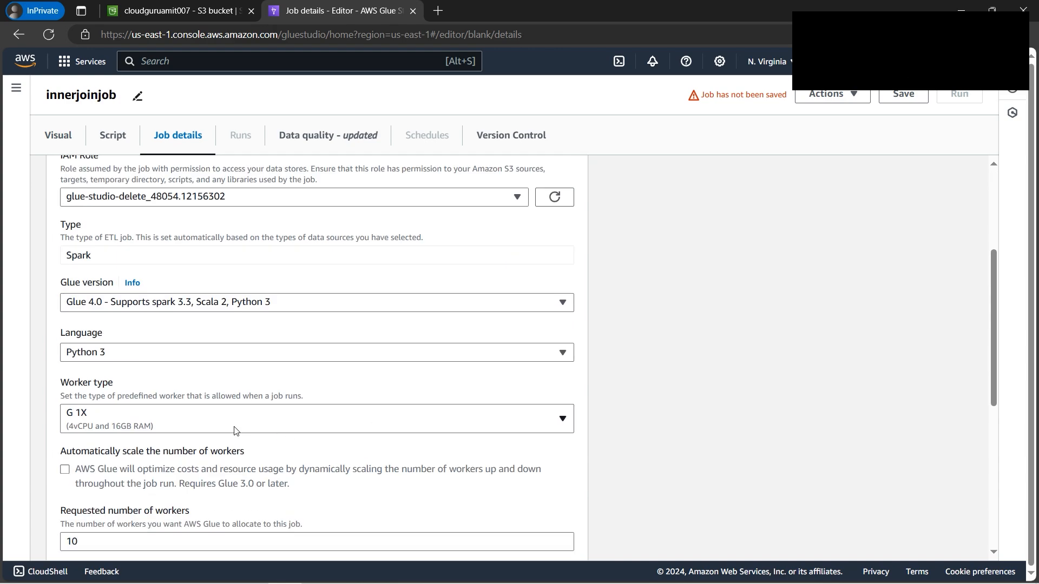
scroll(156, 430, down, 4)
drag(82, 340, 44, 341)
text(2)
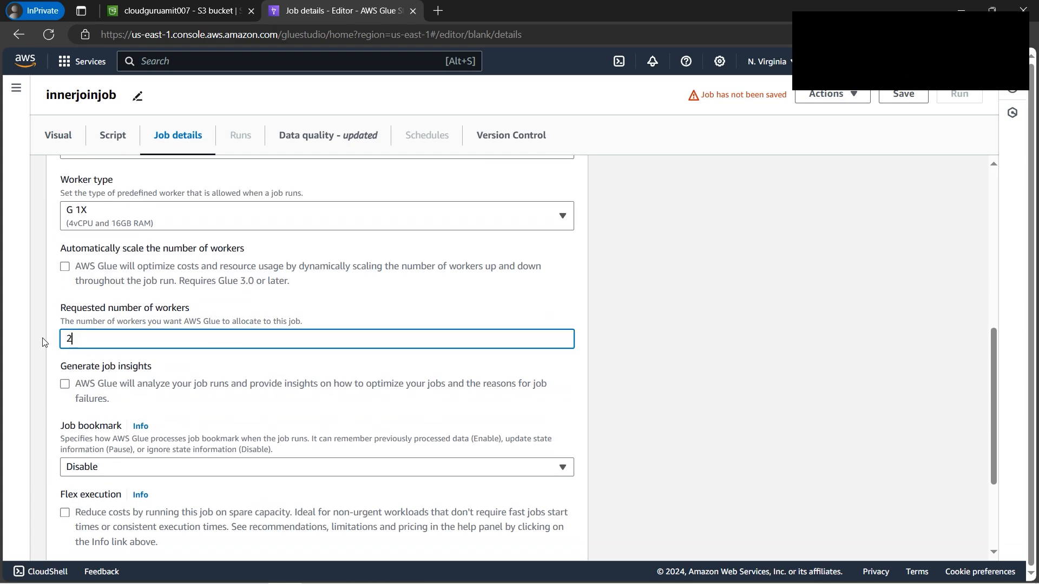
scroll(278, 434, down, 3)
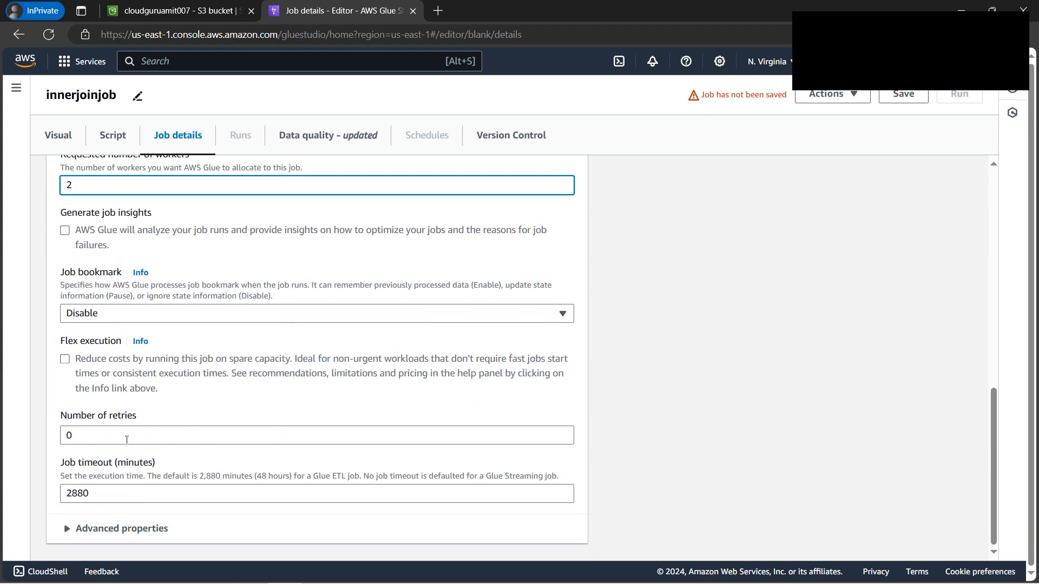
drag(127, 440, 38, 443)
text(1)
click(758, 371)
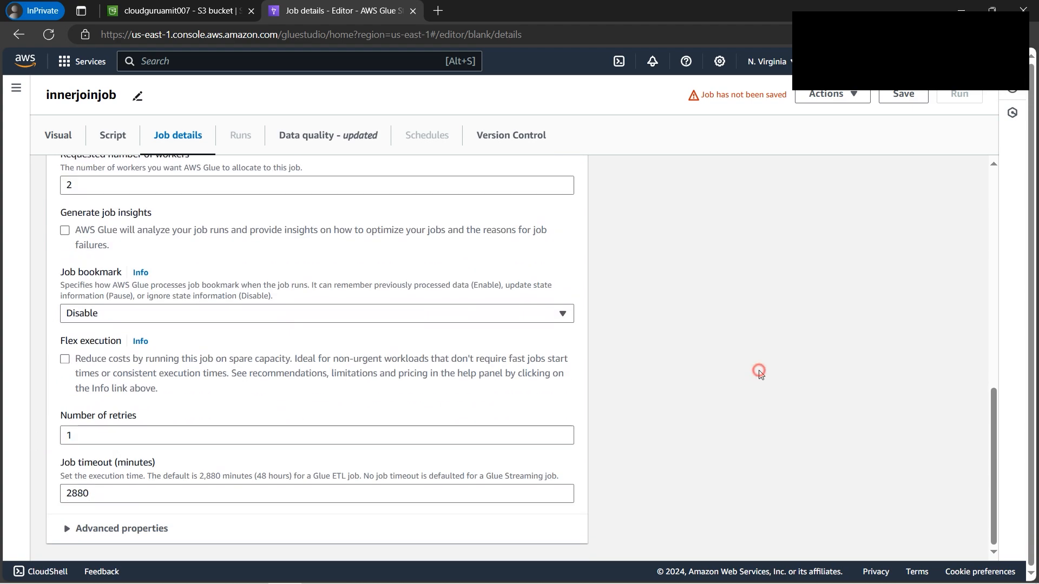
Save and run innerjoinjob, and check its run status
click(925, 95)
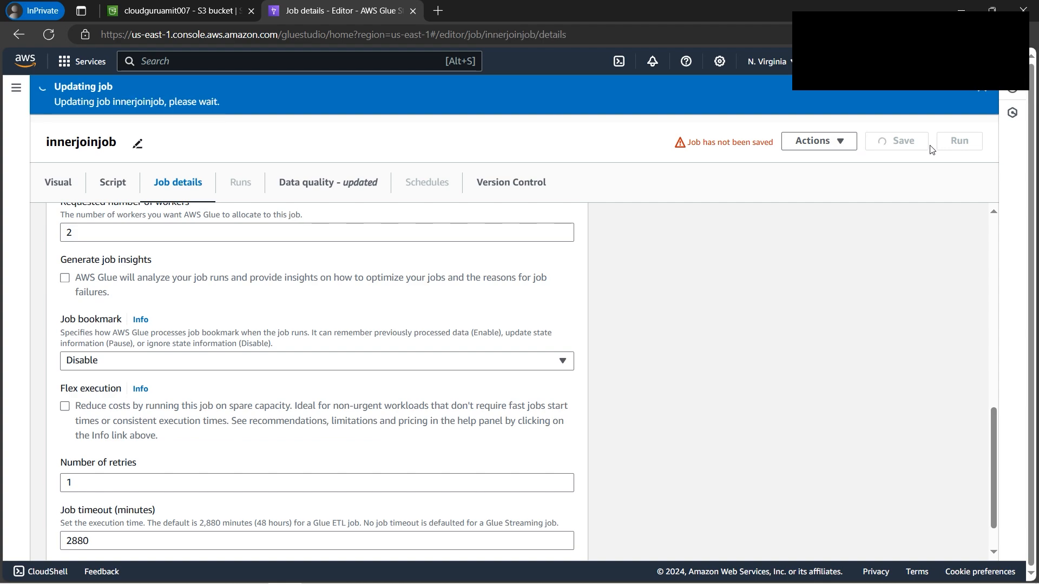
click(959, 141)
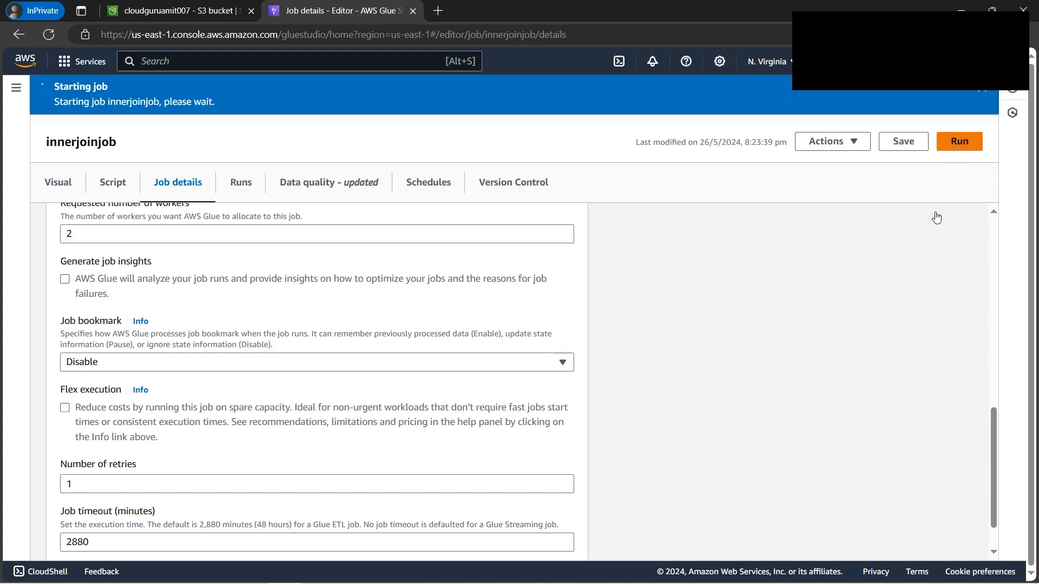
click(290, 101)
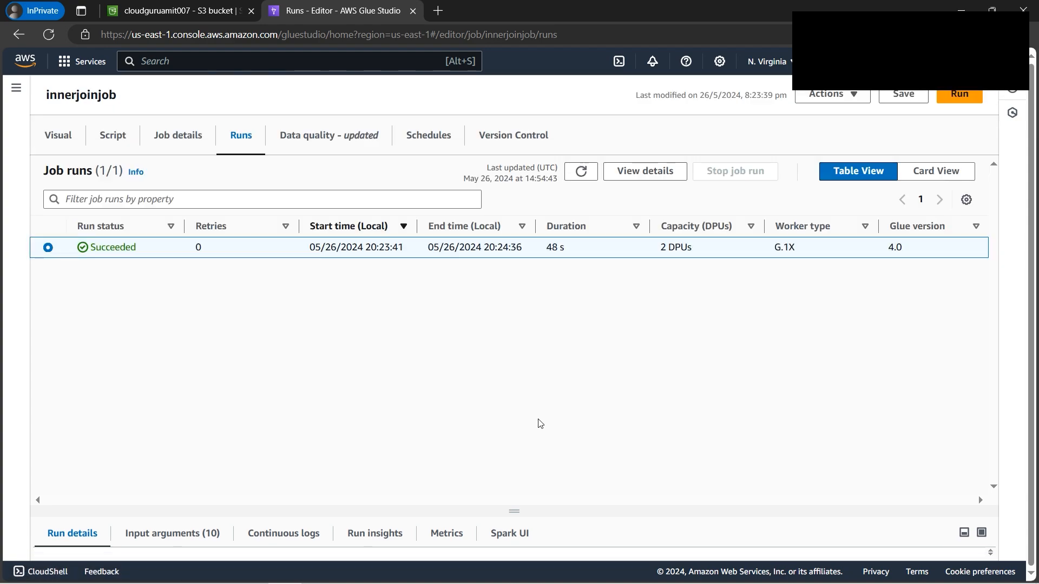
click(143, 10)
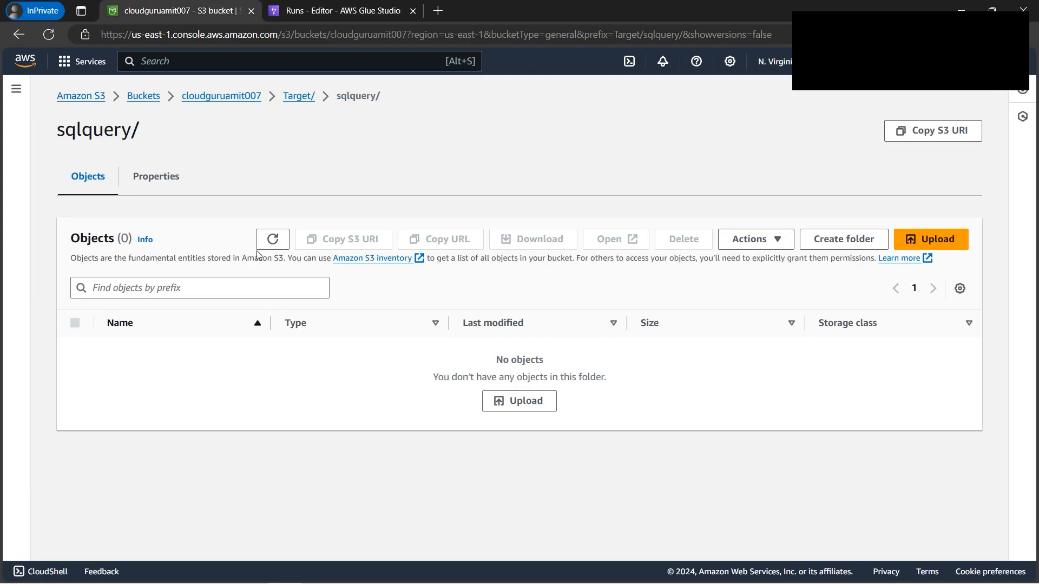
click(297, 96)
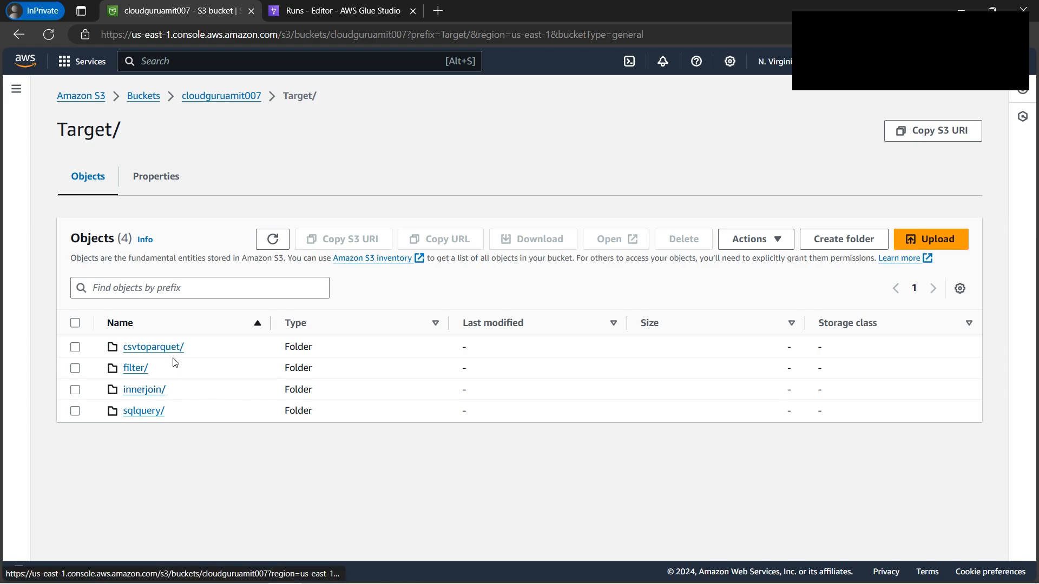
click(147, 391)
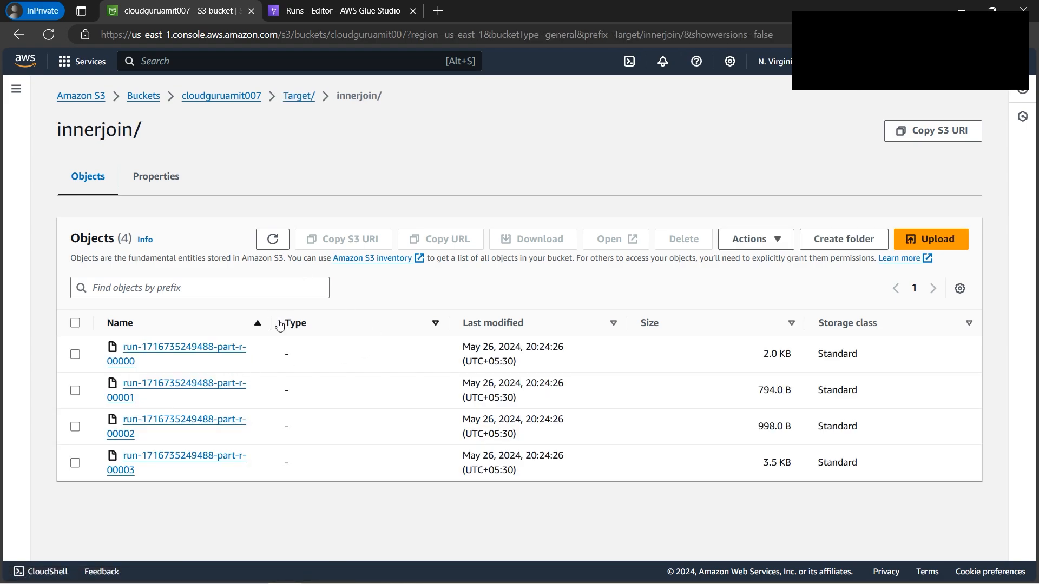
drag(271, 323, 319, 330)
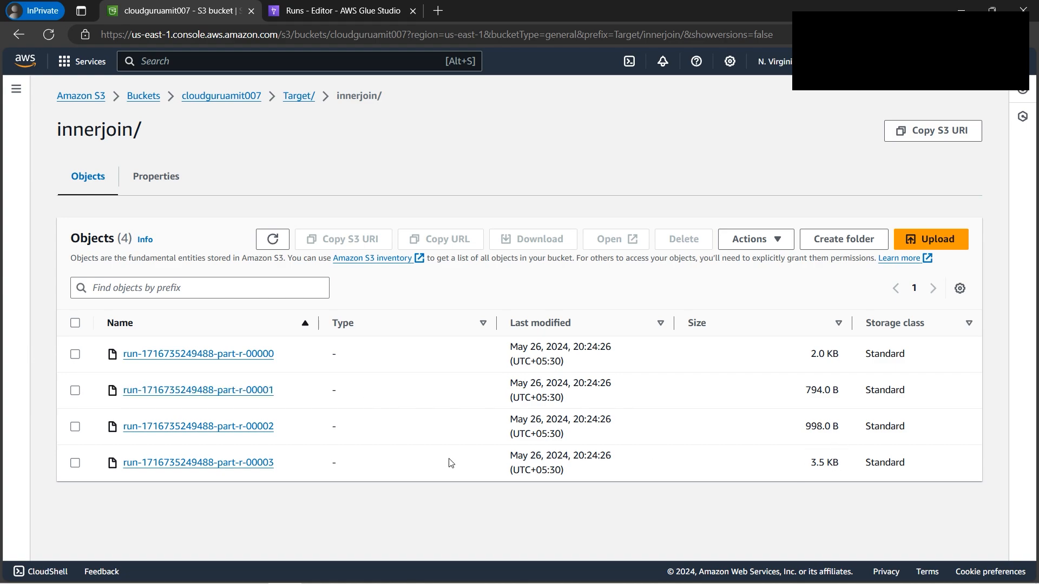
click(75, 462)
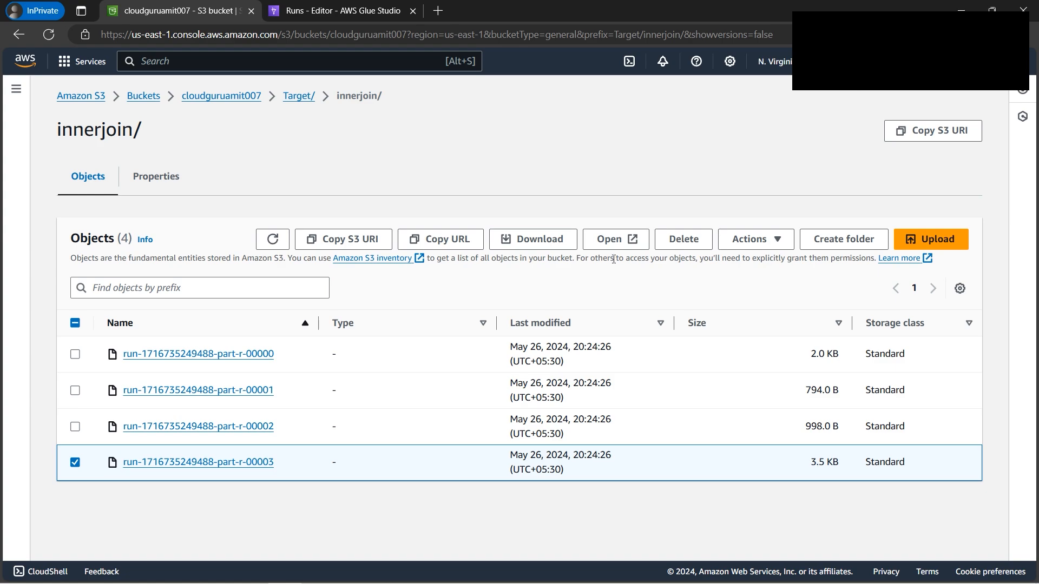
click(546, 241)
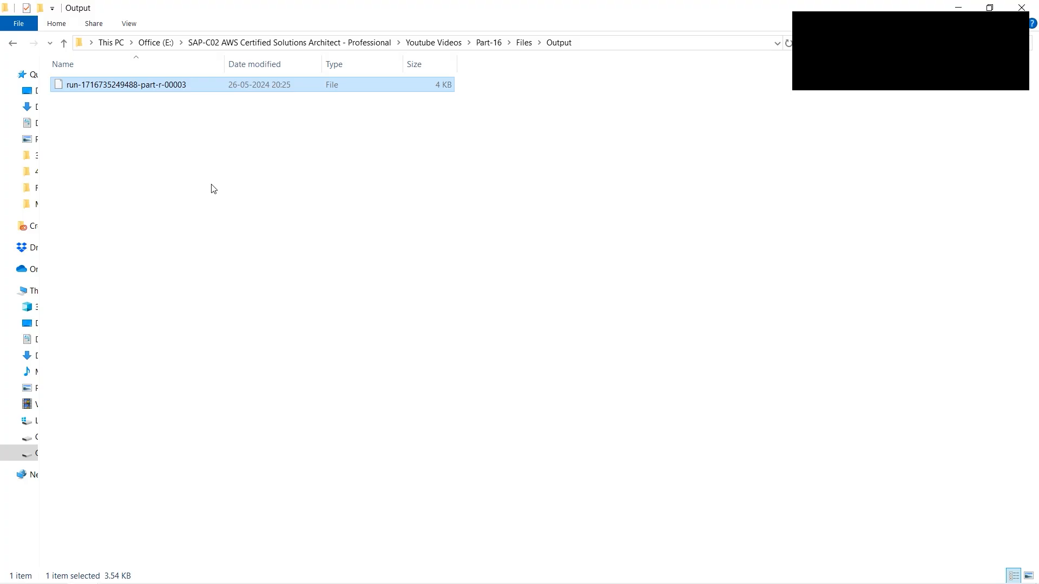
key(F2)
click(195, 85)
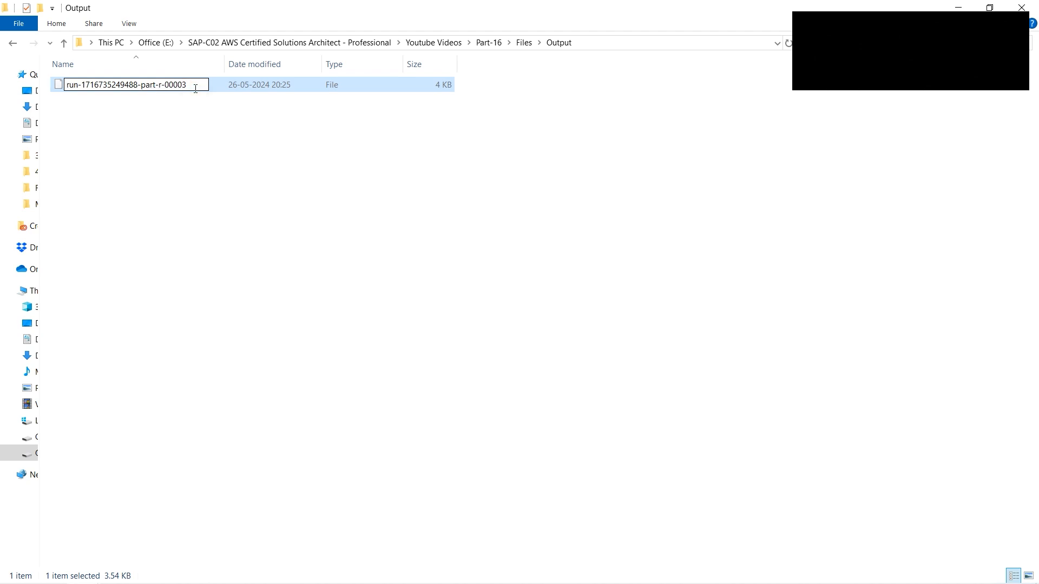
text(.c)
text(v)
key(Return)
double_click(121, 84)
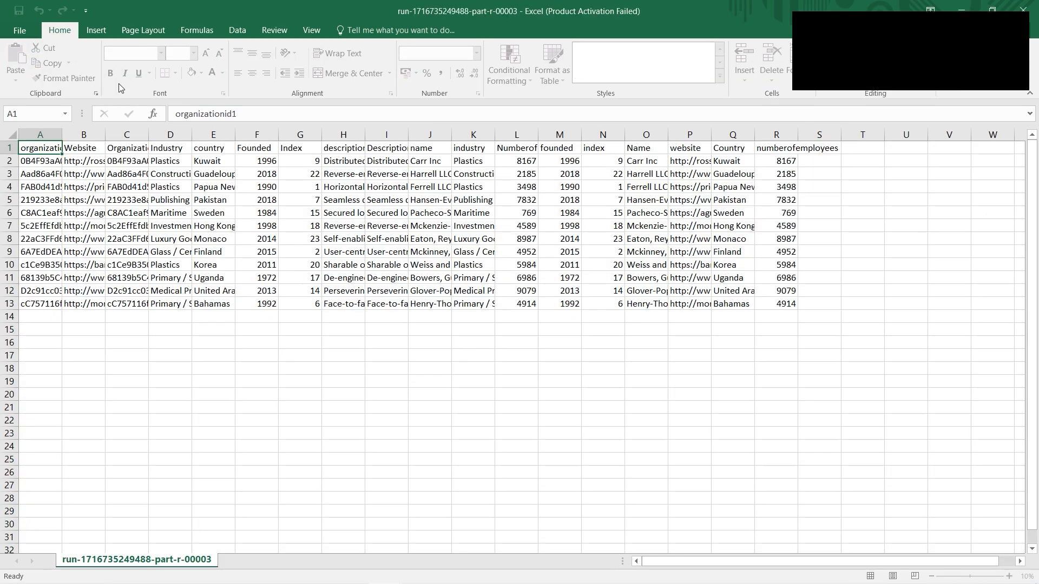
click(9, 226)
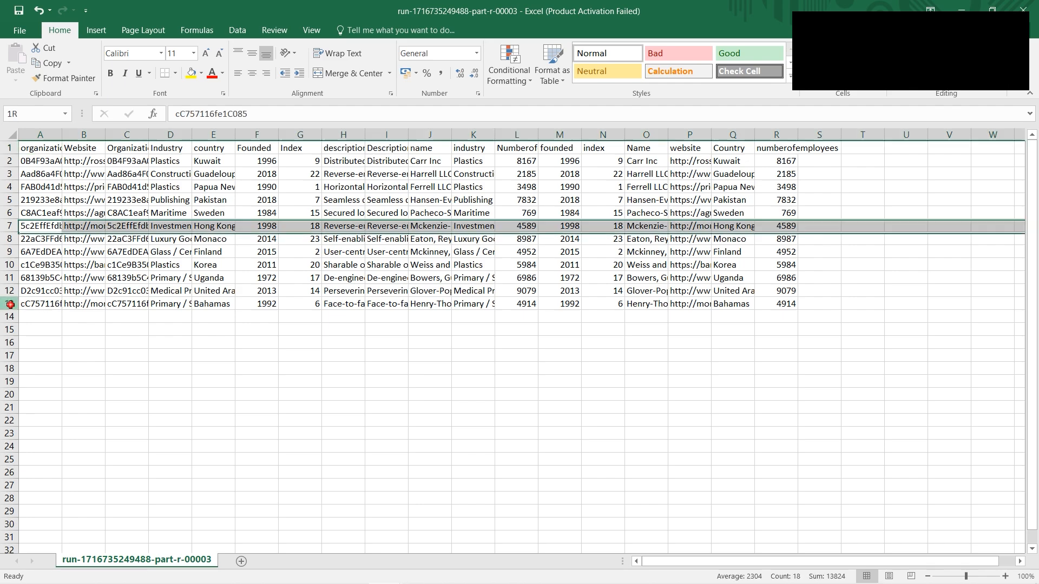
Check the last joined row, row 13, close the output workbook without changes, and return to the innerjoin/ folder in the browser
click(9, 303)
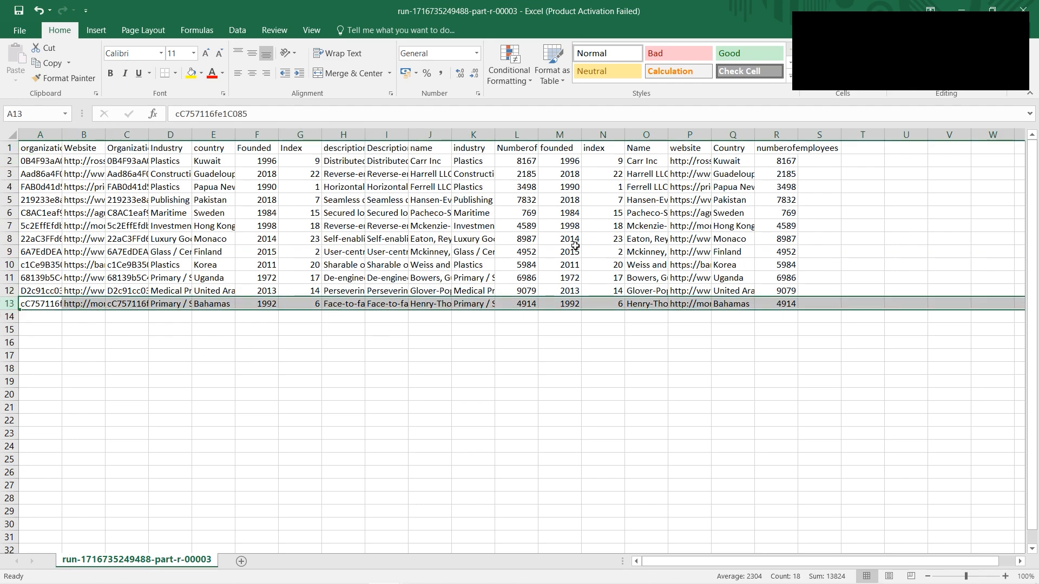
click(1024, 10)
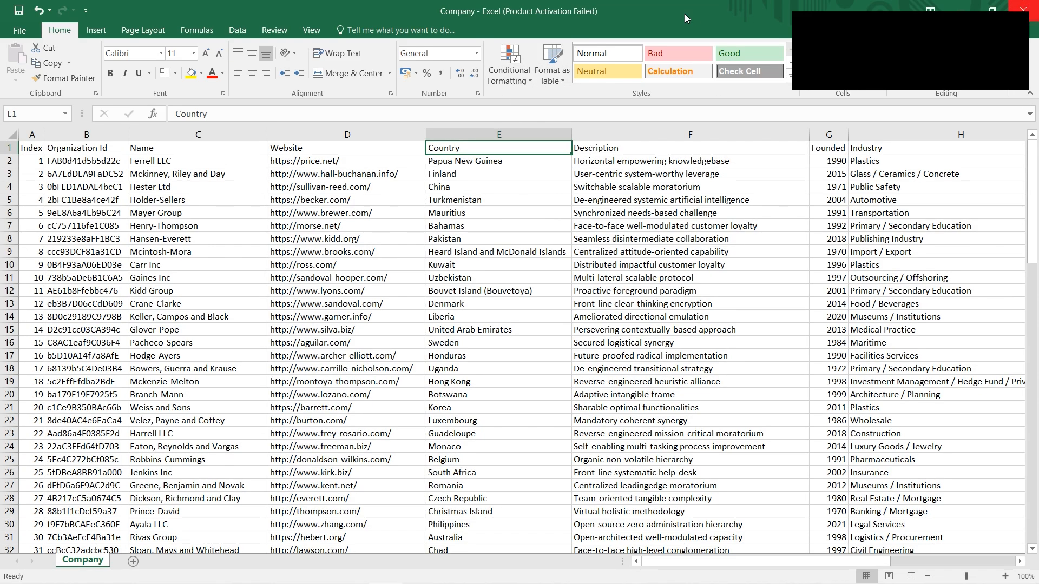
click(282, 571)
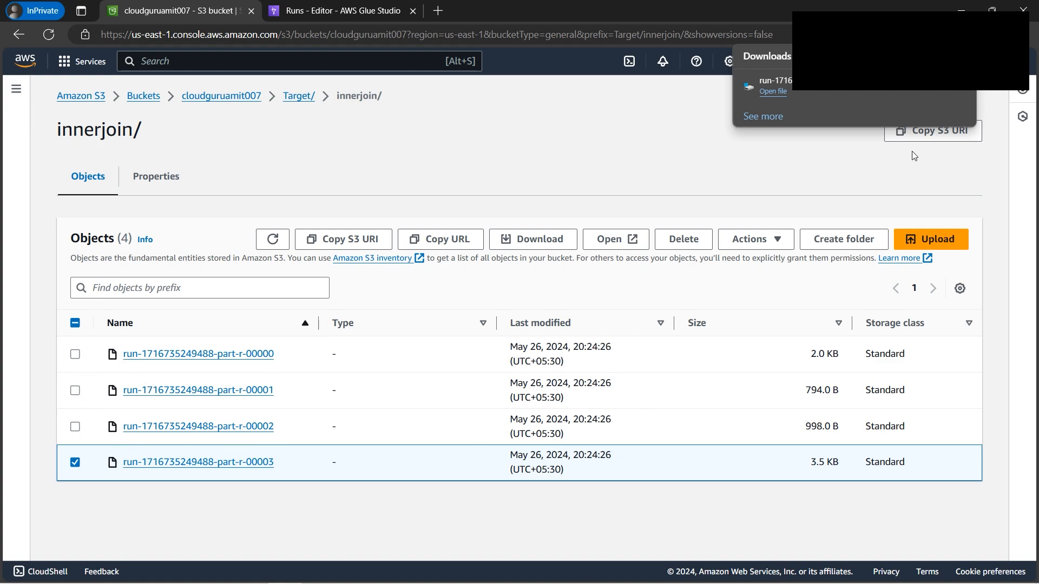
click(703, 154)
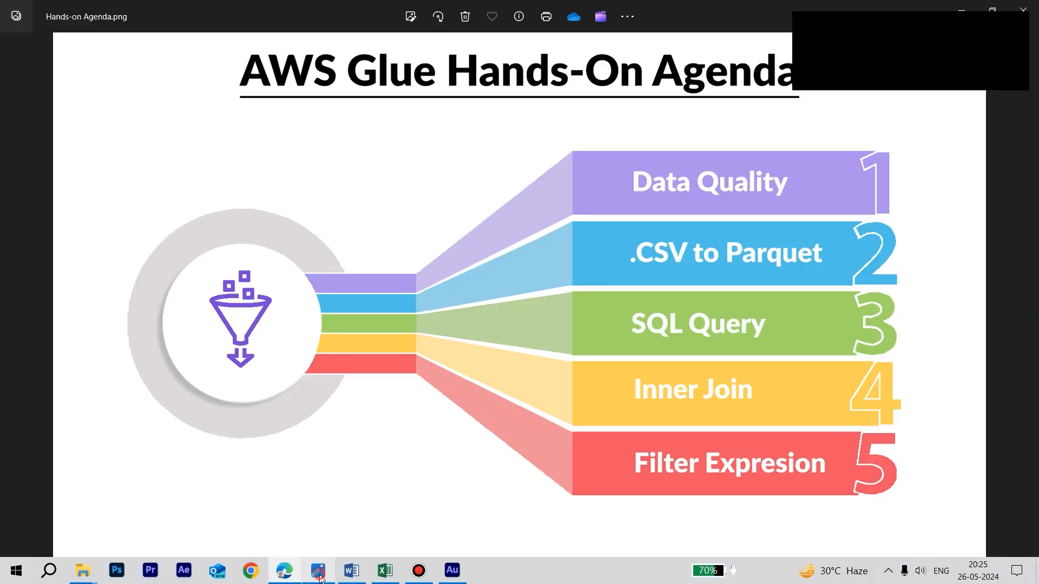
View the Hands-on Agenda.png image to check the next exercise, and return to the browser
click(318, 573)
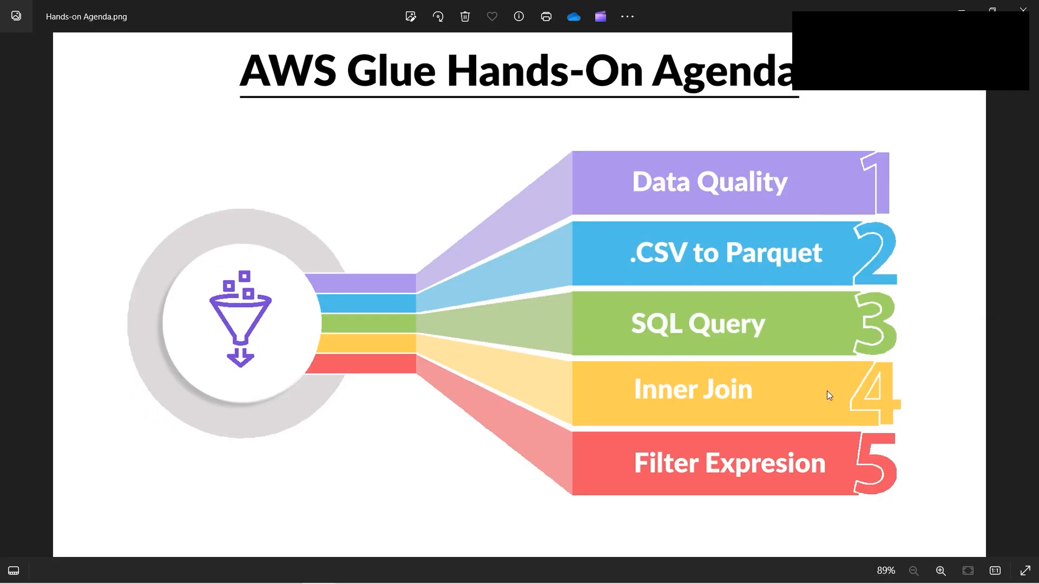
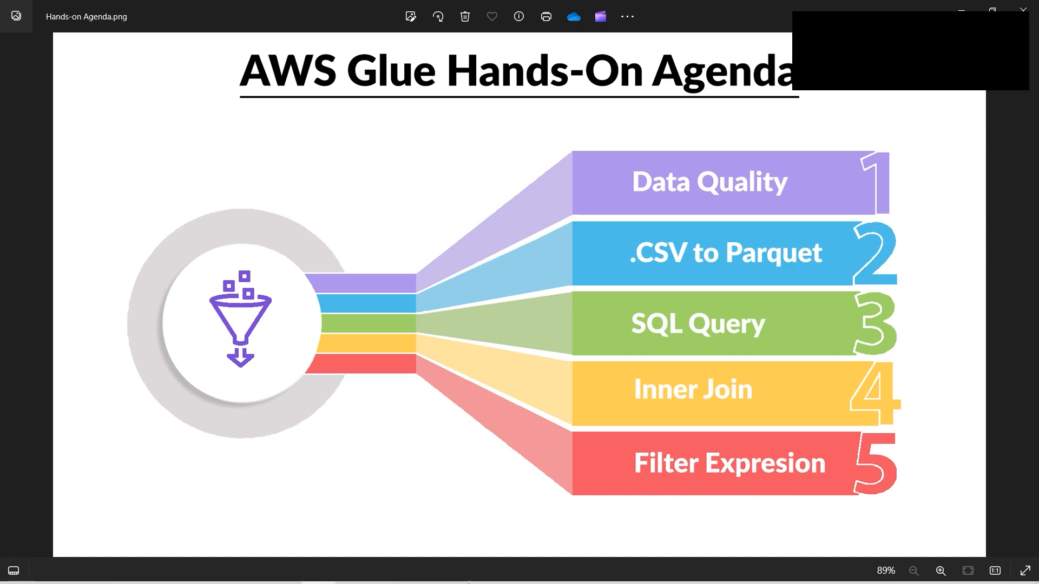
mouse_move(347, 557)
click(284, 570)
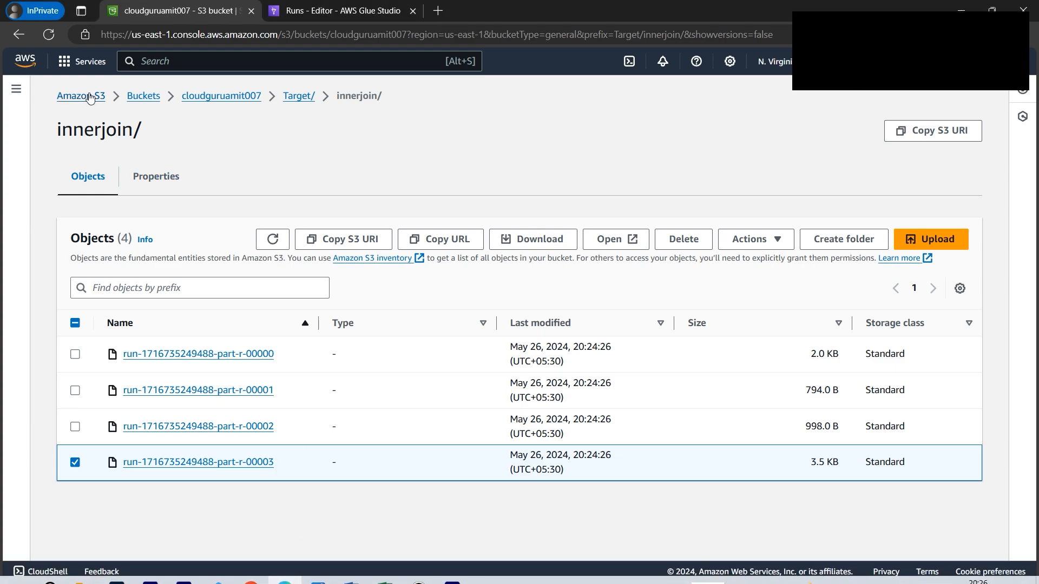
Create a new blank visual ETL job in AWS Glue Studio
click(335, 11)
click(19, 93)
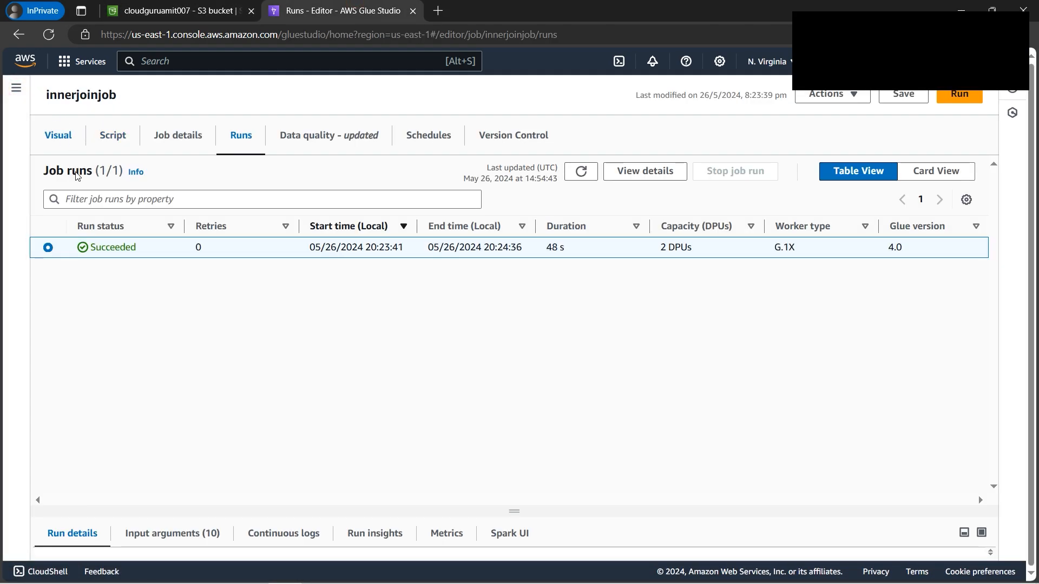
click(66, 167)
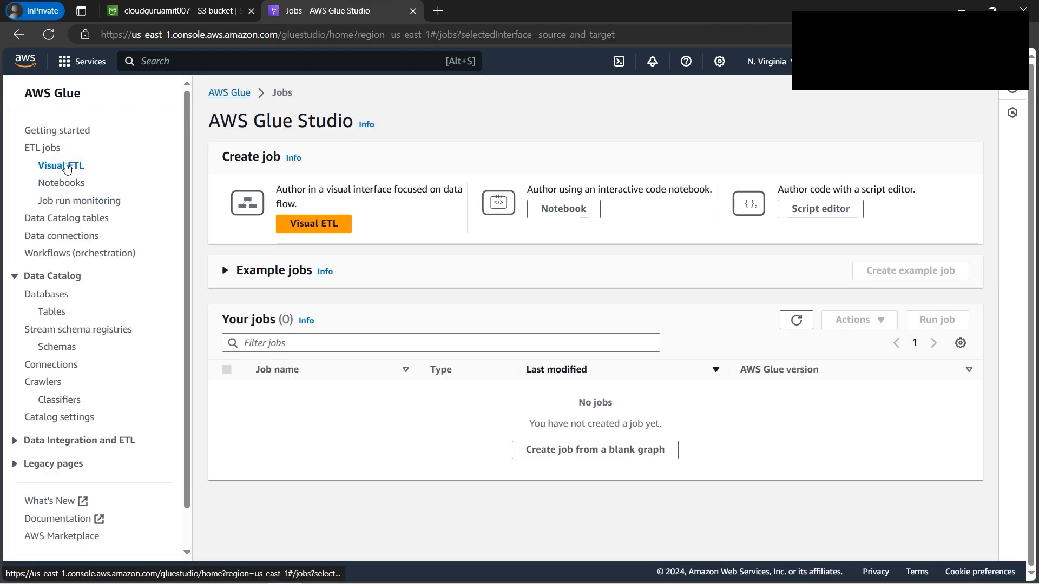
click(325, 222)
Add an AWS Glue Data Catalog source node using the database cloudguruamitdb and the table company_csv
click(163, 279)
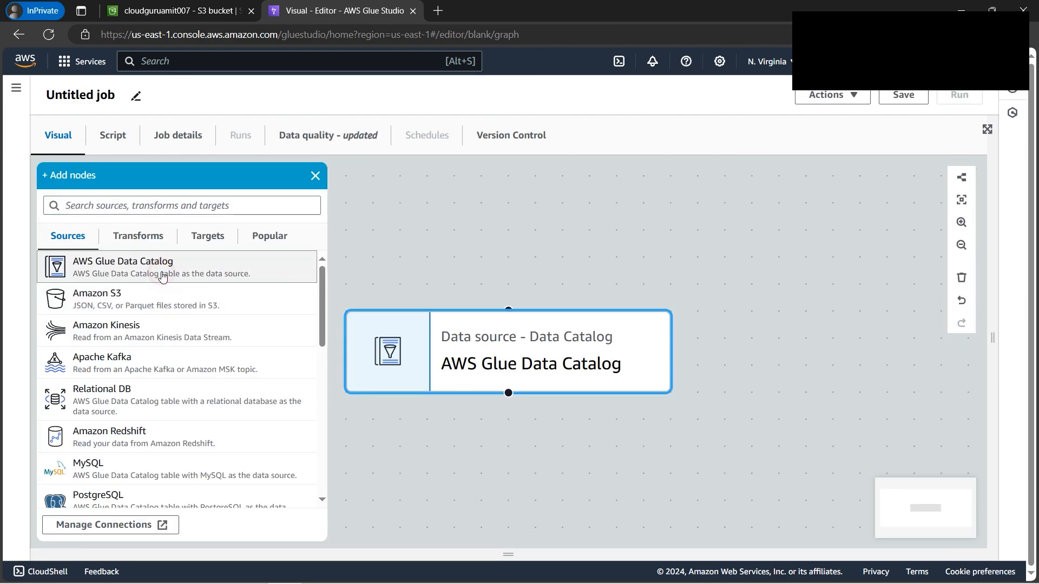
click(541, 373)
click(817, 246)
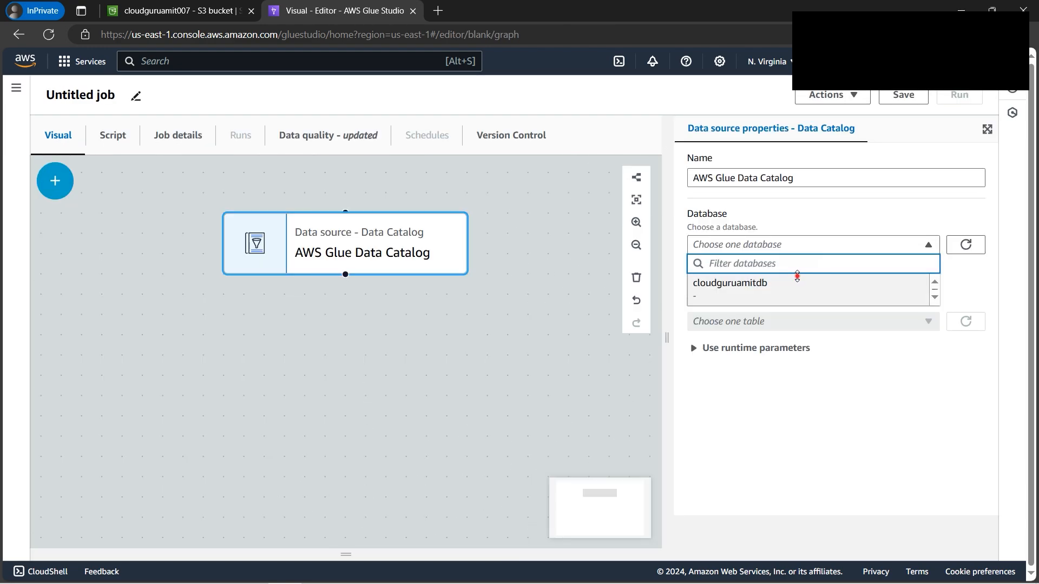
click(800, 282)
click(798, 322)
click(776, 301)
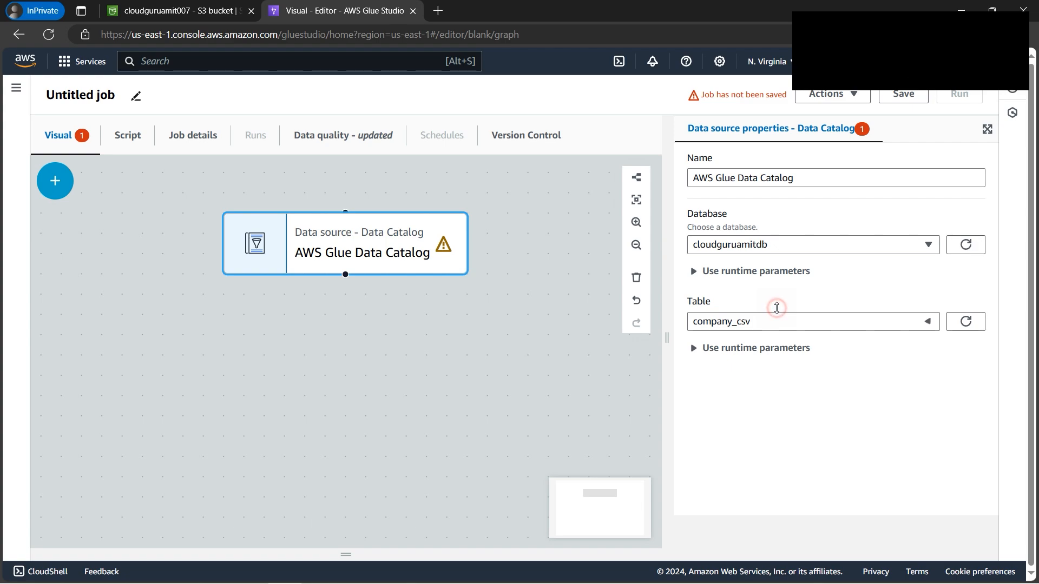
Add a Filter transform node after the AWS Glue Data Catalog source
click(62, 187)
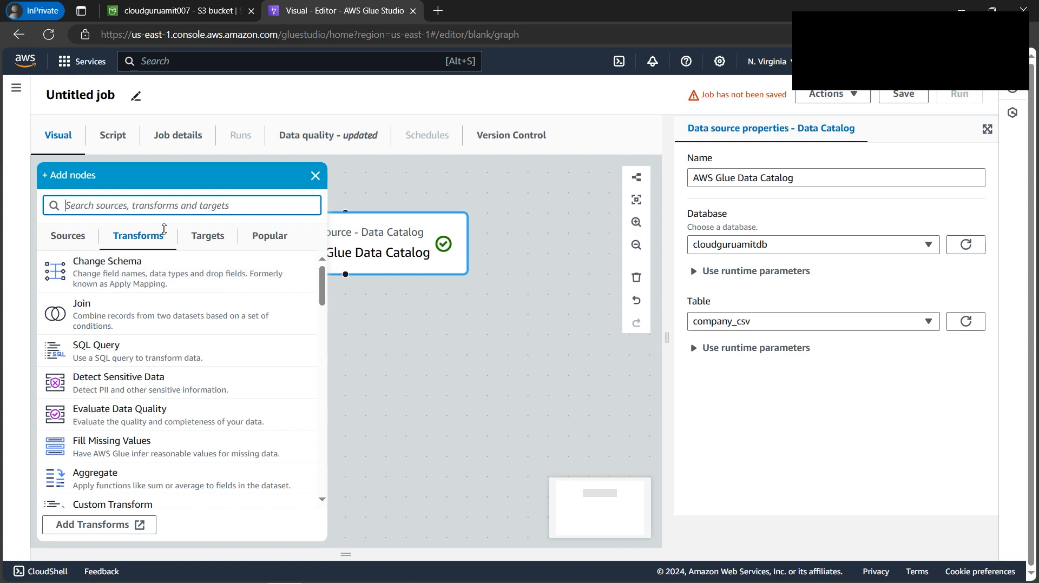
text(fil)
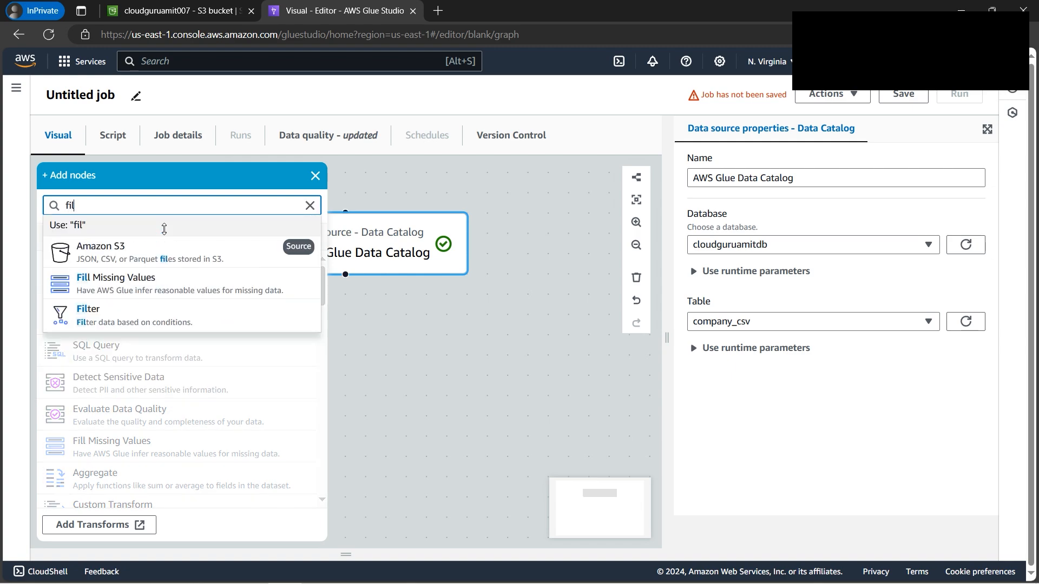
text(t)
click(135, 254)
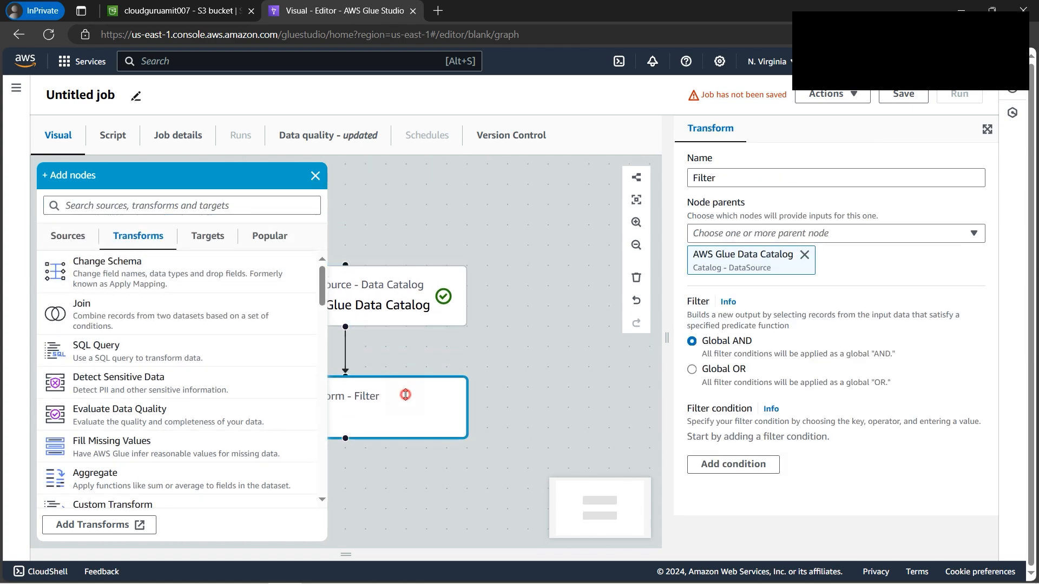
click(316, 176)
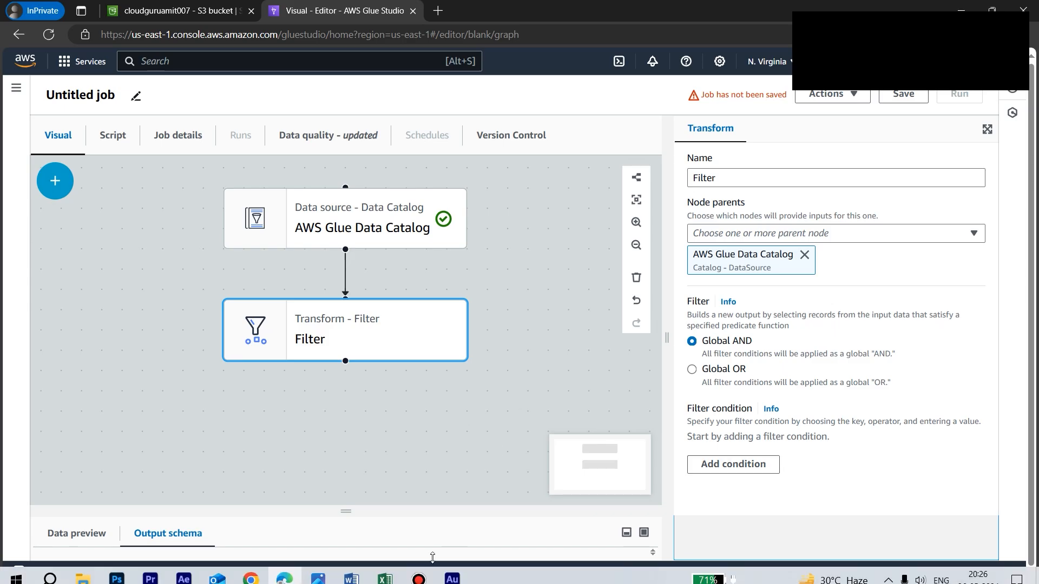
Switch to the Company workbook in Excel, examine the Industry column's values, and copy its header cell H1
click(387, 575)
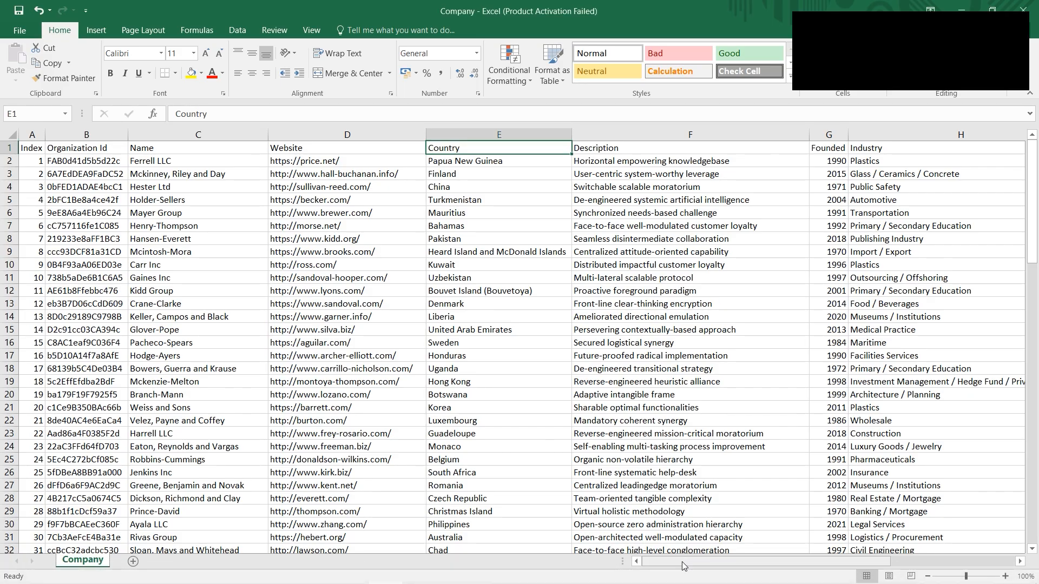
drag(681, 562, 785, 566)
click(703, 150)
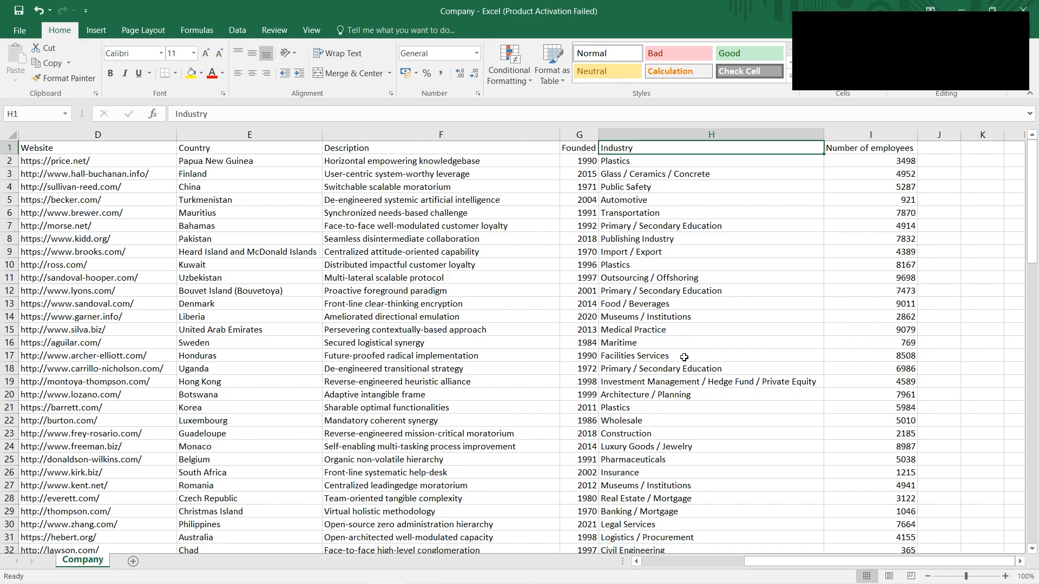
scroll(684, 357, down, 4)
scroll(683, 357, up, 4)
key(ctrl+c)
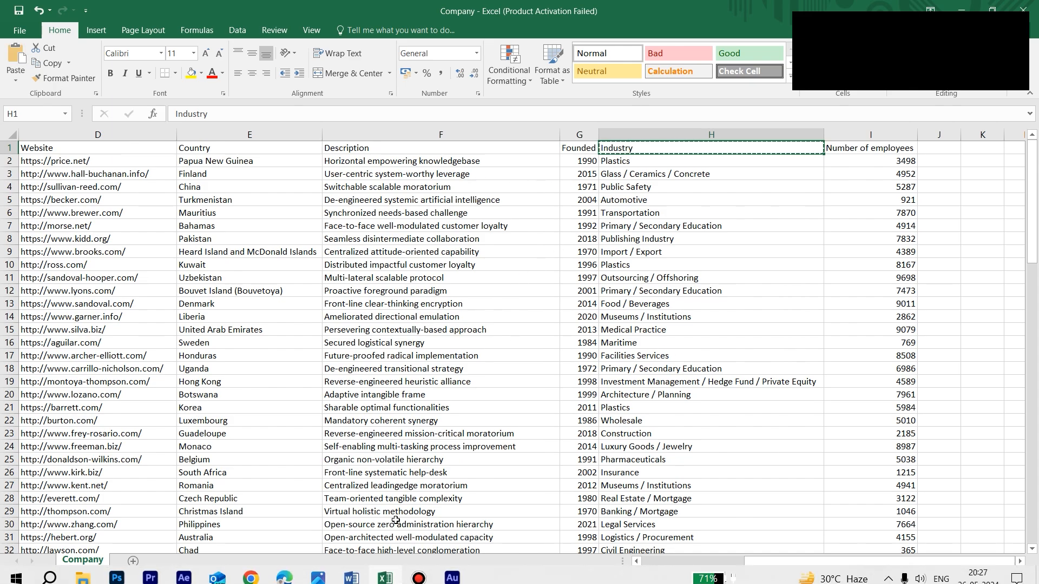
Return to the Glue job in the browser and add a filter condition with the key industry and the value Plastics
click(285, 571)
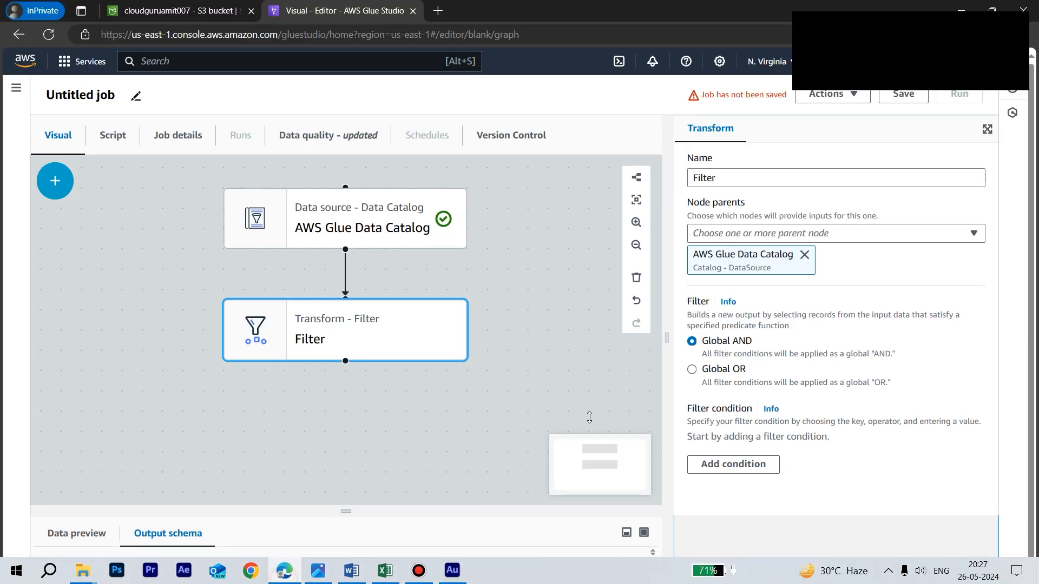
click(739, 464)
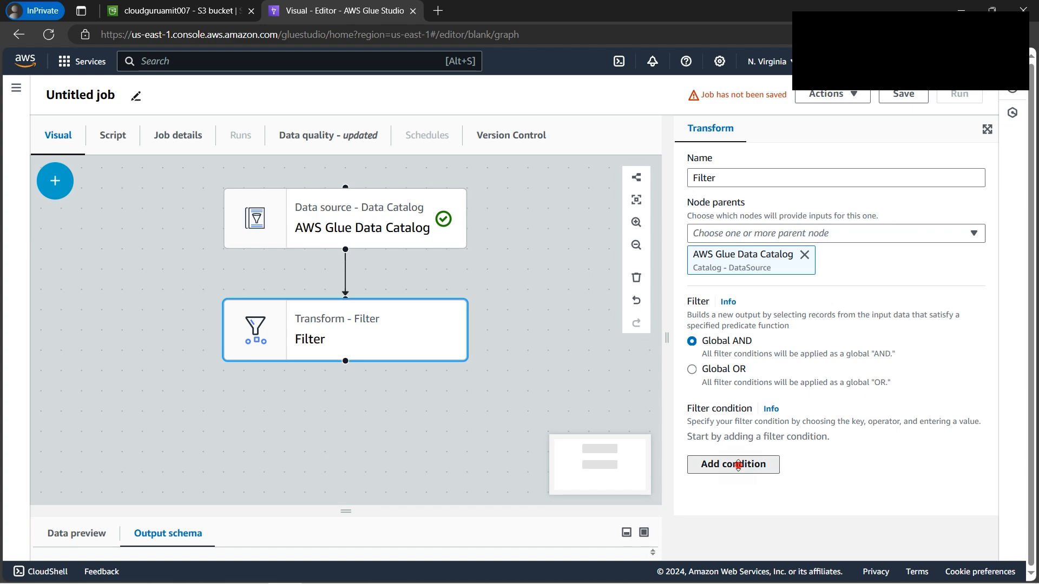
scroll(860, 415, down, 1)
click(864, 399)
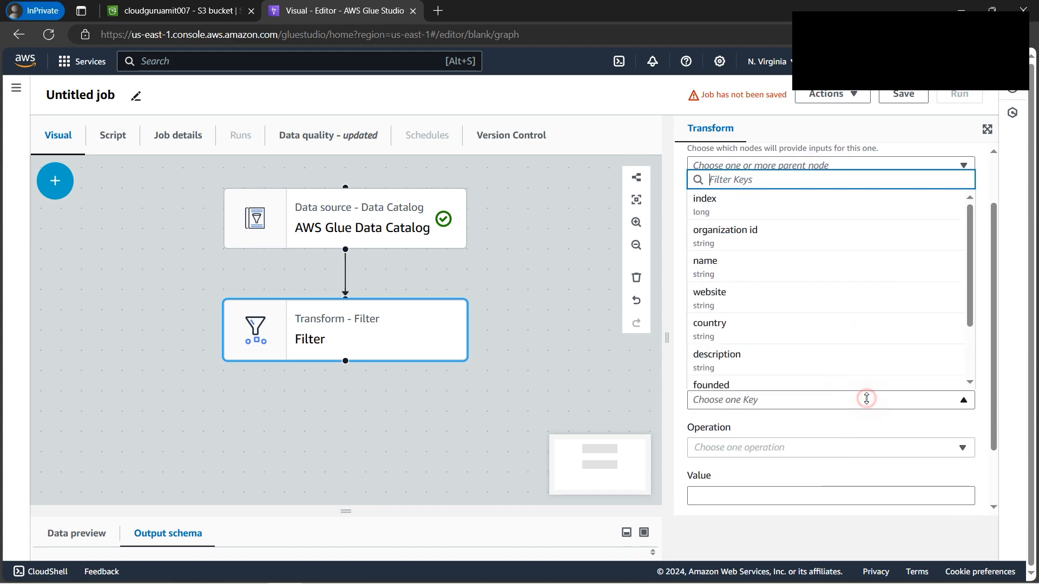
scroll(853, 322, down, 2)
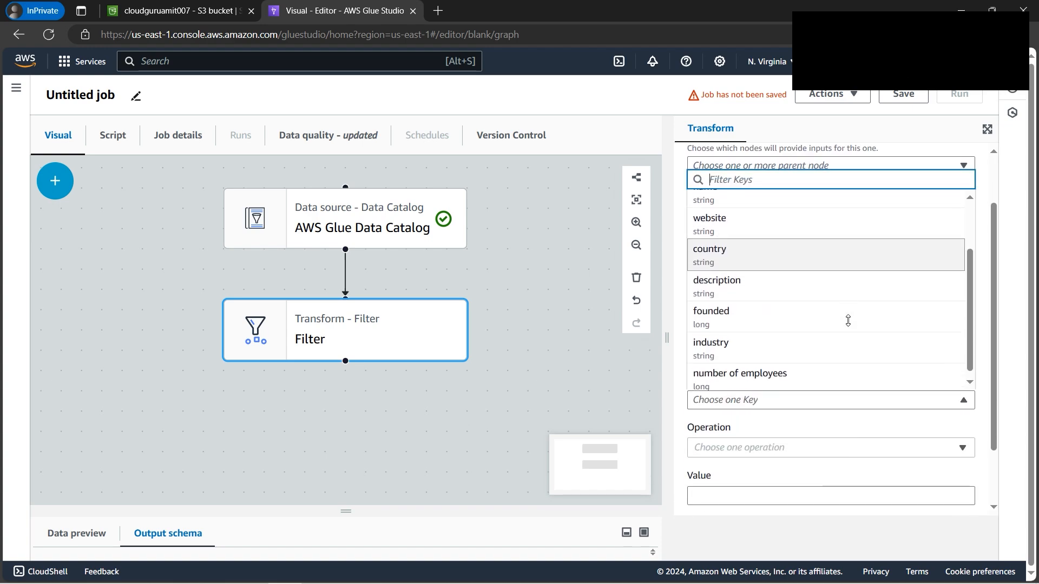
click(752, 343)
click(745, 496)
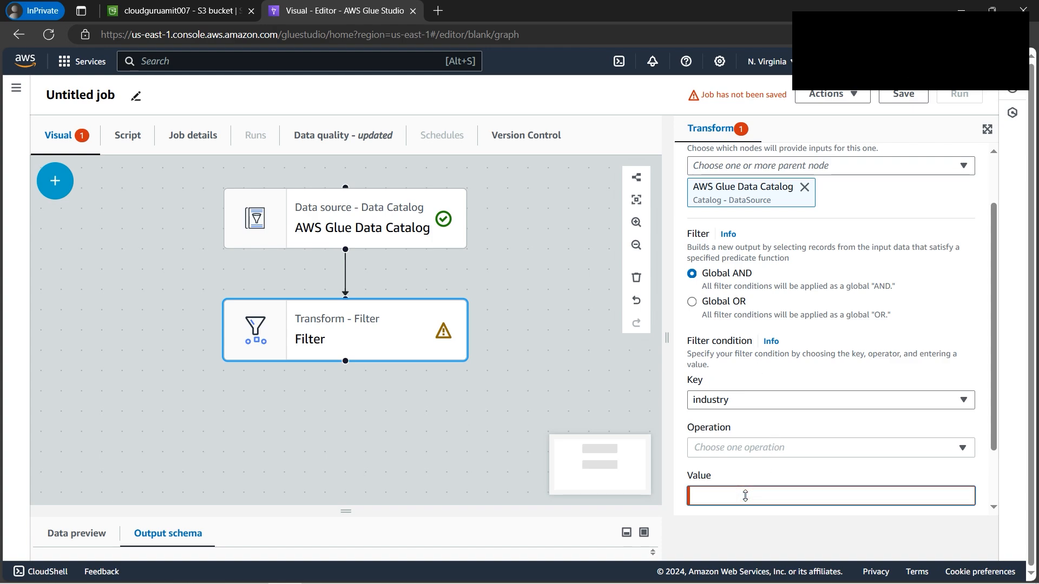
text(Plastics)
Set the operation of the industry filter condition to matches and check the condition's settings
scroll(829, 477, down, 2)
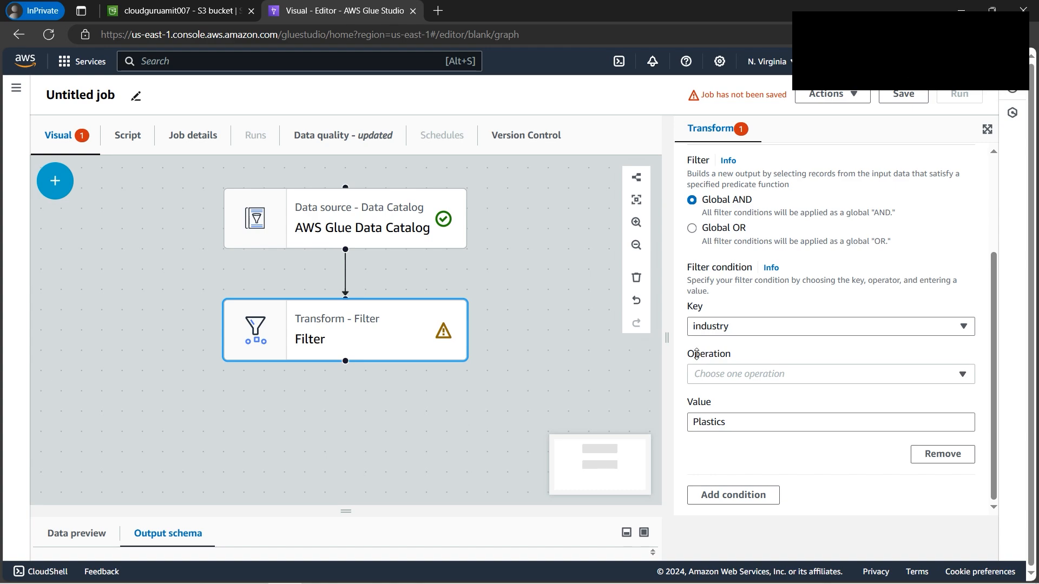
scroll(827, 389, up, 4)
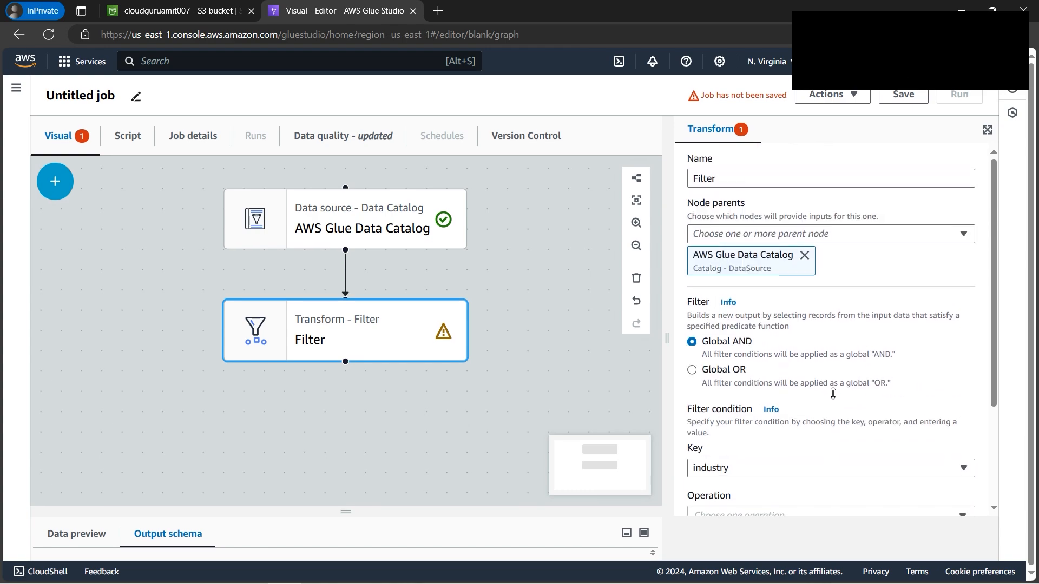
scroll(833, 394, down, 4)
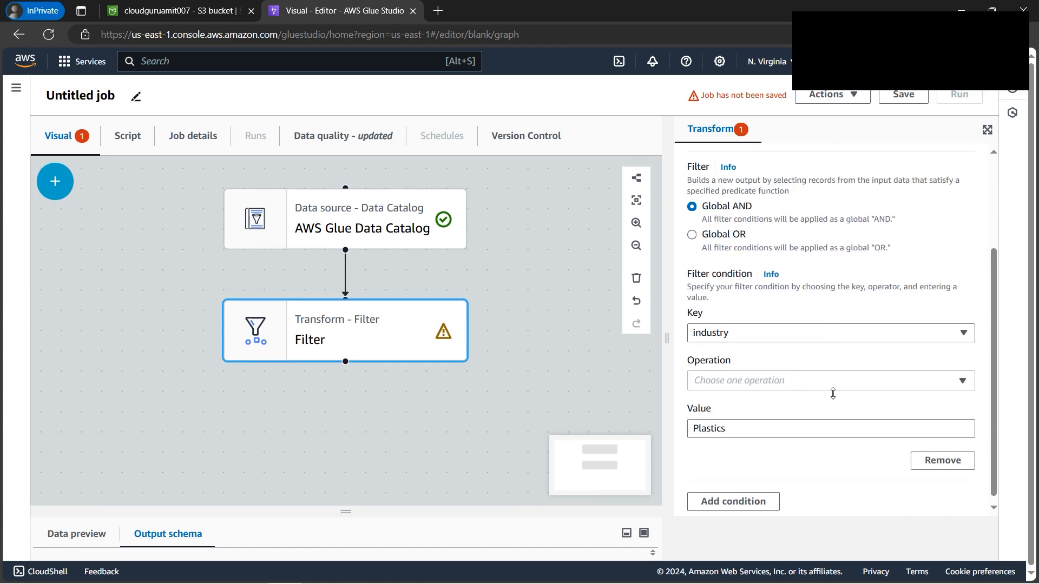
click(866, 387)
click(740, 427)
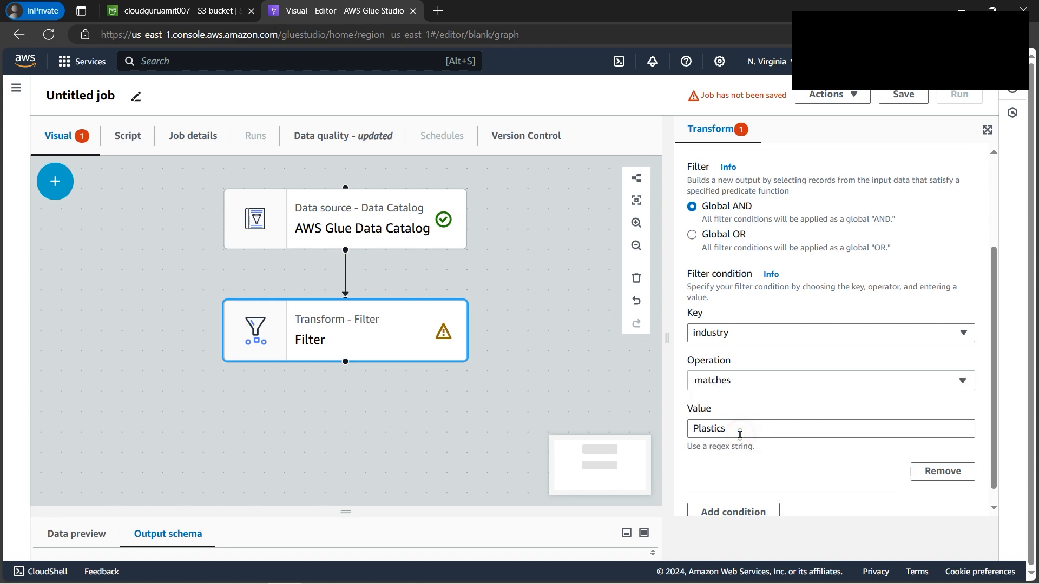
click(756, 430)
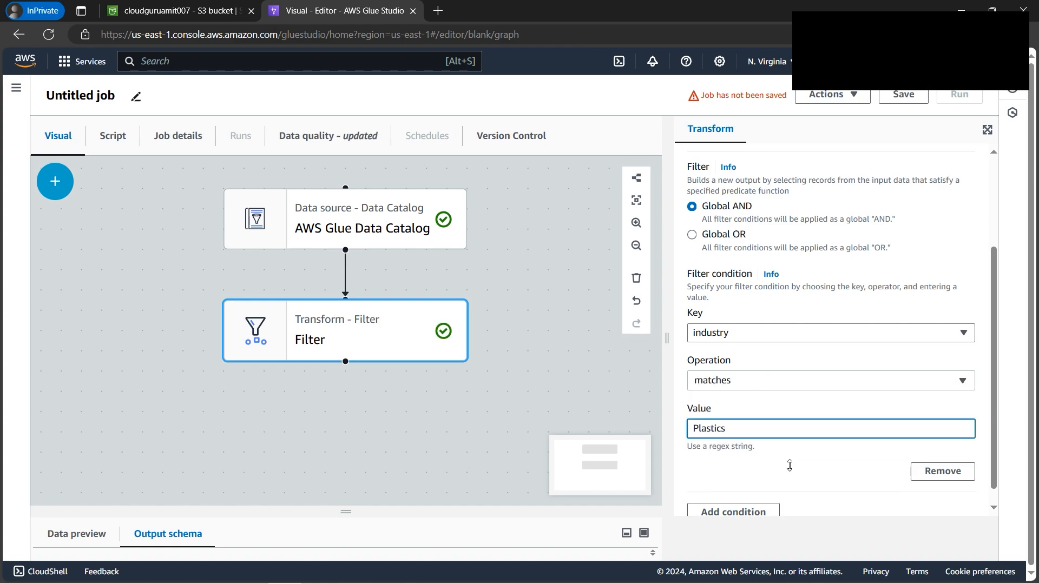
scroll(789, 465, down, 1)
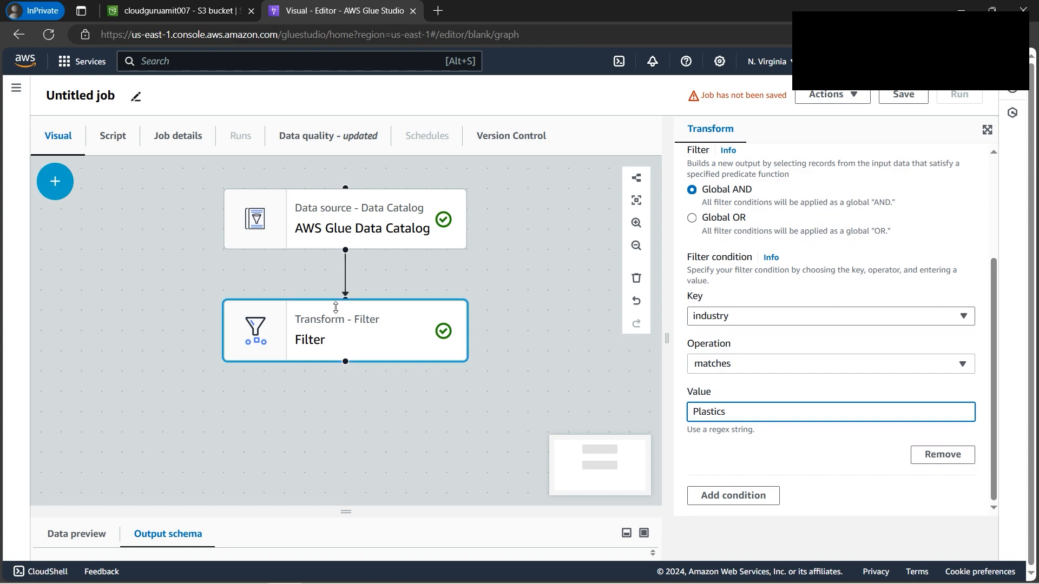
Add an Amazon S3 target node after the Filter, with CSV format and compression type None
click(55, 182)
click(208, 237)
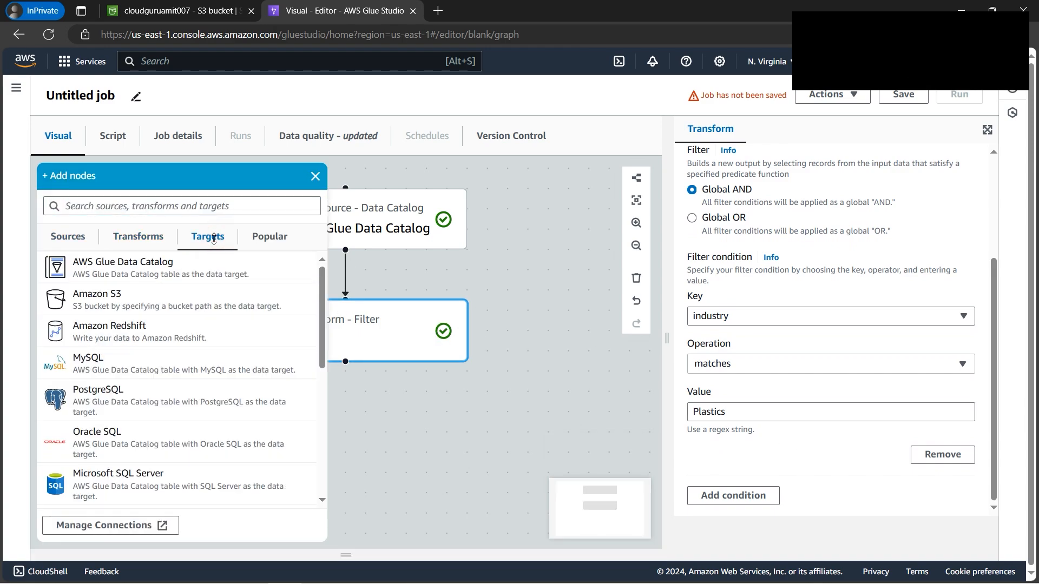
click(91, 295)
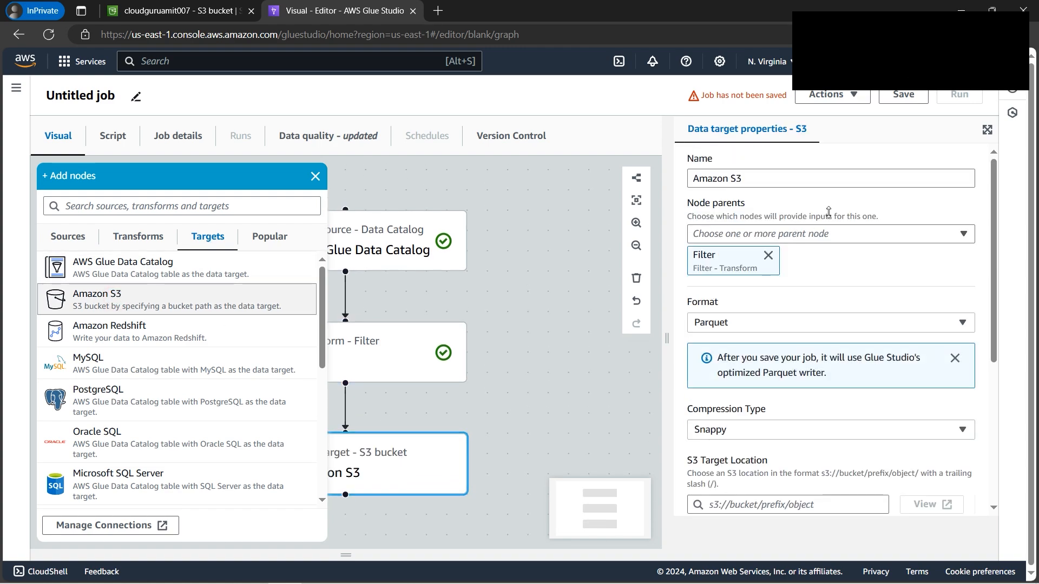
click(836, 325)
click(777, 384)
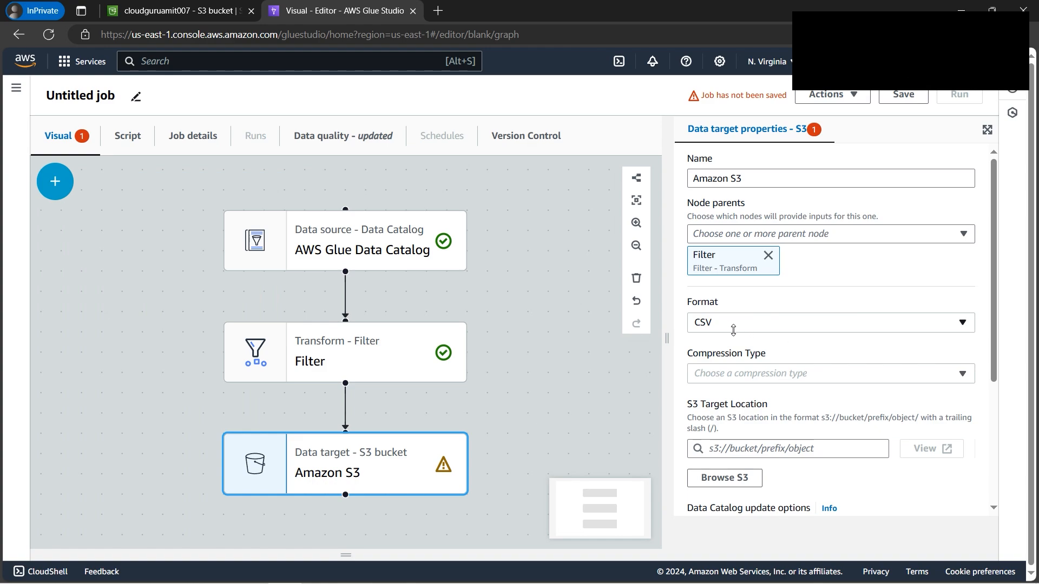
click(777, 374)
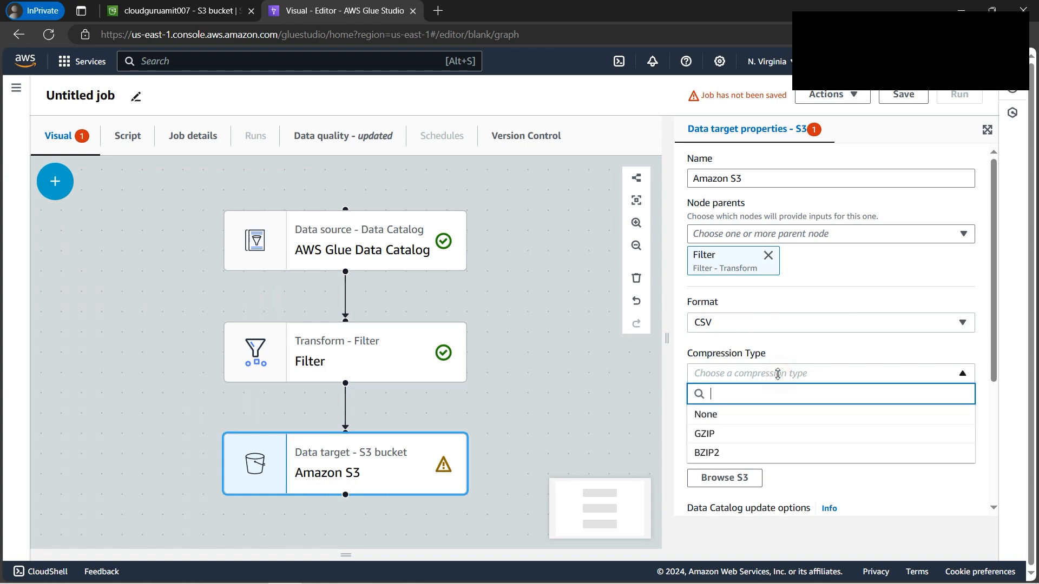
click(746, 413)
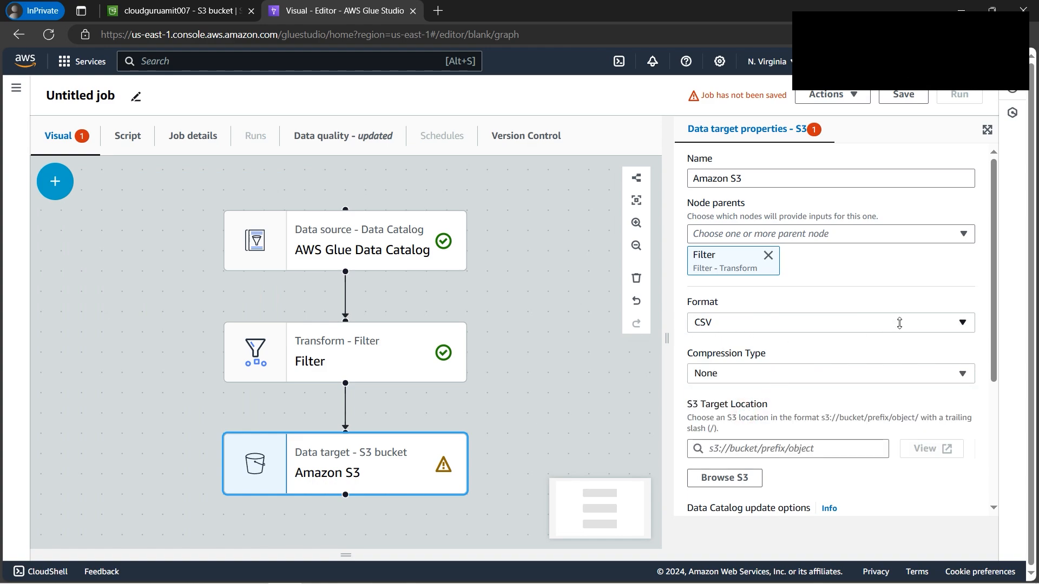
Set the Amazon S3 target node's S3 target location to the Target/filter/ folder of the cloudguruamit007 bucket
drag(997, 287, 998, 338)
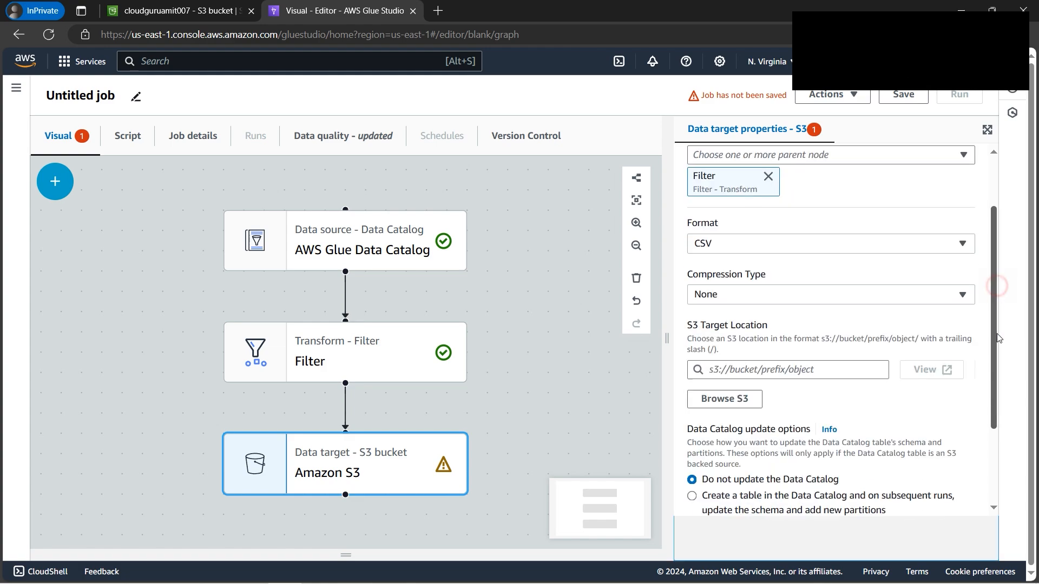
click(725, 399)
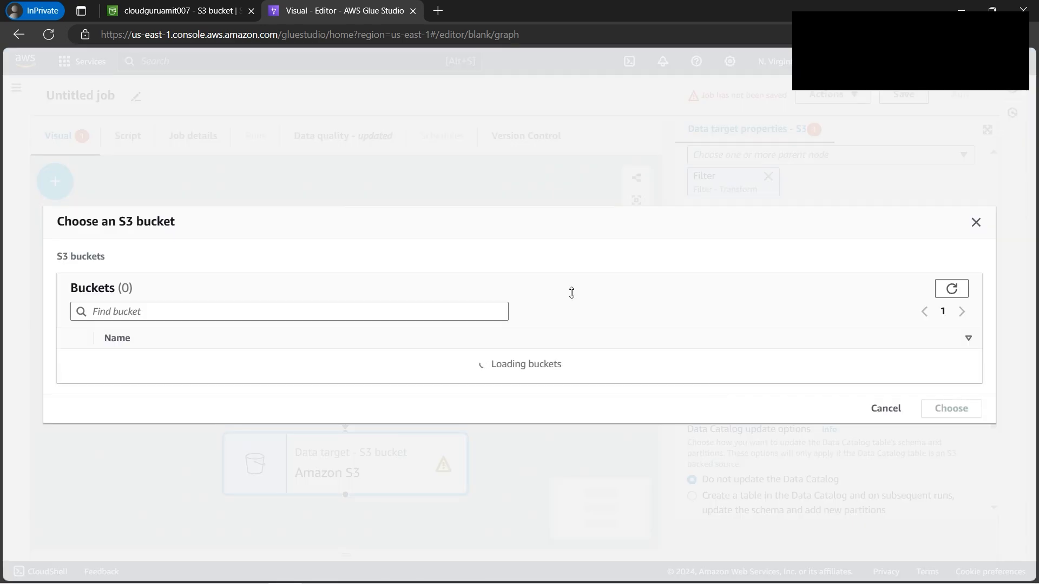
click(131, 375)
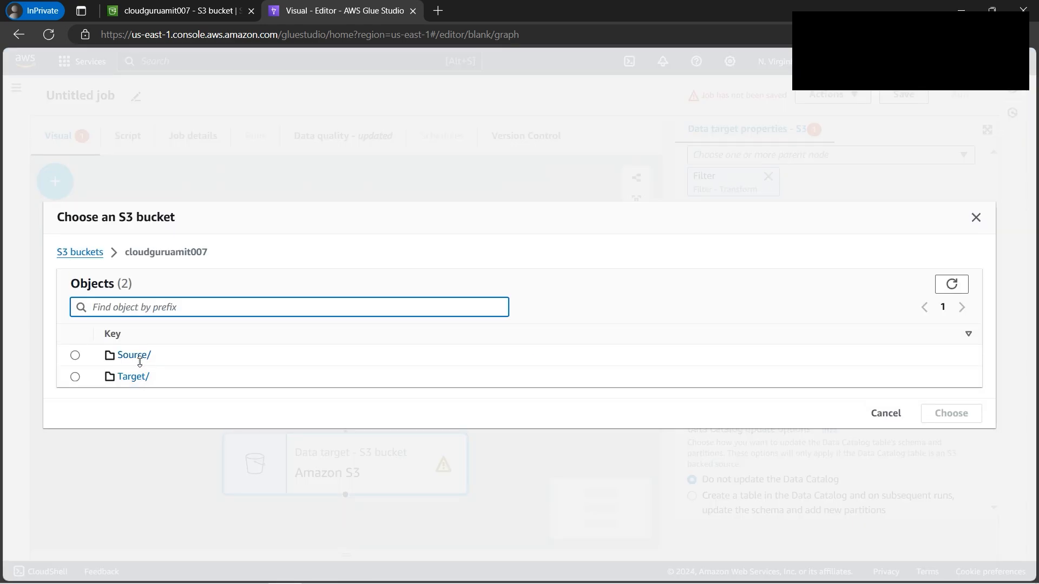
click(132, 375)
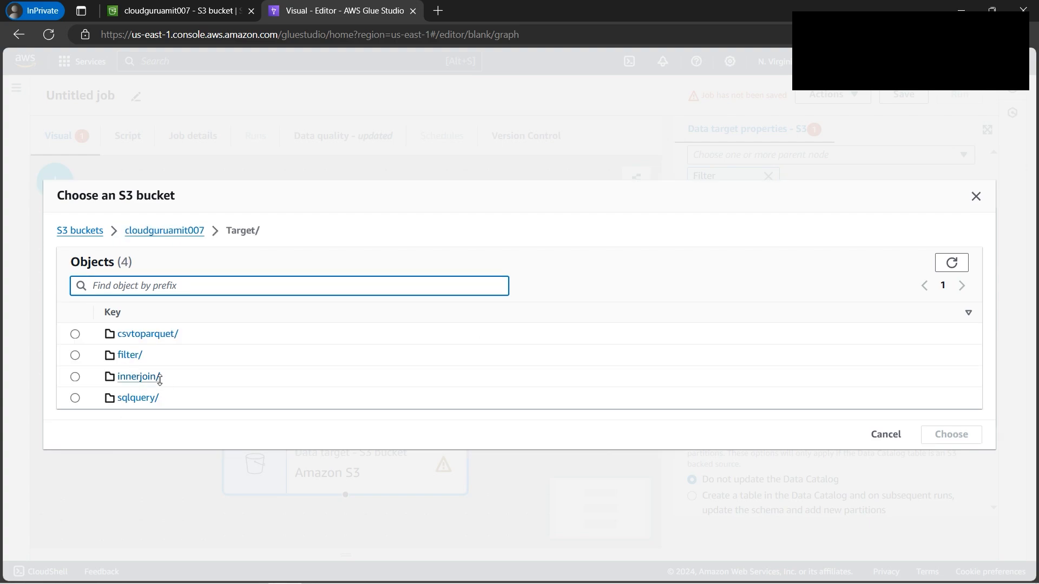
click(76, 356)
click(950, 435)
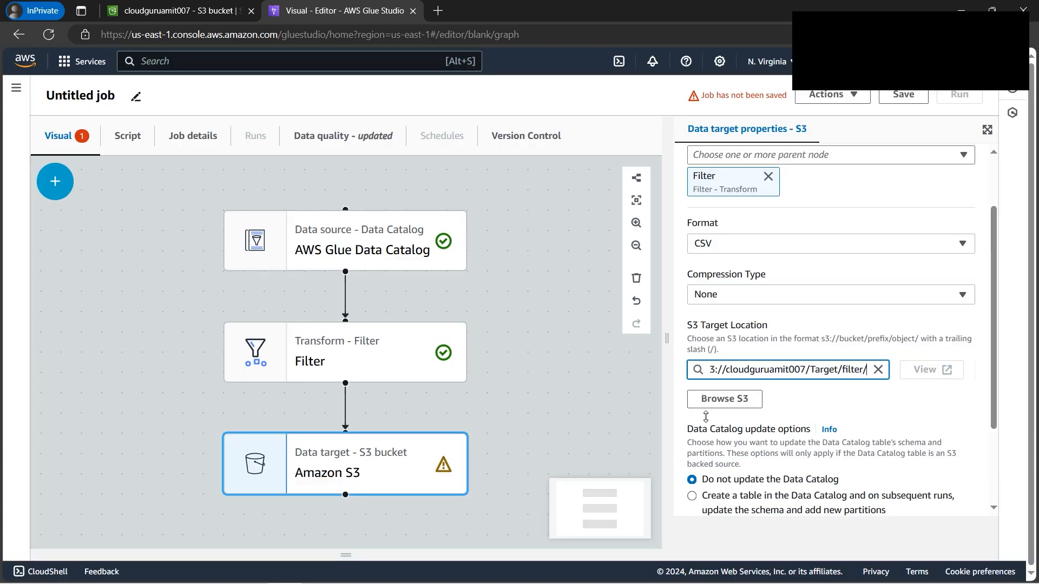
drag(992, 353, 971, 129)
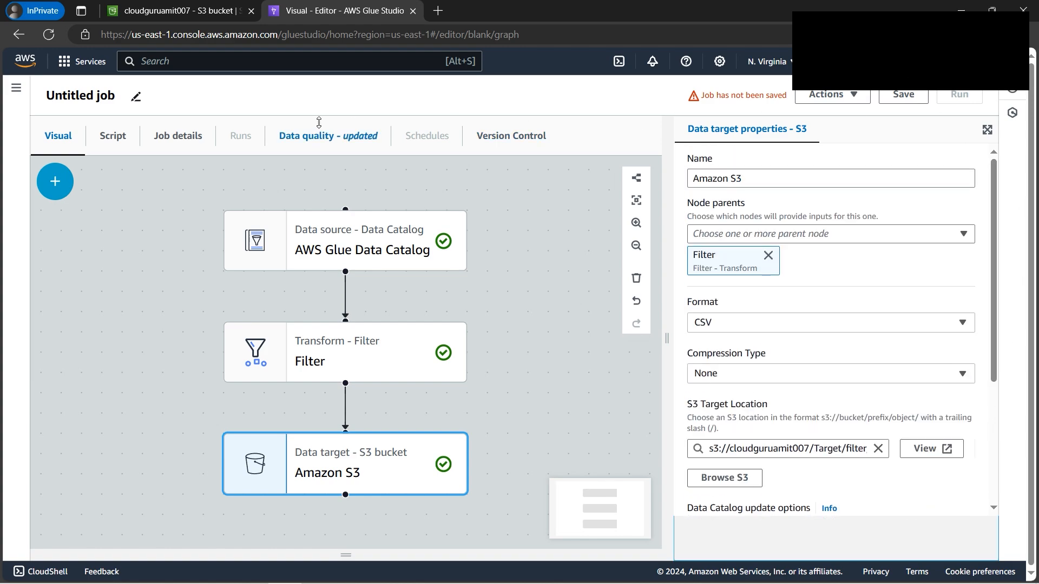
In the job details, name the job filterjob and assign the IAM role glue-studio-delete_48054.12156302
click(181, 137)
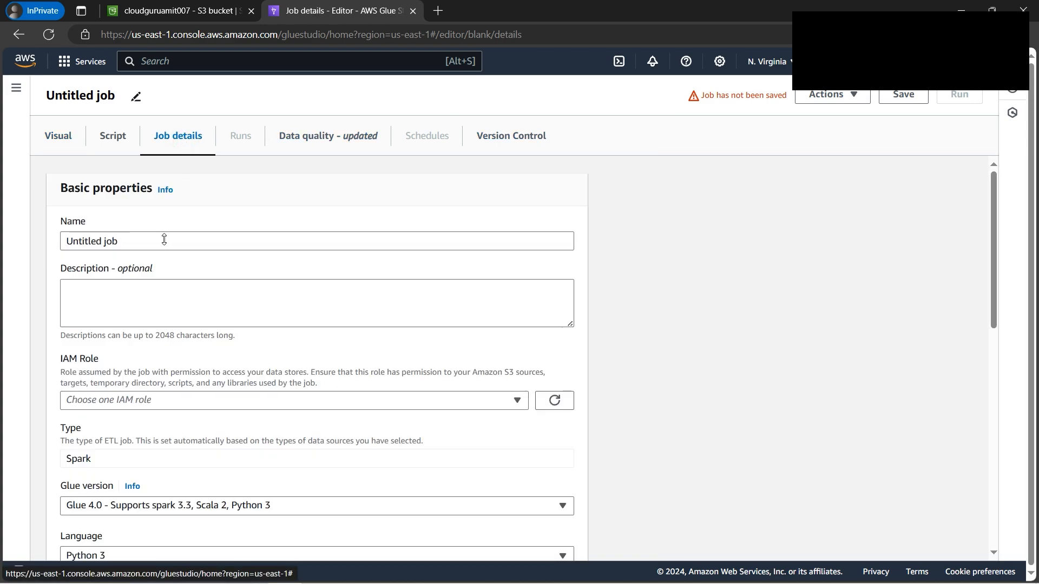
drag(164, 239, 21, 237)
text(filterjob)
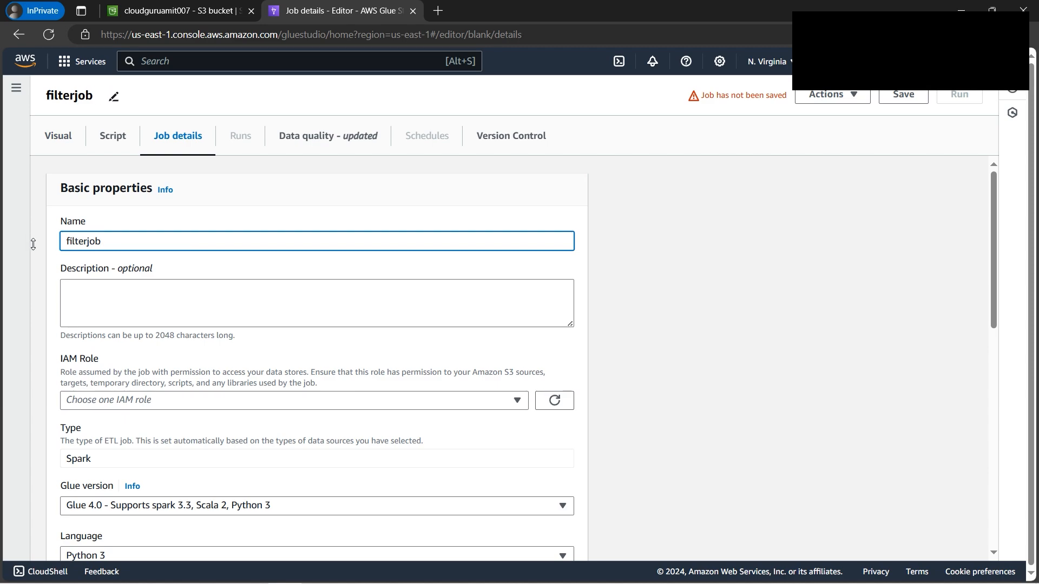
scroll(34, 244, down, 4)
click(169, 198)
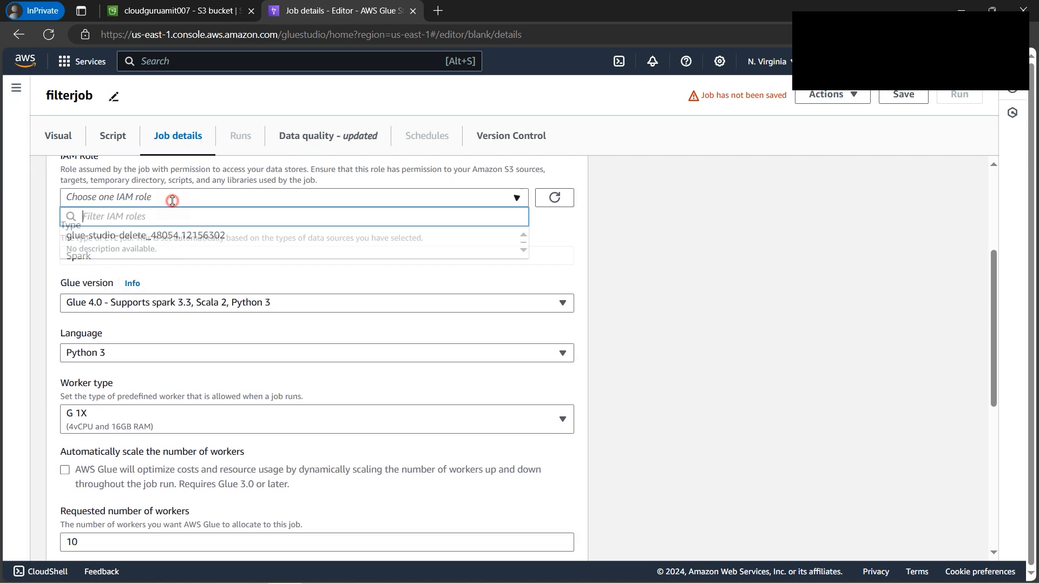
click(143, 237)
Set the job's requested number of workers to 2 and its number of retries to 1
scroll(180, 385, down, 3)
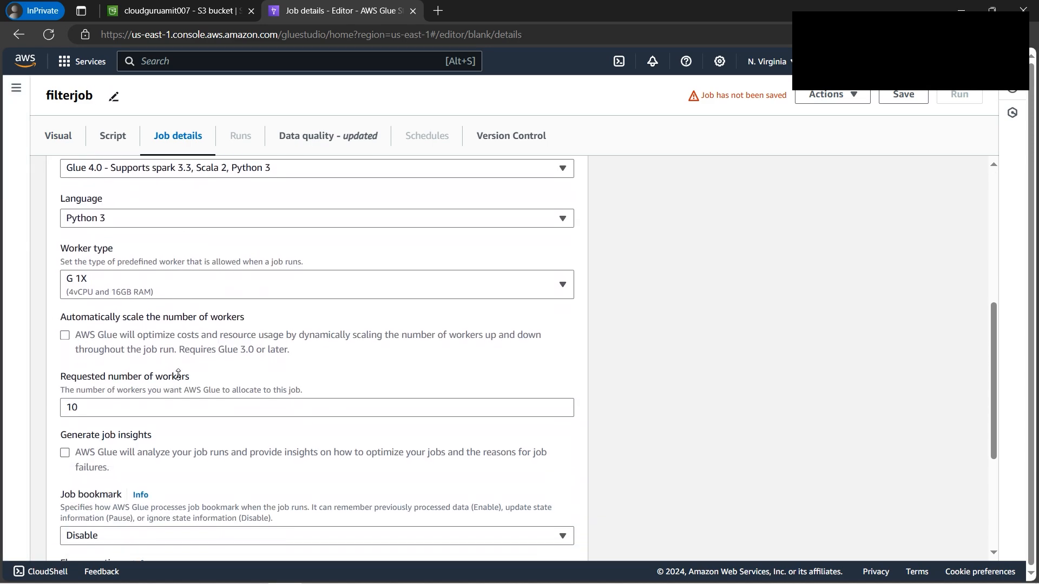
drag(304, 407, 43, 408)
click(23, 430)
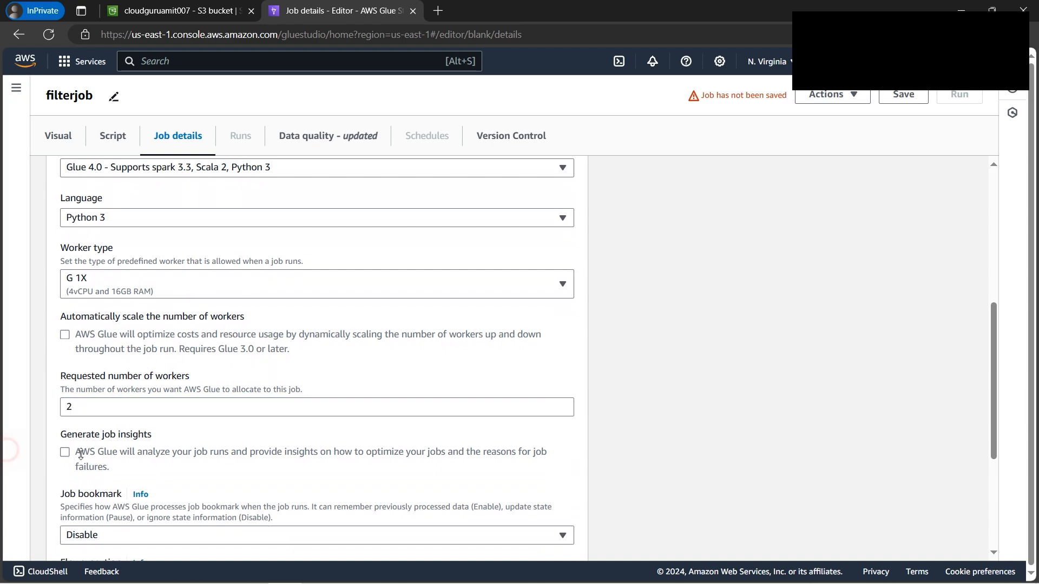
scroll(422, 447, down, 4)
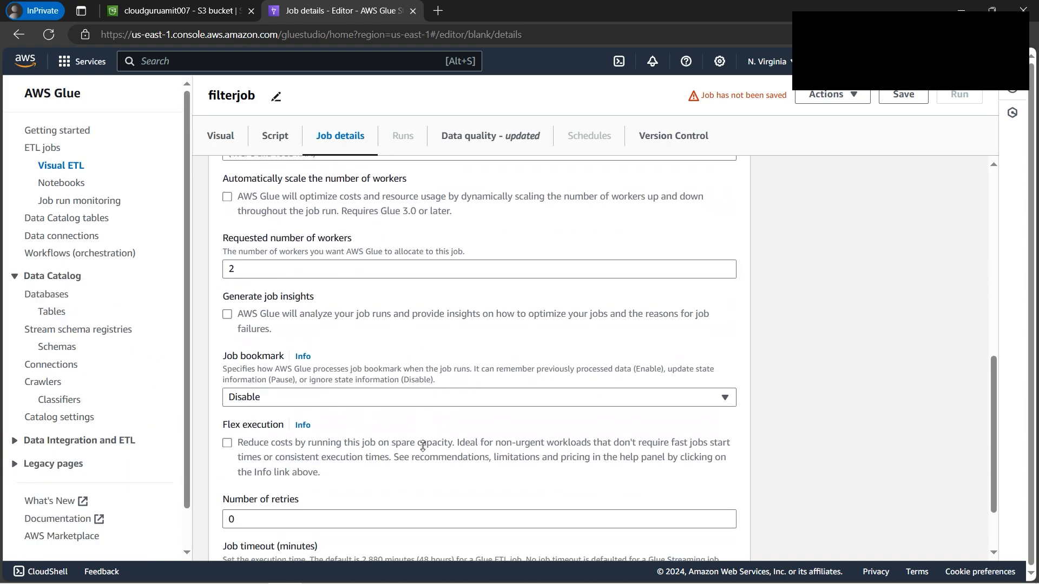
click(233, 455)
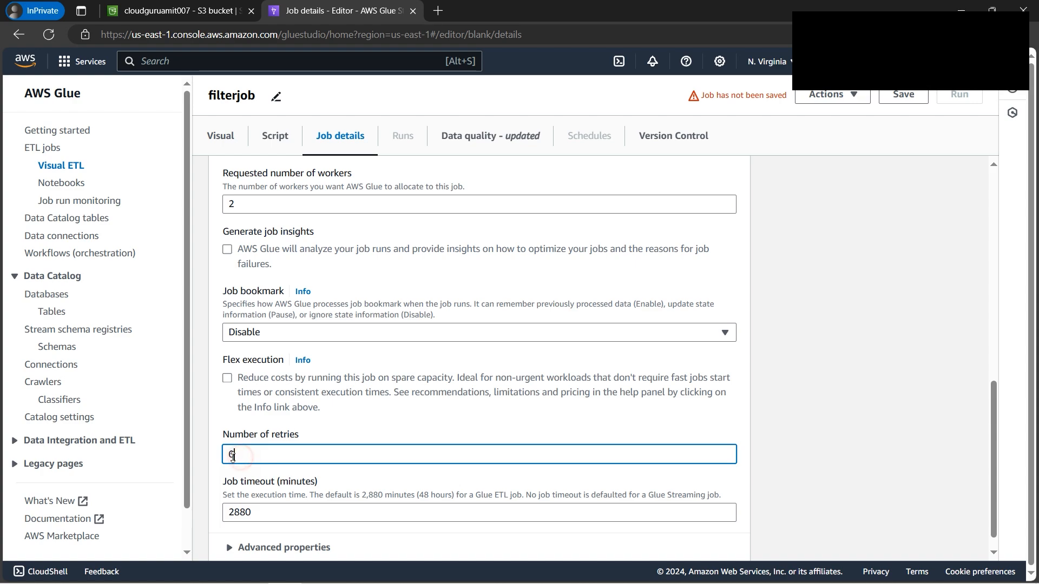
double_click(241, 456)
text(5)
click(814, 287)
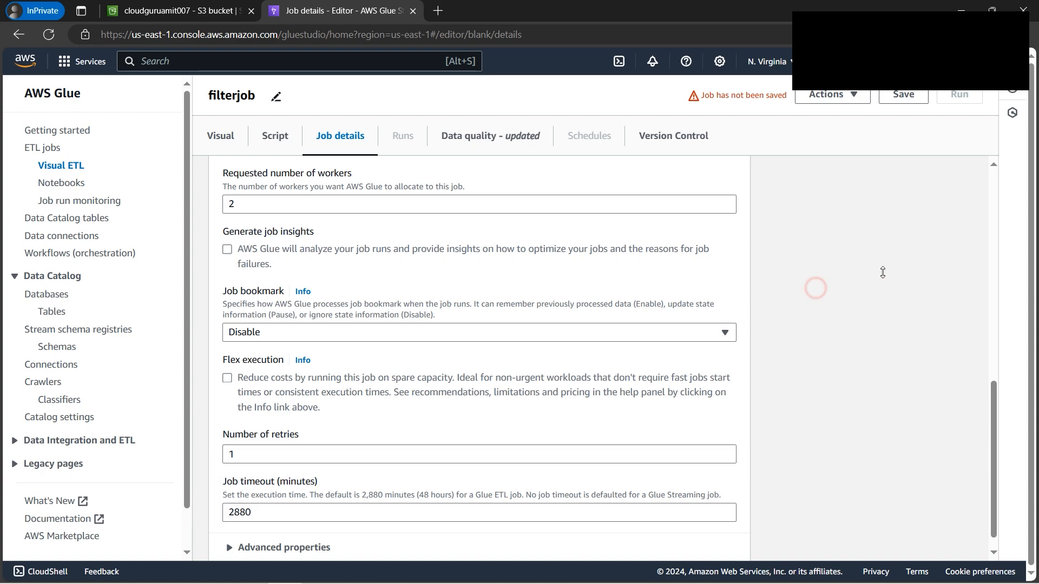
Save and run filterjob, and open its run details
scroll(882, 215, up, 8)
scroll(882, 215, up, 2)
click(903, 96)
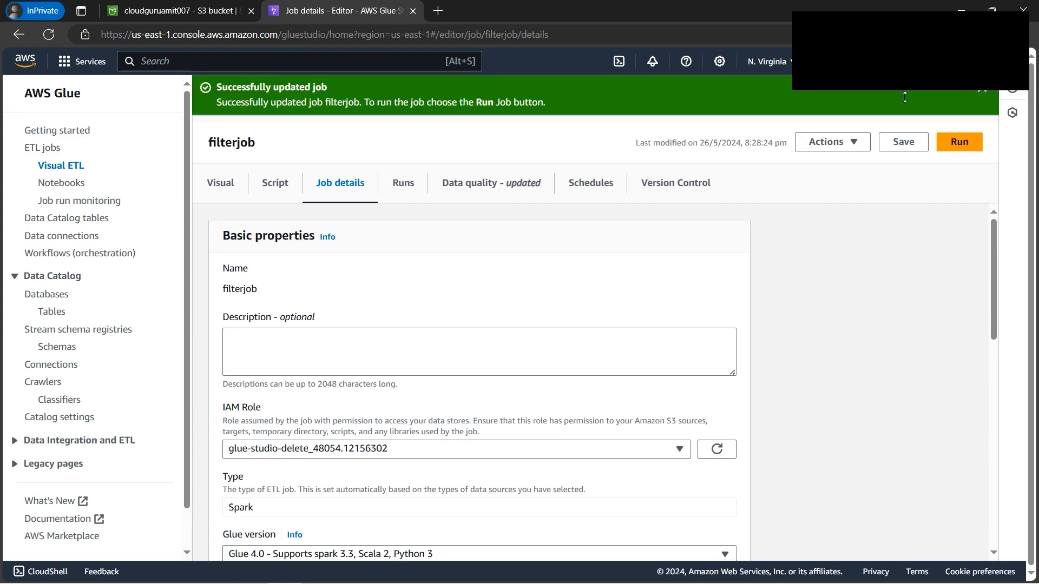
click(971, 144)
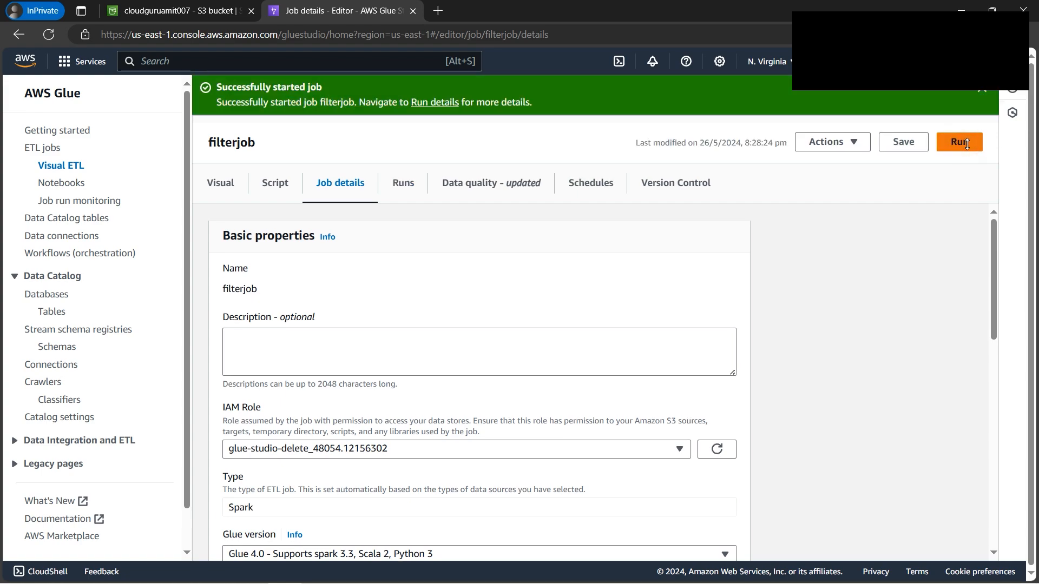
click(434, 102)
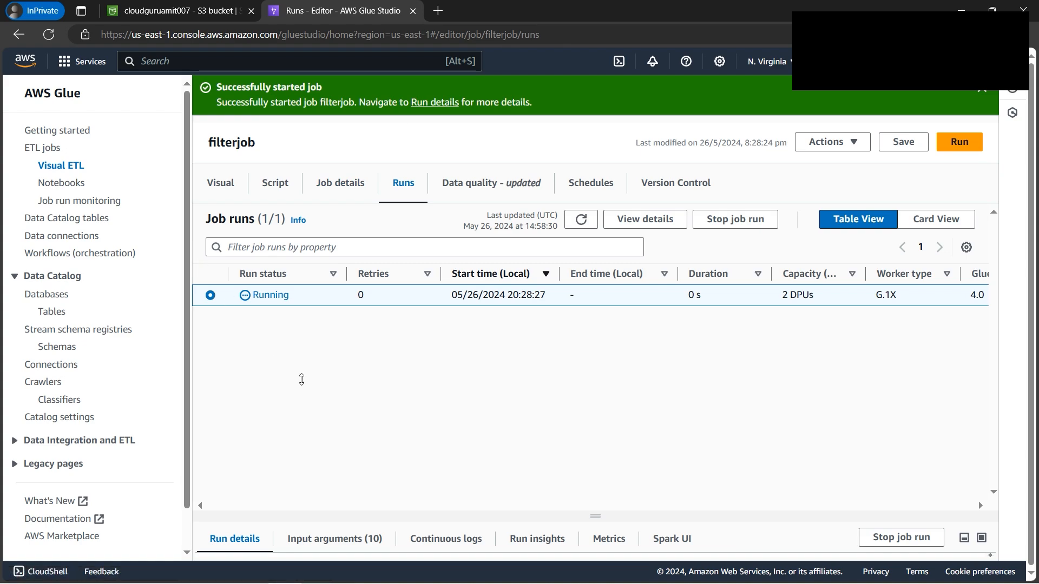
Switch to the S3 console and open the Target/filter/ folder of the cloudguruamit007 bucket
click(180, 9)
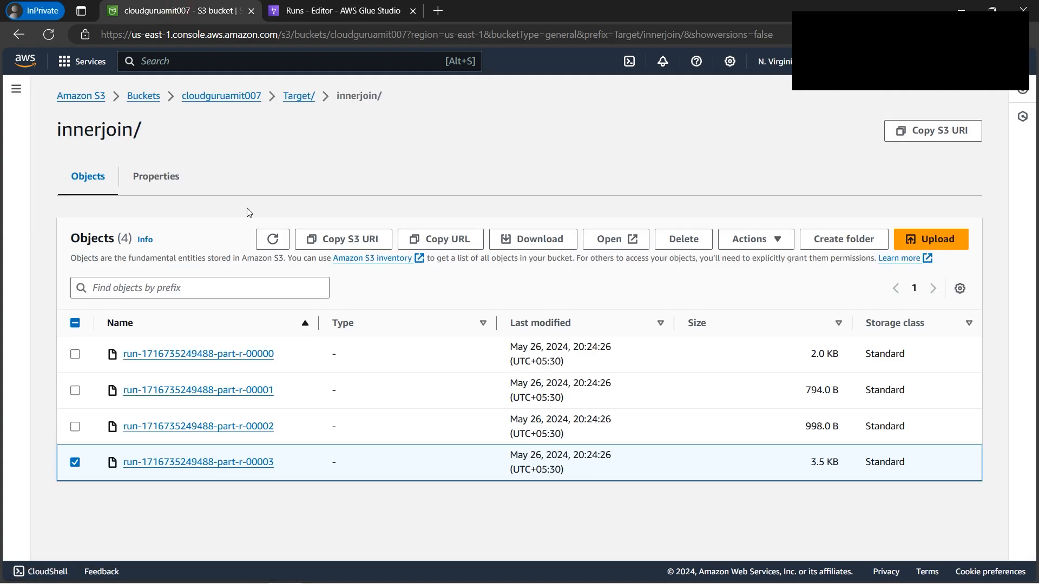
click(297, 95)
click(132, 370)
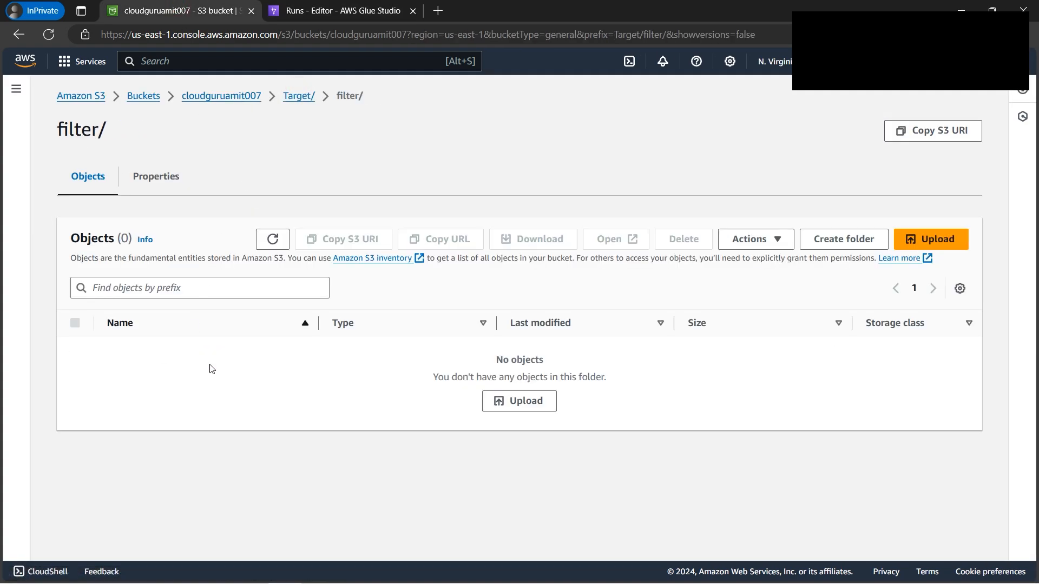
Check filterjob's run status in Glue, and refresh the object list of the filter/ folder in S3
click(339, 12)
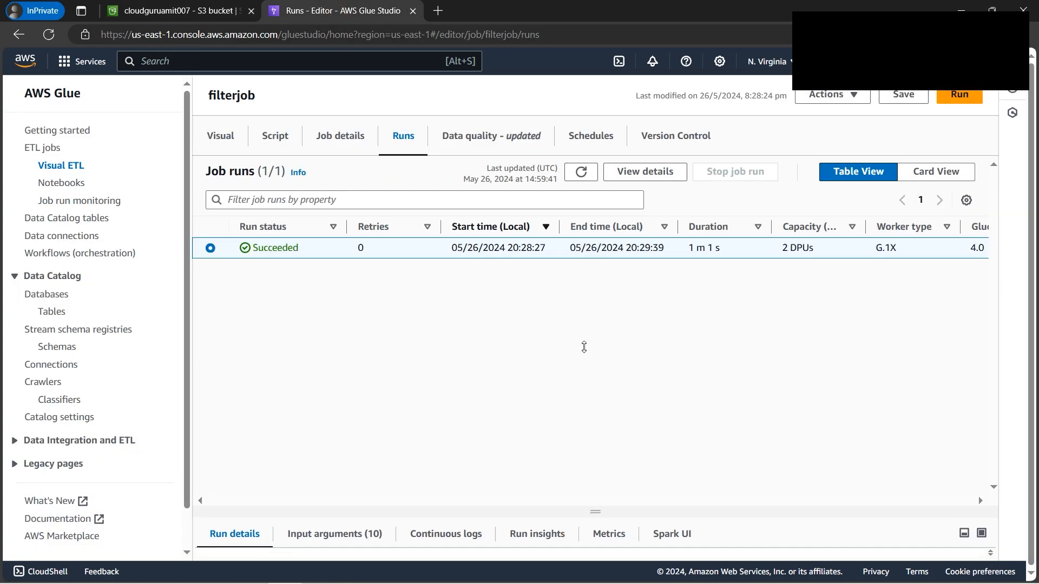
click(147, 8)
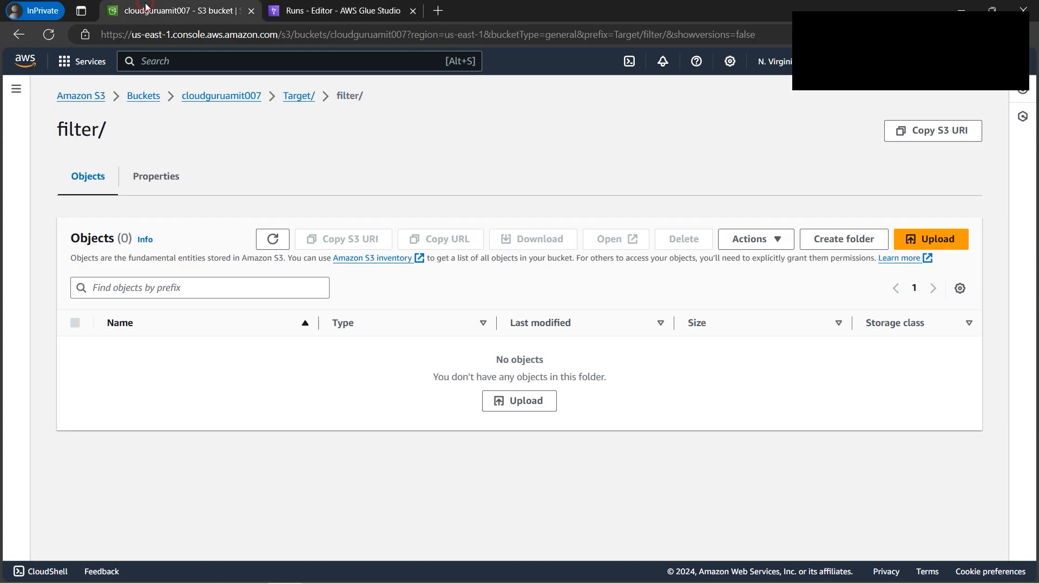
click(273, 239)
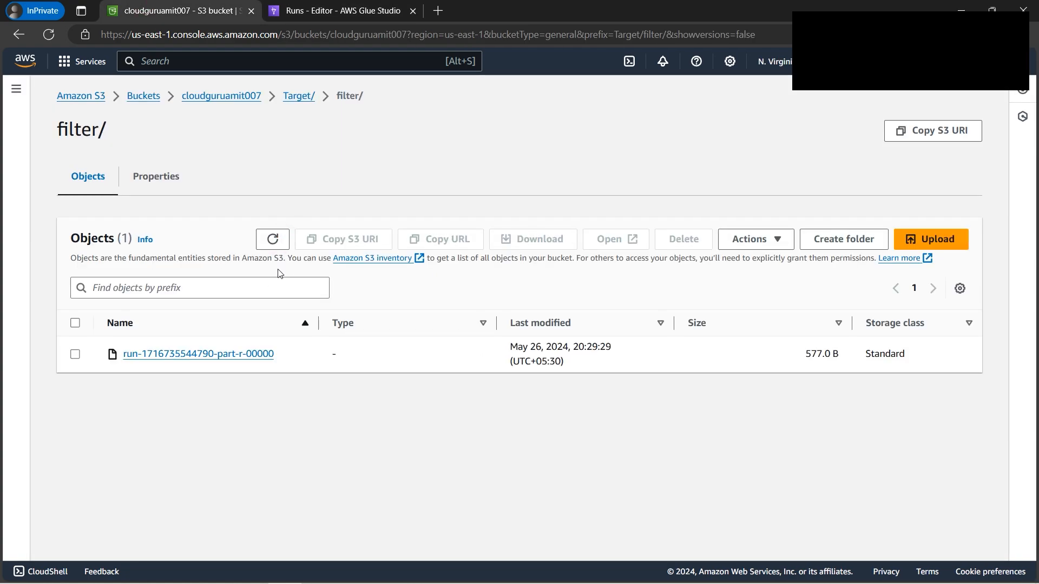
click(75, 354)
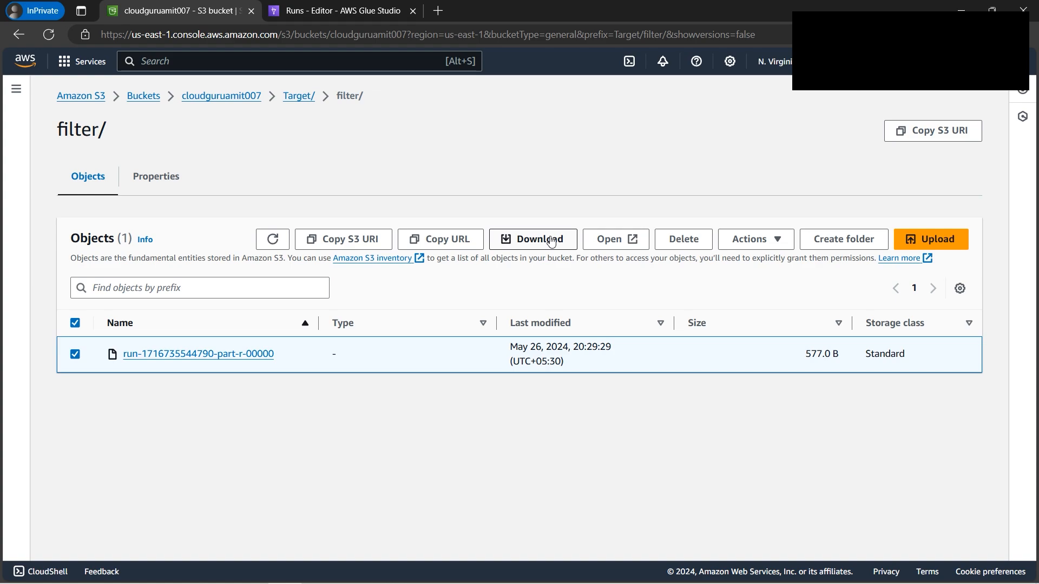
click(608, 240)
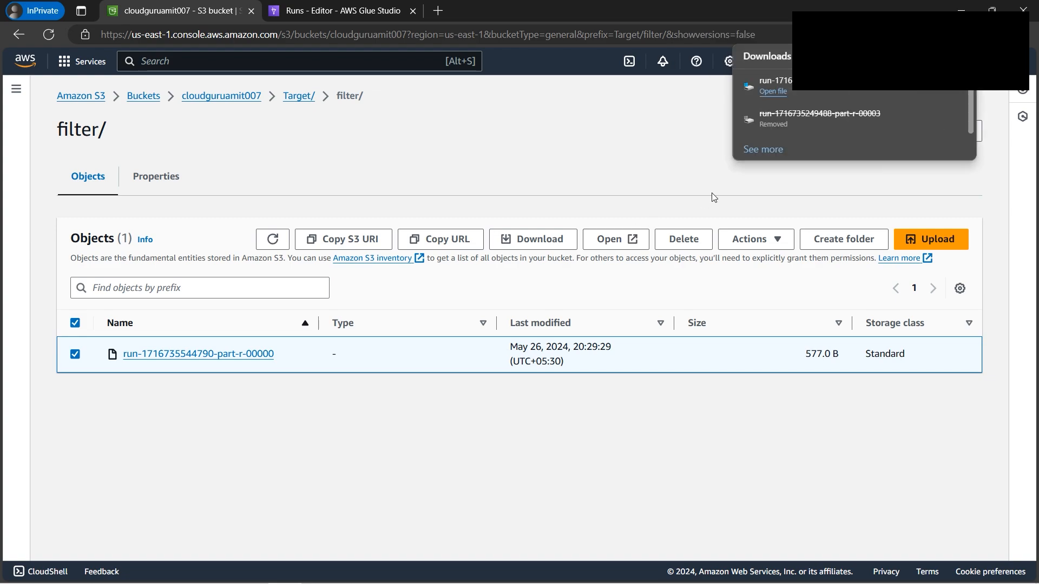
click(544, 246)
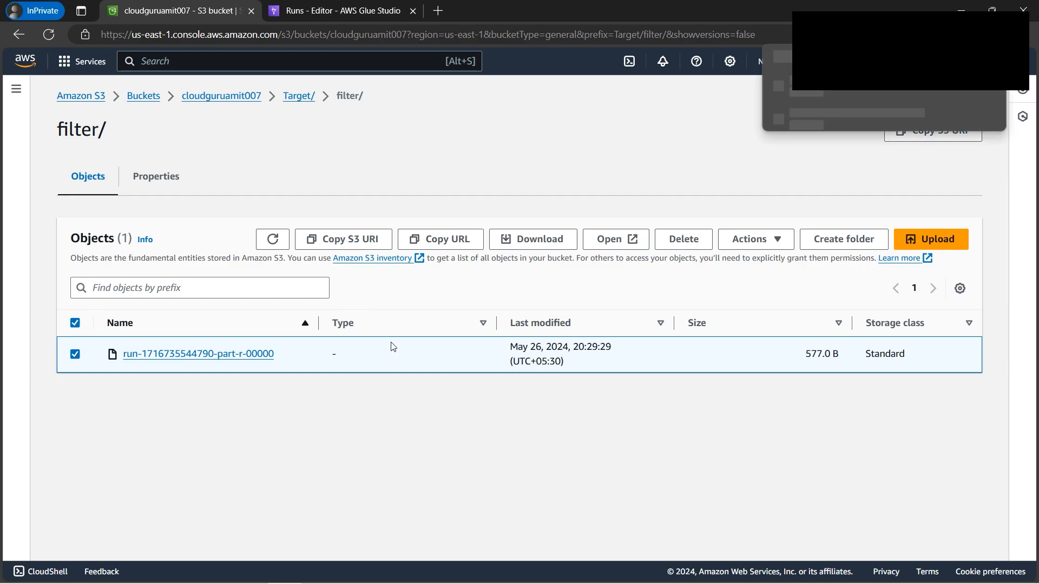
click(901, 100)
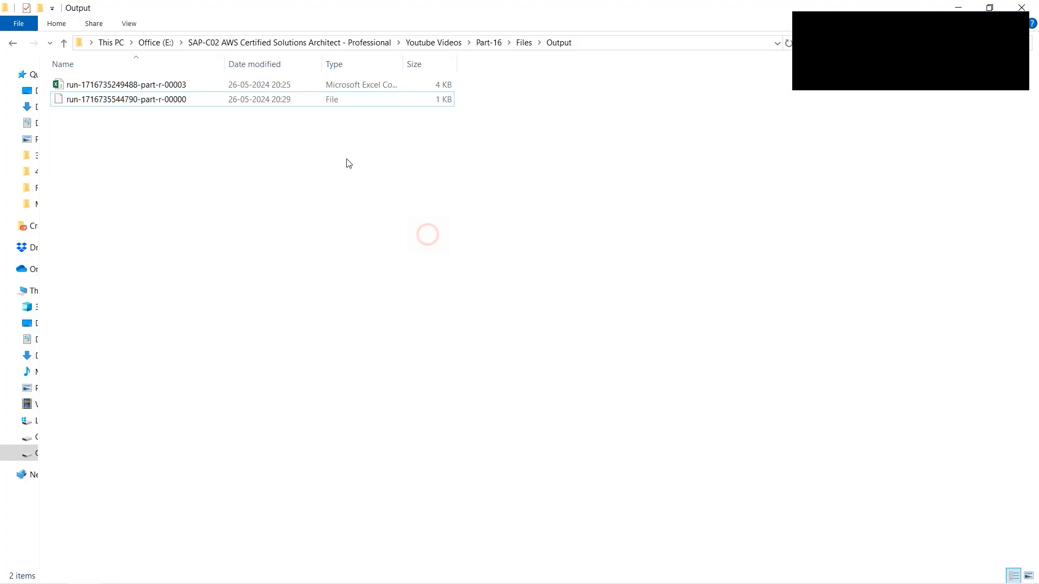
click(190, 101)
click(181, 106)
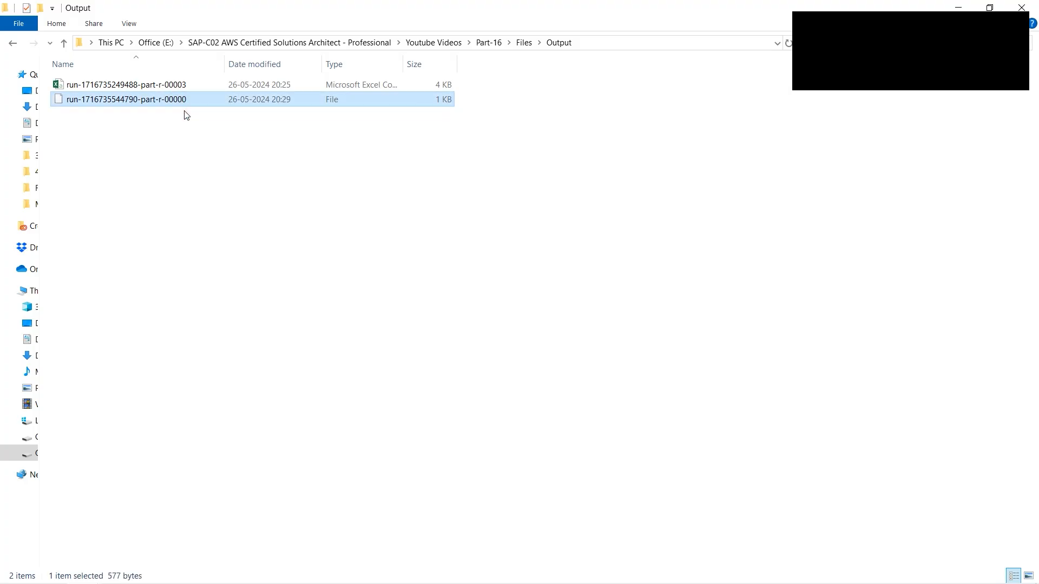
click(192, 99)
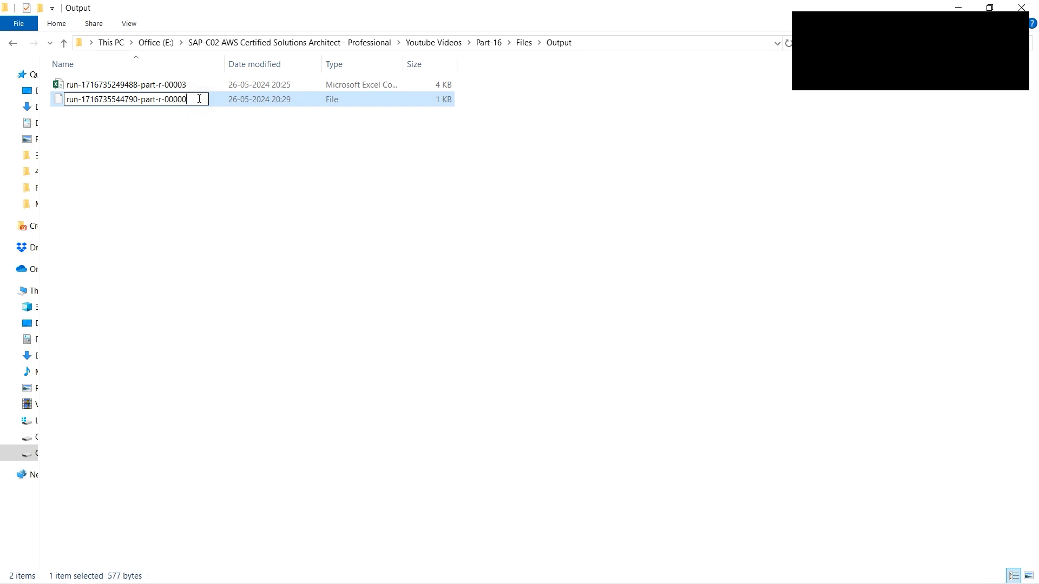
text(.csv)
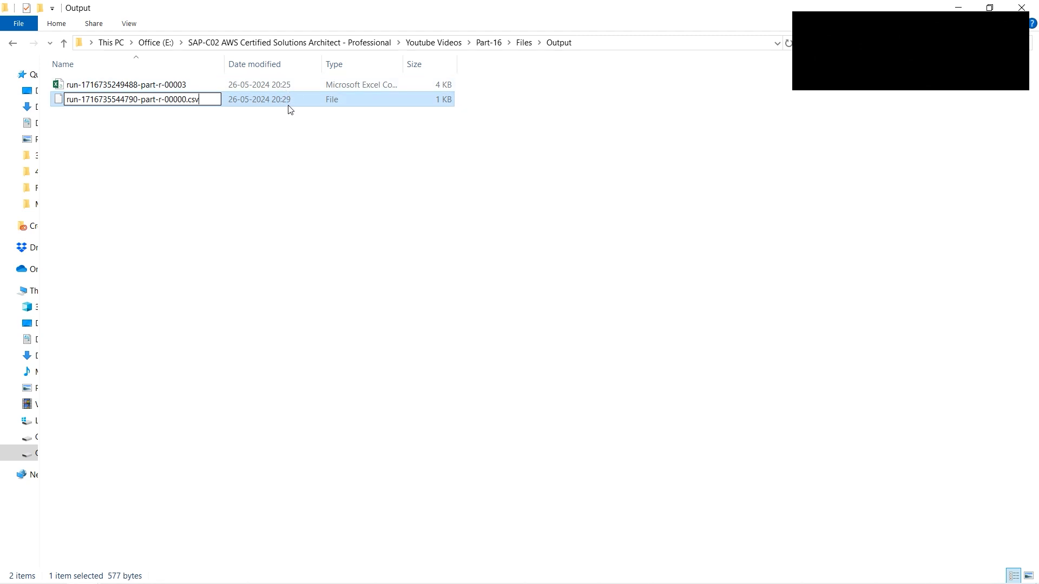
click(285, 138)
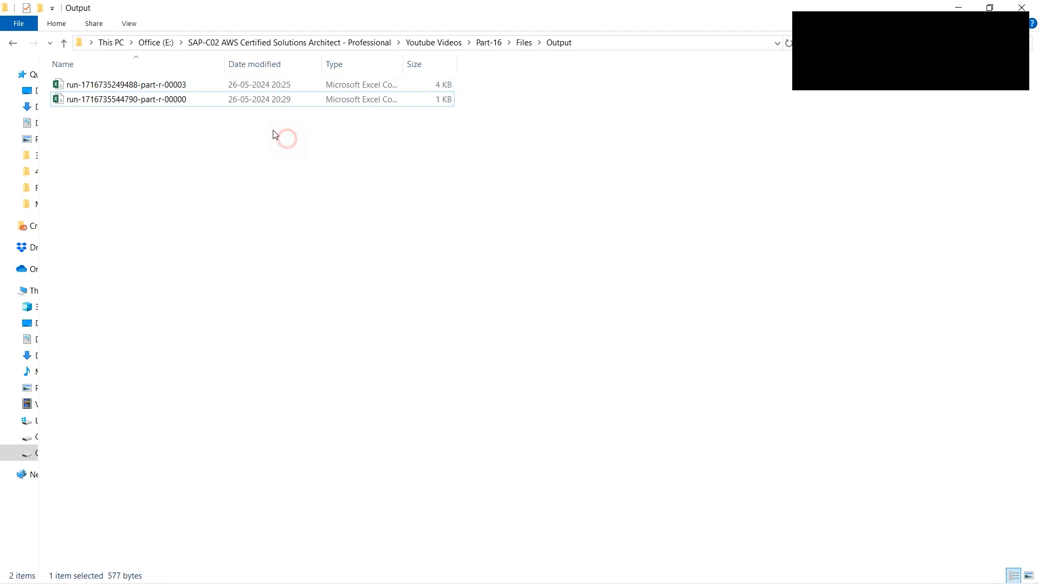
Open the renamed CSV file in Excel and examine the values in its industry column
click(193, 106)
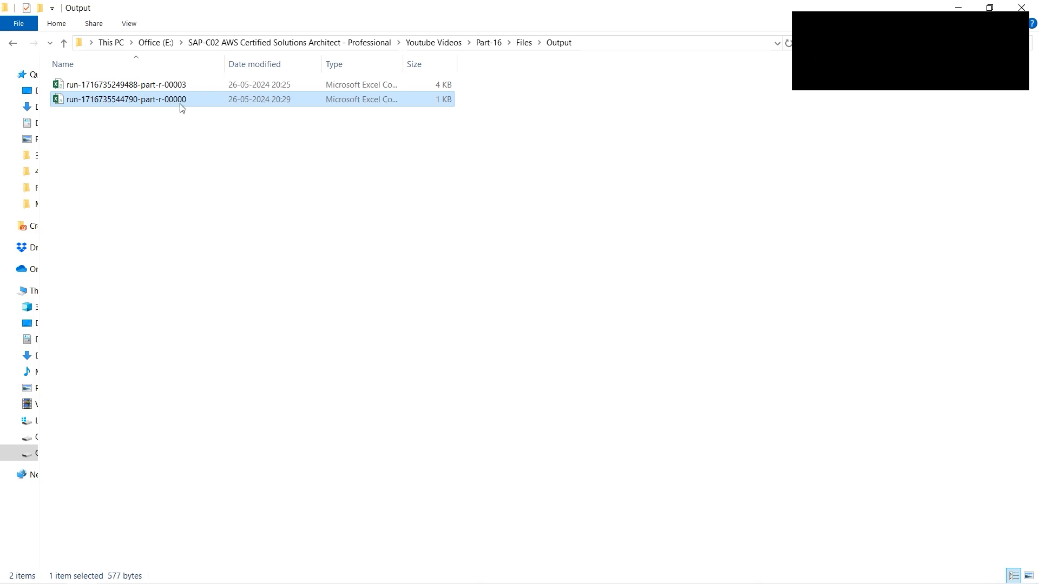
double_click(178, 100)
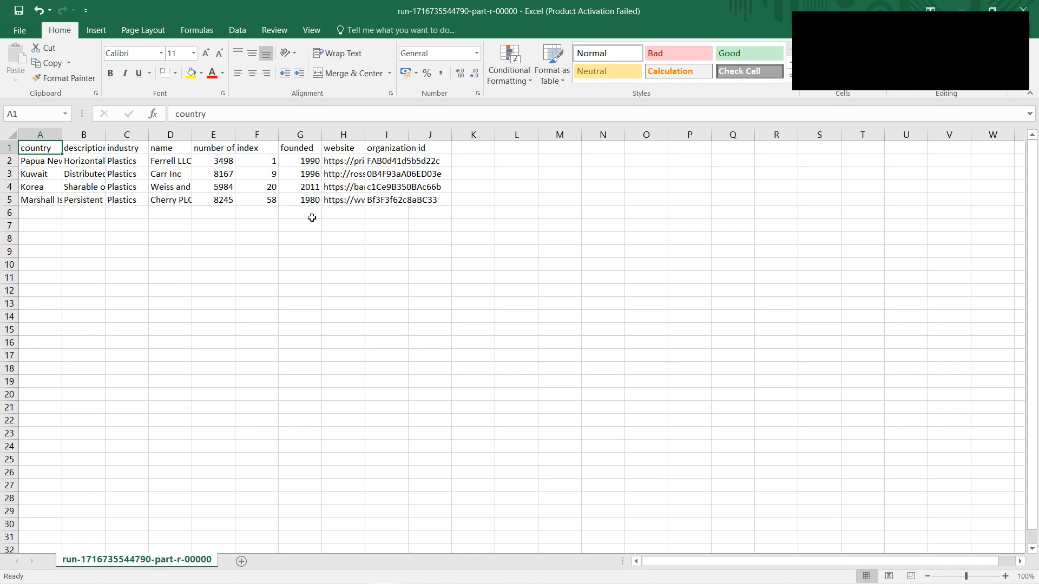
click(130, 134)
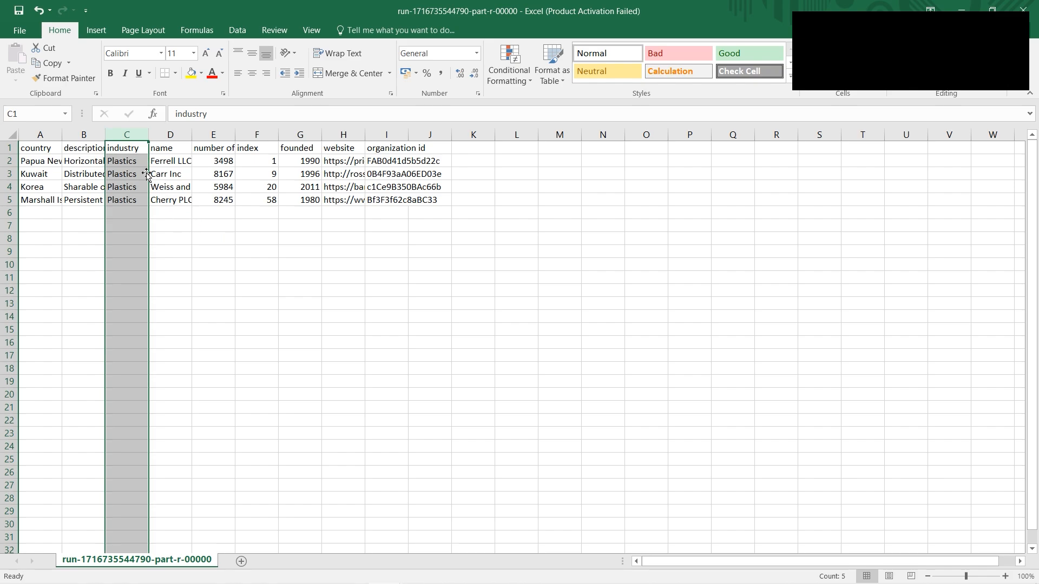
click(157, 211)
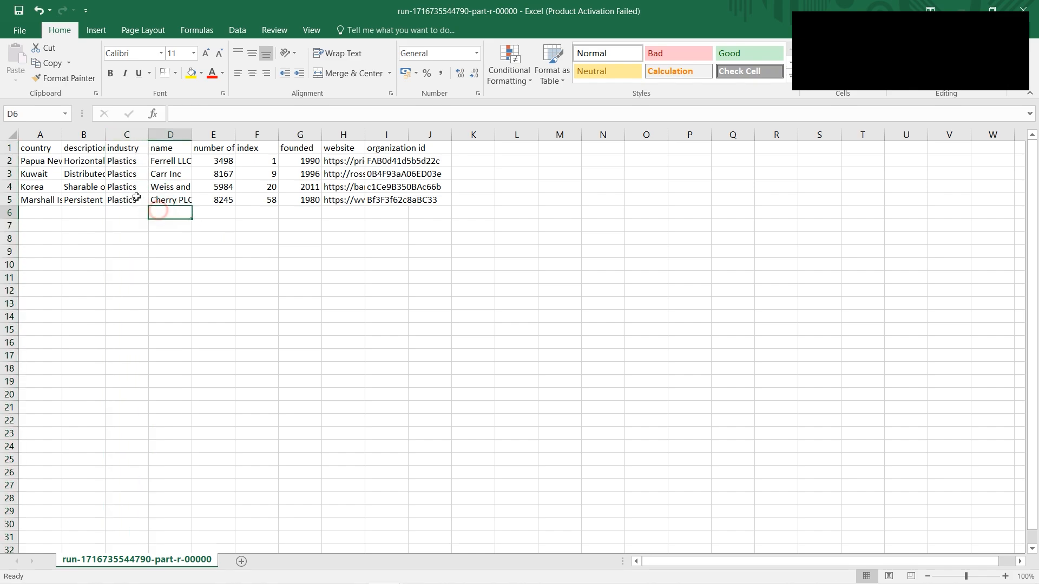
drag(129, 197, 124, 147)
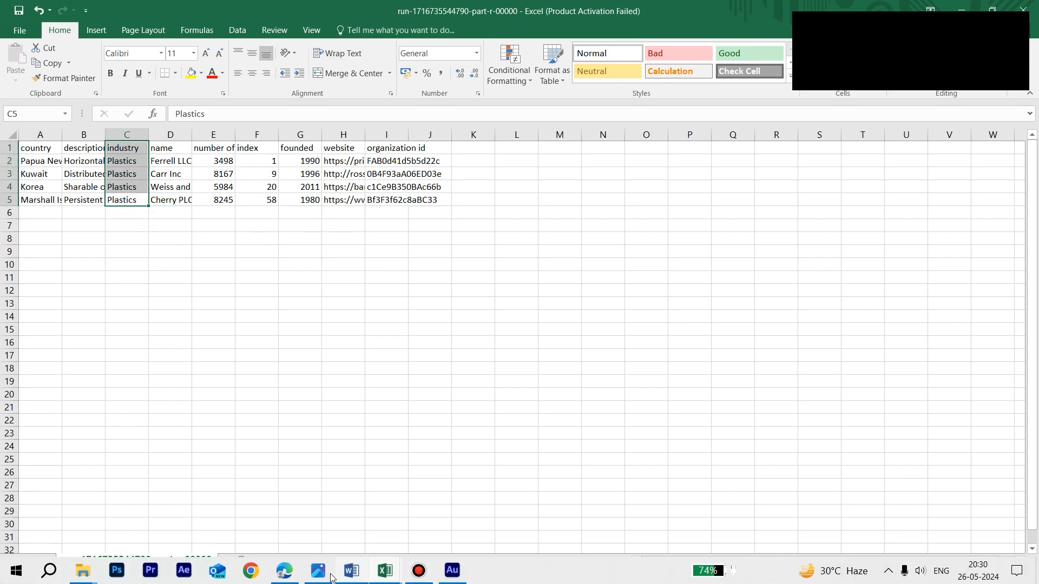
click(319, 571)
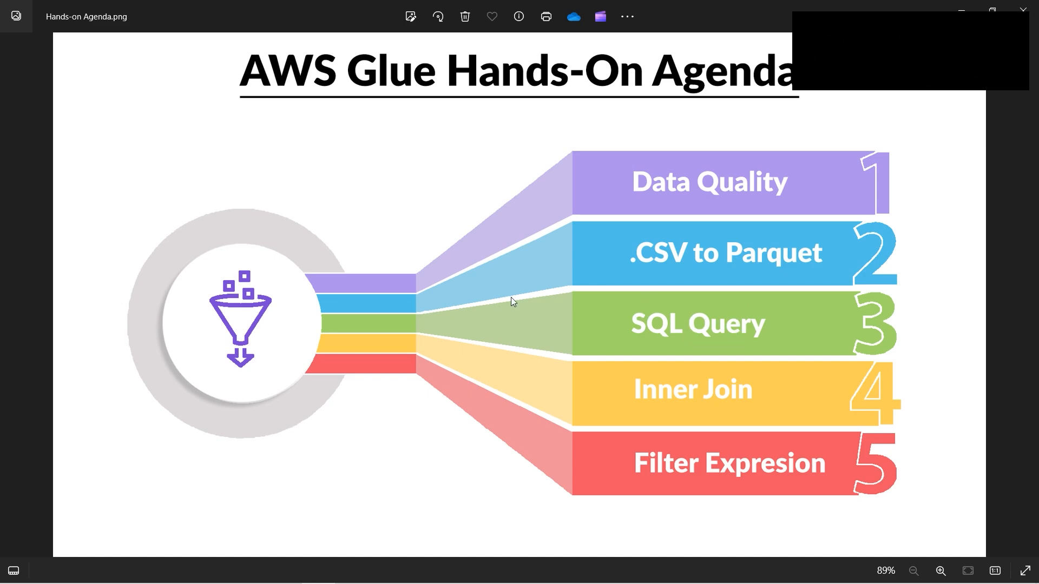
click(293, 571)
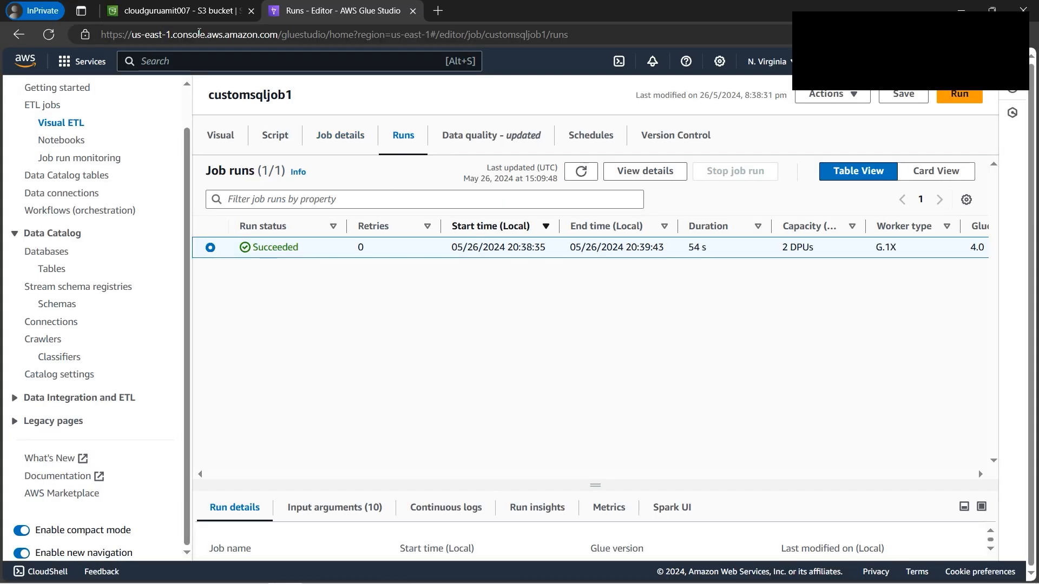
click(181, 11)
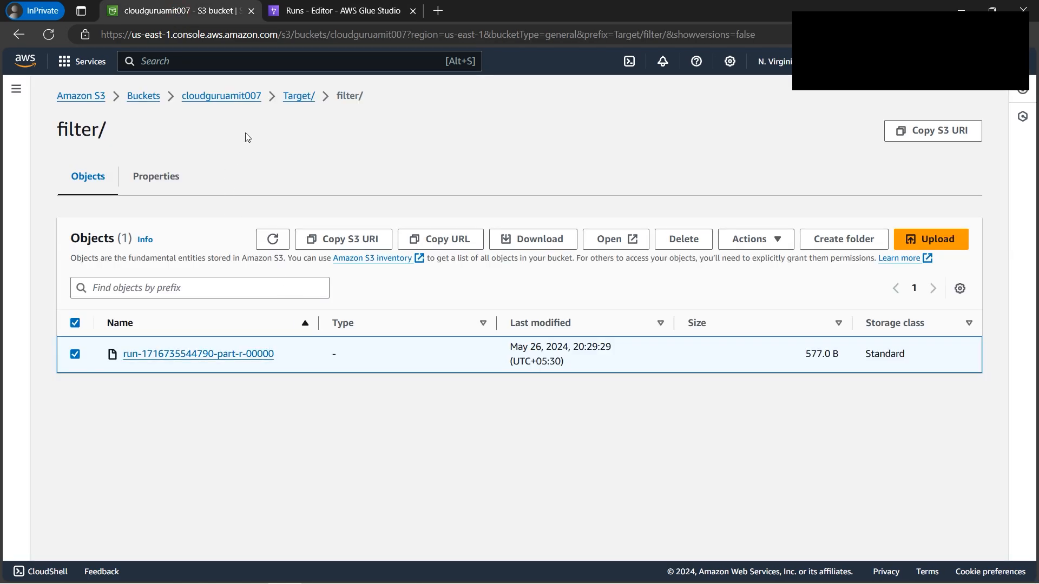
click(299, 97)
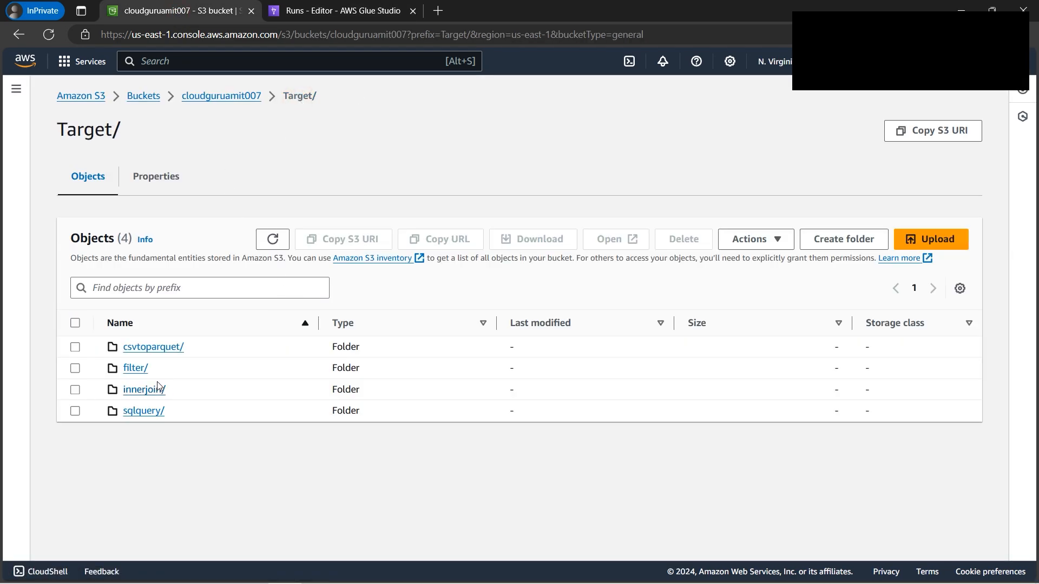
click(147, 412)
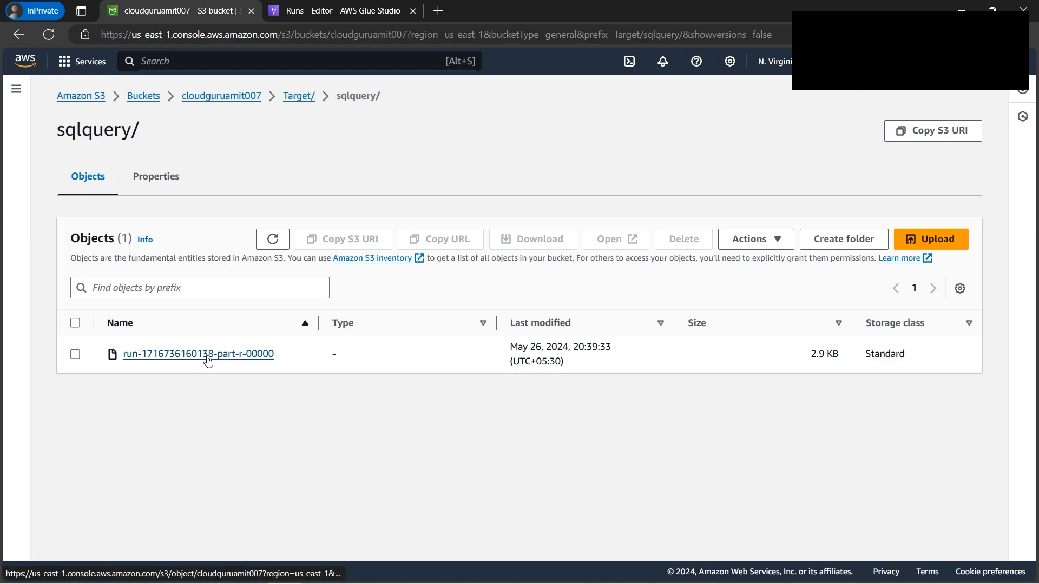
click(74, 353)
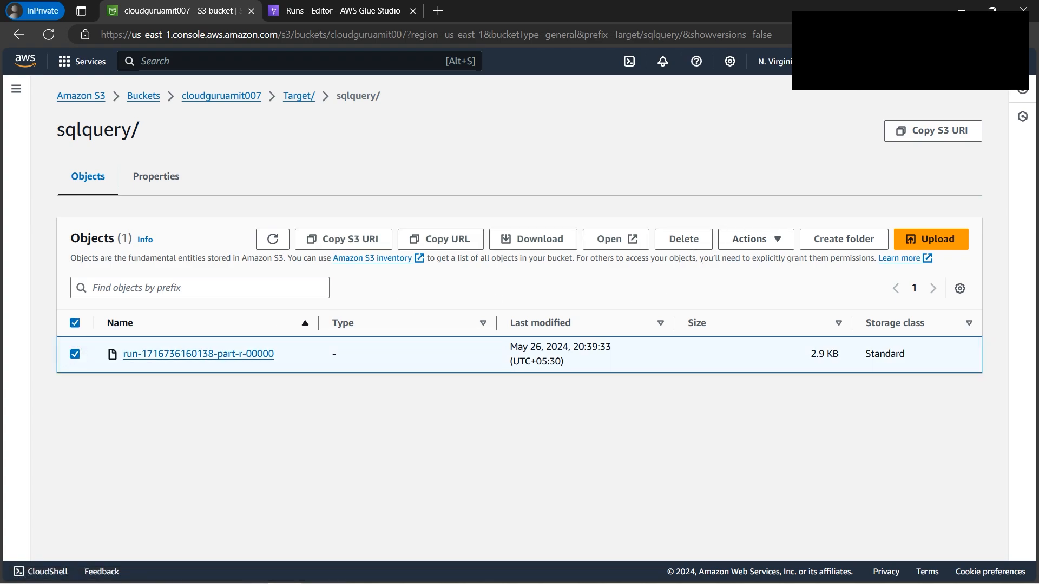
click(526, 241)
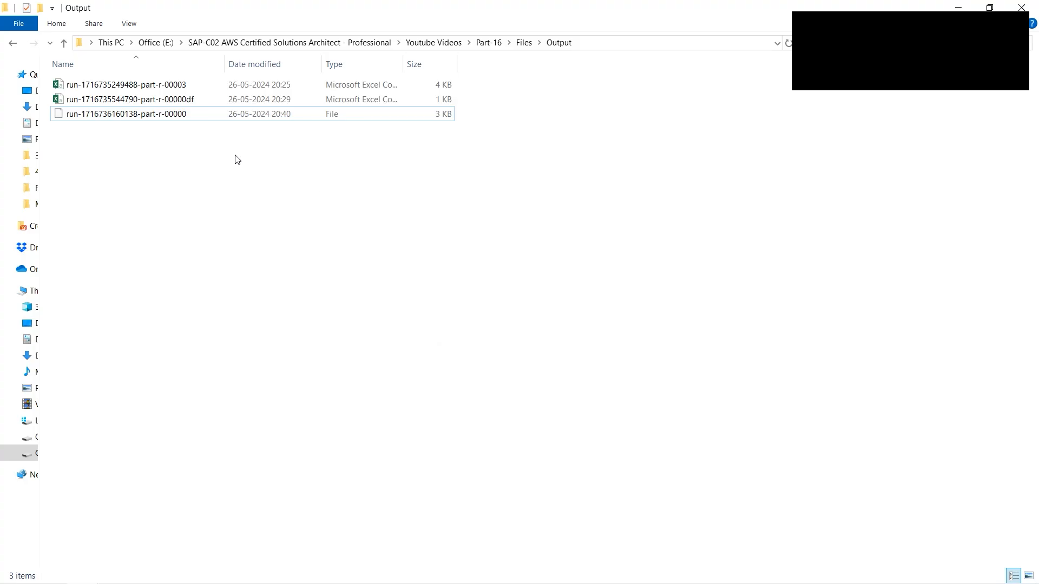
click(193, 116)
click(190, 116)
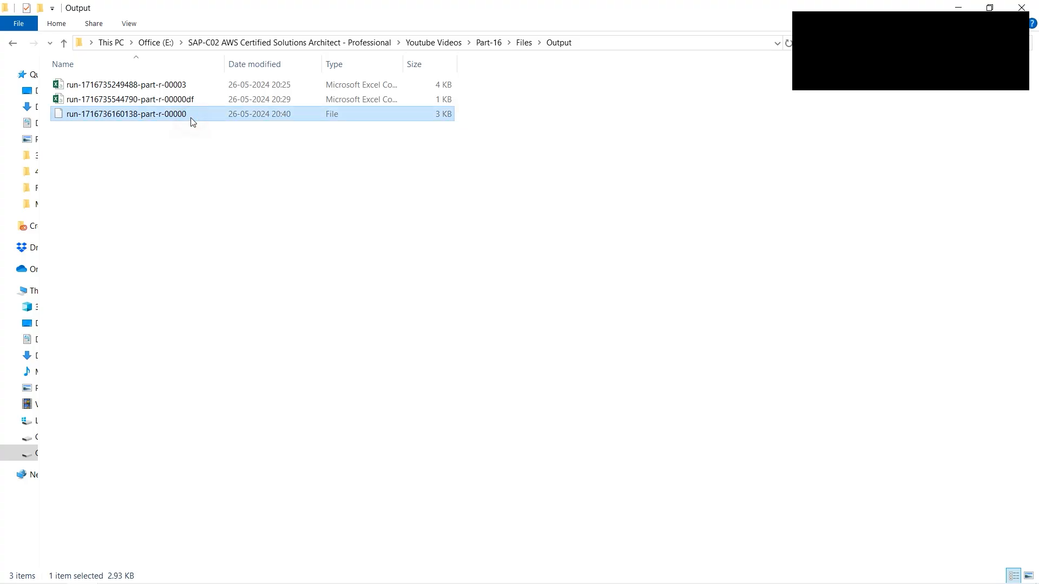
click(190, 116)
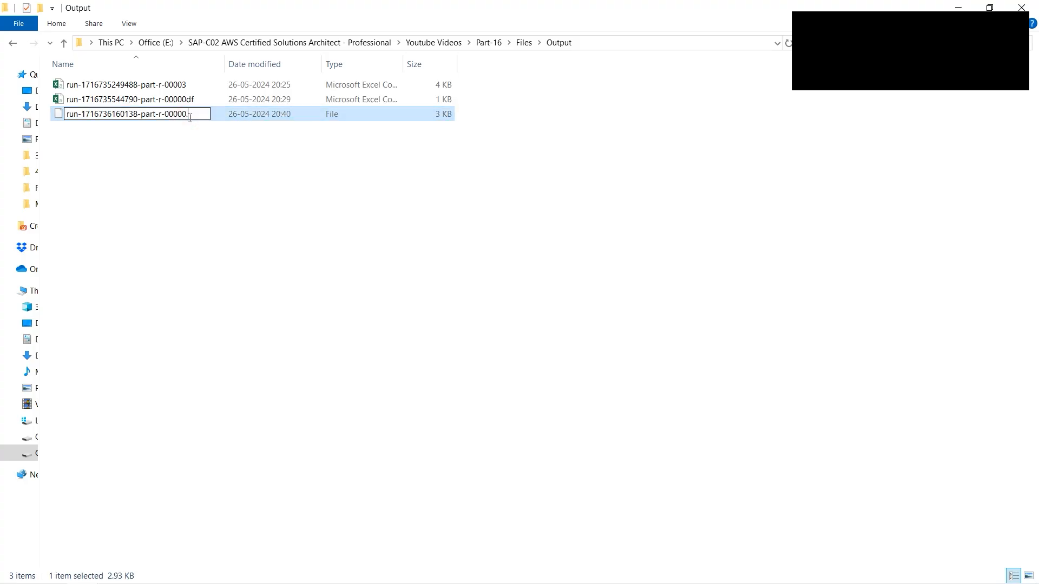
text(.csv)
click(257, 186)
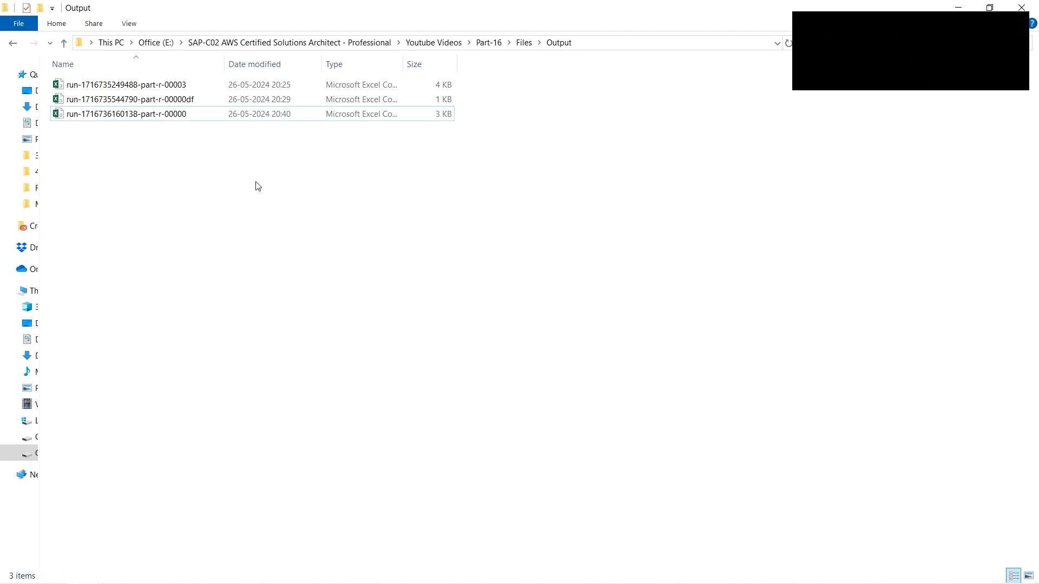
click(211, 119)
double_click(158, 116)
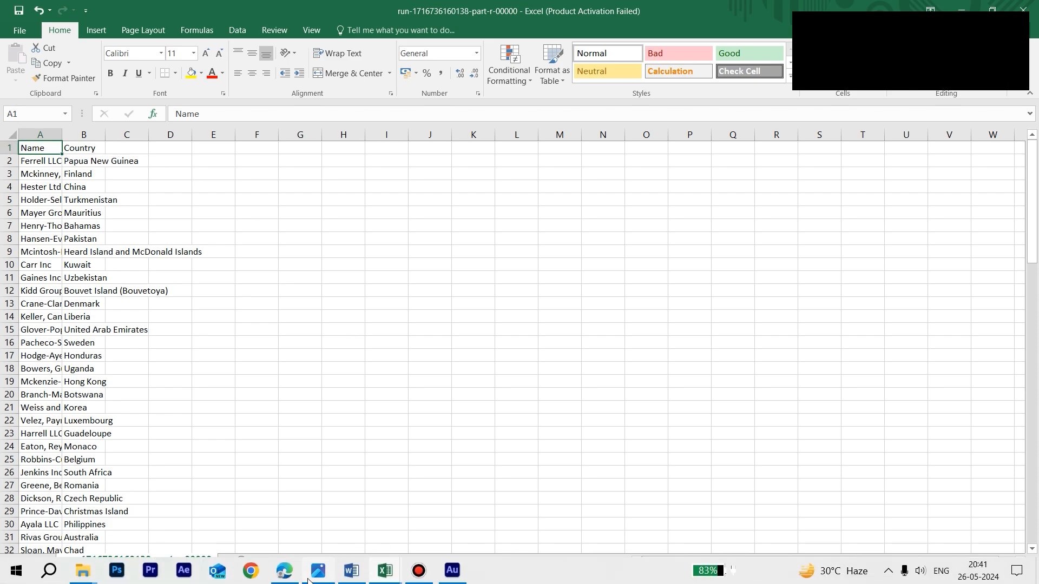
Return to customsqljob1 in Glue Studio, open its visual graph and examine the SQL Query transform's selected columns
click(305, 580)
click(335, 12)
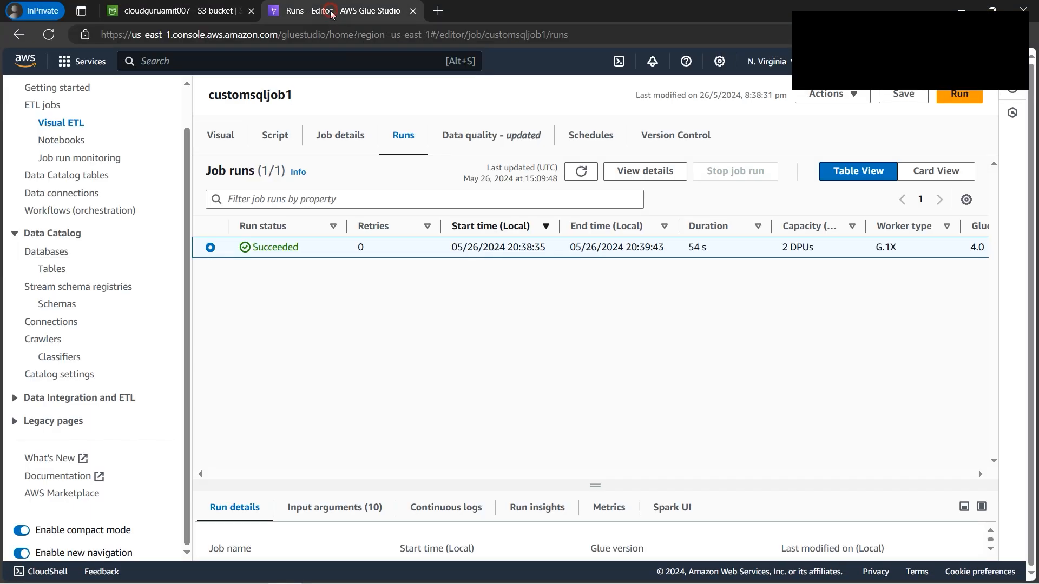
click(222, 138)
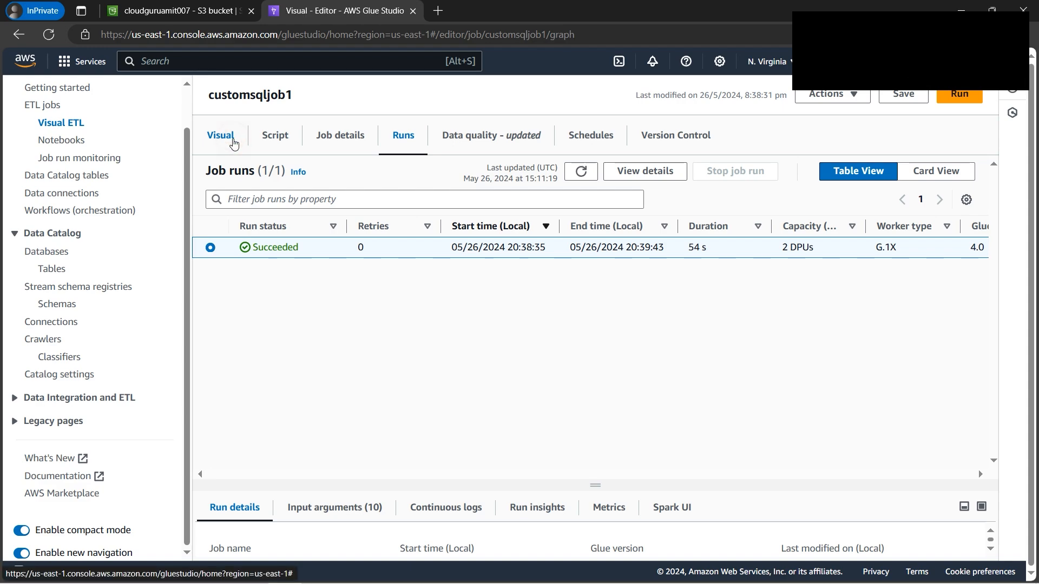
drag(580, 409, 510, 376)
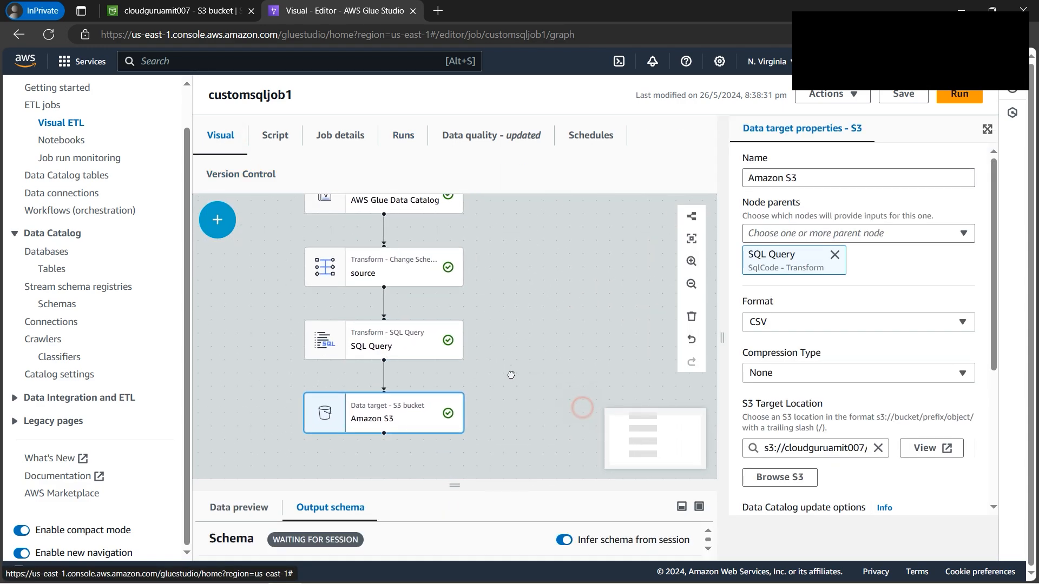
click(400, 349)
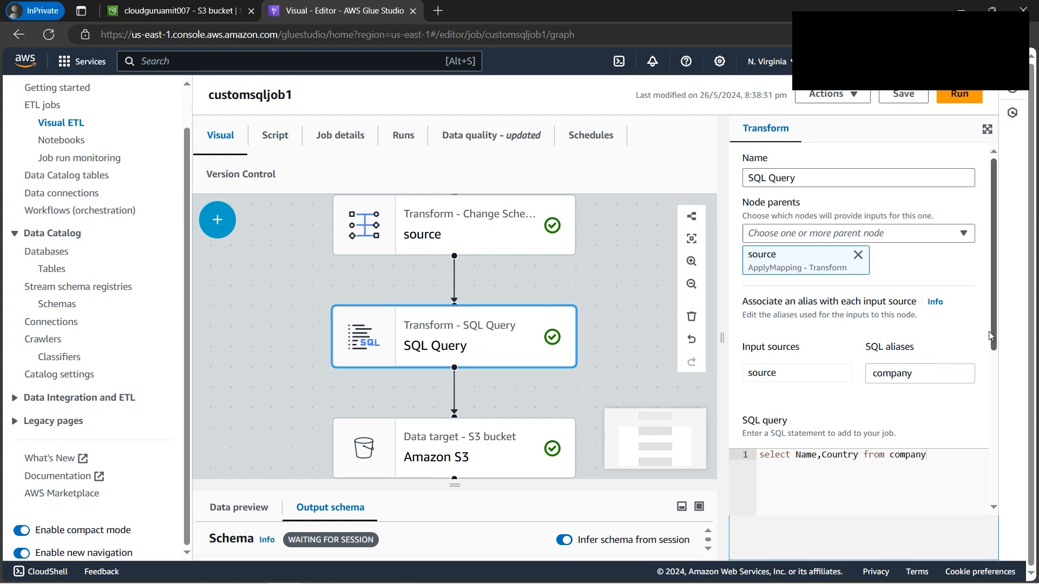
drag(795, 460, 839, 458)
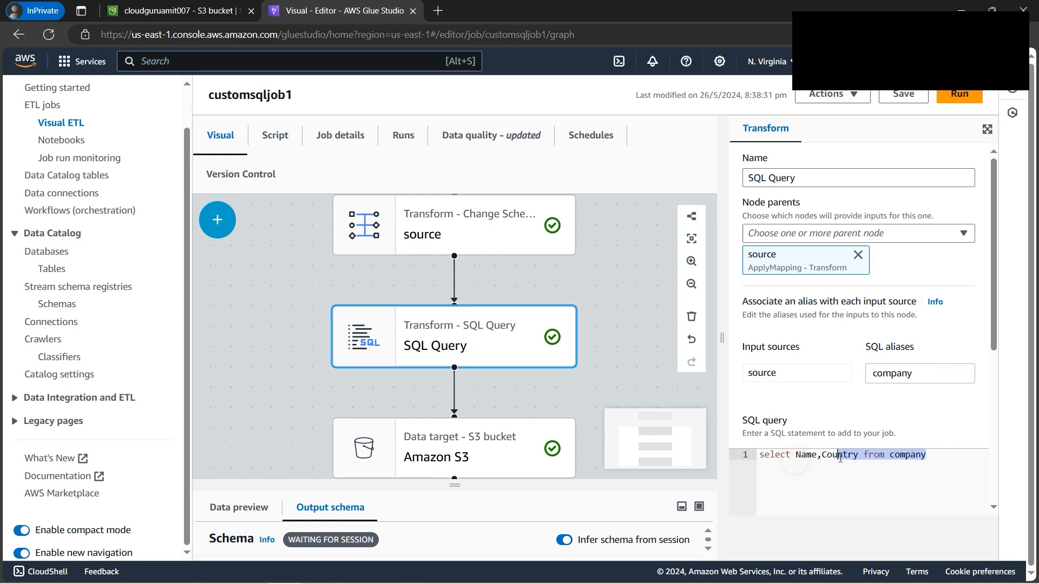
click(868, 464)
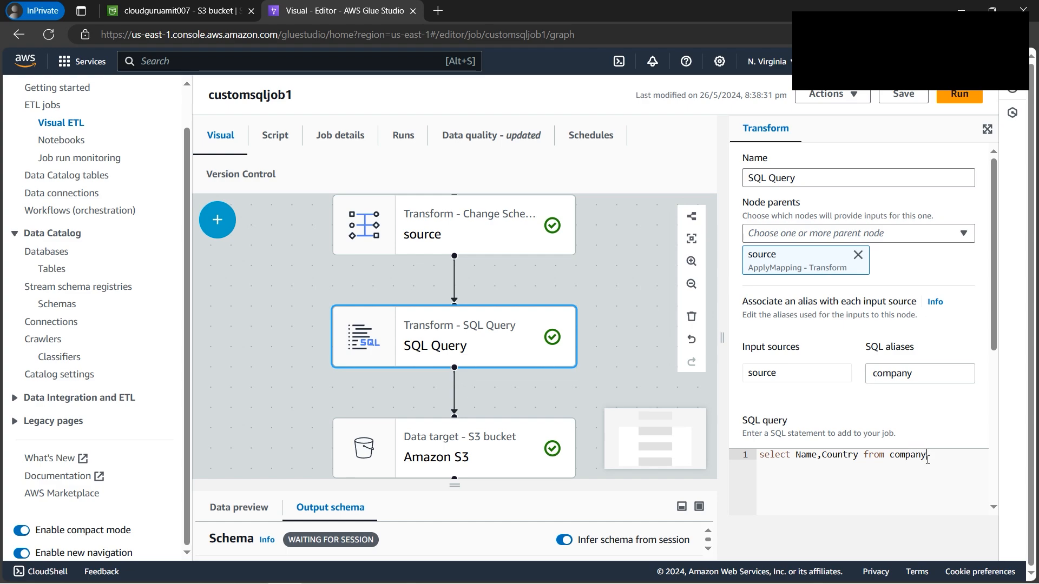
Compare the table name in the SQL statement with the SQL Query transform's alias and input source
double_click(892, 460)
drag(922, 376, 856, 379)
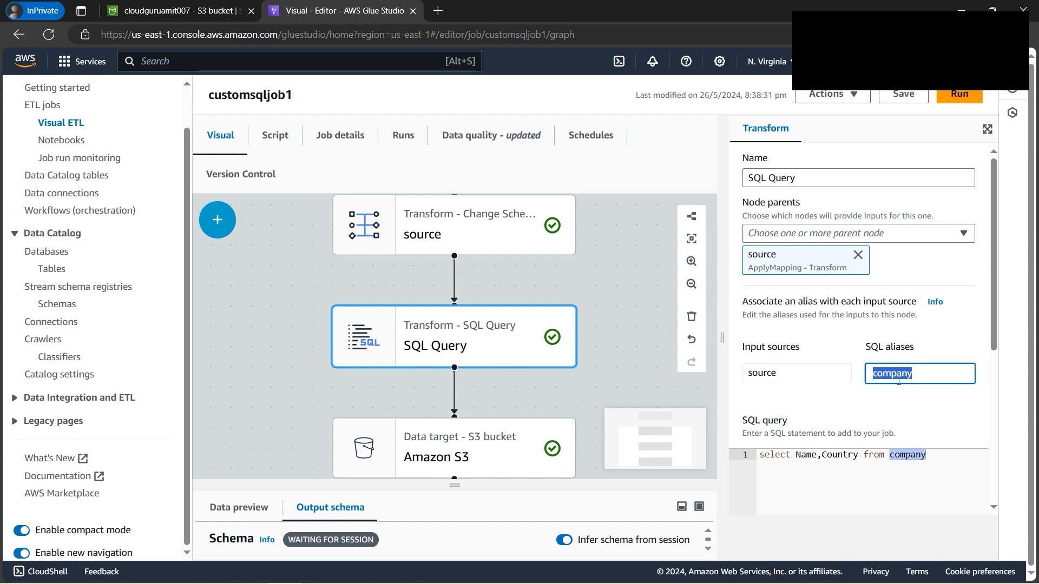
click(926, 374)
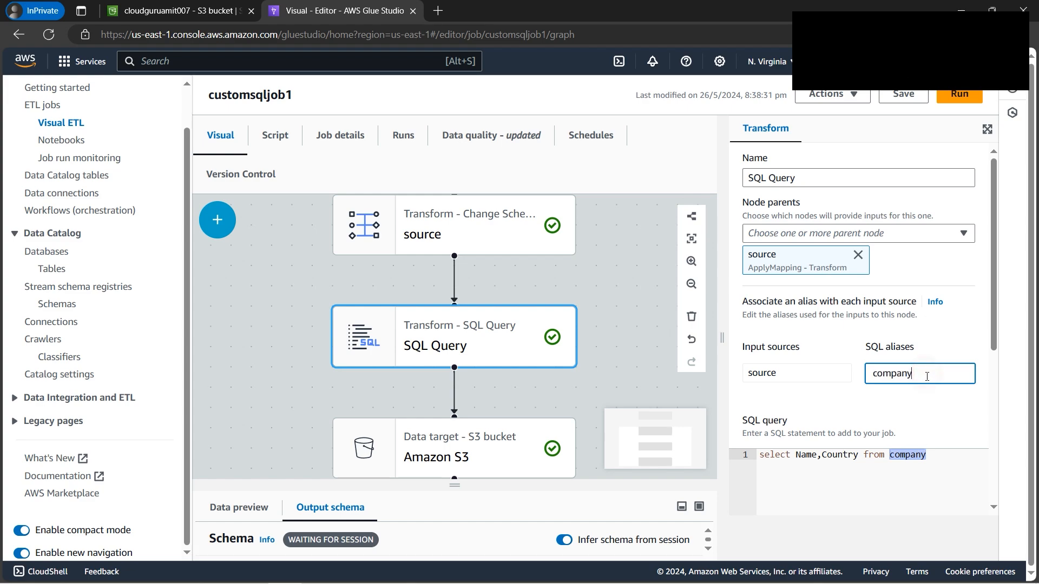
drag(778, 372, 747, 373)
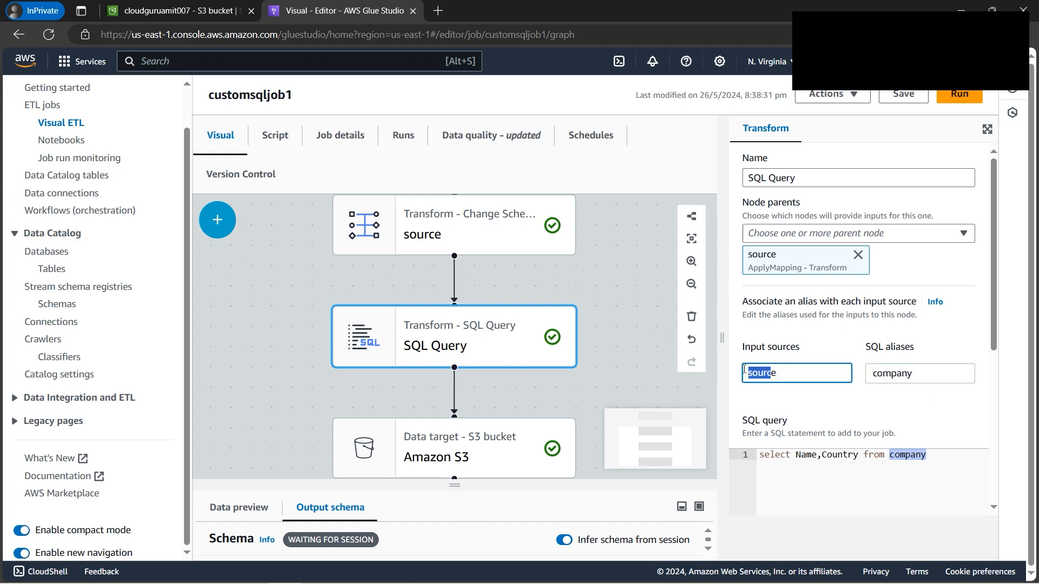
click(817, 372)
double_click(811, 372)
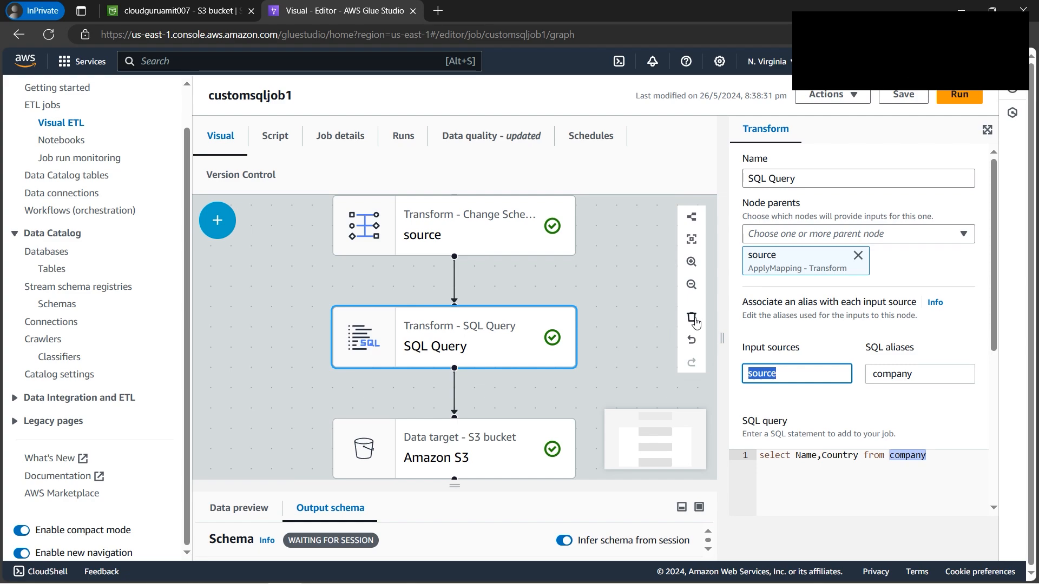
Rename the Change Schema transform node of customsqljob1 as customsqlsource
drag(602, 331, 572, 437)
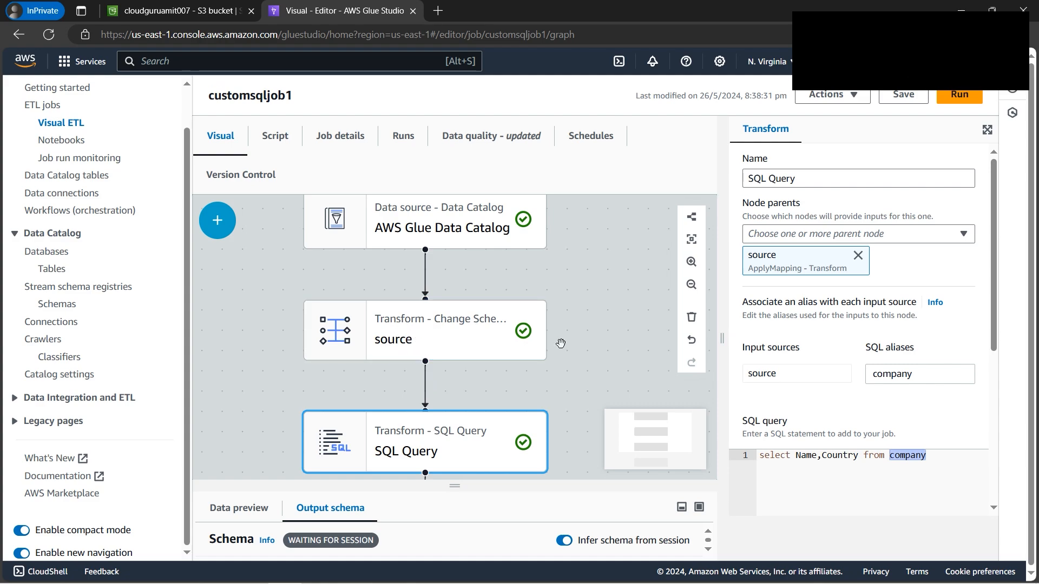
drag(615, 309, 560, 398)
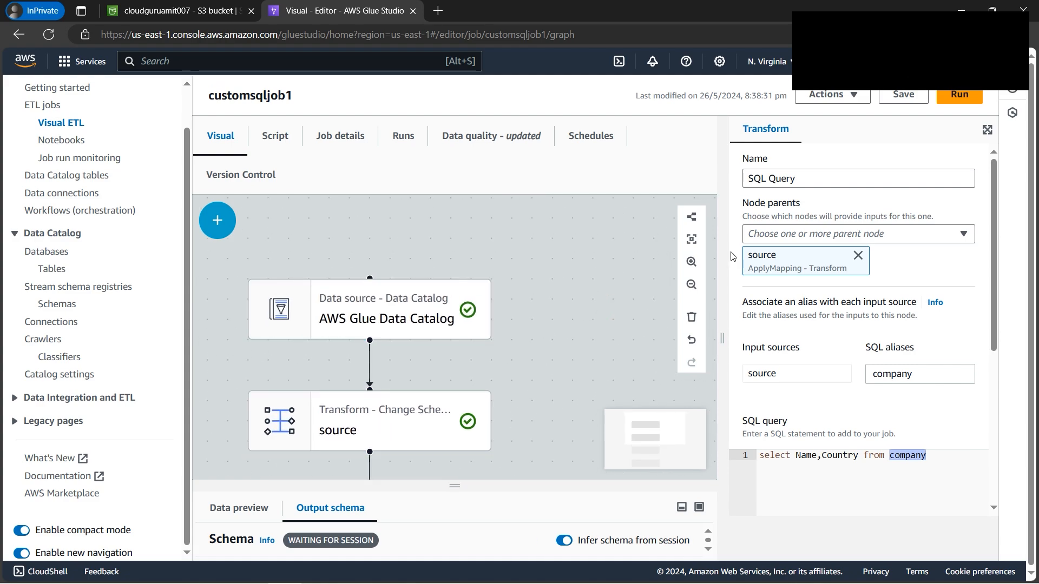
click(440, 435)
double_click(787, 179)
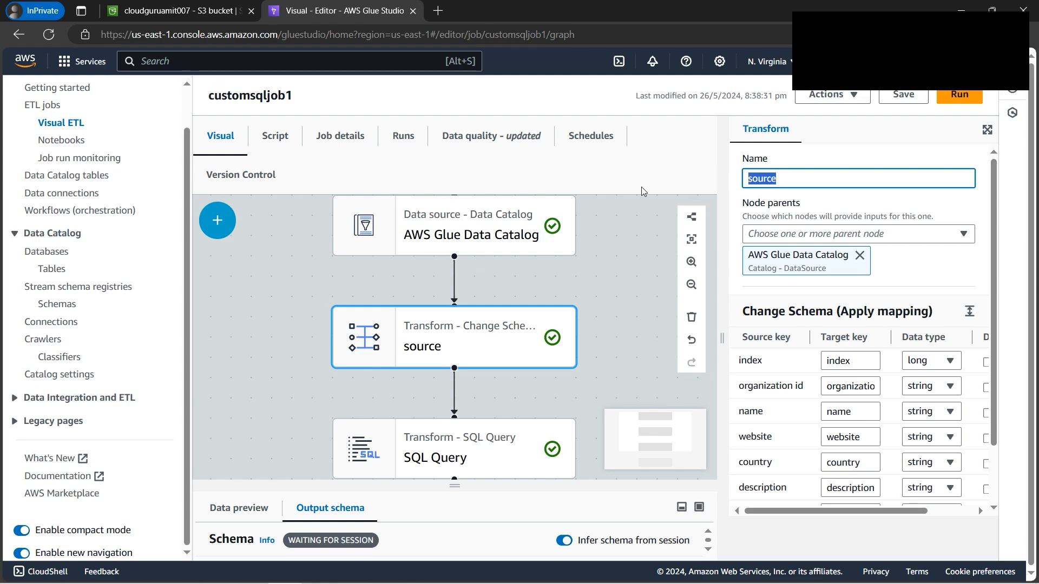
text(s)
key(BackSpace)
text(customsq)
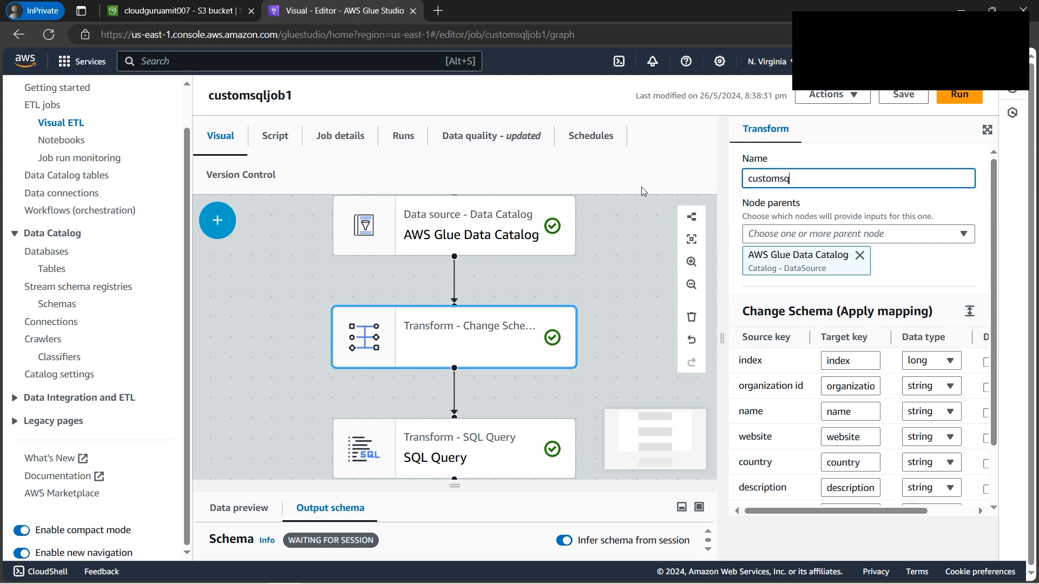
text(lsource)
click(598, 298)
Check the SQL Query transform's input source name, and switch to the Hands-on Agenda.png image
click(608, 406)
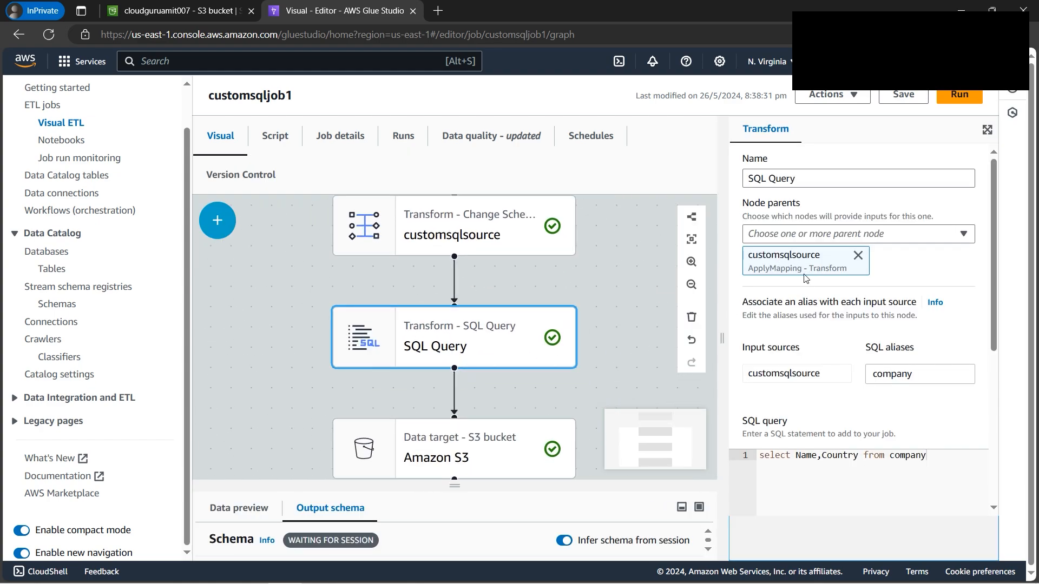
double_click(831, 375)
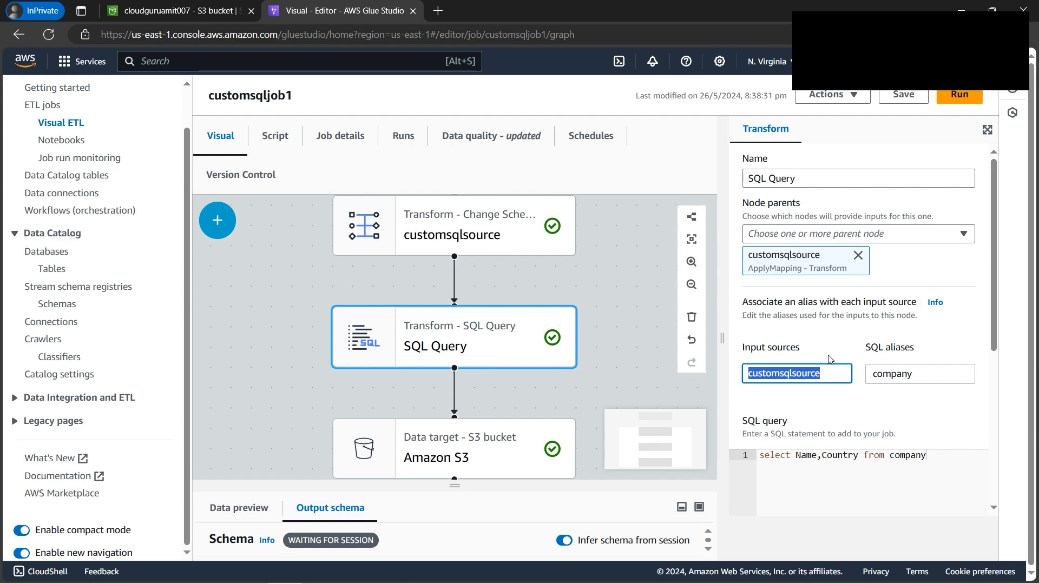
click(621, 350)
mouse_move(382, 571)
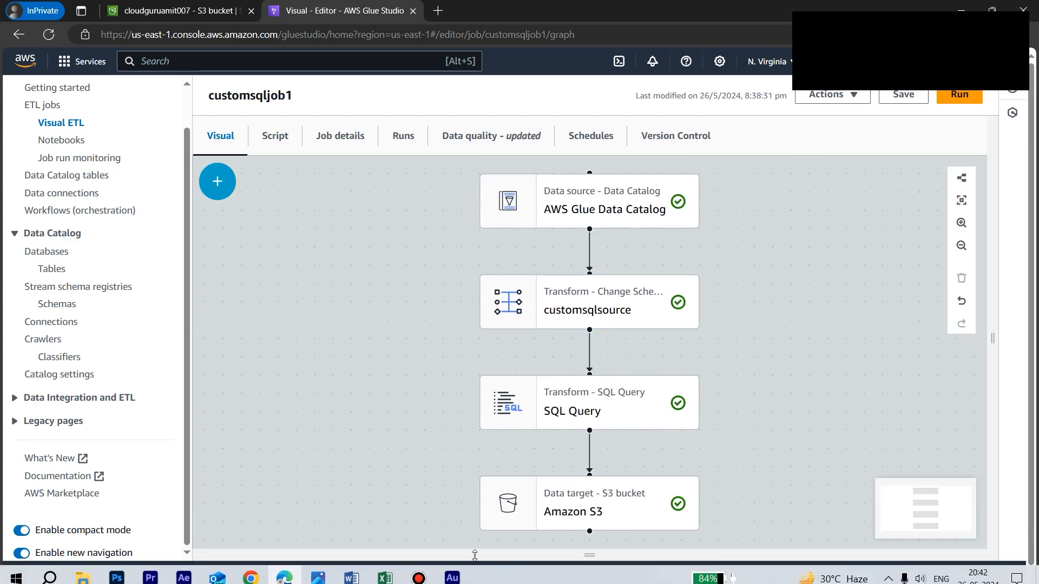
click(319, 570)
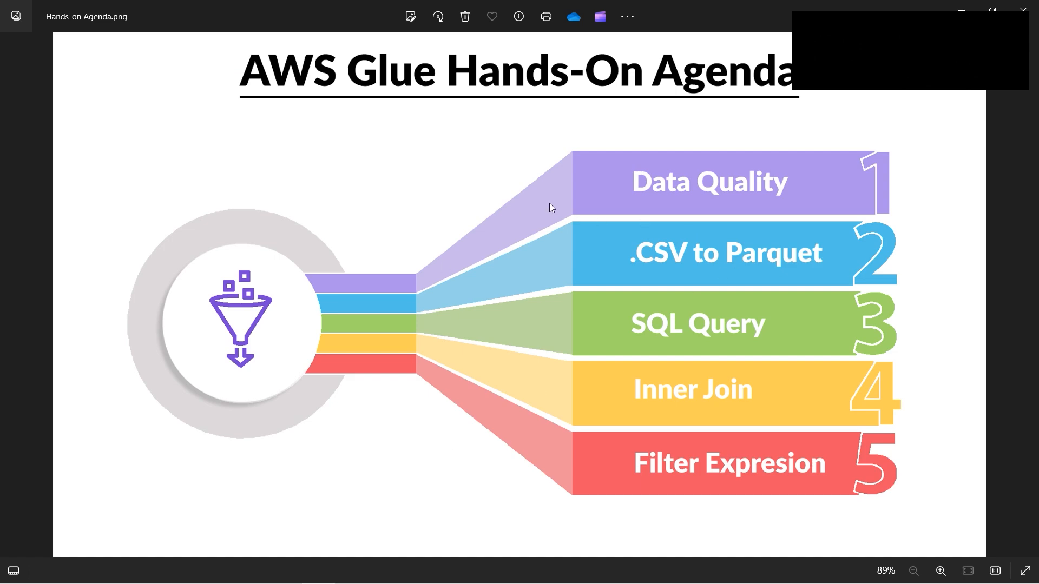